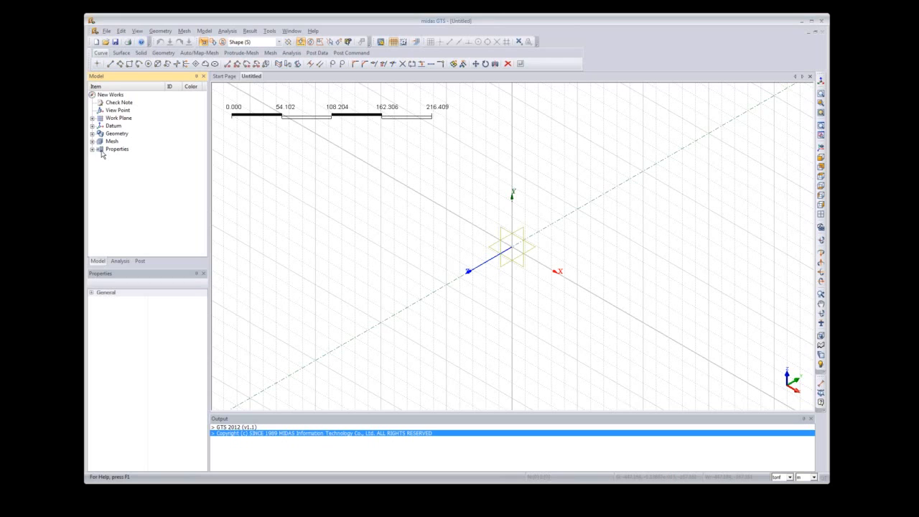
Step: Open the attribute manager under Properties and start a new solid attribute named Rock
click(92, 149)
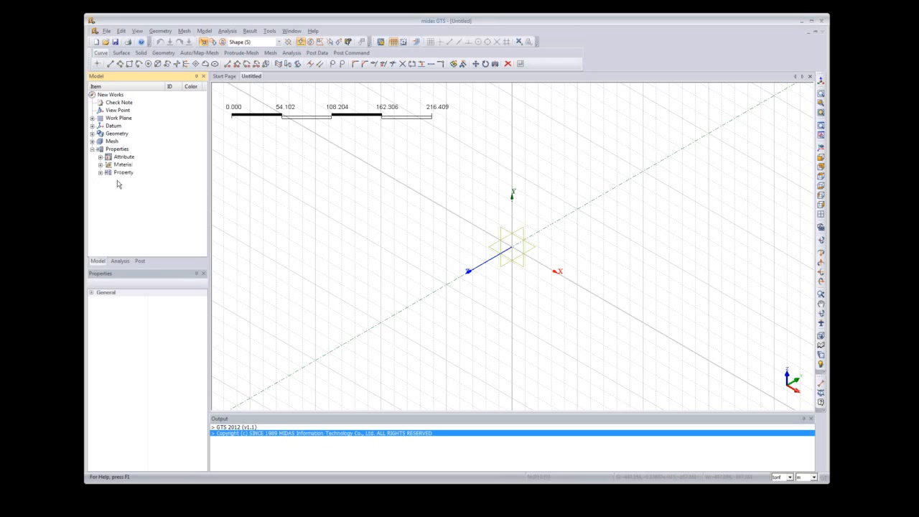
right_click(134, 160)
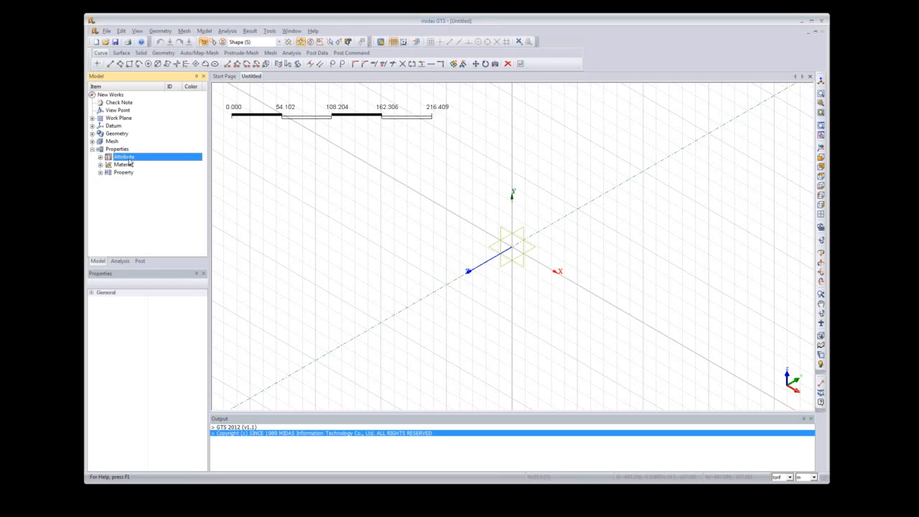
click(147, 164)
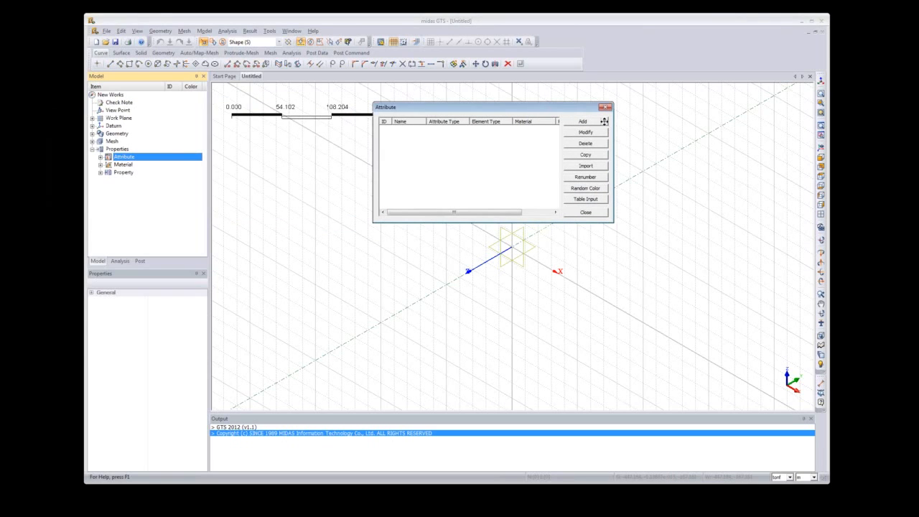
click(605, 122)
click(593, 153)
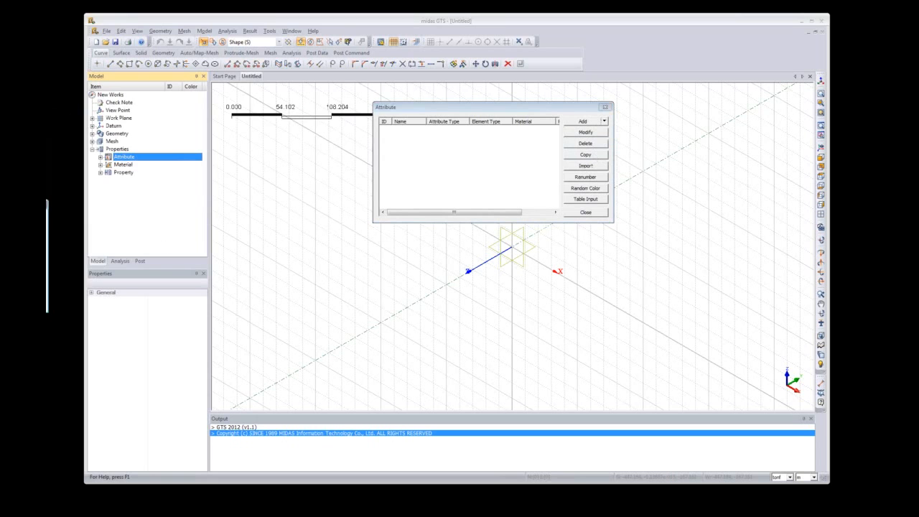
drag(0, 205, 431, 120)
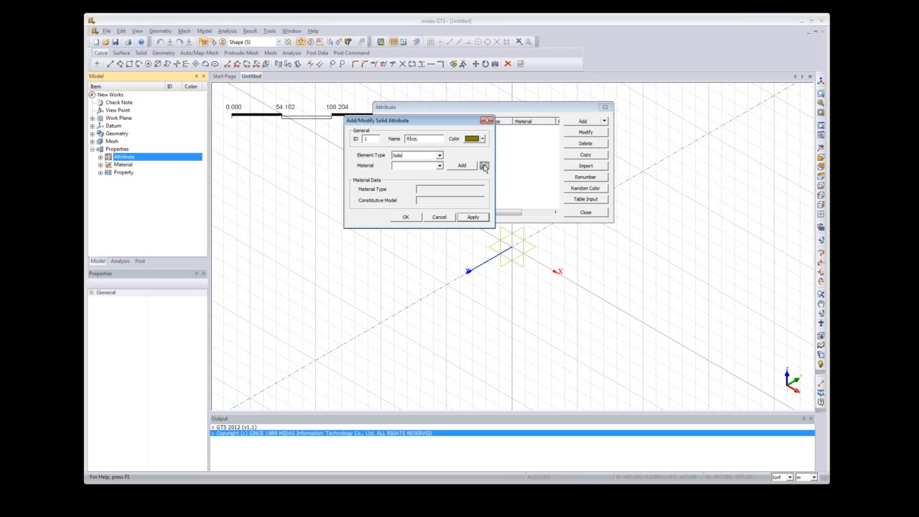
Step: Create a ground material named Rock Mat with the Elastic model for the Rock attribute
click(484, 166)
drag(48, 116, 568, 64)
click(577, 81)
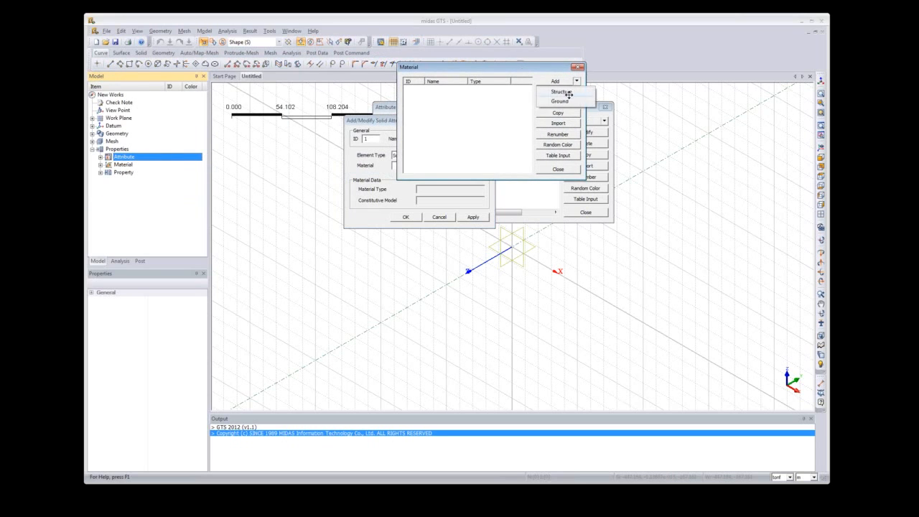
click(559, 102)
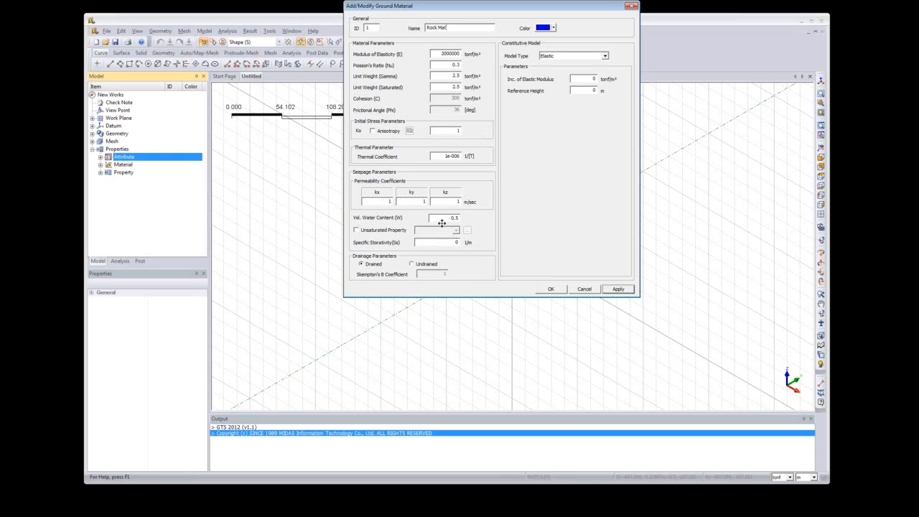
click(611, 289)
click(579, 289)
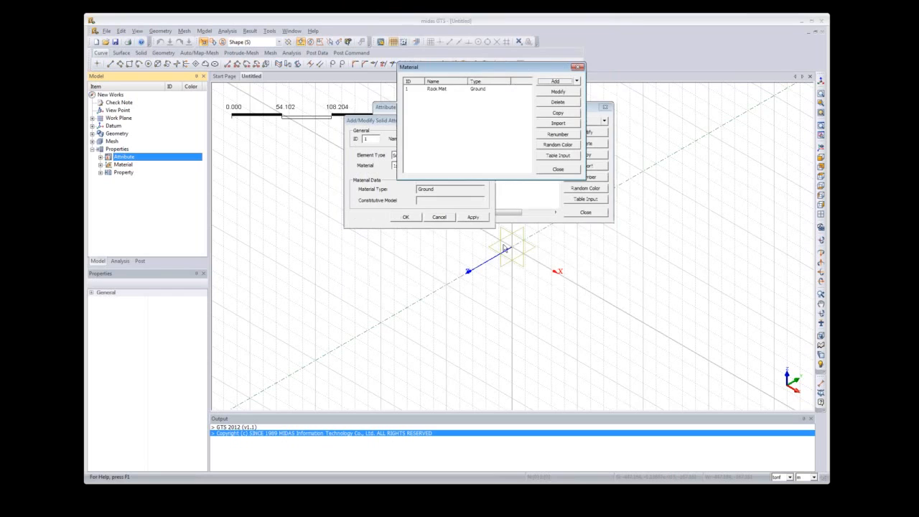
Step: Import the materials Mat Hard Rock, Mat Hard S/C and Mar R/B from the first project in the Tunnel Webinar folder, keeping their IDs
click(577, 81)
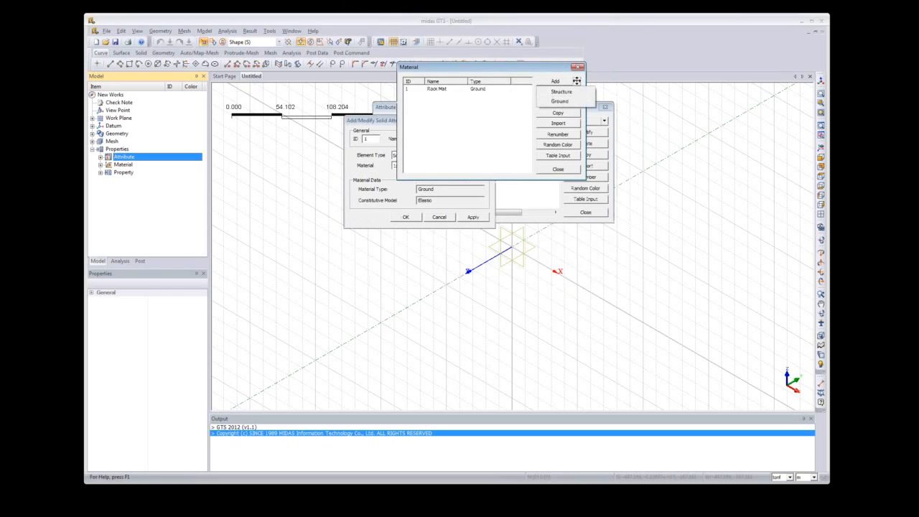
click(552, 68)
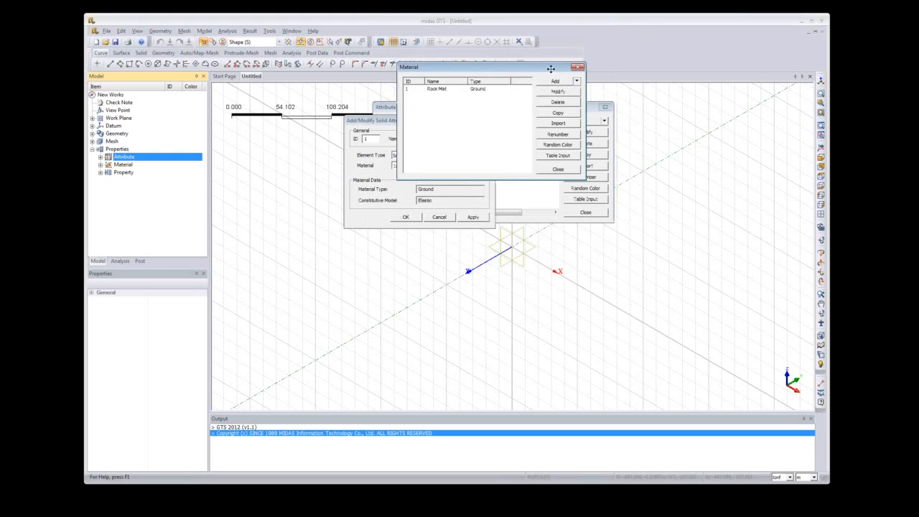
click(565, 123)
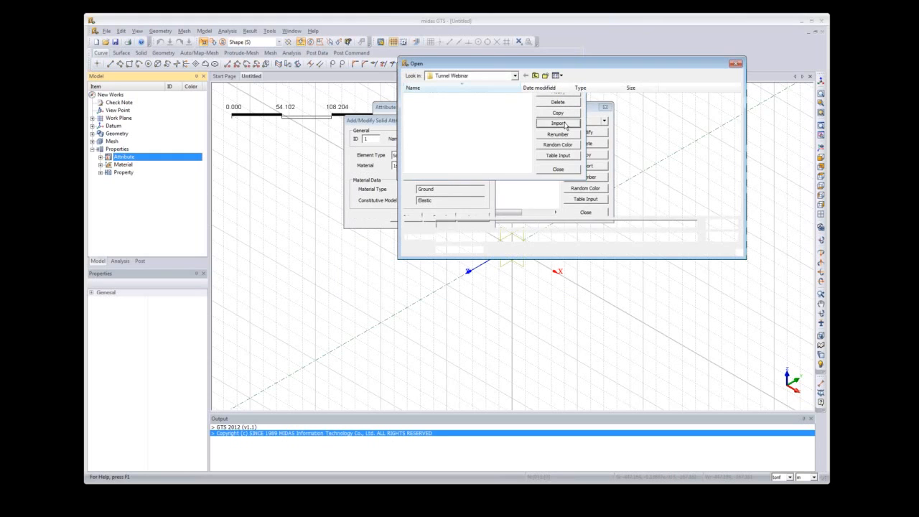
click(418, 99)
double_click(418, 98)
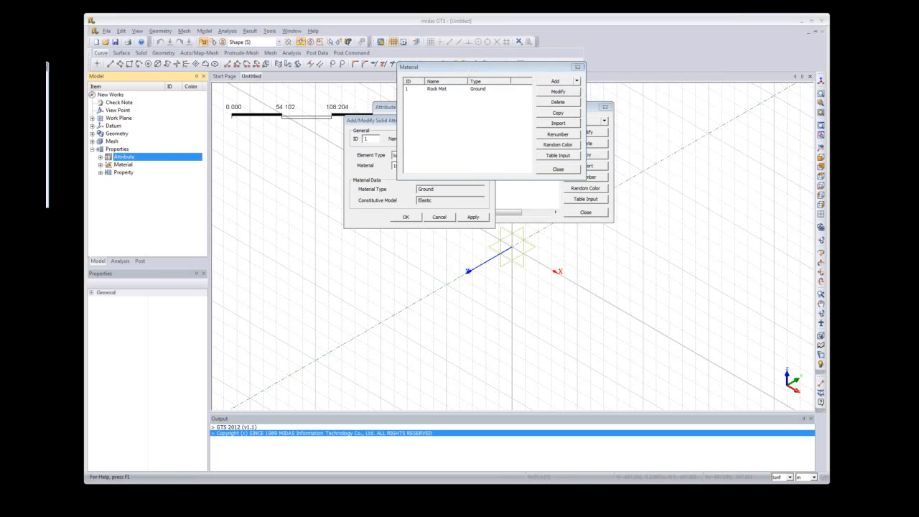
drag(287, 64, 671, 69)
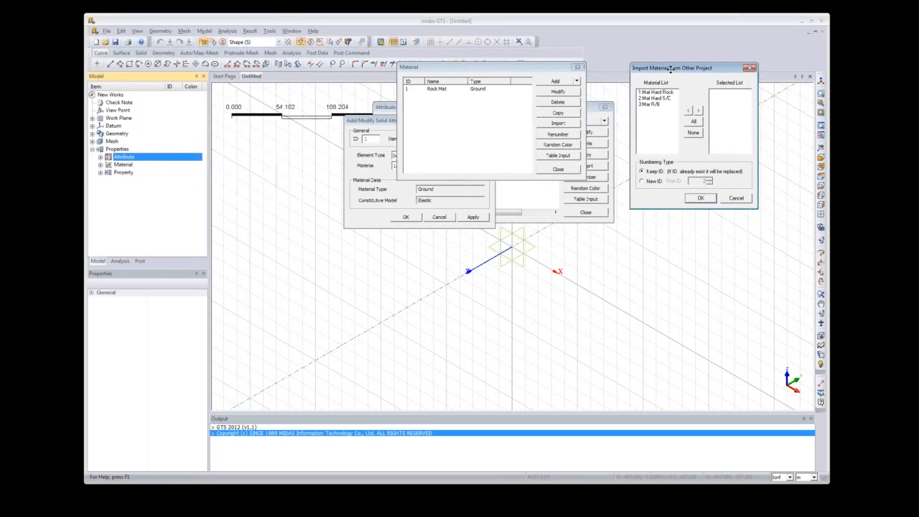
click(691, 123)
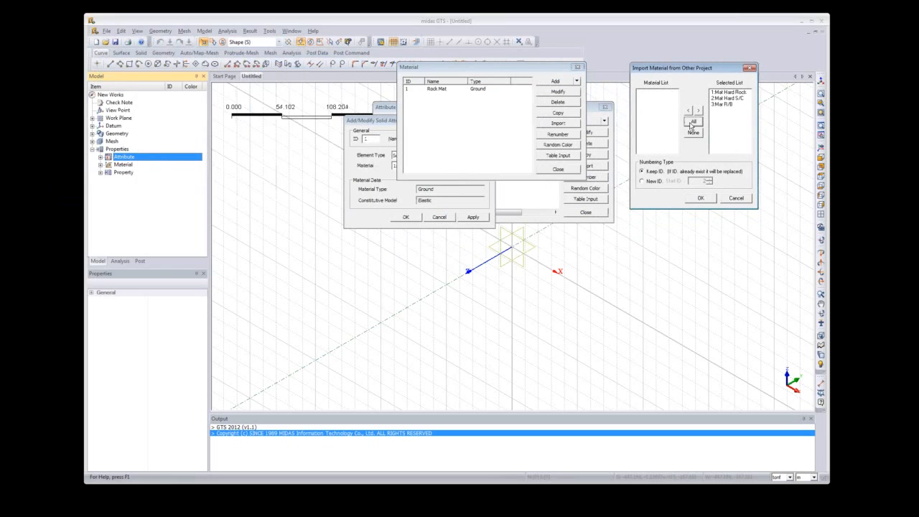
click(702, 199)
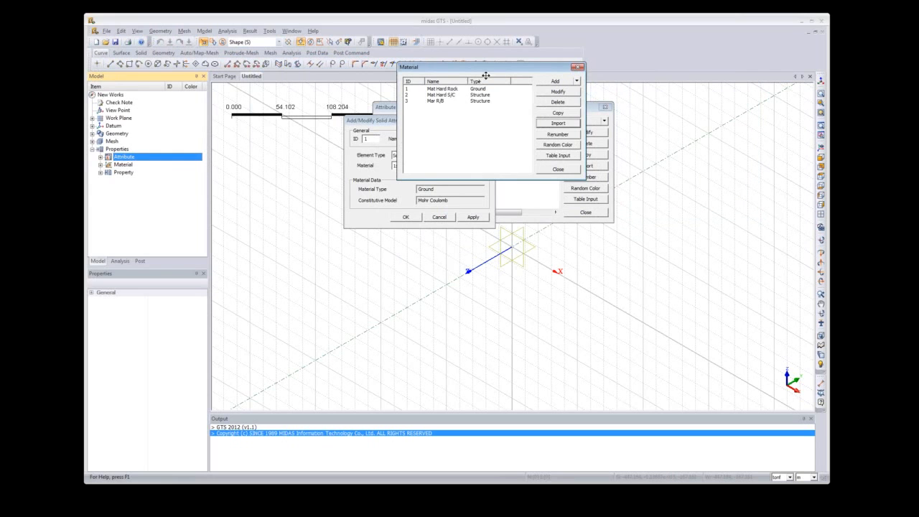
drag(486, 76, 588, 114)
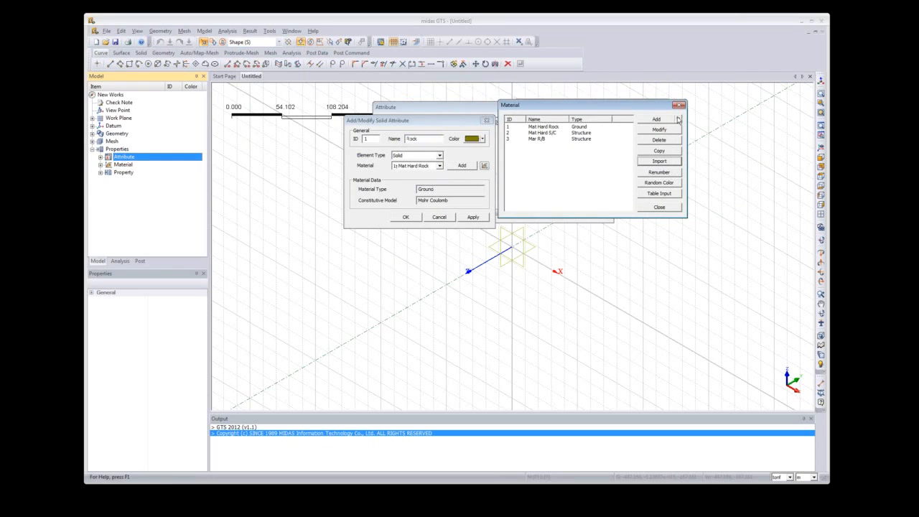
click(666, 207)
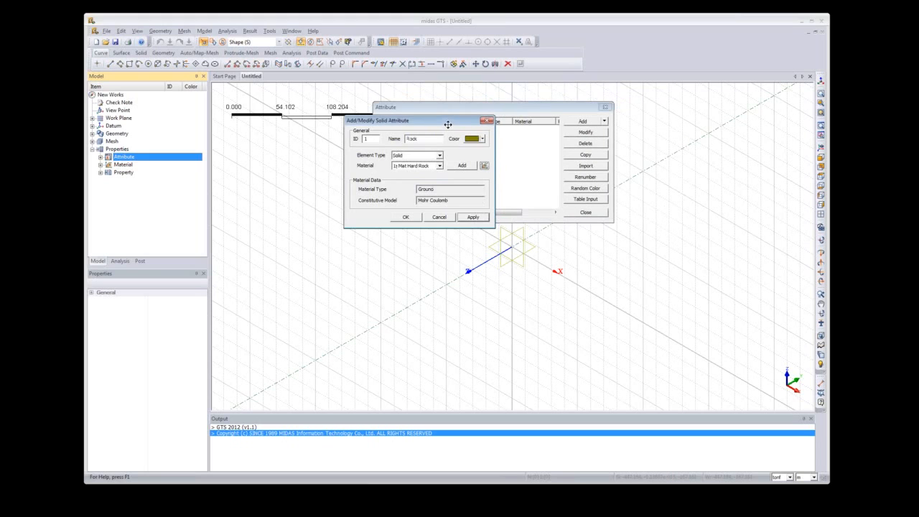
Step: Assign the material Mat Hard Rock to the Rock solid attribute and save the attribute
drag(448, 124, 395, 149)
click(386, 192)
click(370, 198)
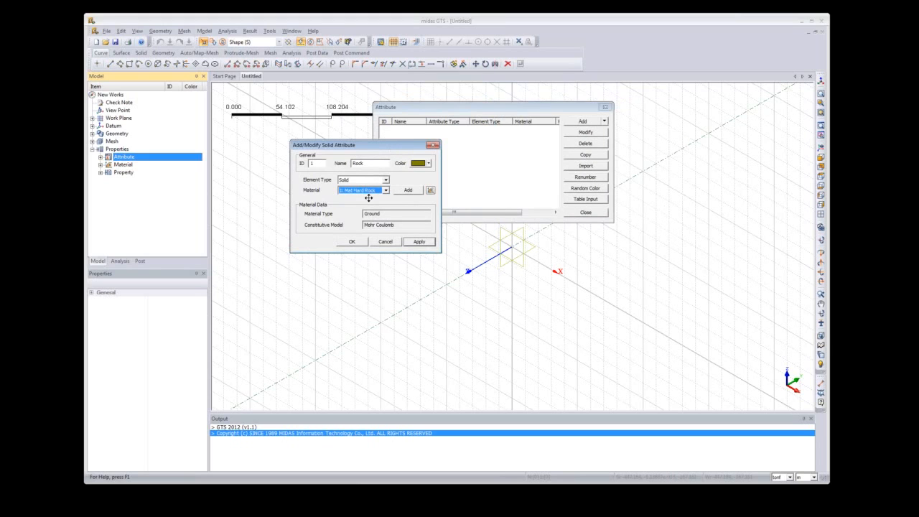
click(352, 242)
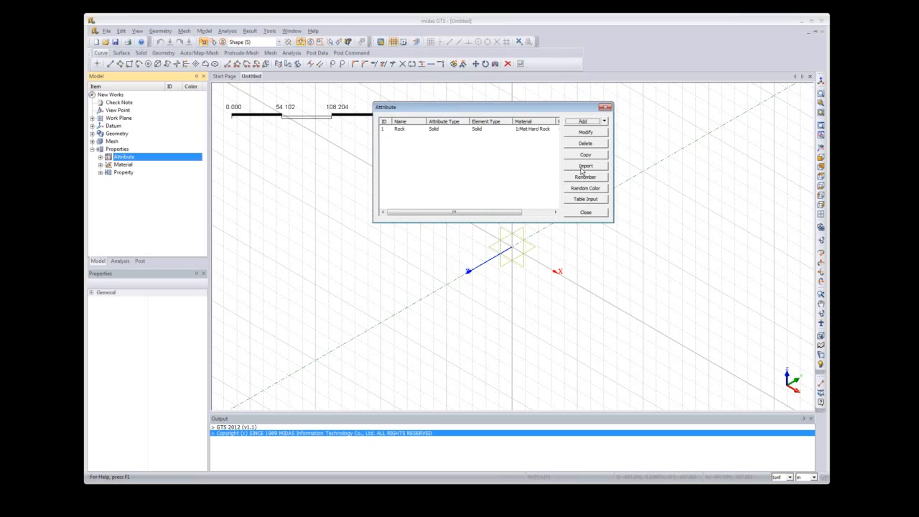
Step: Import the Hard Rock, Shotcrete and Rock Bolt attributes from project file 10, keeping all IDs, and close the attribute manager
click(421, 129)
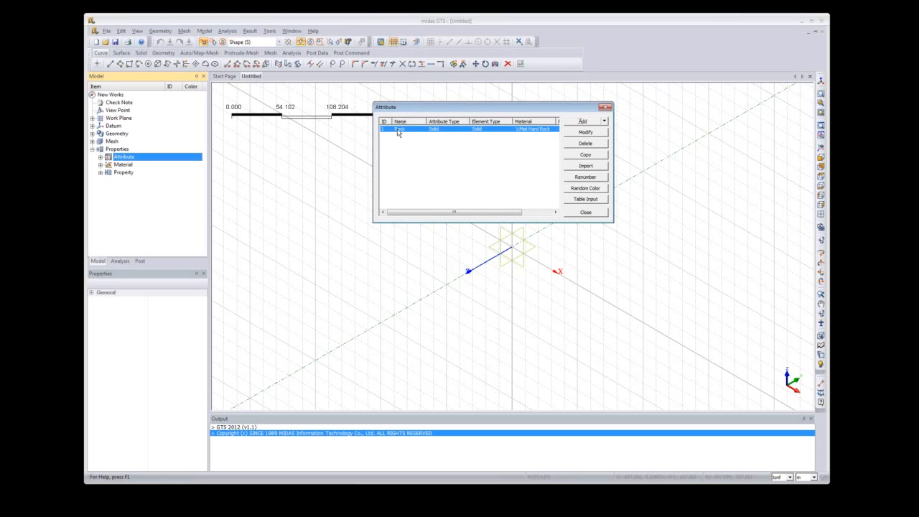
click(590, 168)
click(415, 139)
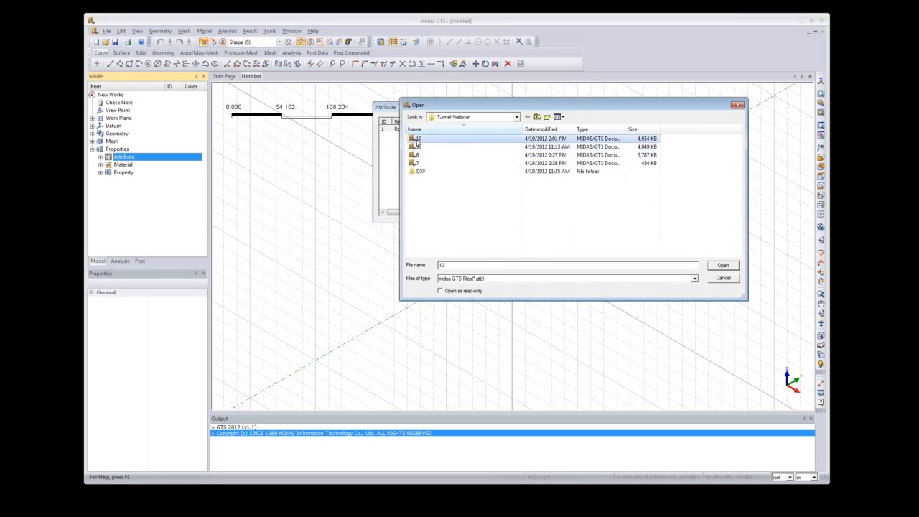
double_click(417, 140)
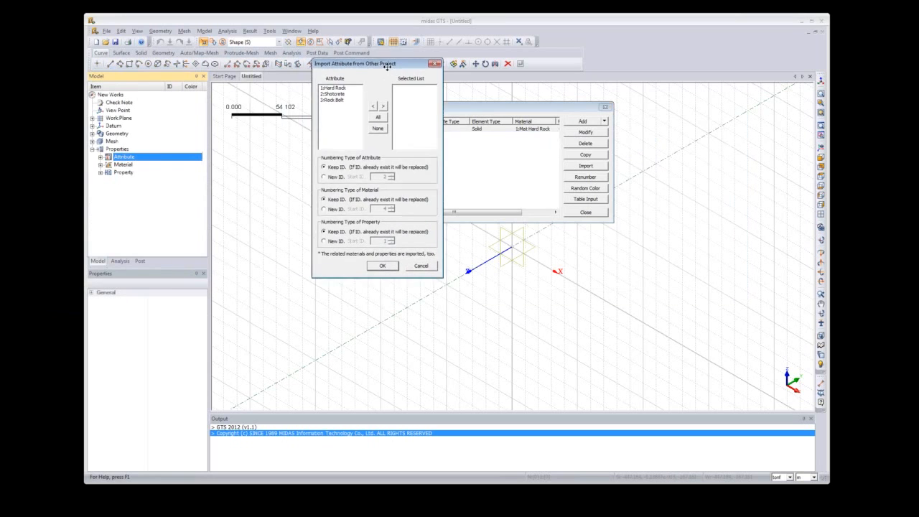
click(375, 115)
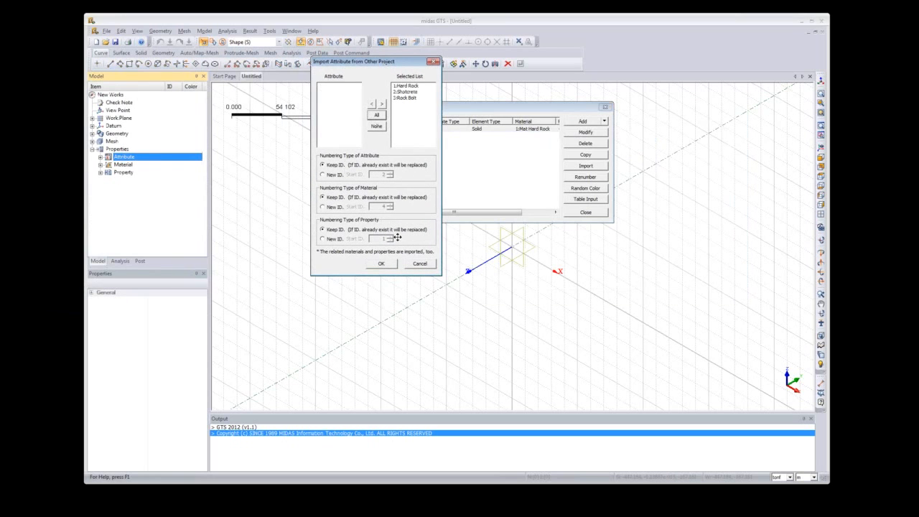
click(381, 263)
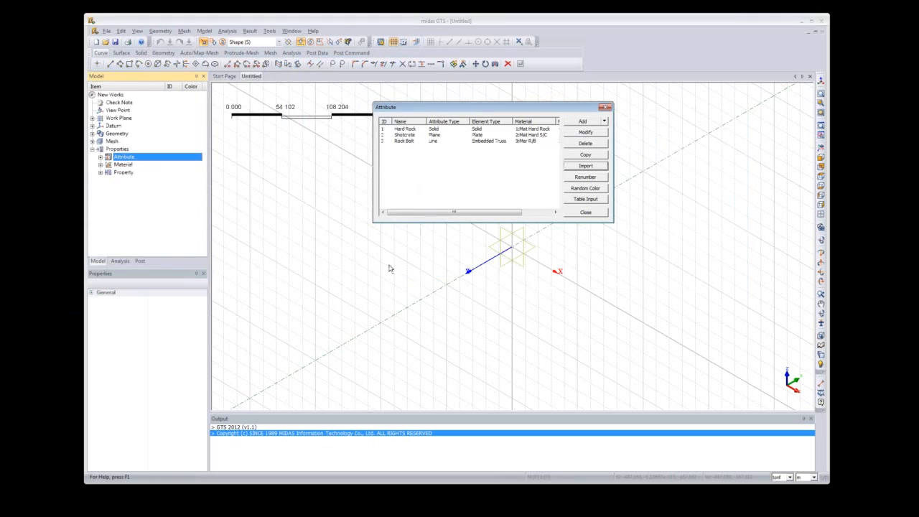
click(586, 212)
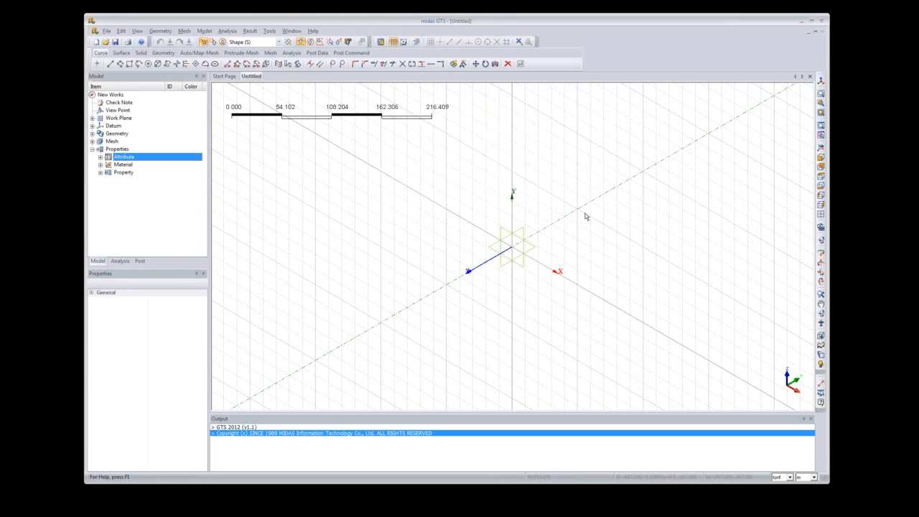
Step: Examine the solid, plane and line attributes in the model tree and collapse their groups again
click(100, 157)
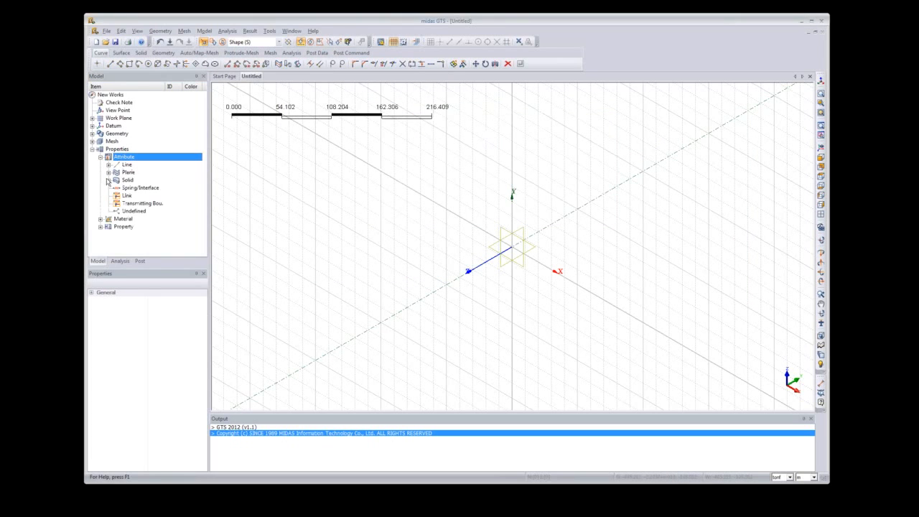
click(108, 180)
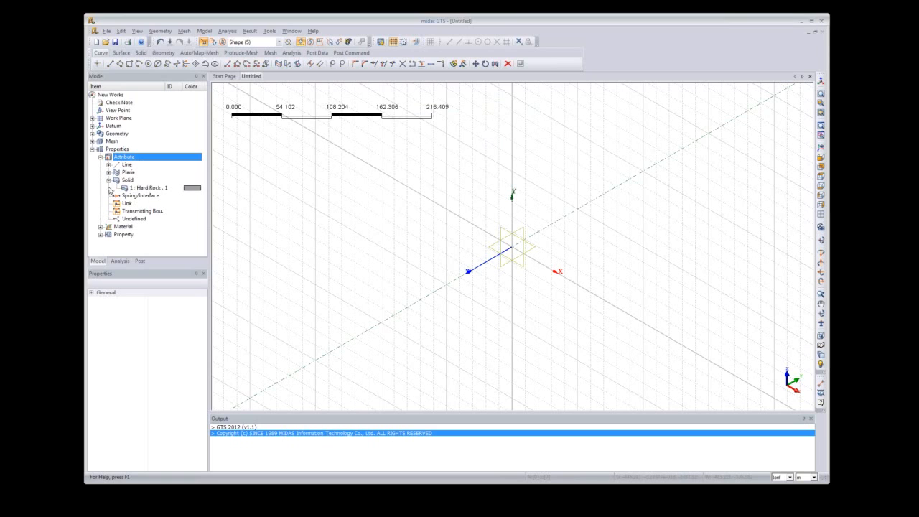
click(108, 172)
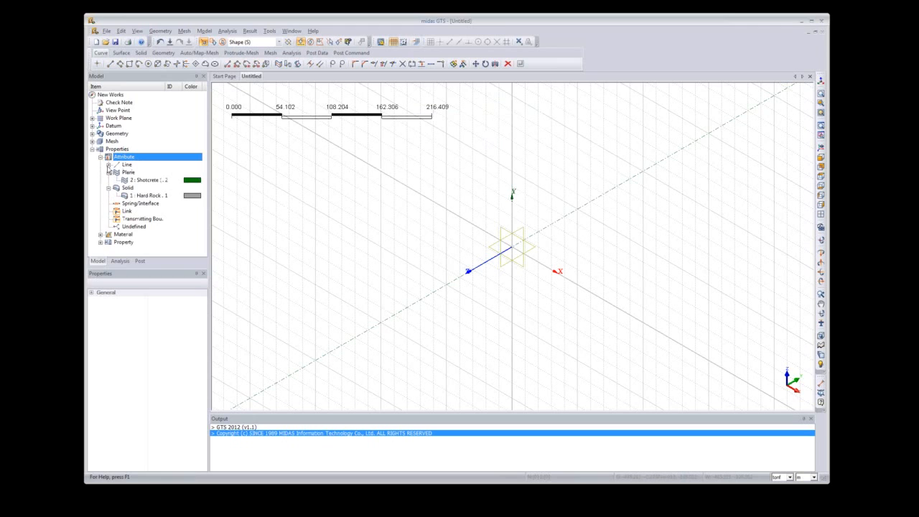
click(109, 164)
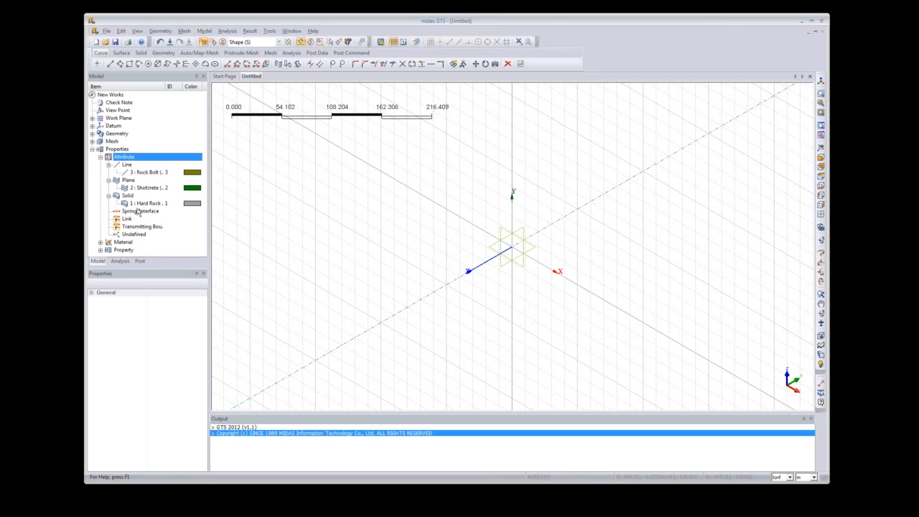
click(109, 164)
click(108, 172)
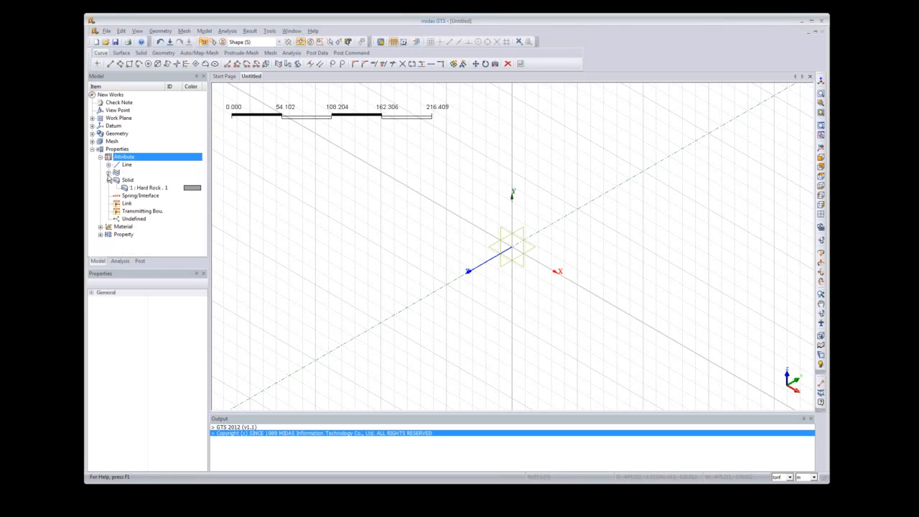
click(109, 180)
Step: Examine the structure and ground materials in the model tree and view the parameters of the ground material Mat Hard Rock
click(101, 219)
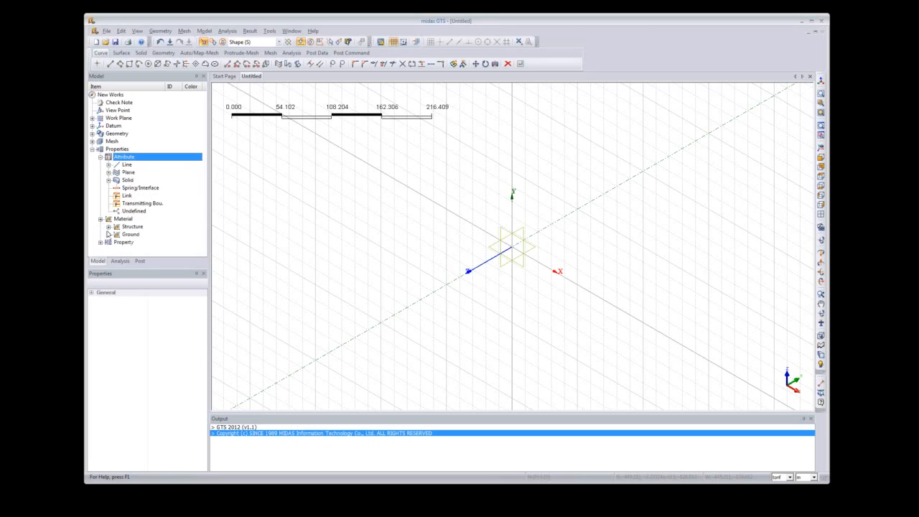
click(108, 227)
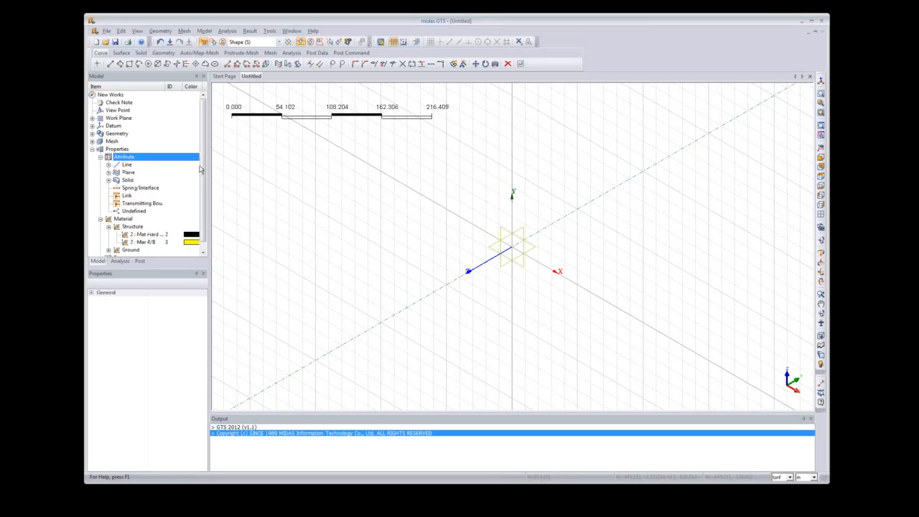
scroll(202, 173, down, 1)
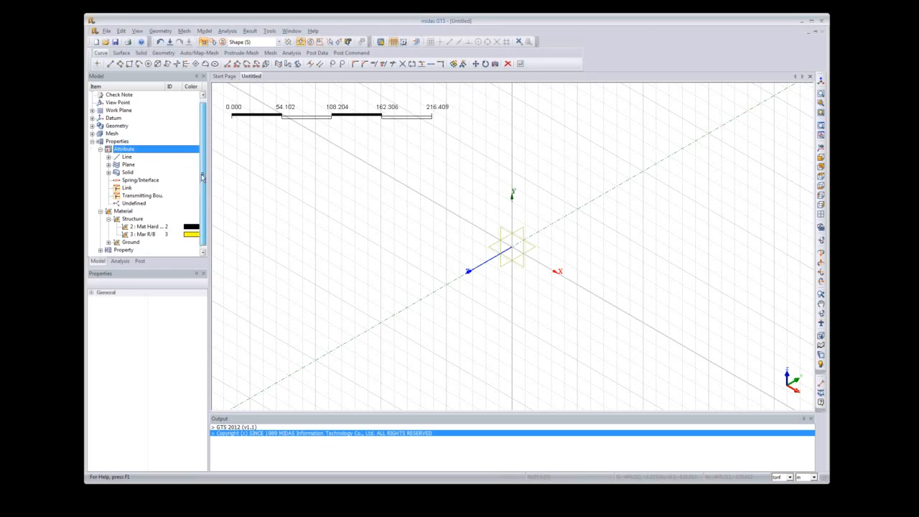
click(108, 243)
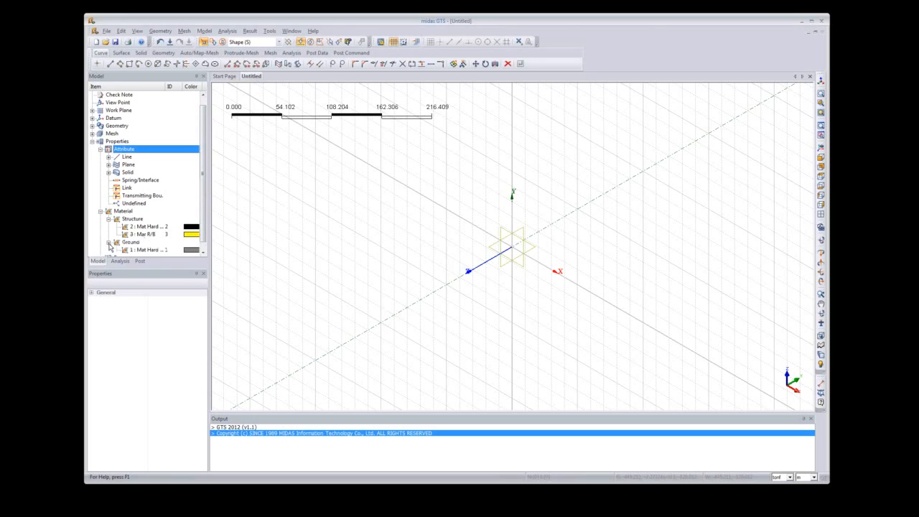
click(148, 250)
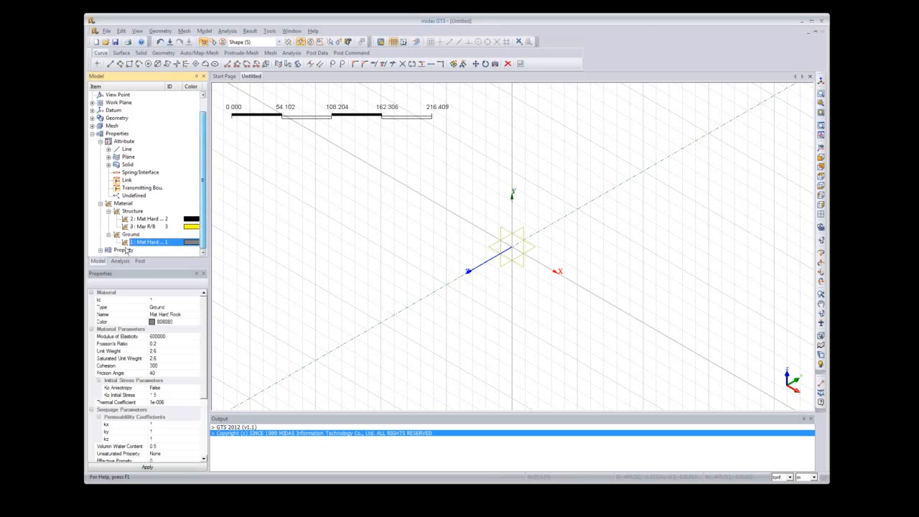
Step: Collapse the Material and Attribute groups in the model tree and orient the view normal to the work plane
click(100, 205)
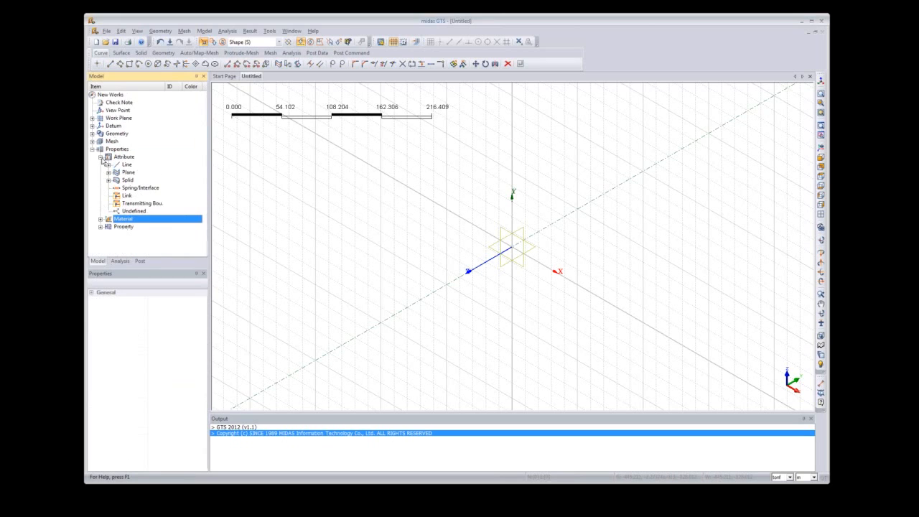
click(101, 157)
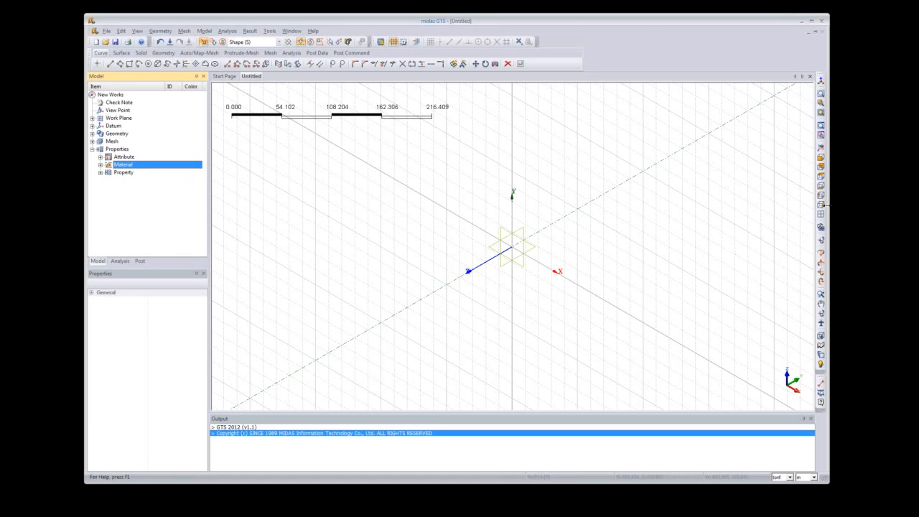
click(824, 207)
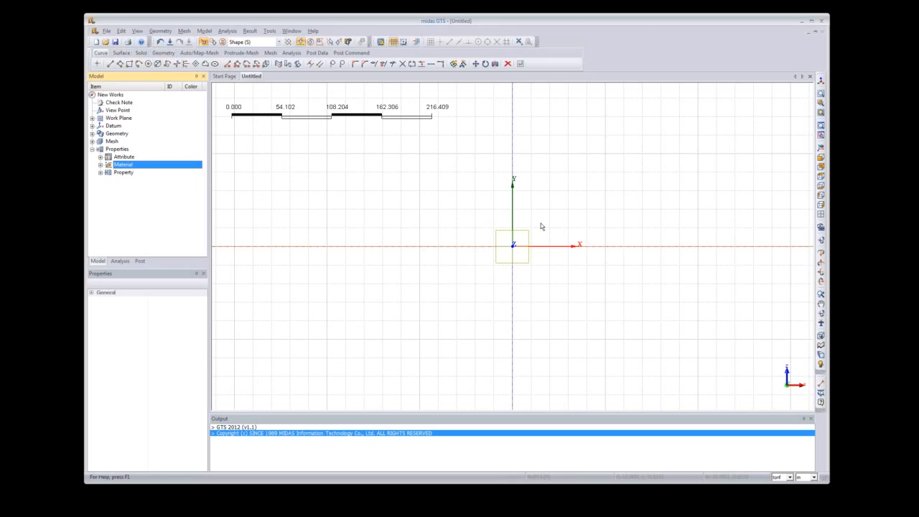
Step: Load the drawing GTS Basic Tutorial 3_Main from the DXF folder into a DXF 2D wireframe import
click(107, 32)
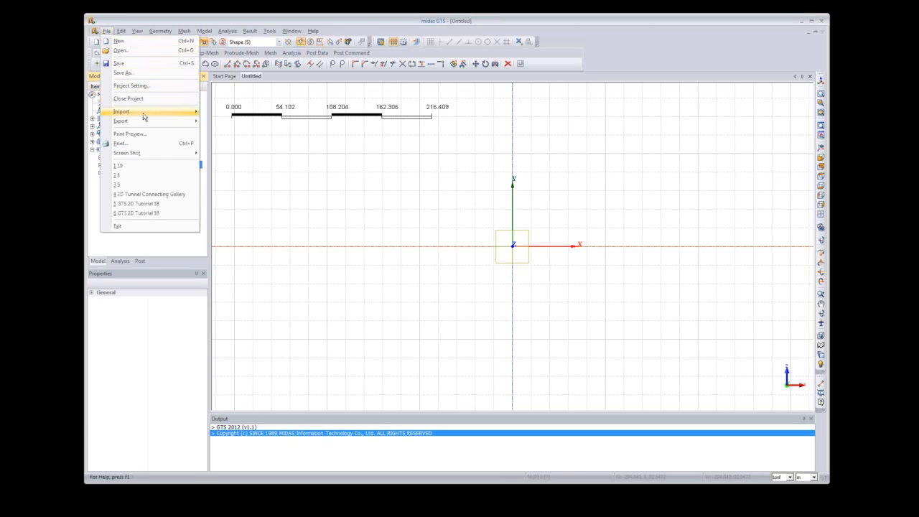
mouse_move(142, 113)
click(244, 146)
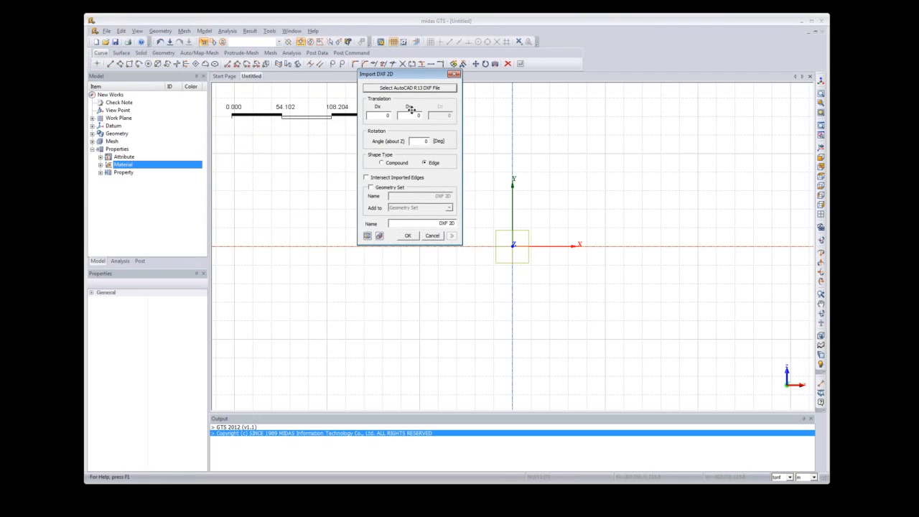
click(442, 89)
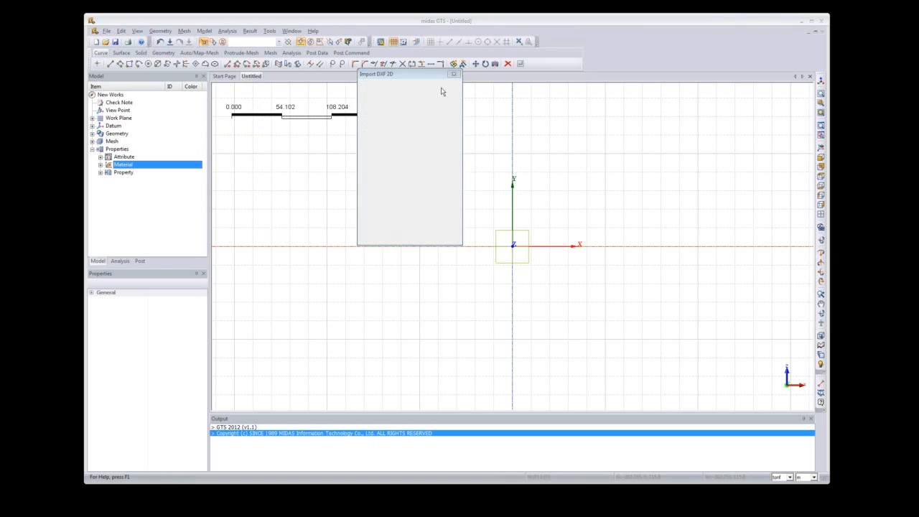
double_click(304, 187)
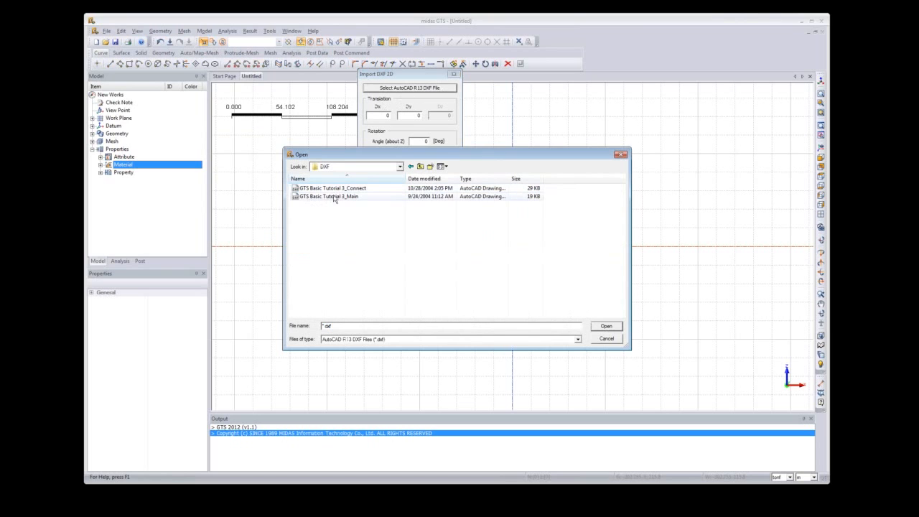
click(334, 197)
double_click(338, 196)
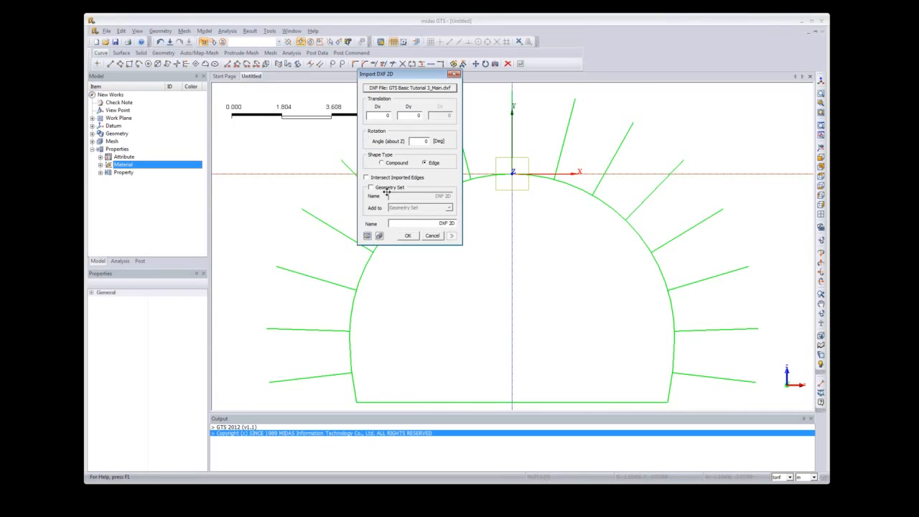
Step: Set the Y translation of the main tunnel drawing to 8.25, preview it and complete the import
click(382, 115)
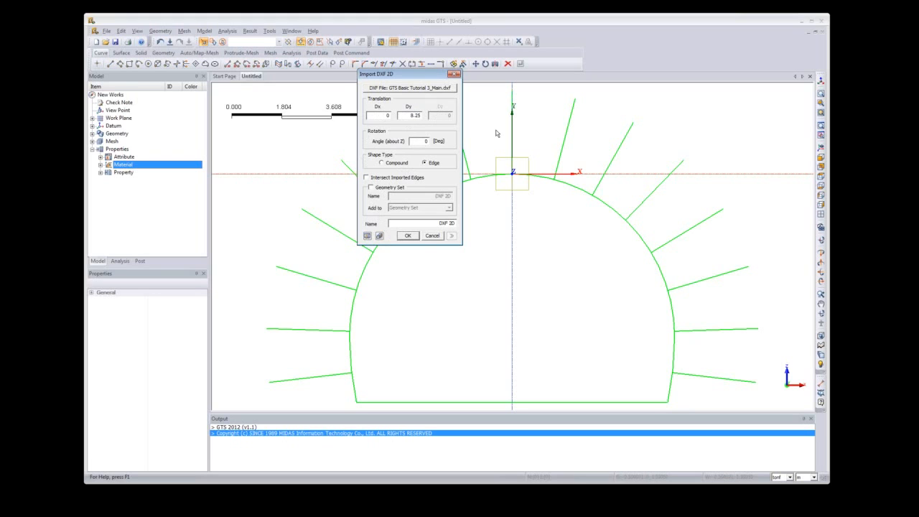
click(367, 236)
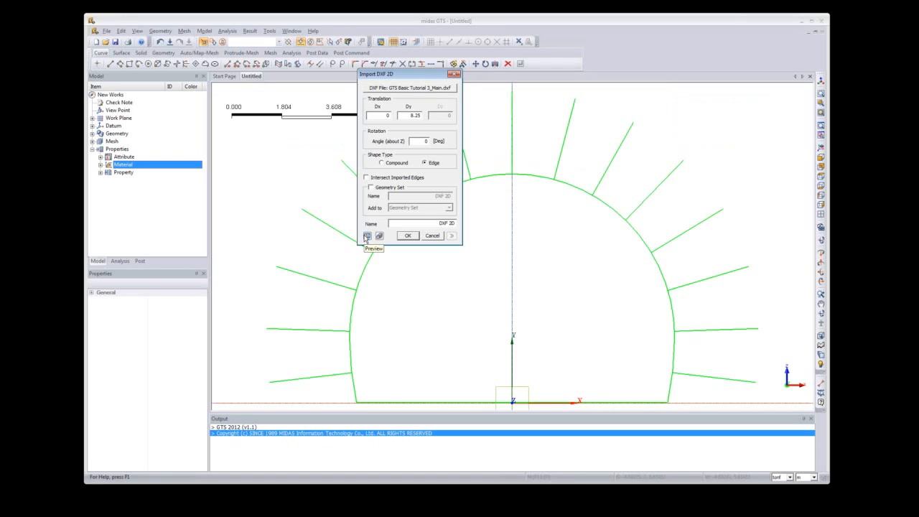
click(408, 237)
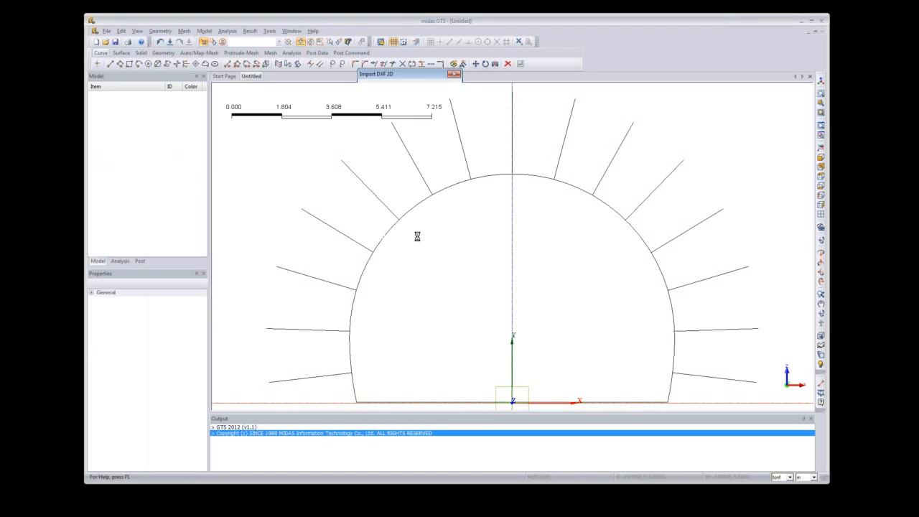
Step: Load the drawing GTS Basic Tutorial 3_Connect into another DXF 2D wireframe import
click(107, 31)
mouse_move(135, 113)
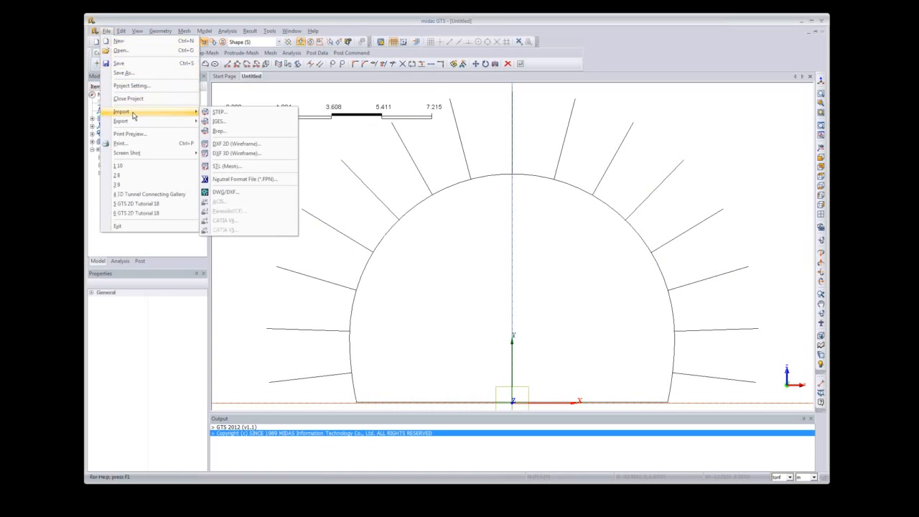
click(239, 144)
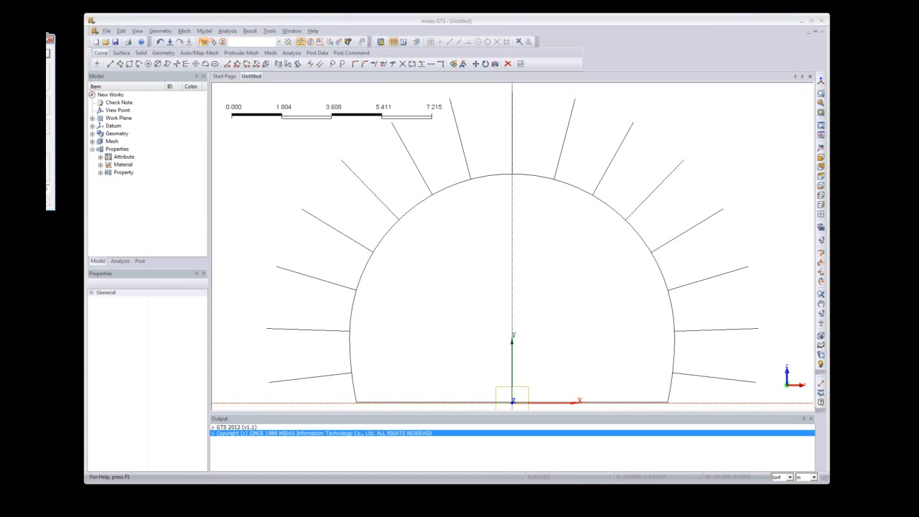
drag(0, 45, 388, 59)
click(397, 67)
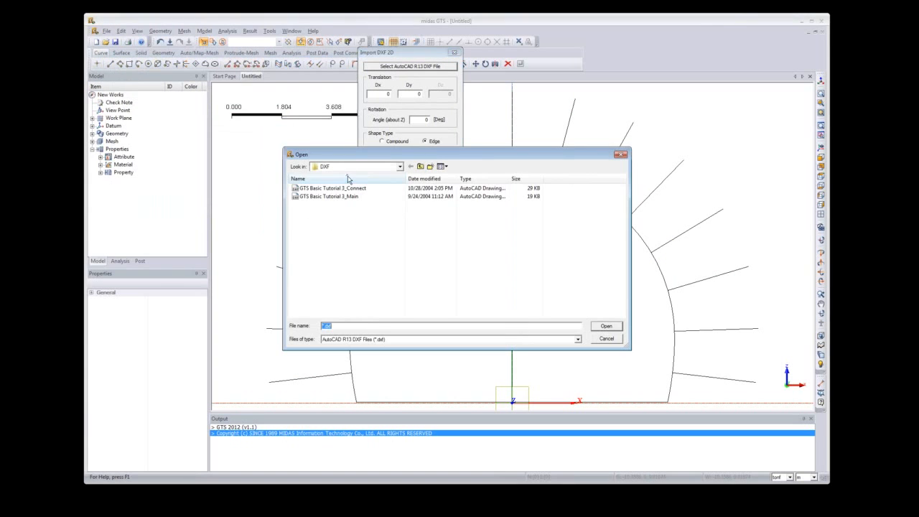
click(351, 189)
double_click(352, 189)
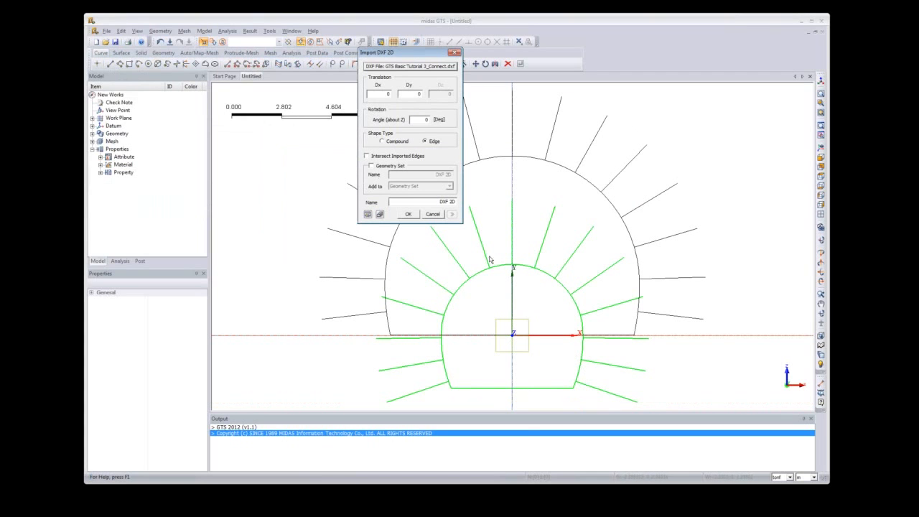
Step: Set the Y translation of the connecting tunnel drawing to 2.45, preview it and complete the import
drag(416, 94, 429, 98)
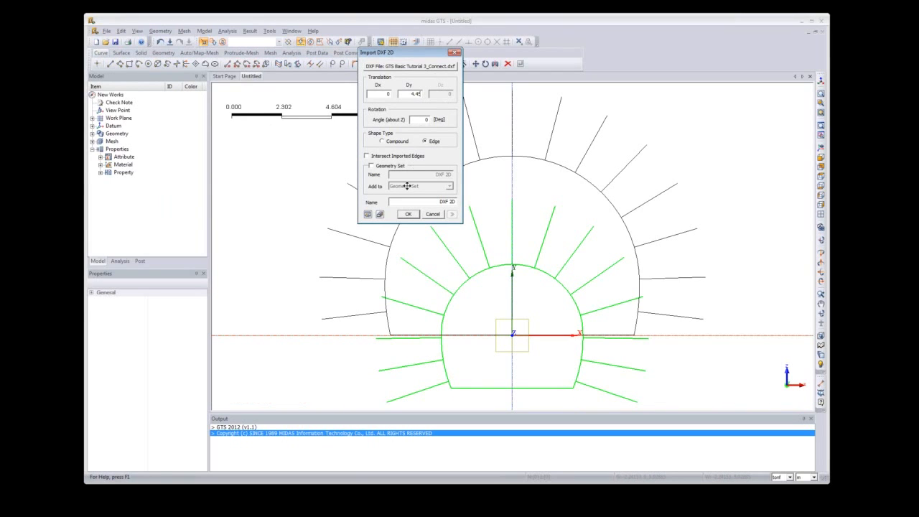
click(368, 214)
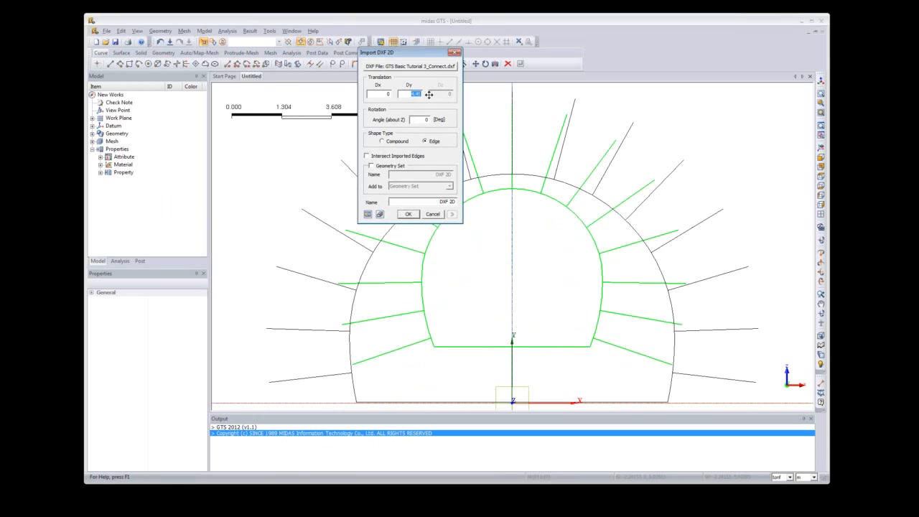
text(2)
click(369, 215)
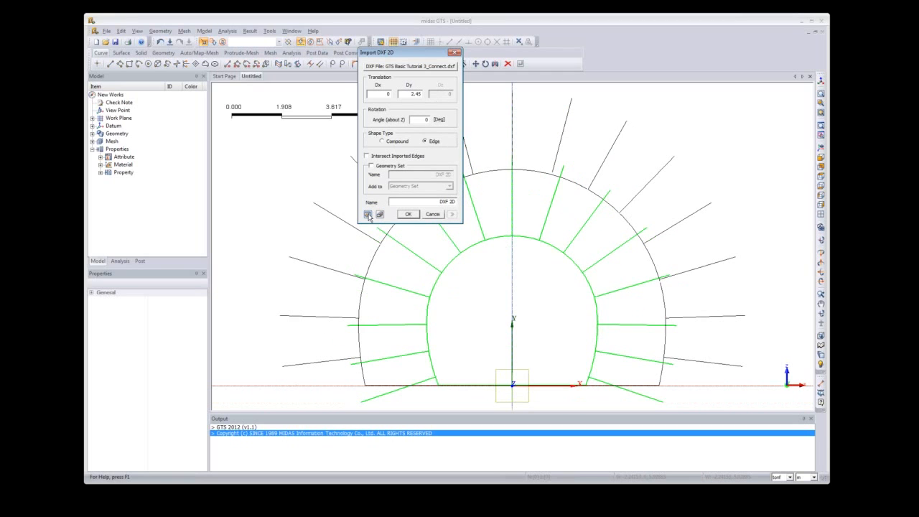
click(408, 216)
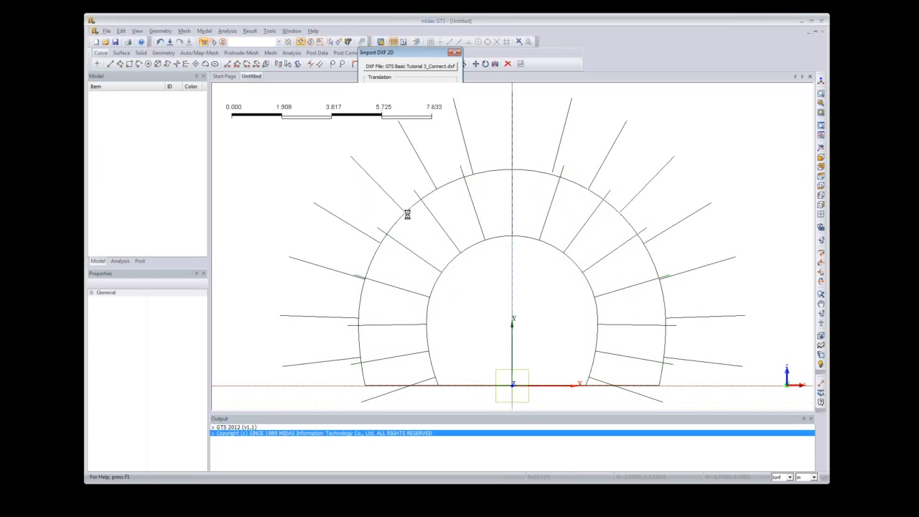
Step: Start a Translate operation and select the edges of the inner connecting tunnel outline together with its rock bolts
click(821, 148)
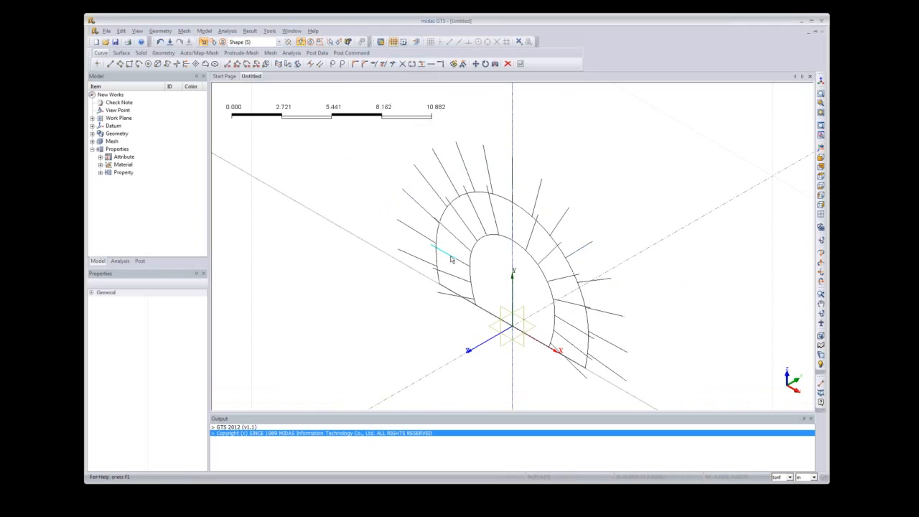
click(558, 277)
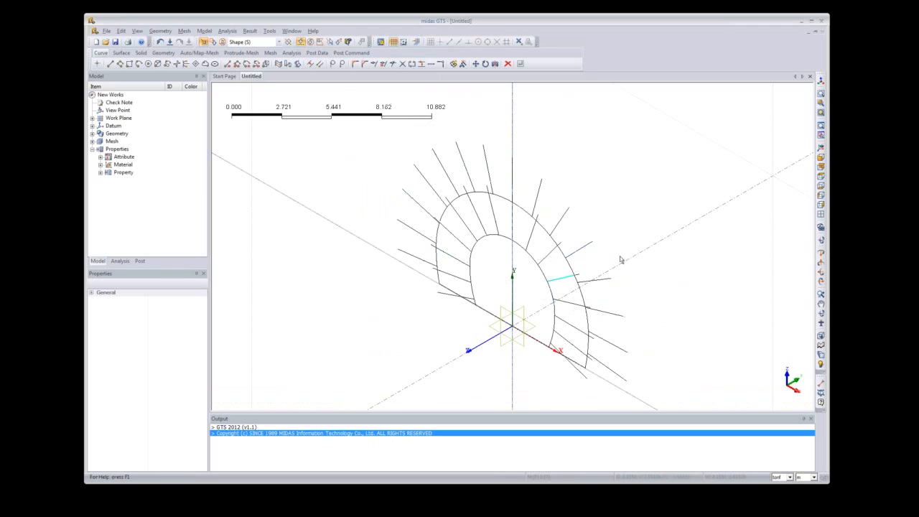
click(821, 214)
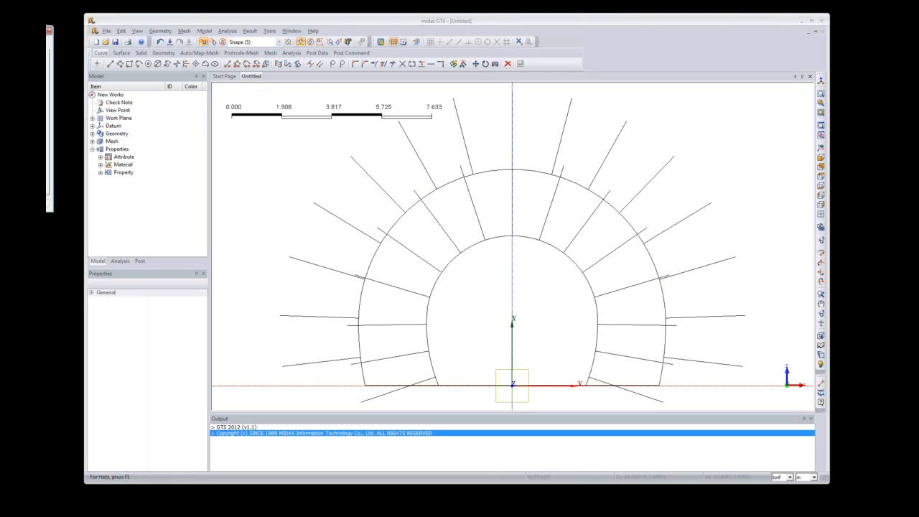
drag(0, 31, 224, 61)
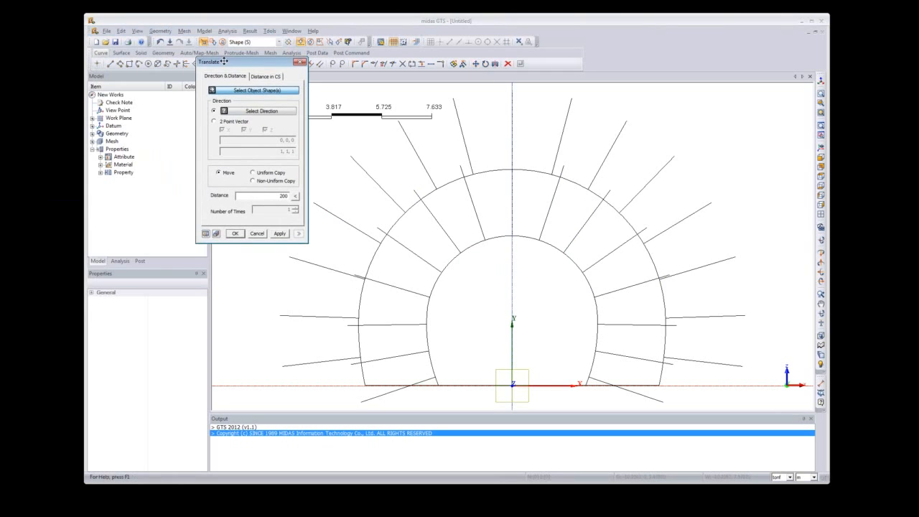
click(248, 91)
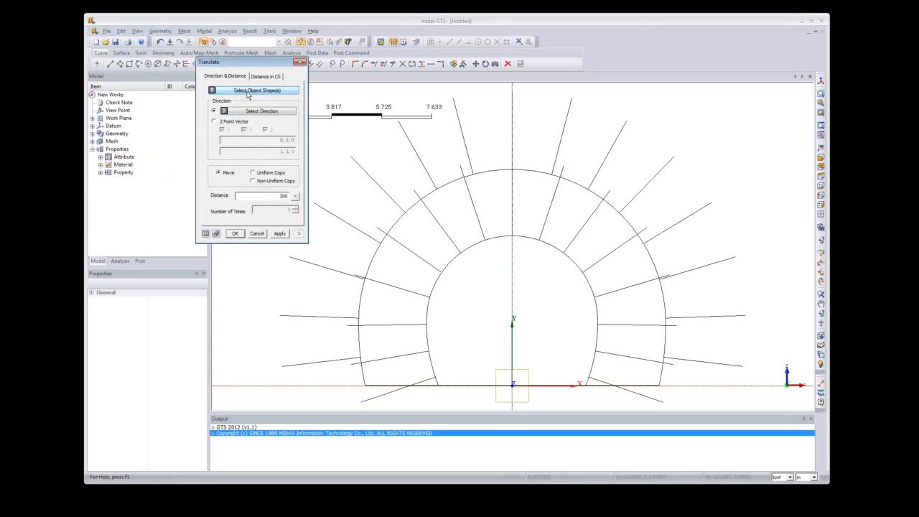
click(254, 90)
drag(267, 61, 228, 91)
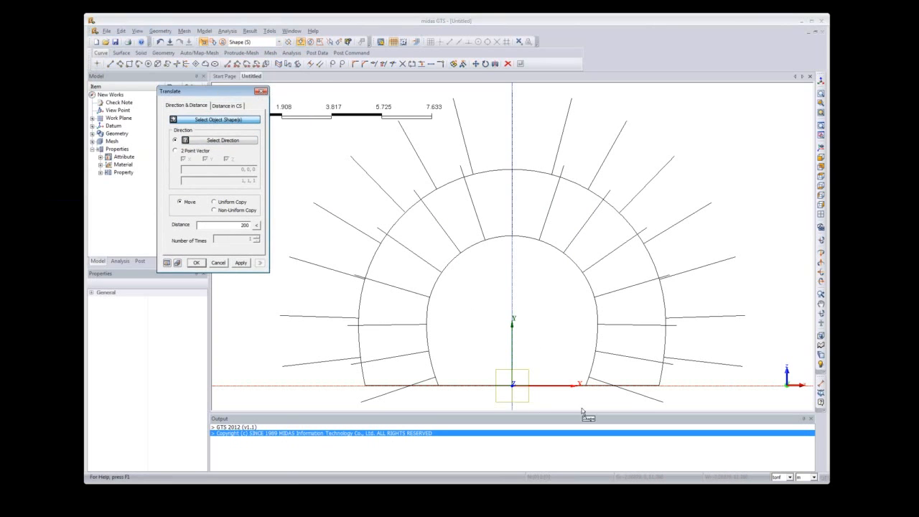
drag(608, 396, 601, 417)
drag(620, 370, 421, 245)
click(420, 258)
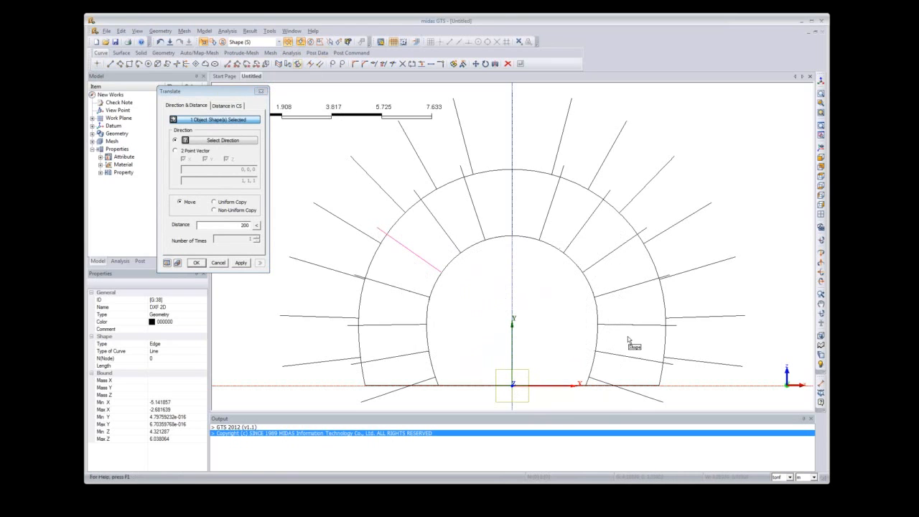
drag(620, 370, 413, 248)
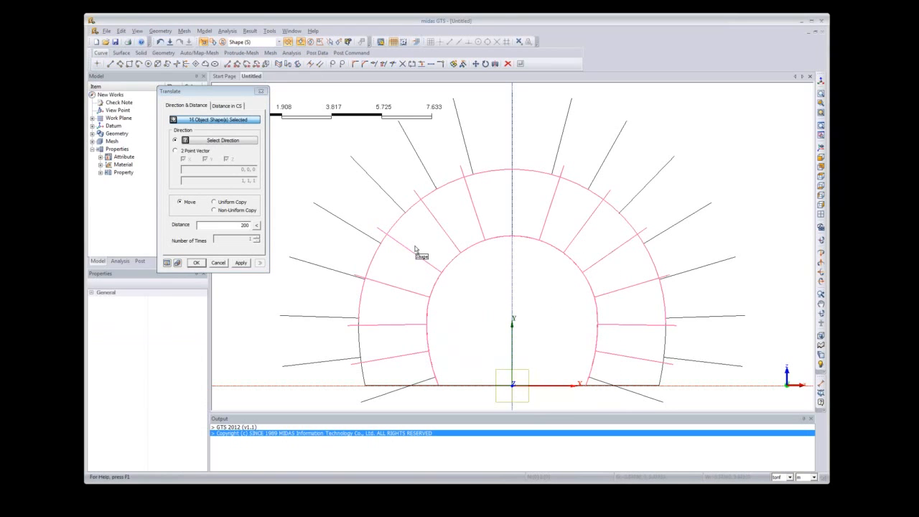
Step: Remove the main tunnel's arc from the Translate selection and add the connecting tunnel's two lowest rock bolts
click(405, 213)
click(405, 216)
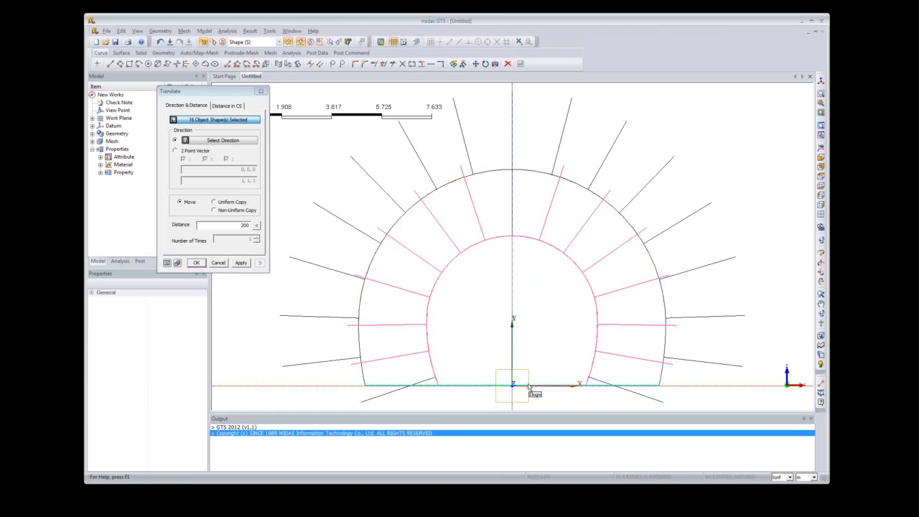
click(655, 400)
click(375, 400)
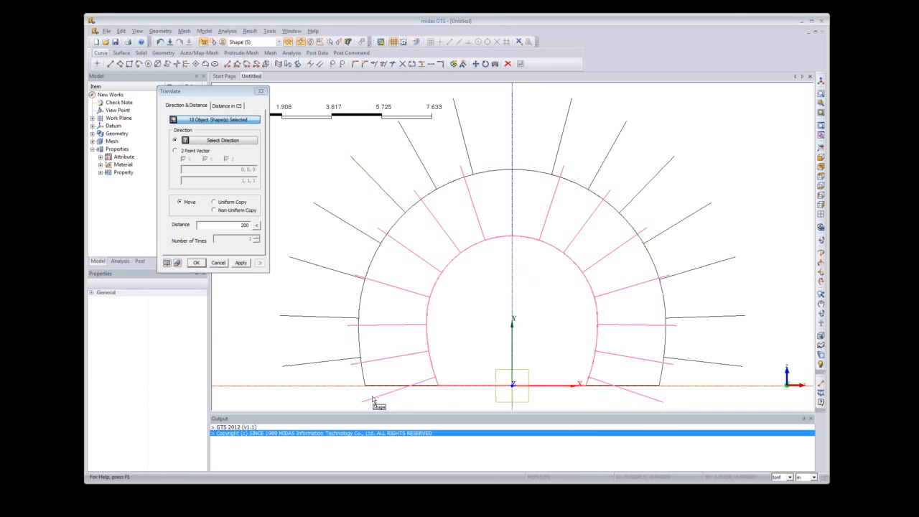
Step: Move the selected connecting tunnel shapes by a distance of -30 along the X axis, previewing the result before confirming
click(218, 225)
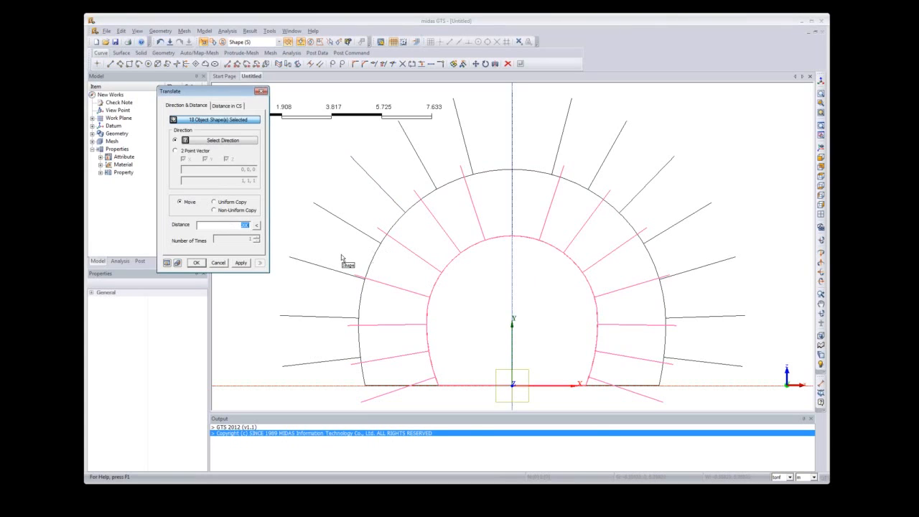
key(BackSpace)
click(169, 264)
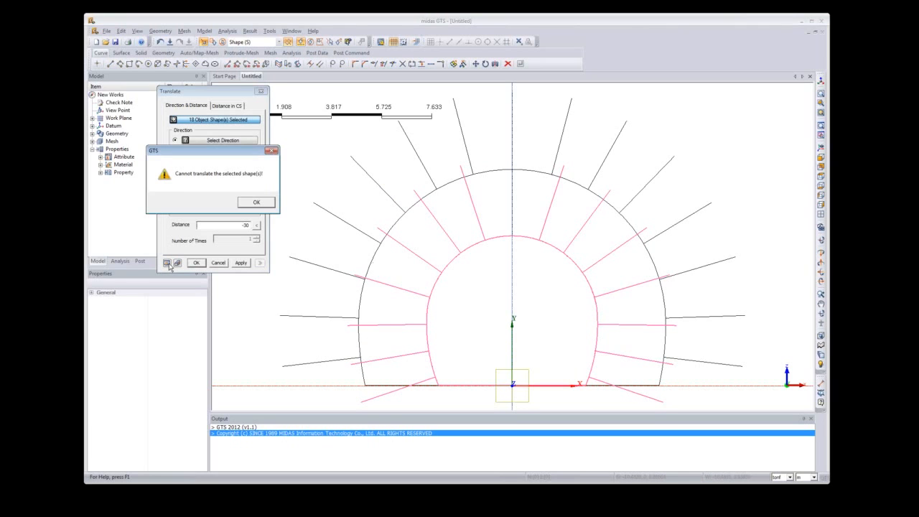
click(272, 151)
click(229, 141)
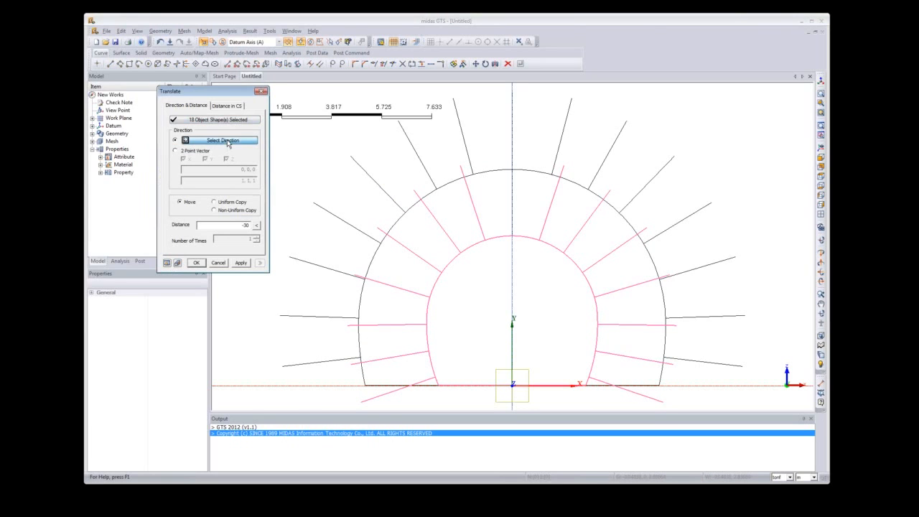
click(300, 394)
click(177, 264)
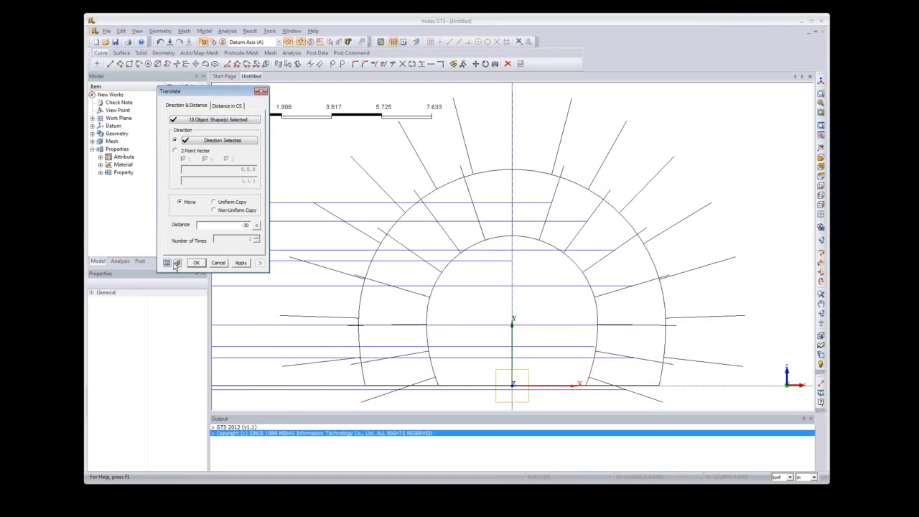
click(821, 93)
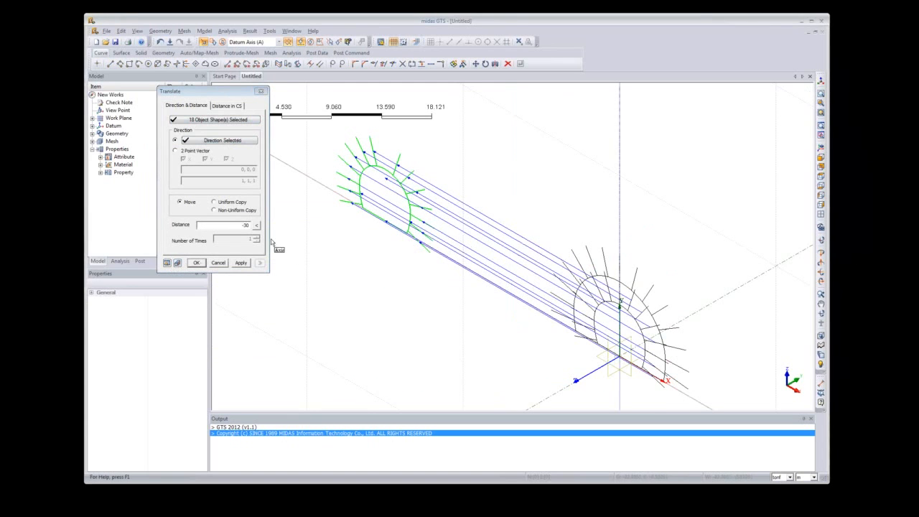
click(196, 263)
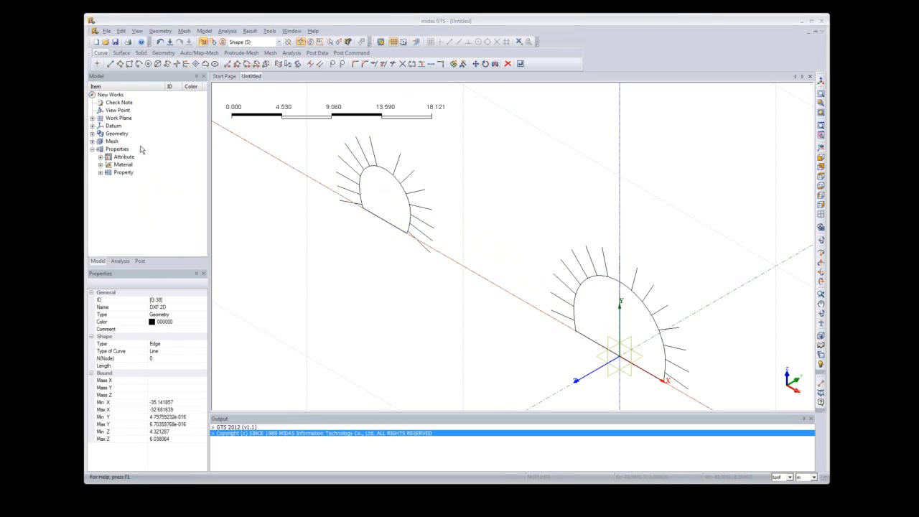
Step: Rotate the connecting tunnel outline and its rock bolts by -90 degrees about the vertical datum axis, previewing the result before confirming
drag(319, 77, 245, 87)
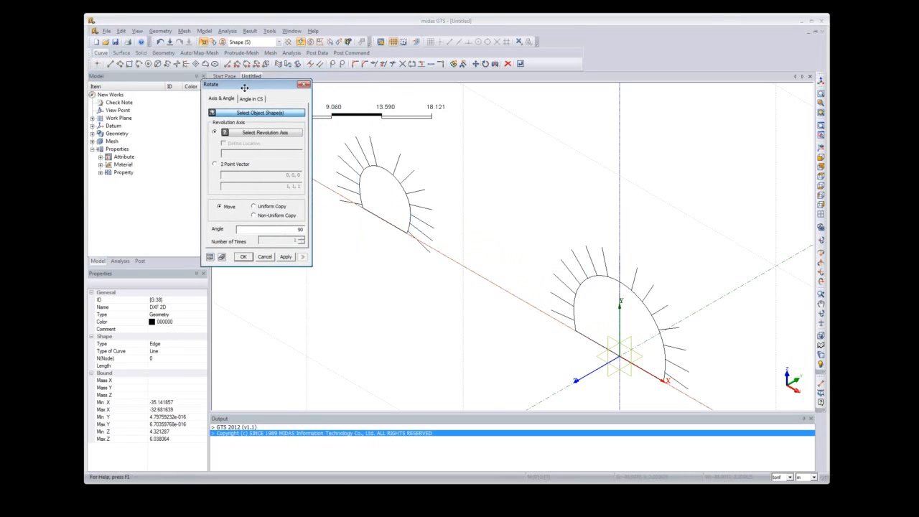
drag(455, 271, 332, 134)
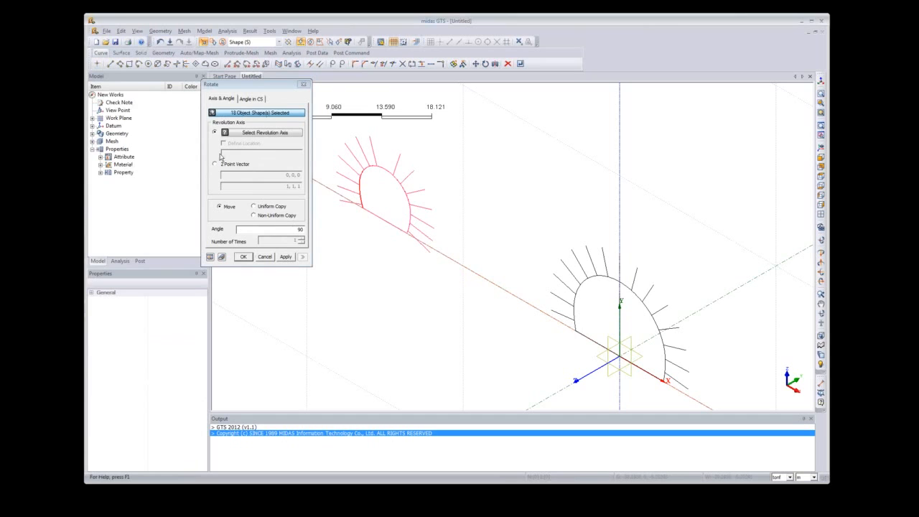
click(247, 134)
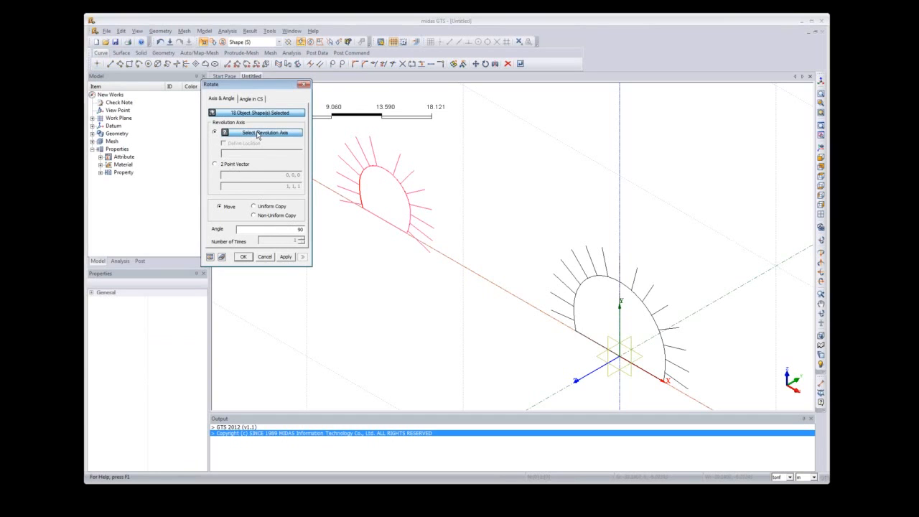
click(620, 234)
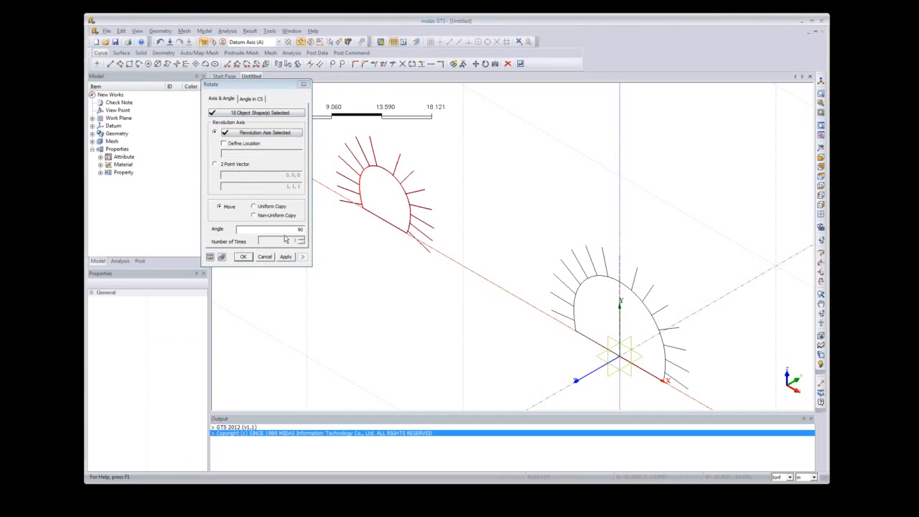
key(BackSpace)
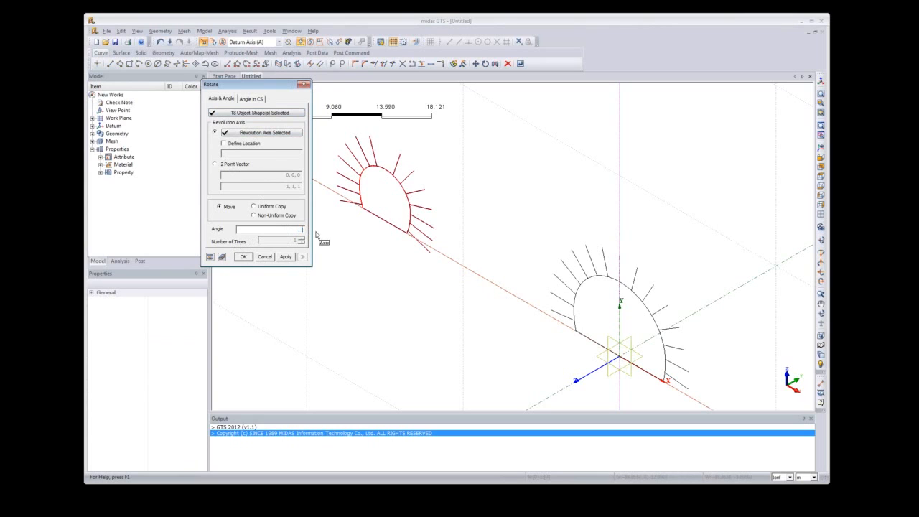
text(-90)
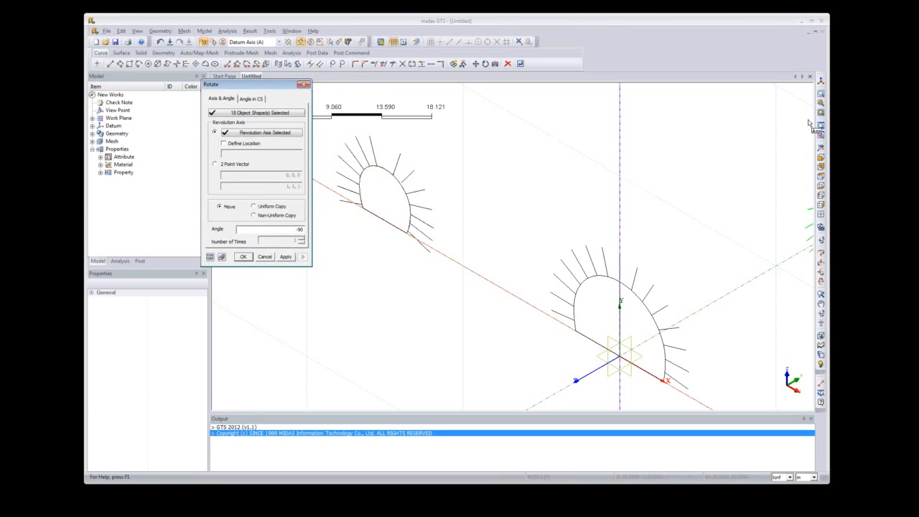
click(823, 83)
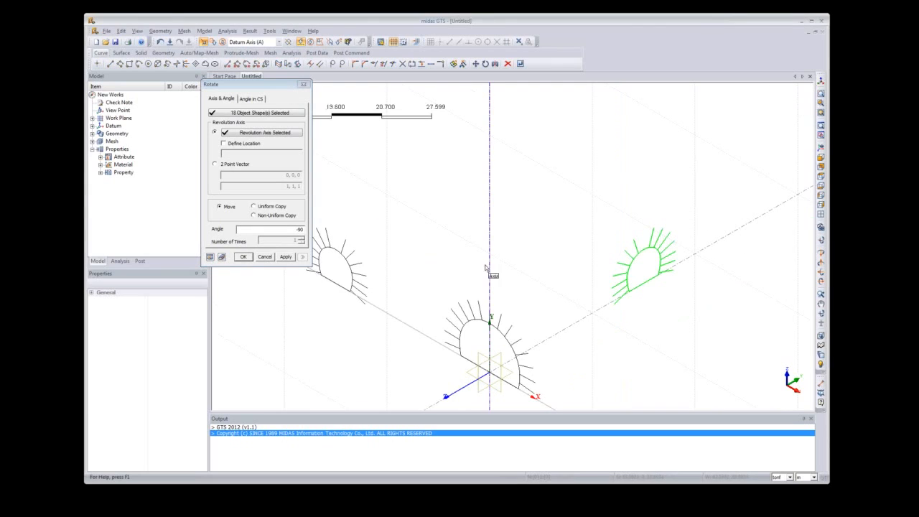
click(242, 257)
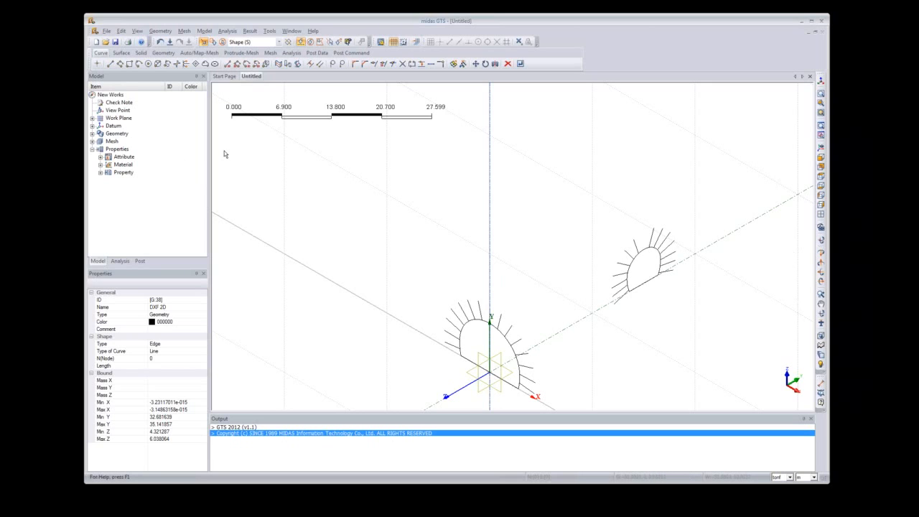
Step: Make a wire from the main tunnel's outline arcs and floor line, using the Multi Entity method with a tolerance of 1e-005
click(160, 31)
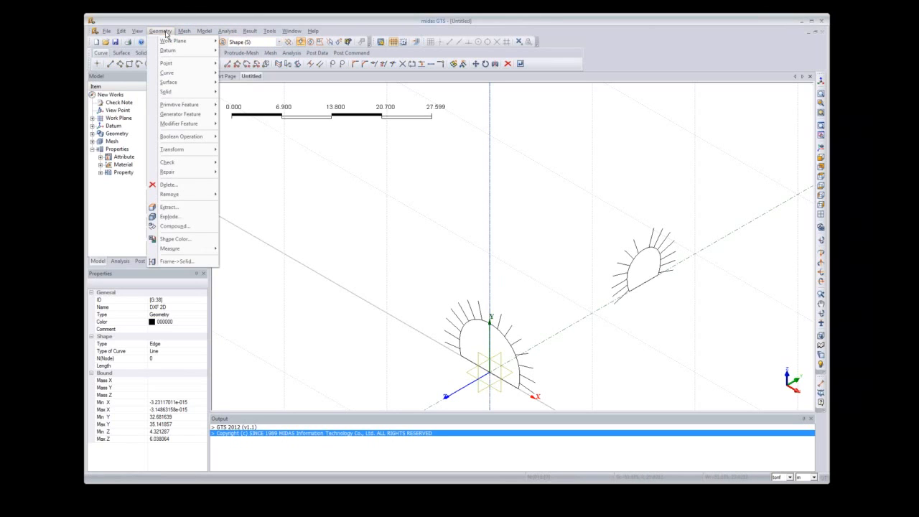
mouse_move(179, 73)
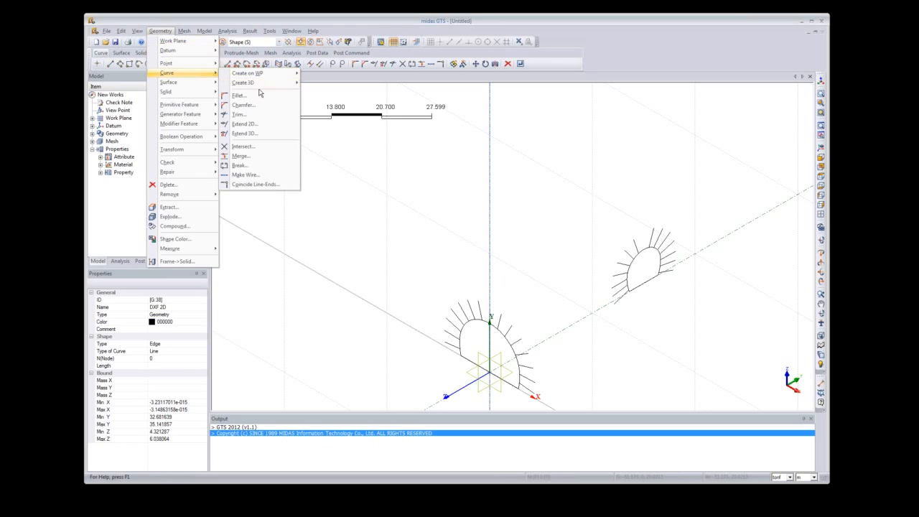
click(249, 178)
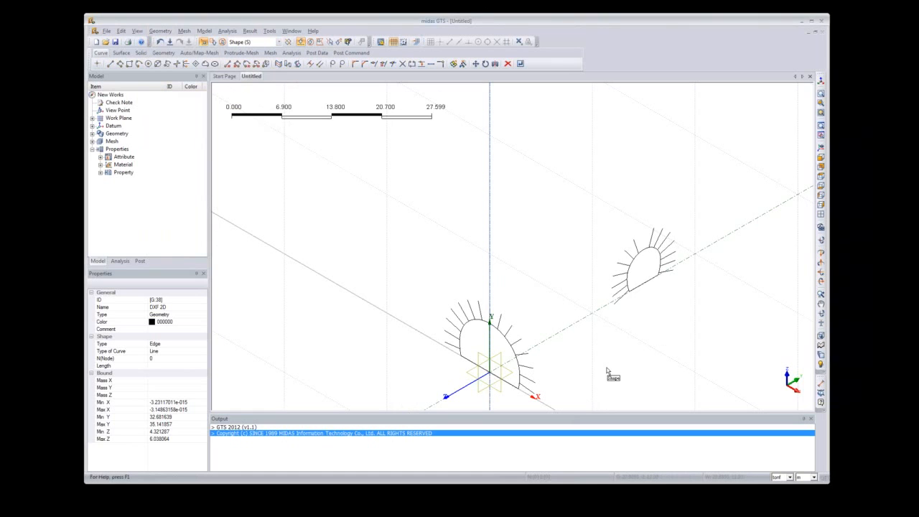
middle_drag(607, 369, 657, 281)
middle_drag(447, 277, 490, 319)
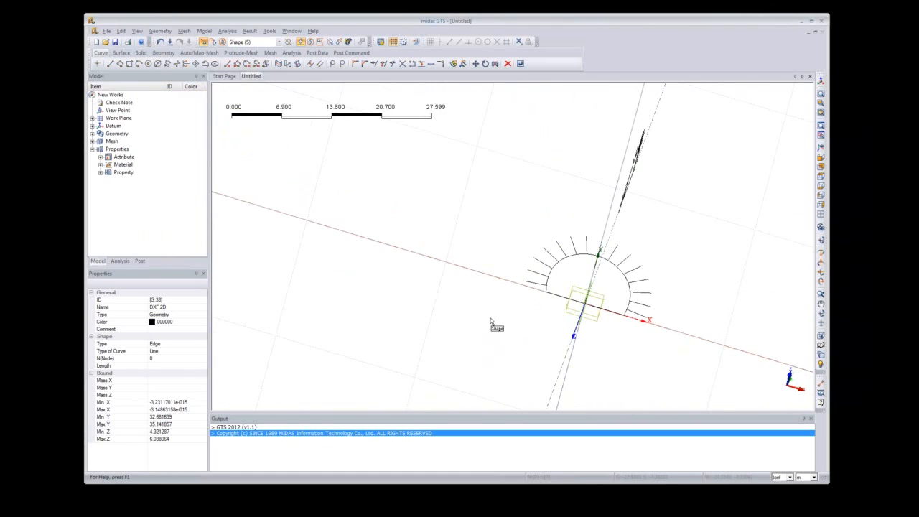
click(821, 214)
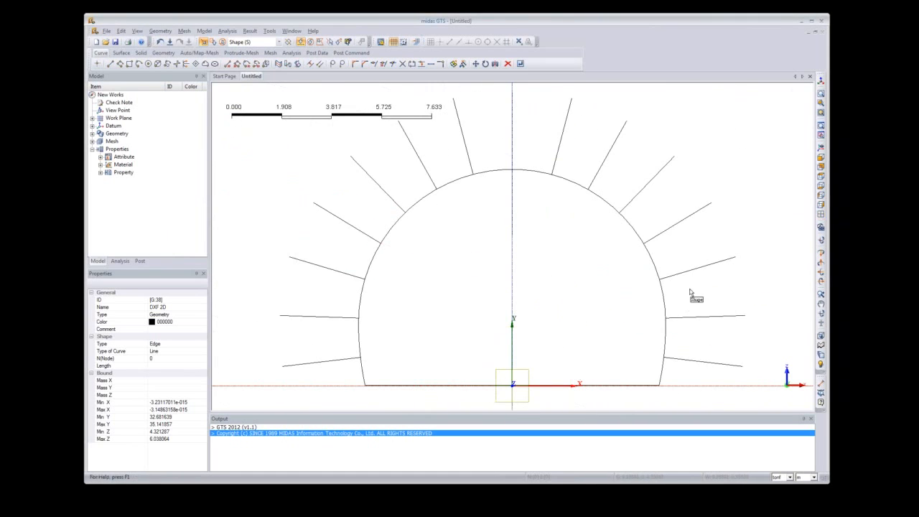
click(665, 333)
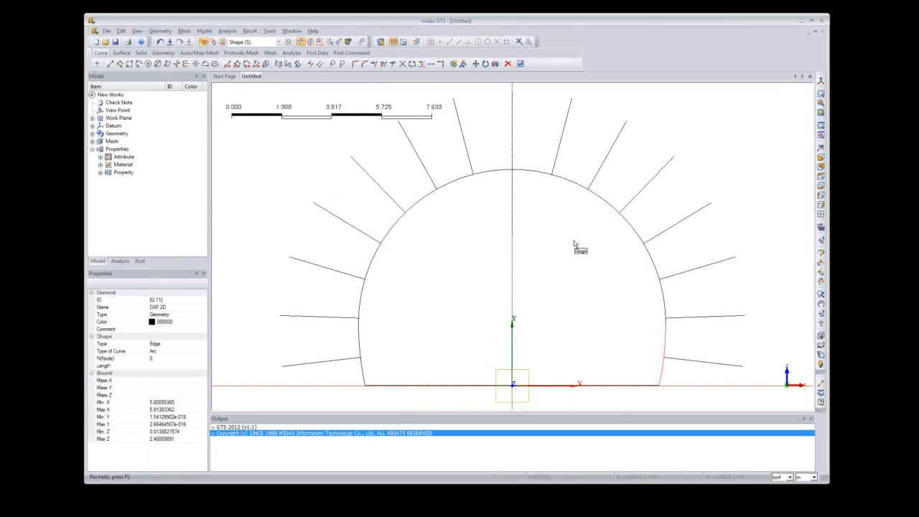
click(623, 219)
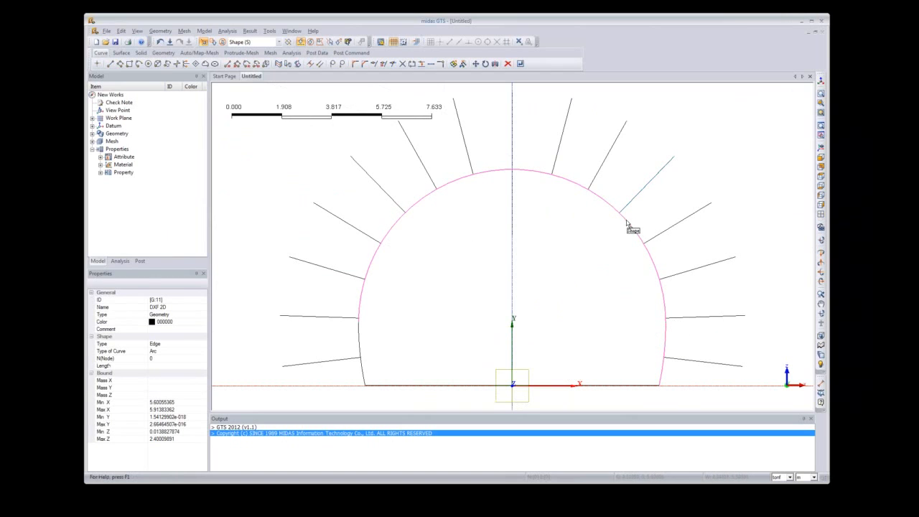
click(361, 339)
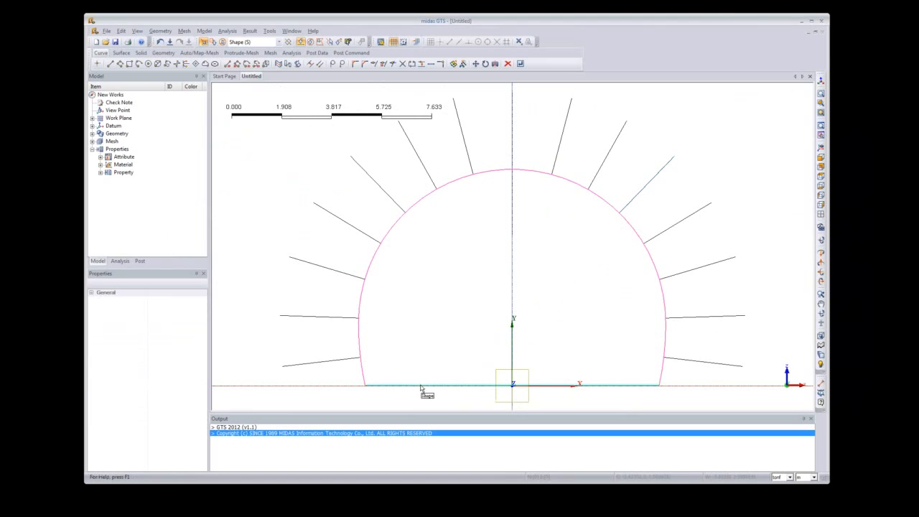
click(422, 386)
drag(0, 86, 304, 87)
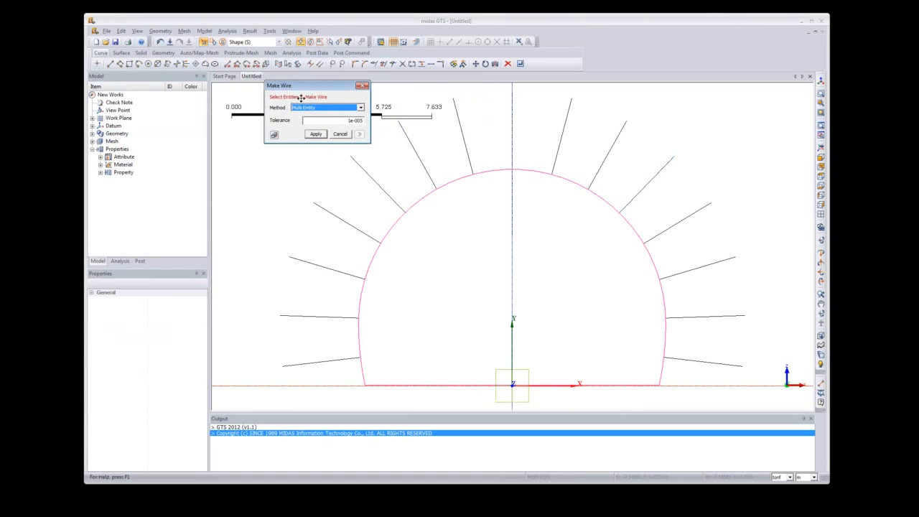
click(316, 135)
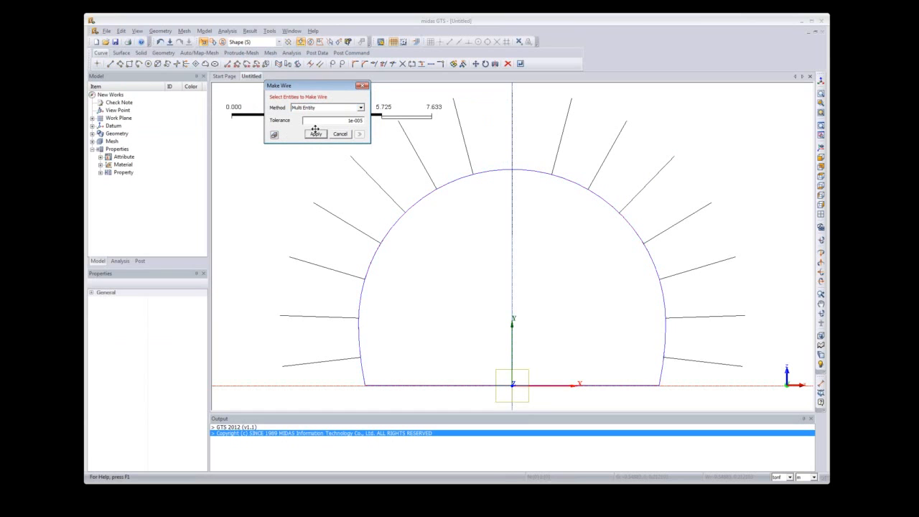
Step: Make a Multi Entity wire from the connecting tunnel's outline arcs and floor line, leaving out the rock bolts, and finish the Make Wire command
mouse_move(722, 304)
ctrl+middle_down()
mouse_move(558, 304)
mouse_move(600, 303)
mouse_move(432, 258)
ctrl+middle_up()
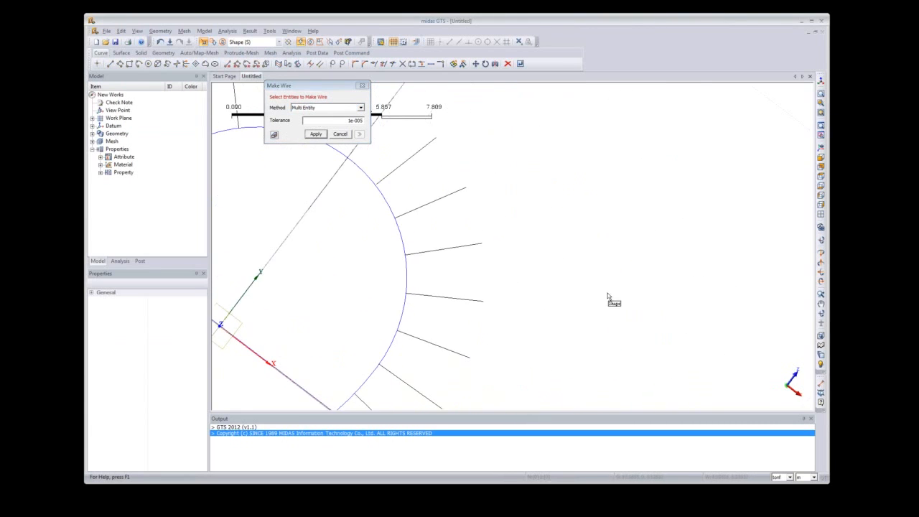
ctrl+middle_drag(610, 308, 516, 316)
mouse_move(424, 228)
ctrl+middle_down()
mouse_move(383, 189)
mouse_move(407, 242)
mouse_move(410, 232)
ctrl+middle_up()
ctrl+middle_drag(488, 285, 441, 283)
ctrl+middle_drag(427, 322, 414, 253)
ctrl+middle_drag(681, 302, 669, 316)
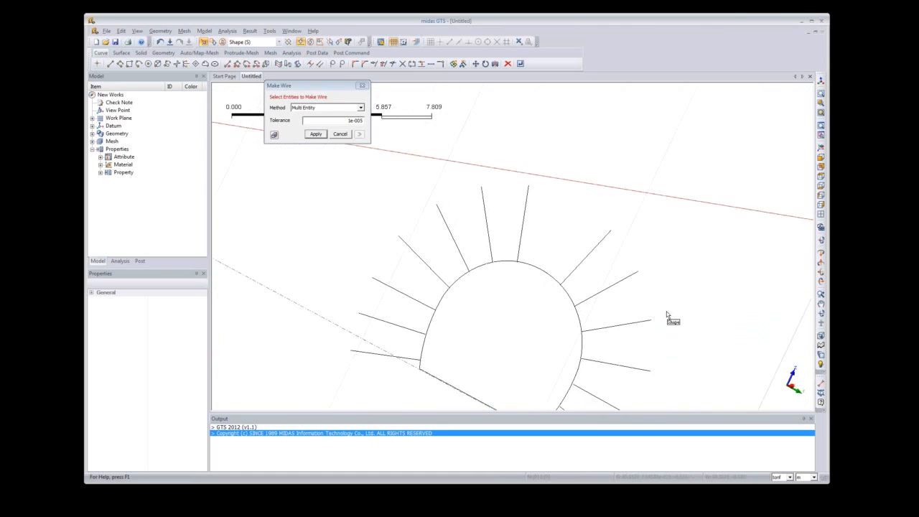
middle_drag(280, 259, 312, 205)
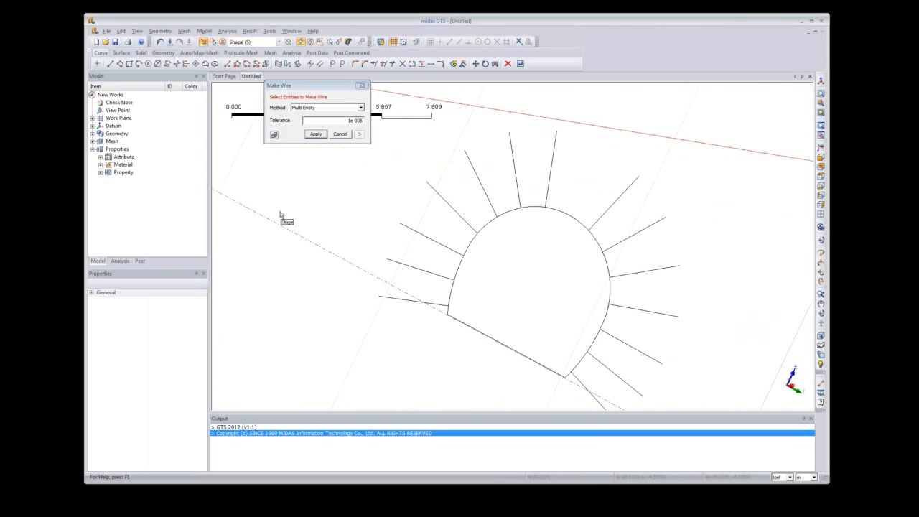
click(514, 209)
click(468, 254)
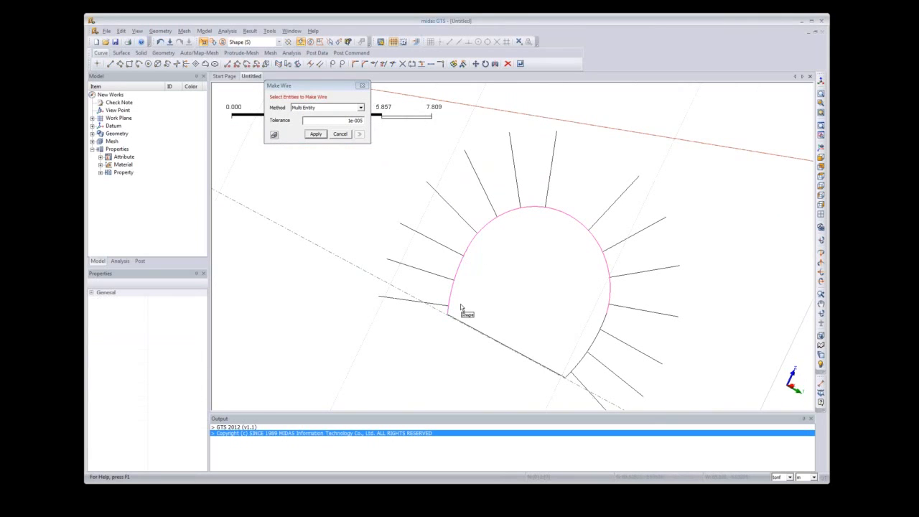
click(462, 322)
click(592, 343)
click(315, 134)
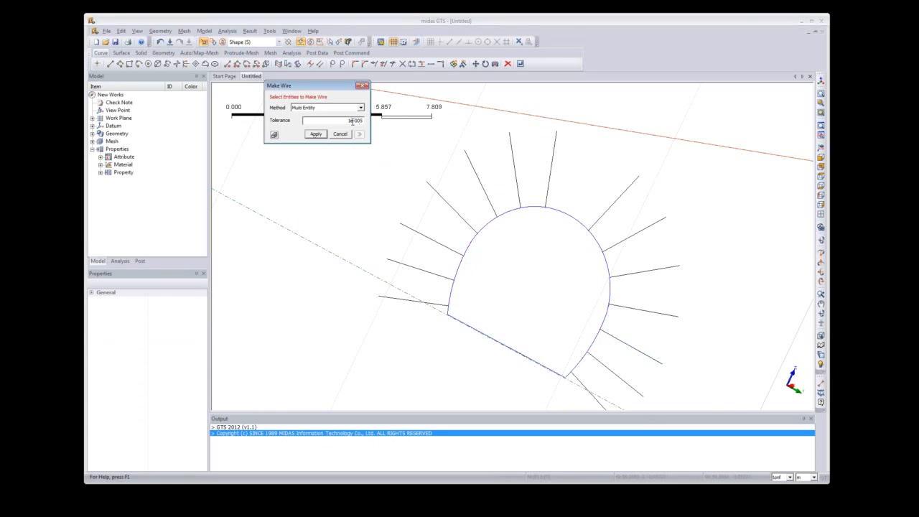
click(364, 86)
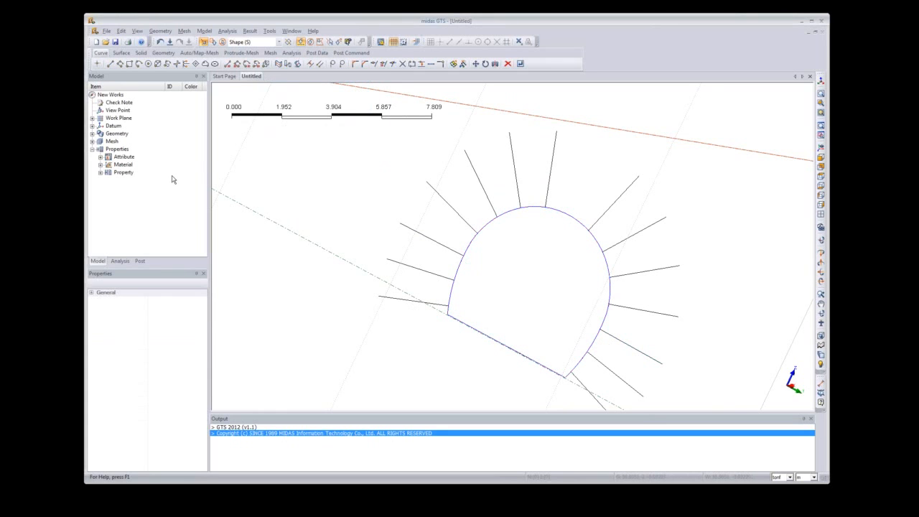
Step: Draw a rectangle around the main tunnel in the front plane from corner -50,45 to the relative opposite corner 64,-80, without making a face
click(821, 81)
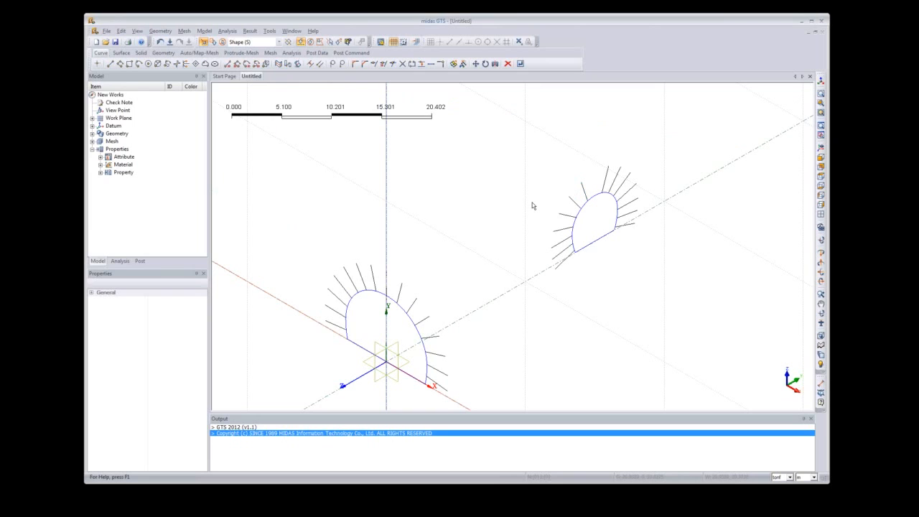
click(821, 215)
scroll(662, 221, down, 4)
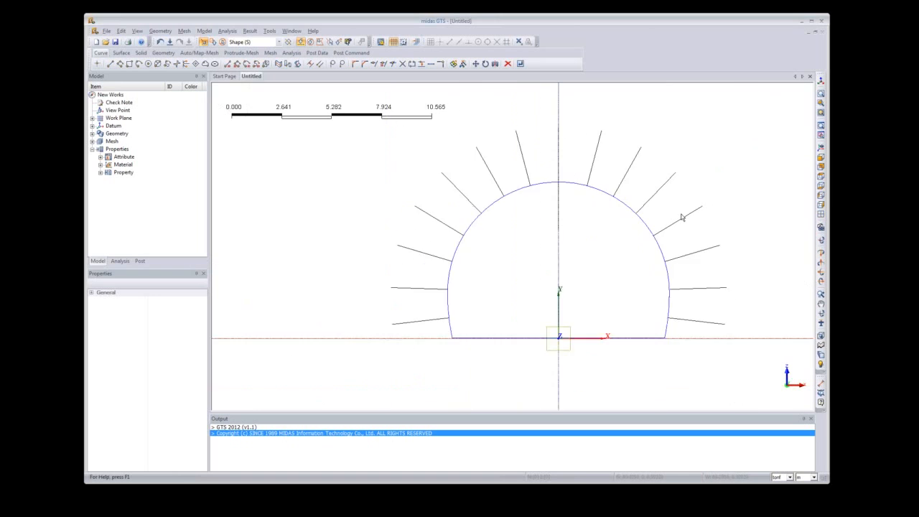
scroll(639, 223, down, 2)
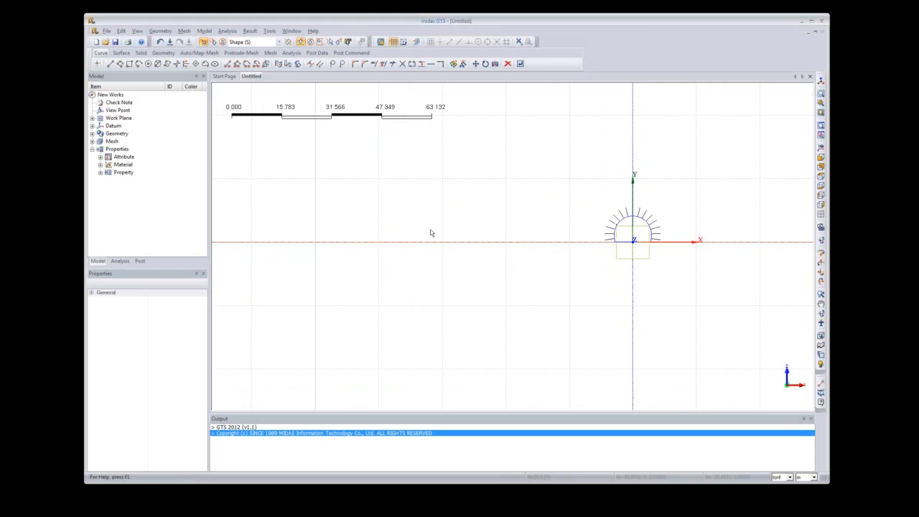
click(129, 66)
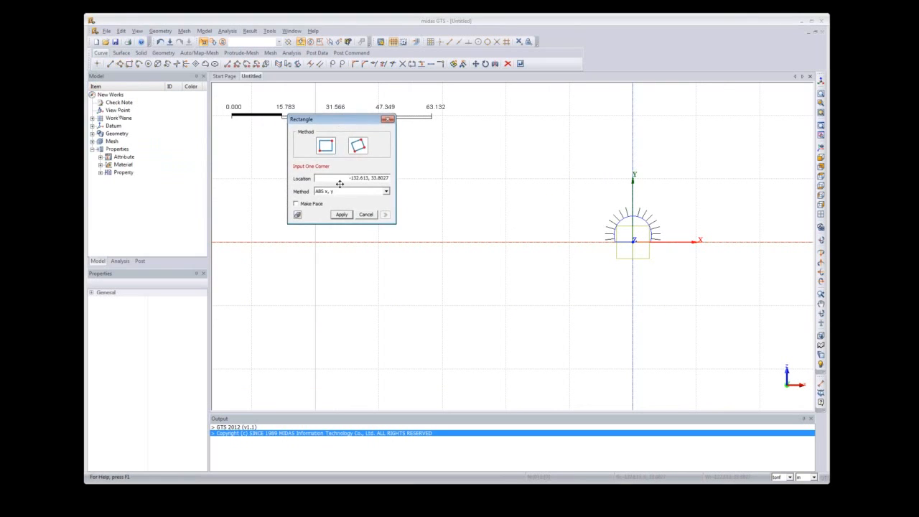
drag(343, 179, 385, 178)
key(BackSpace)
key(Return)
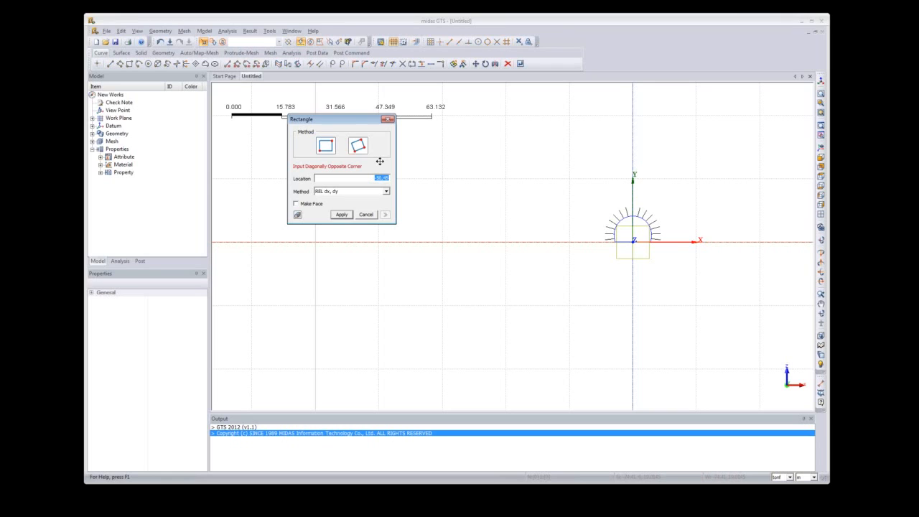
text(64,-80)
key(Return)
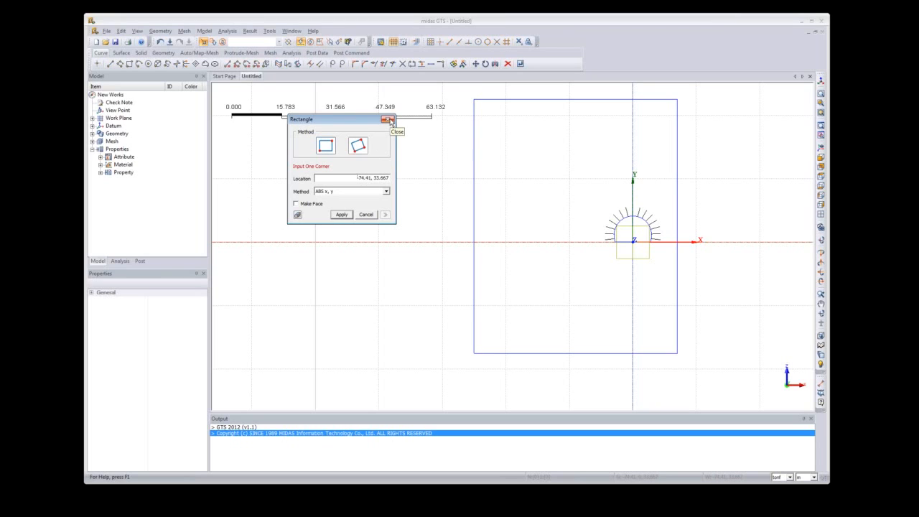
click(388, 120)
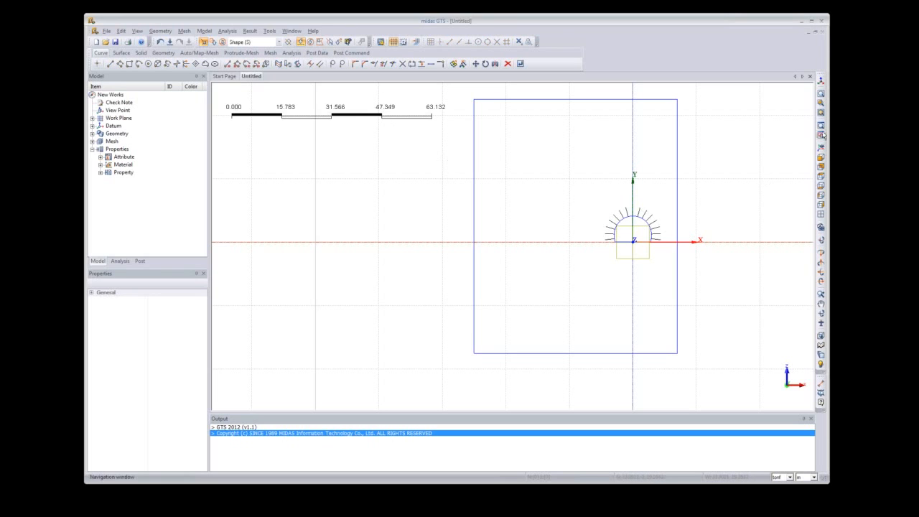
Step: Extrude the main tunnel wire 60 m along its longitudinal datum axis as a solid, in an isometric view, previewing before applying
click(822, 86)
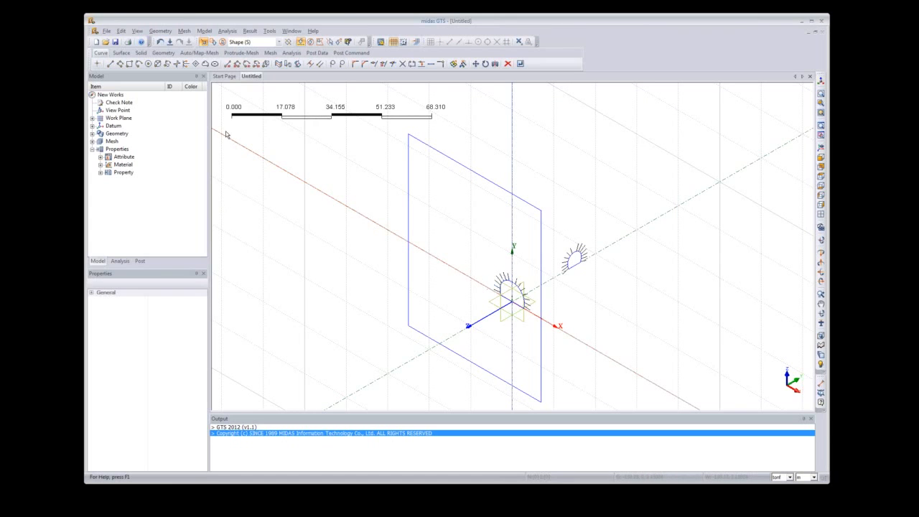
click(141, 52)
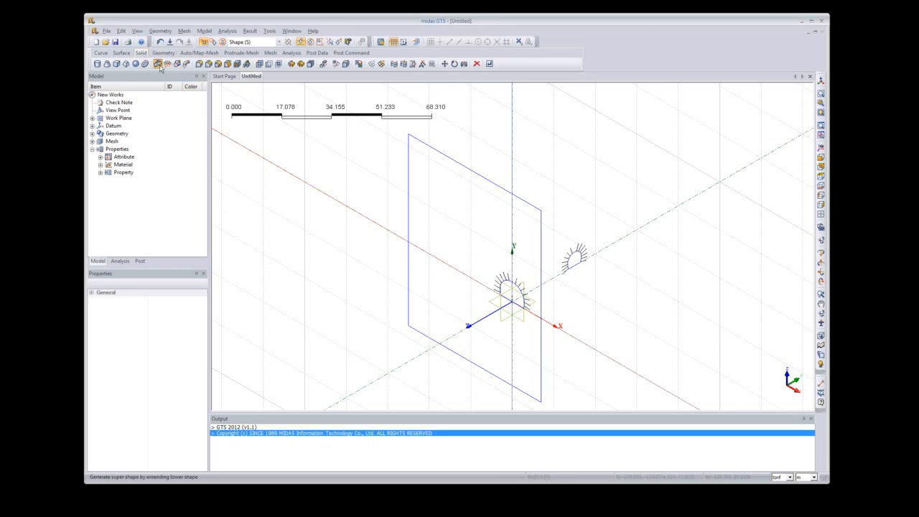
key(f)
drag(47, 54, 329, 107)
click(335, 126)
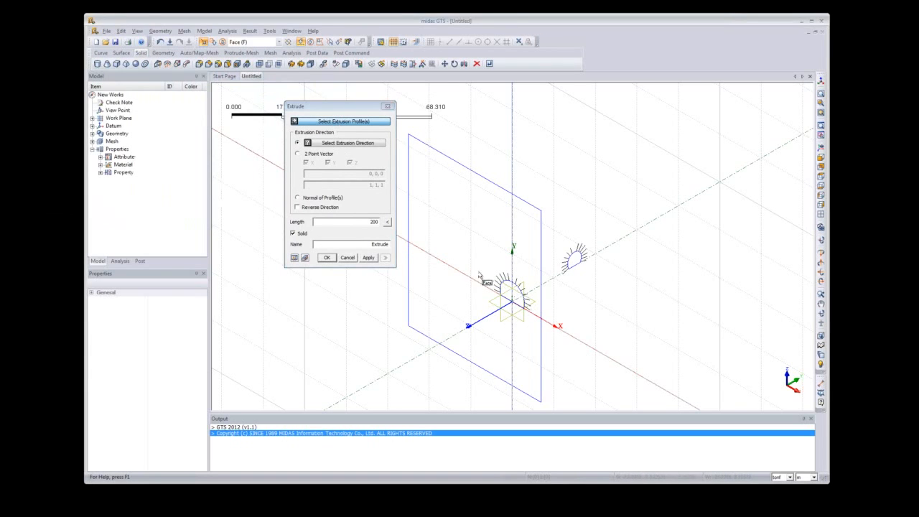
click(277, 42)
click(242, 57)
click(517, 293)
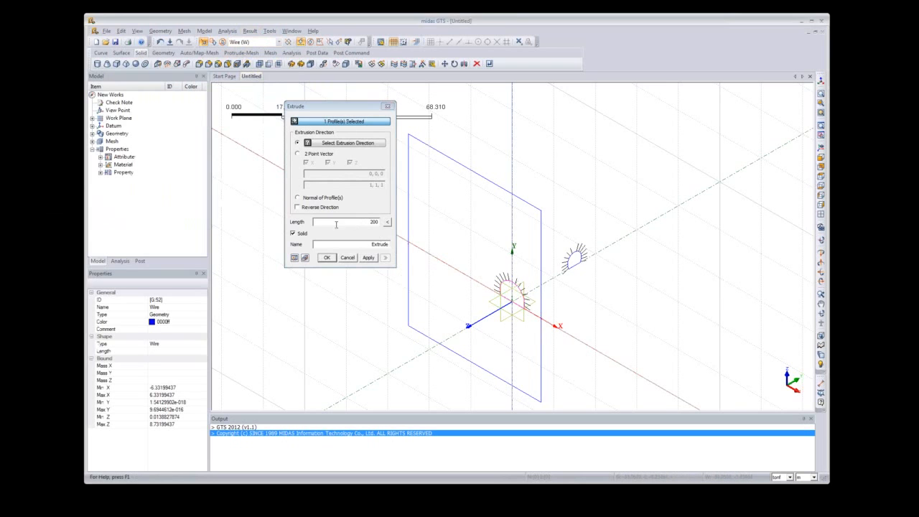
click(370, 223)
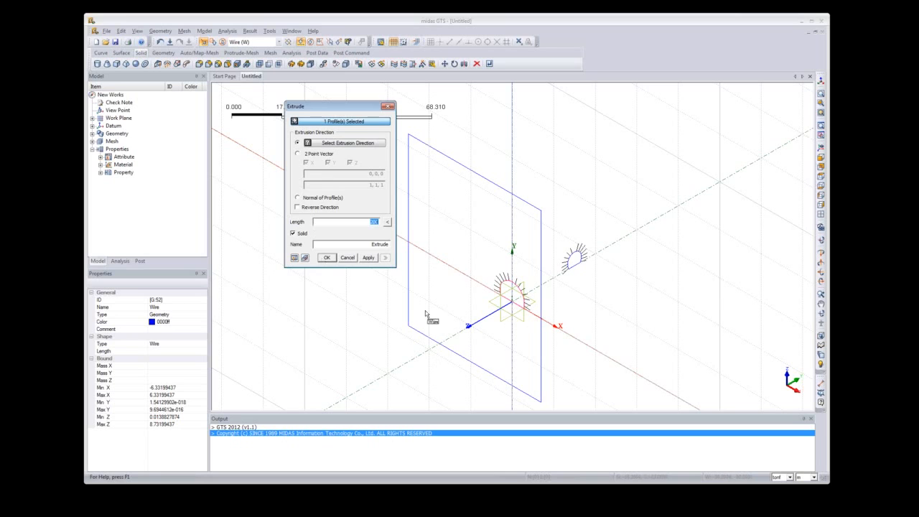
click(326, 143)
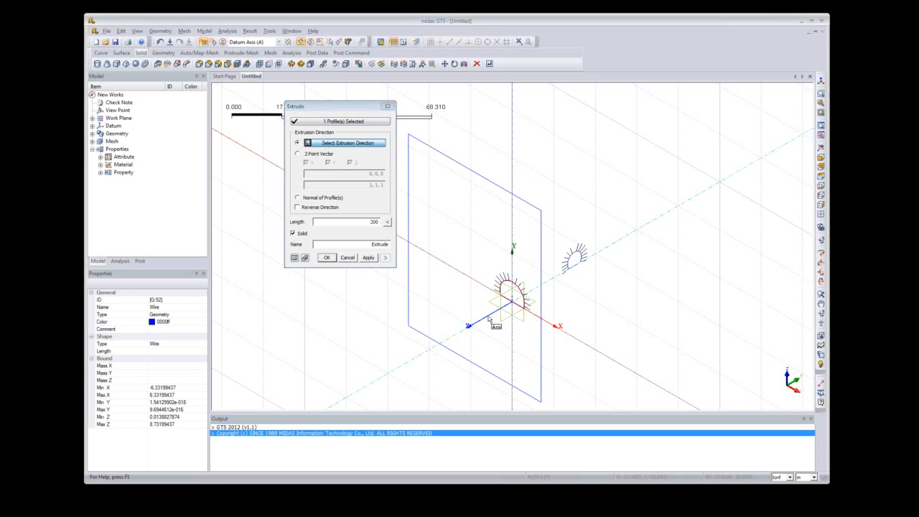
click(495, 322)
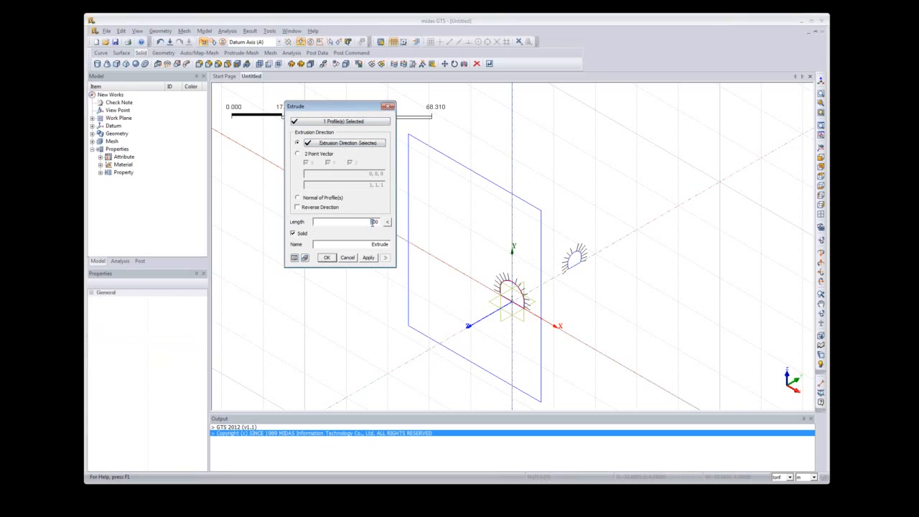
double_click(375, 222)
text(5)
text(0)
click(293, 258)
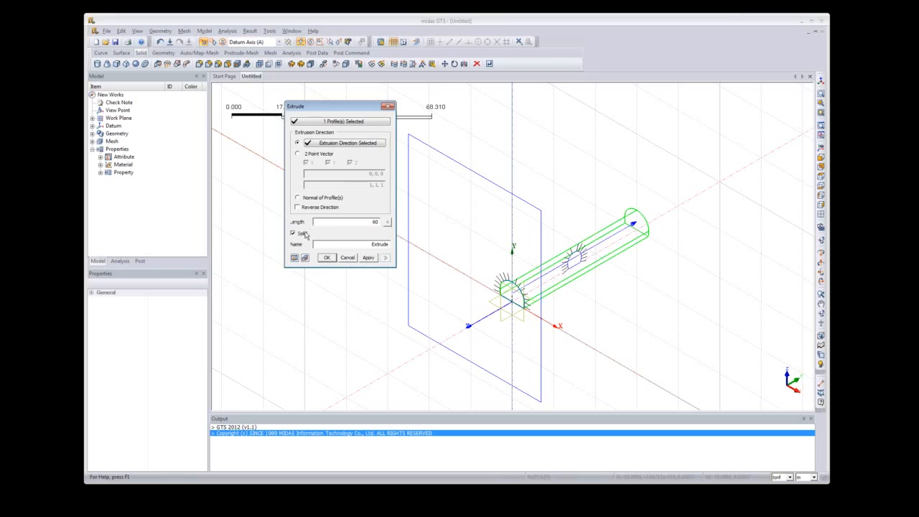
click(368, 258)
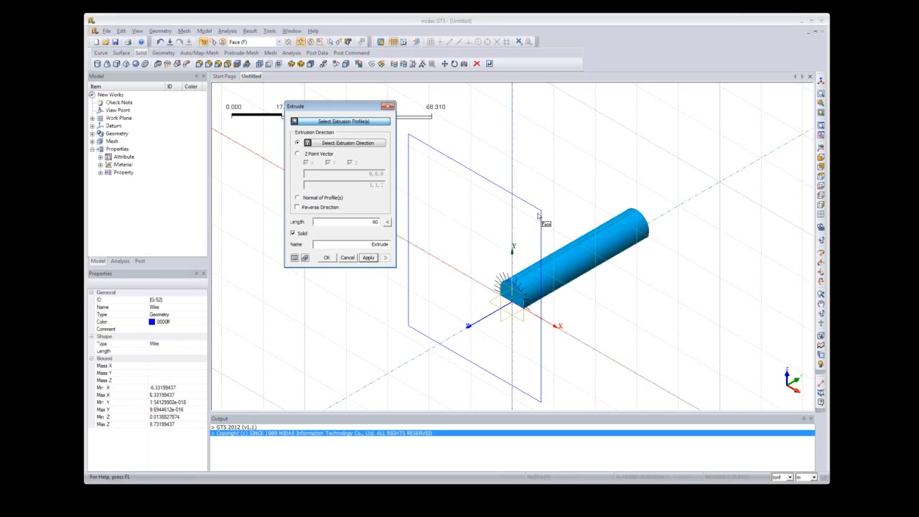
Step: Extrude the ground boundary rectangle 60 m as a solid along the same longitudinal axis, previewing it first, and finish the Extrude command
click(252, 42)
click(248, 57)
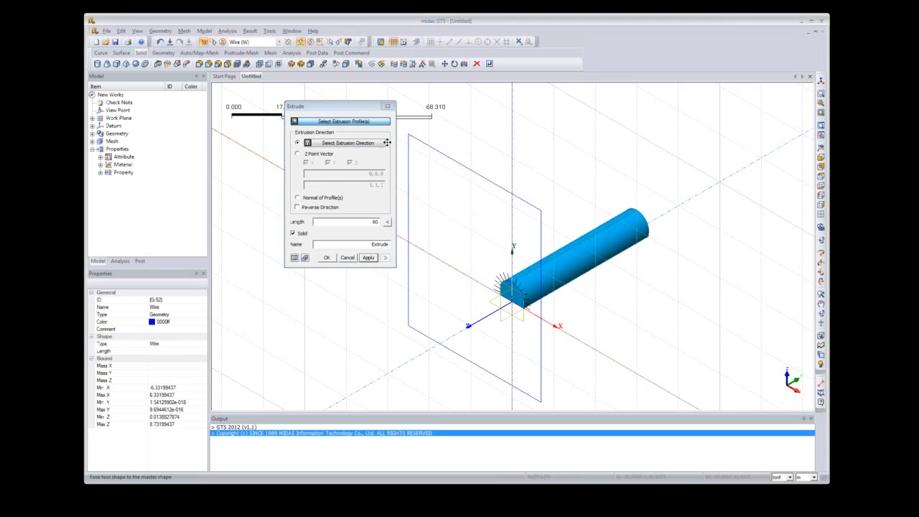
click(503, 189)
click(329, 145)
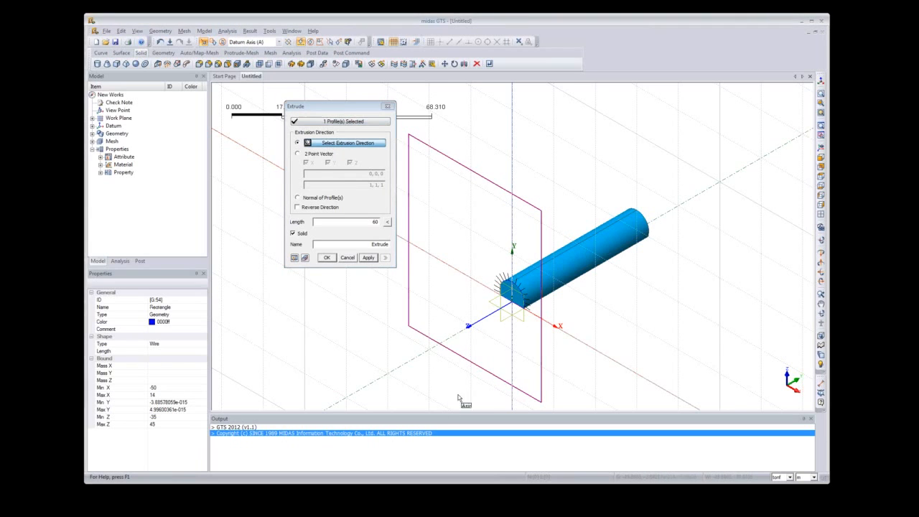
click(477, 323)
drag(380, 222, 352, 225)
click(294, 258)
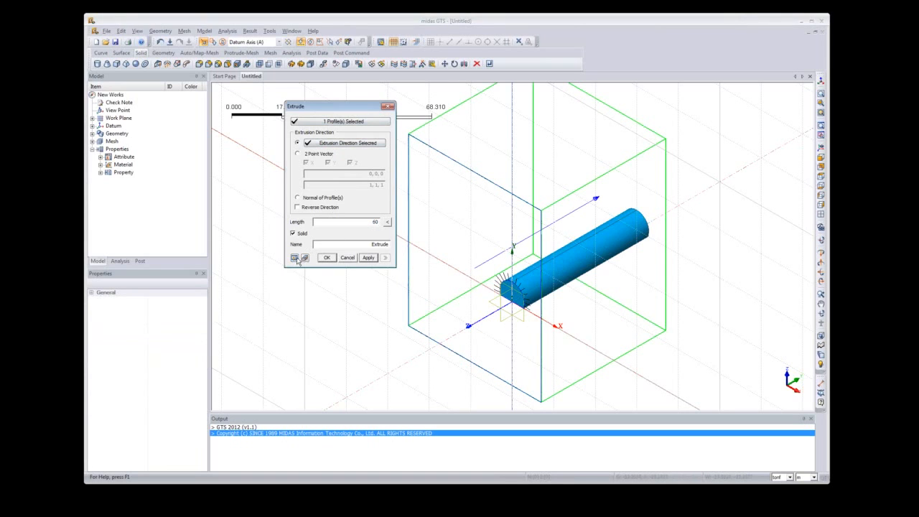
click(368, 258)
click(388, 107)
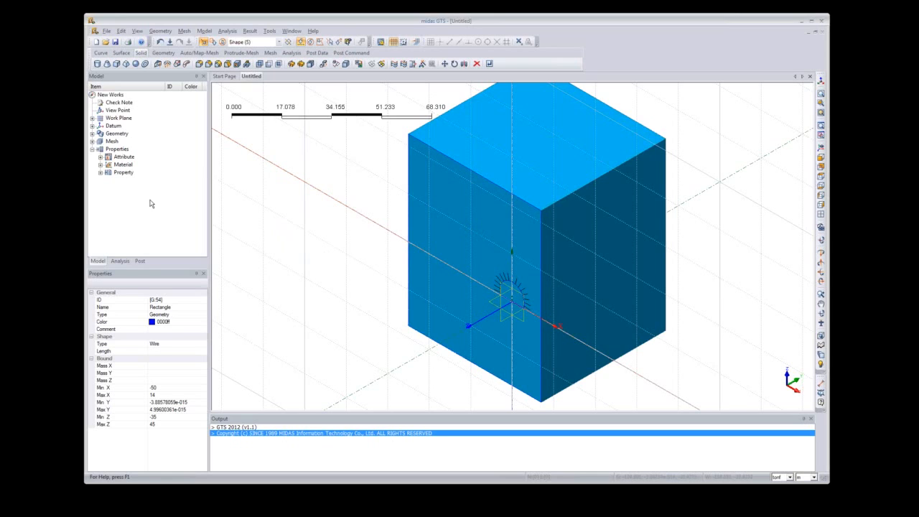
click(100, 157)
click(109, 180)
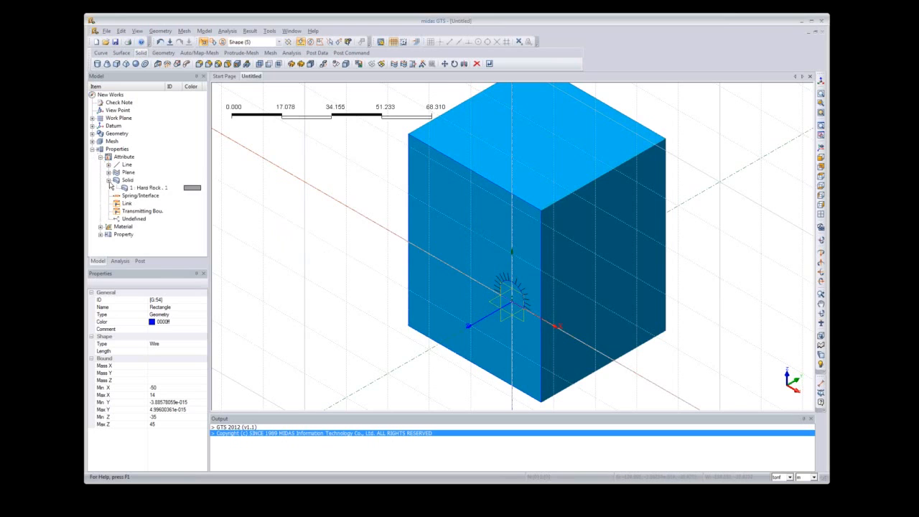
click(146, 189)
right_click(145, 190)
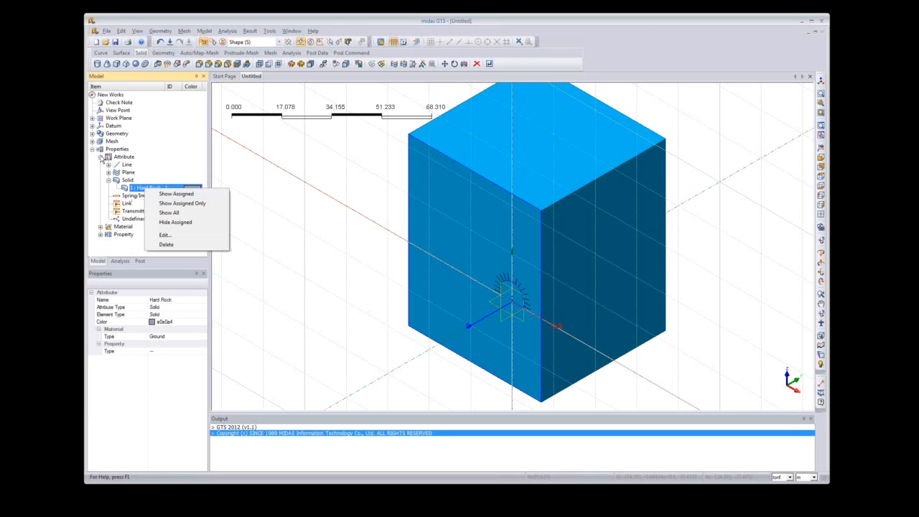
click(92, 133)
Step: Set the display mode of the extruded ground block to Wireframe
click(92, 133)
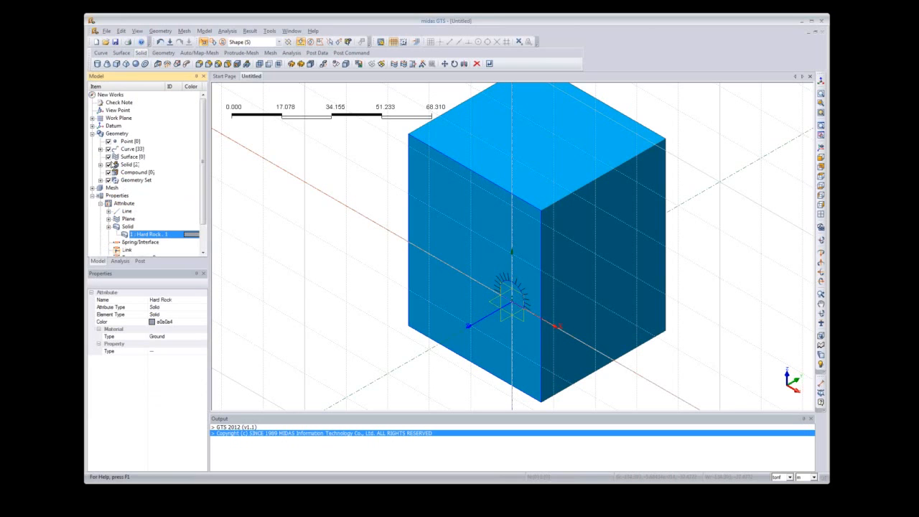
click(102, 165)
click(137, 173)
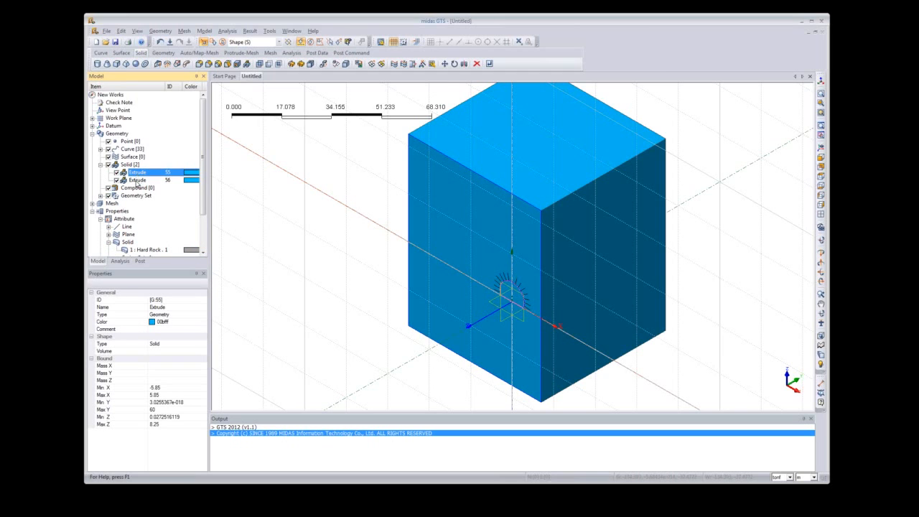
click(137, 181)
right_click(137, 181)
mouse_move(173, 201)
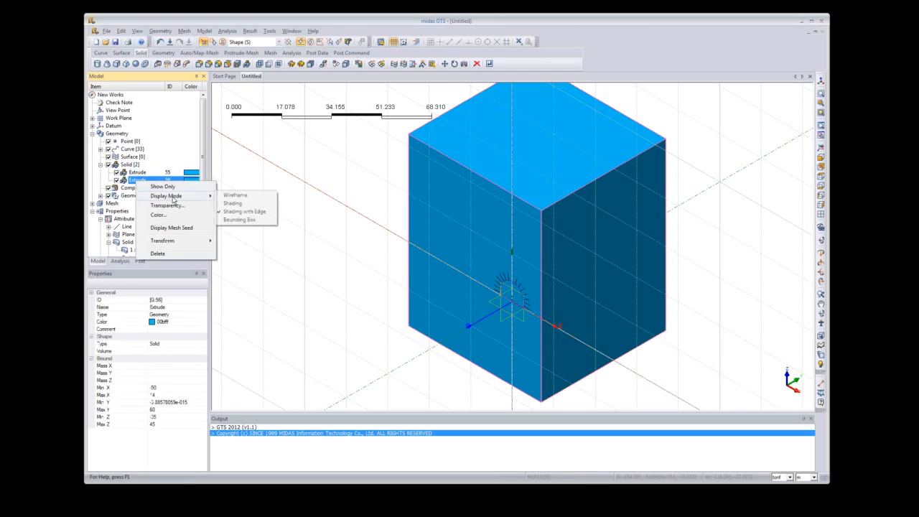
click(240, 201)
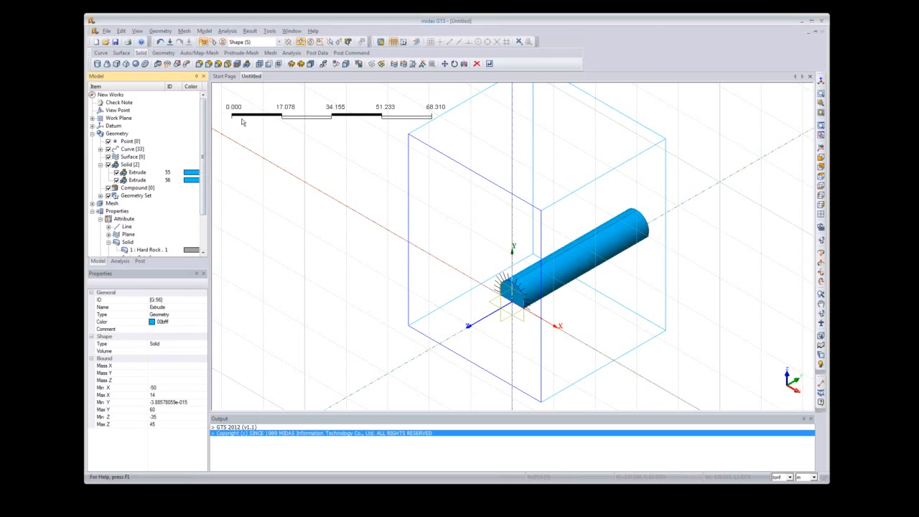
Step: Extrude the connecting tunnel wire 14 m along the X datum axis as a solid, keeping the main tunnel solid hidden meanwhile
click(117, 172)
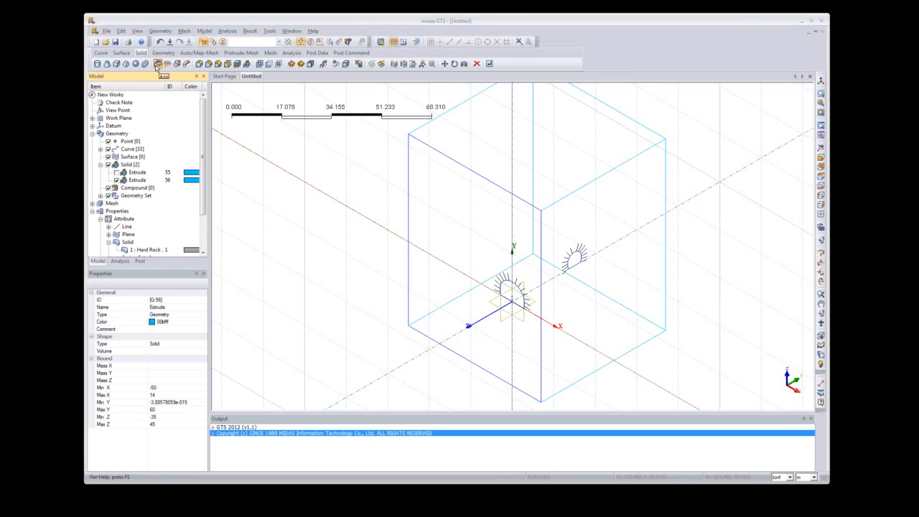
key(f)
drag(46, 51, 310, 108)
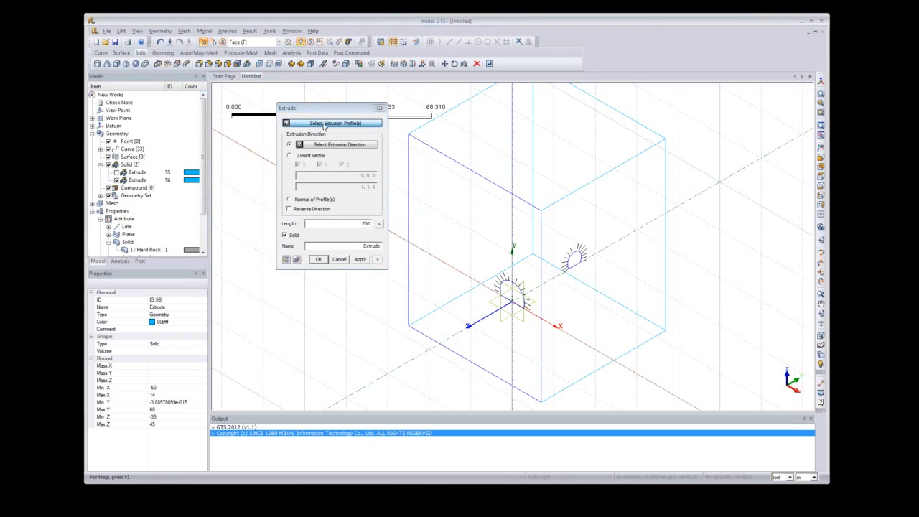
key(w)
click(575, 259)
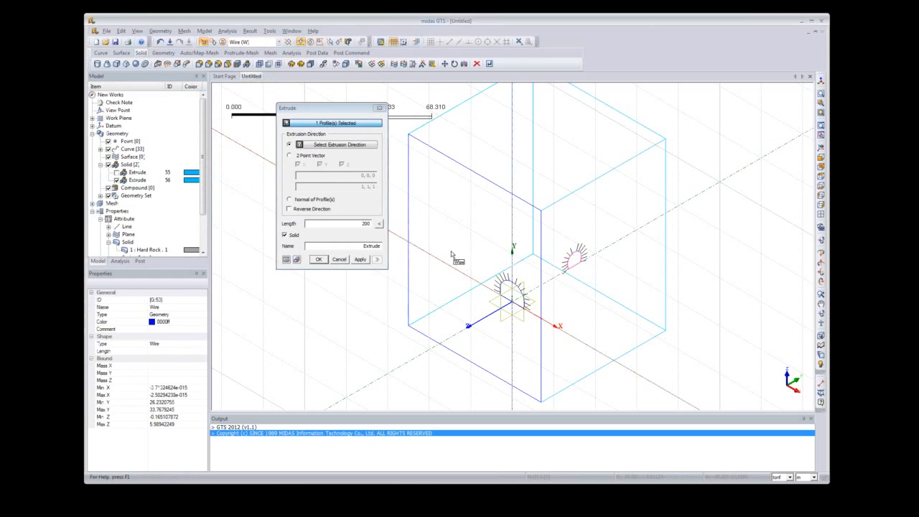
click(327, 146)
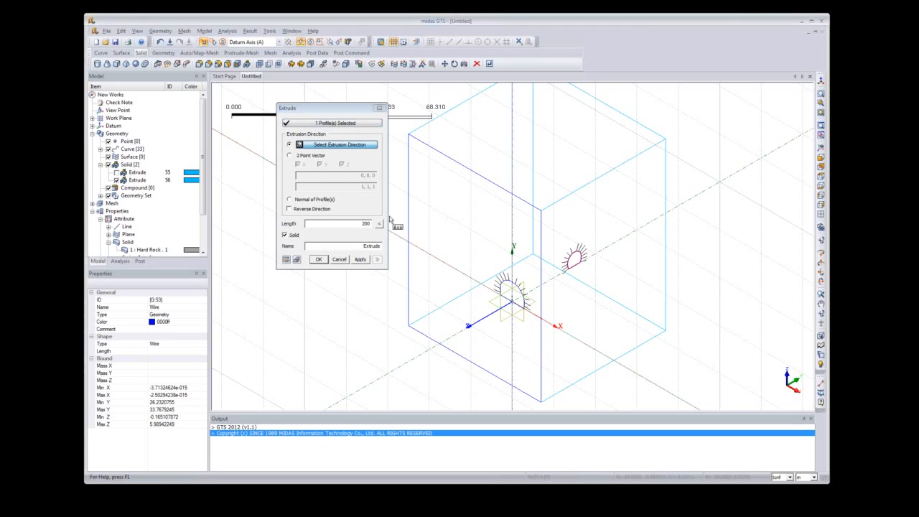
click(586, 348)
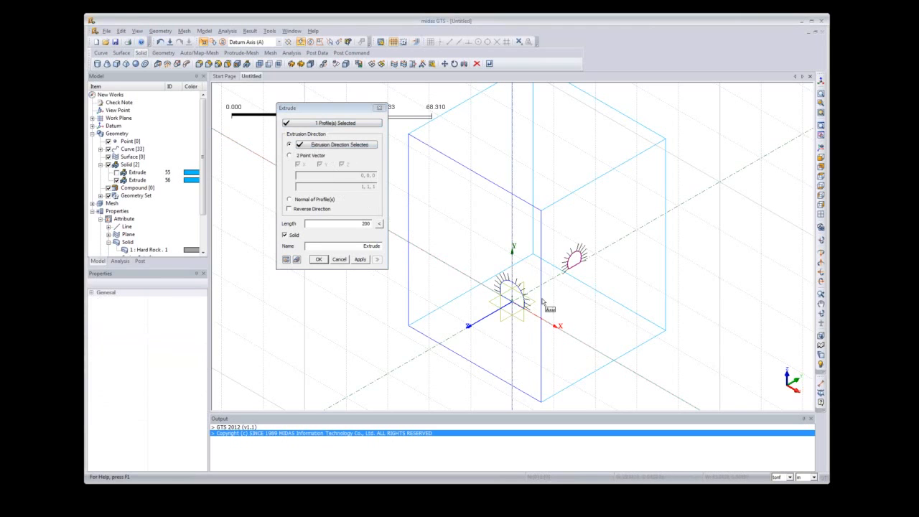
double_click(366, 223)
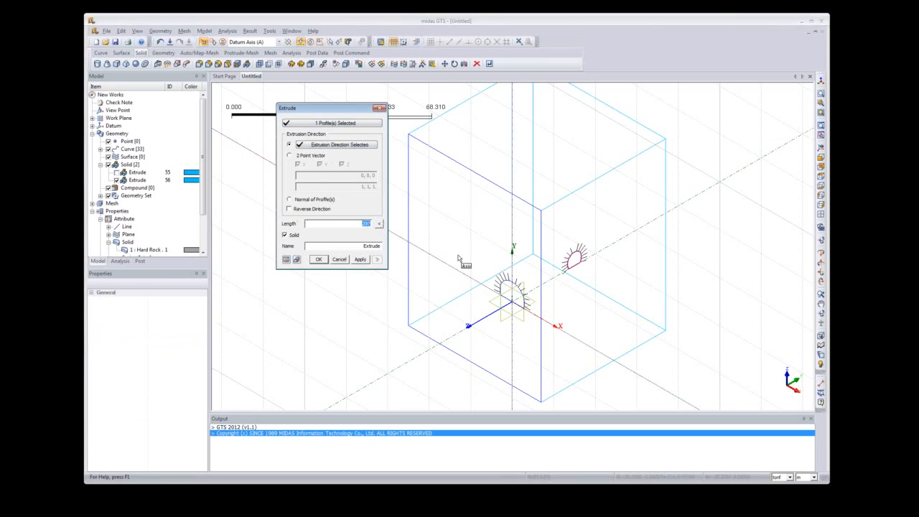
text(14)
click(290, 259)
click(318, 259)
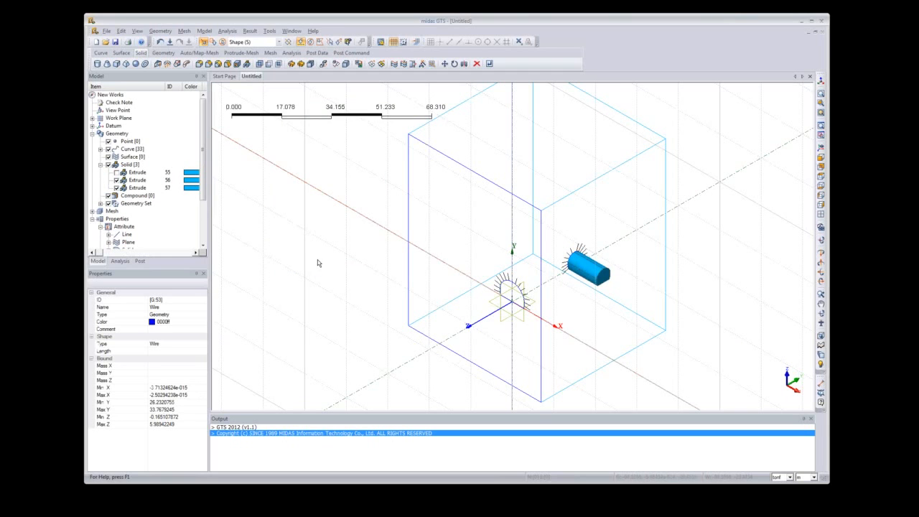
click(117, 180)
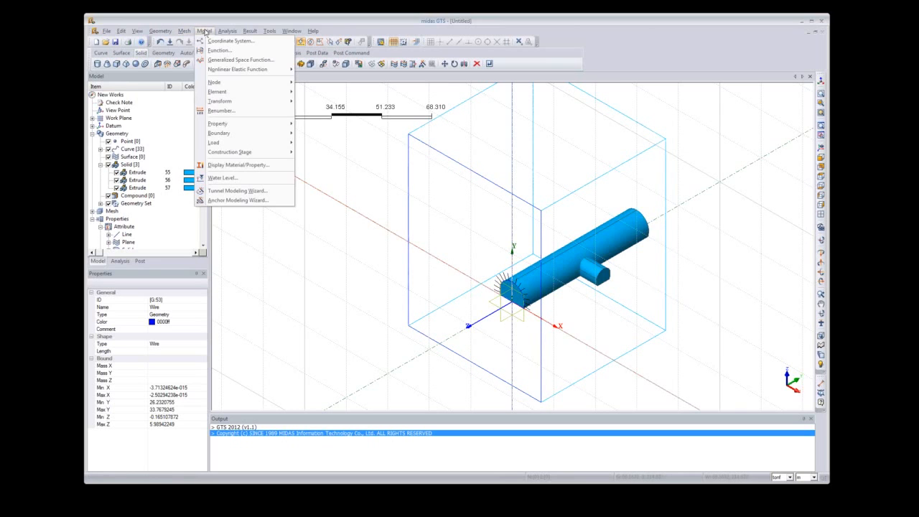
mouse_move(233, 95)
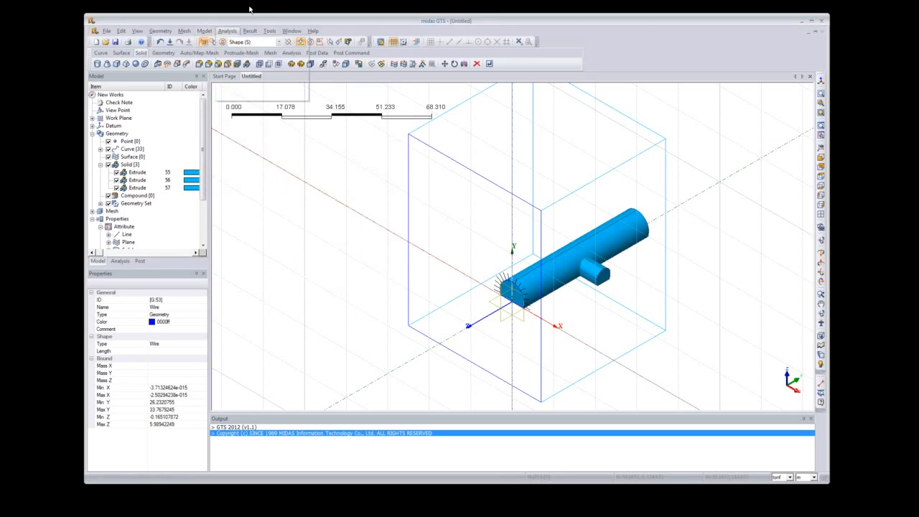
click(207, 19)
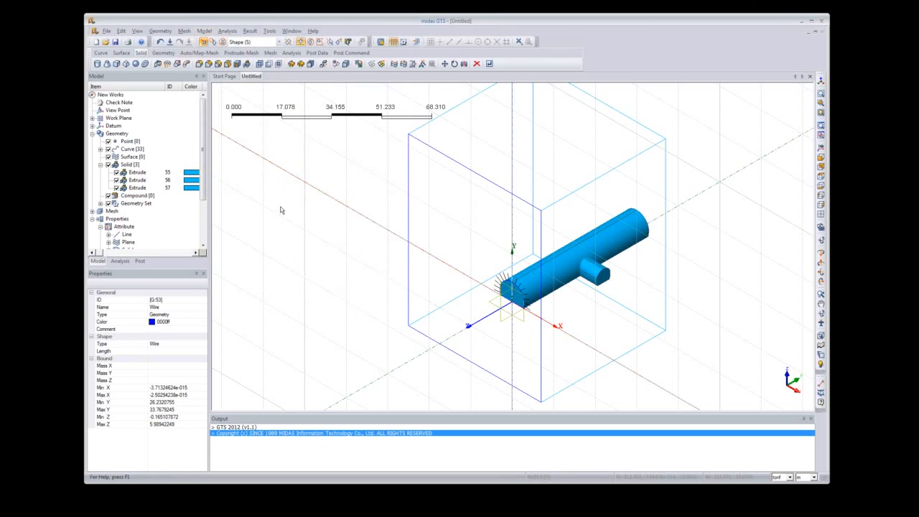
Step: Embed the main tunnel solid into the ground block with Embed Solid, deleting the original shapes
click(312, 68)
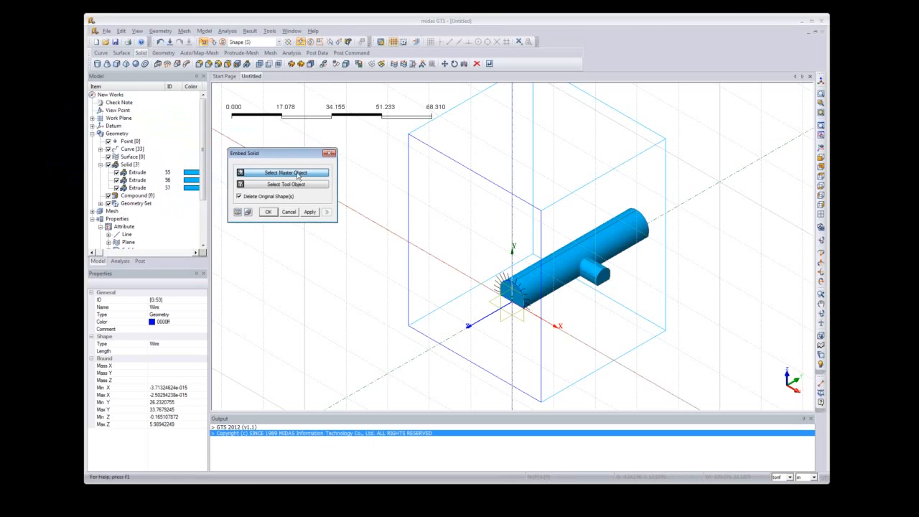
click(470, 176)
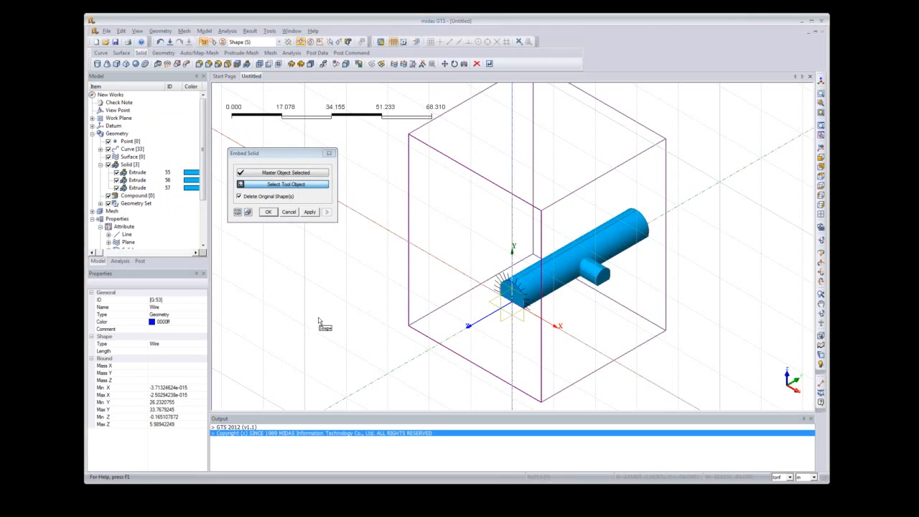
click(568, 280)
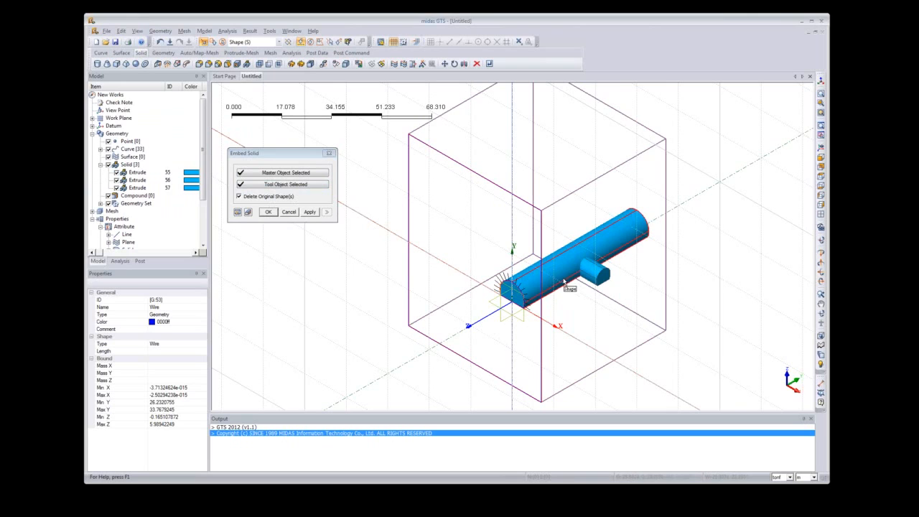
click(309, 212)
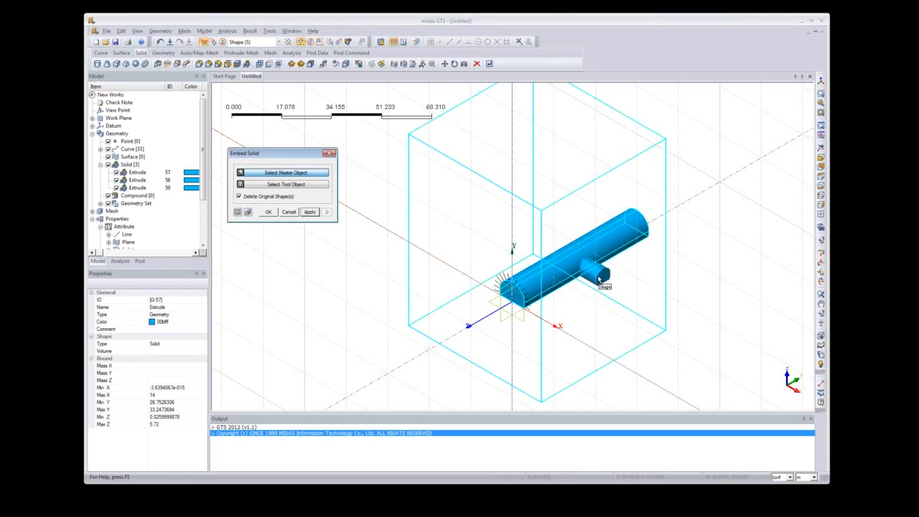
Step: Try embedding the connecting tunnel solid into the main tunnel solid with Embed Solid, previewing it and deleting the original shapes
click(561, 266)
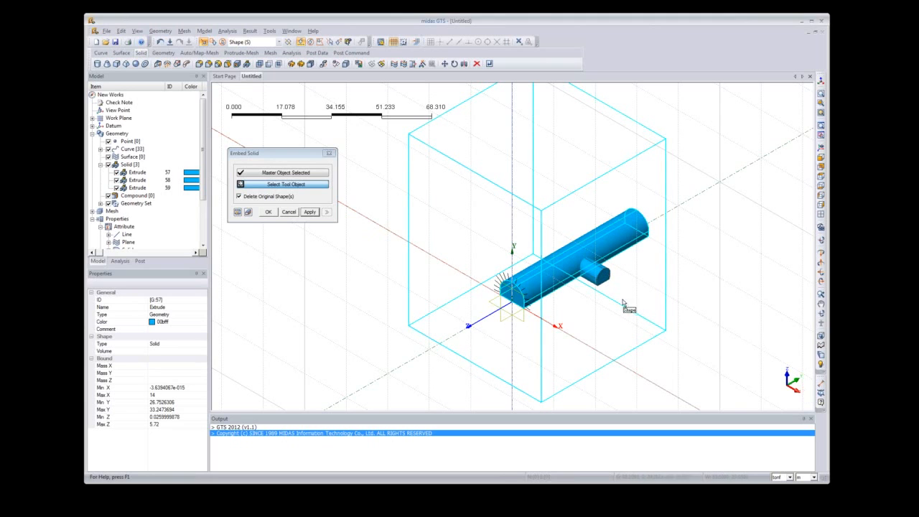
click(600, 267)
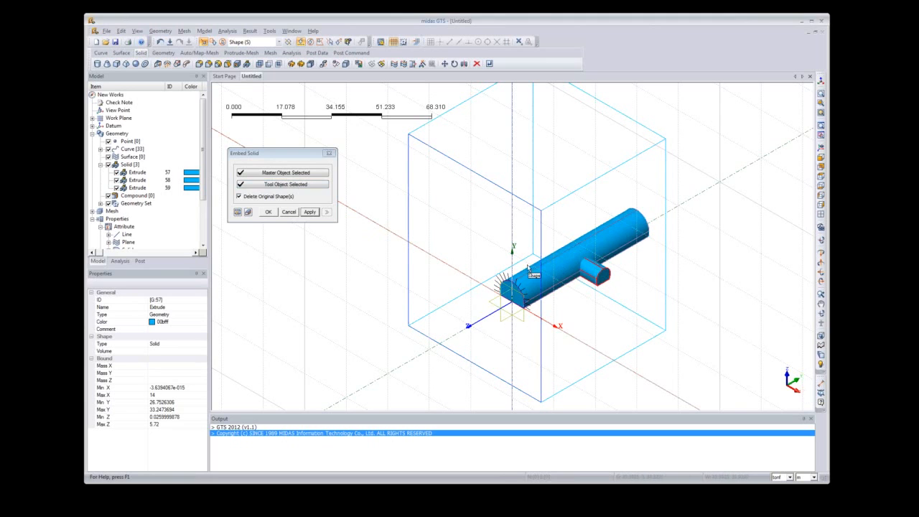
click(238, 213)
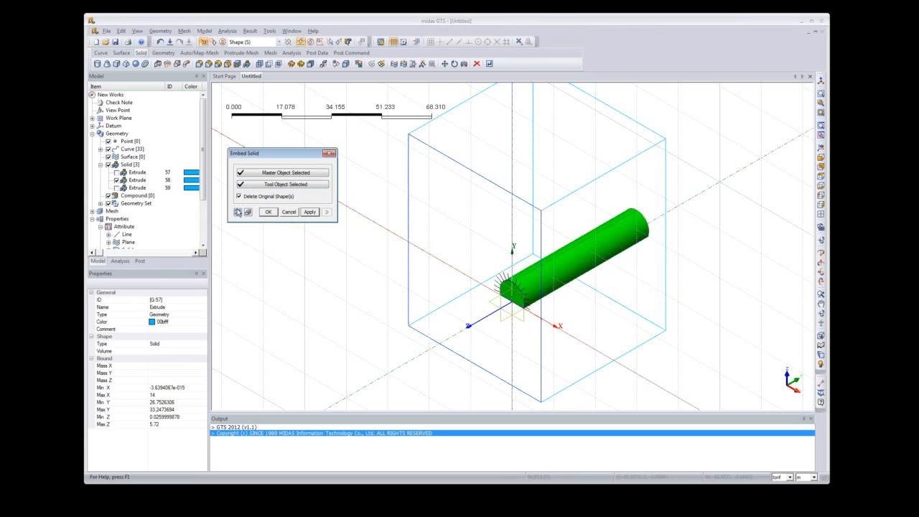
click(310, 212)
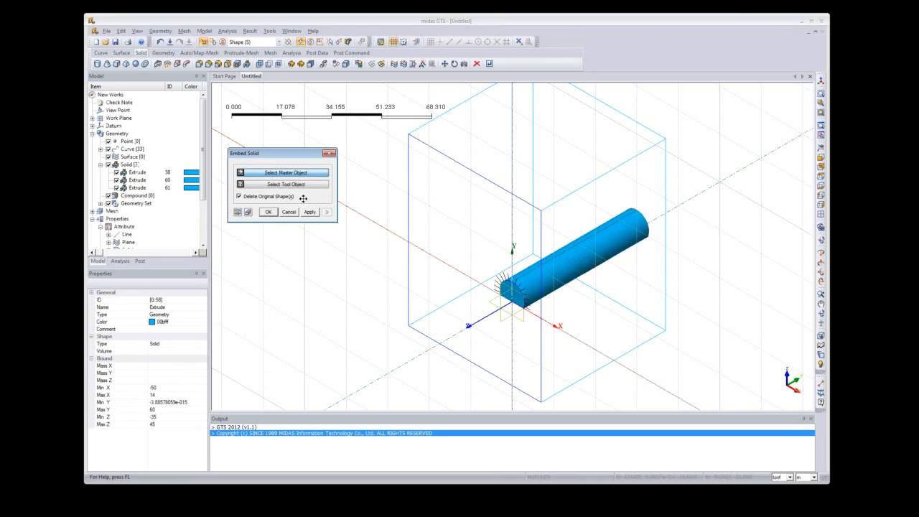
click(268, 213)
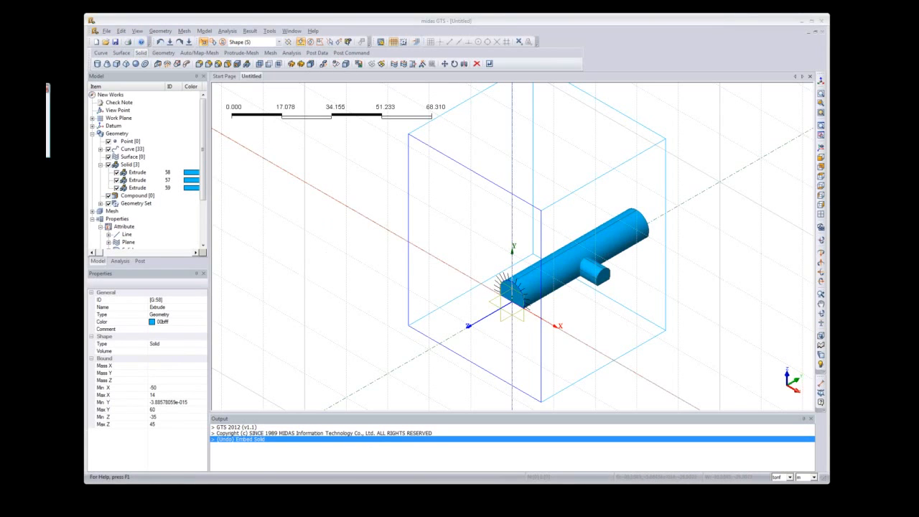
drag(46, 88, 311, 105)
click(340, 127)
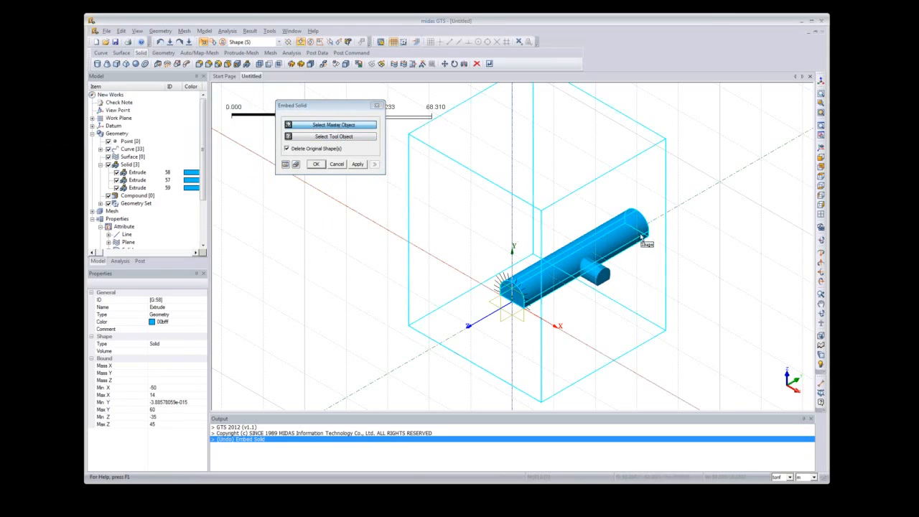
click(138, 181)
click(138, 173)
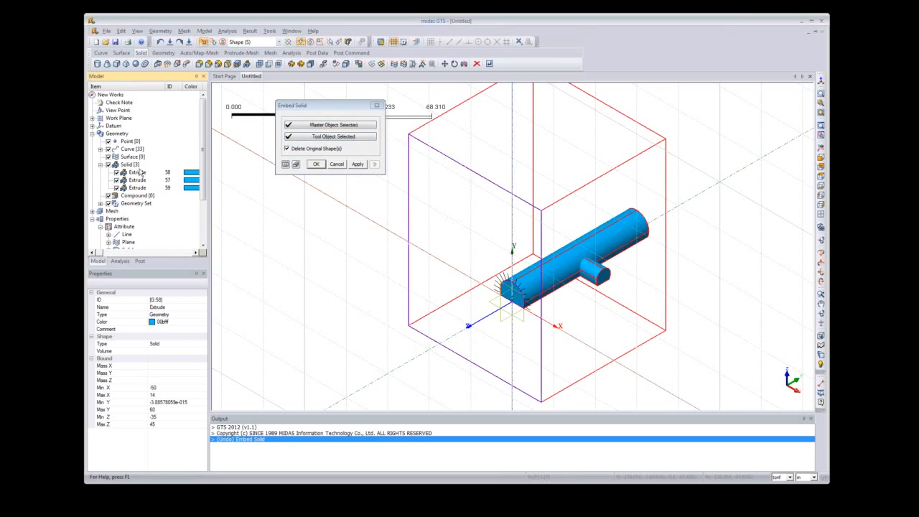
click(309, 126)
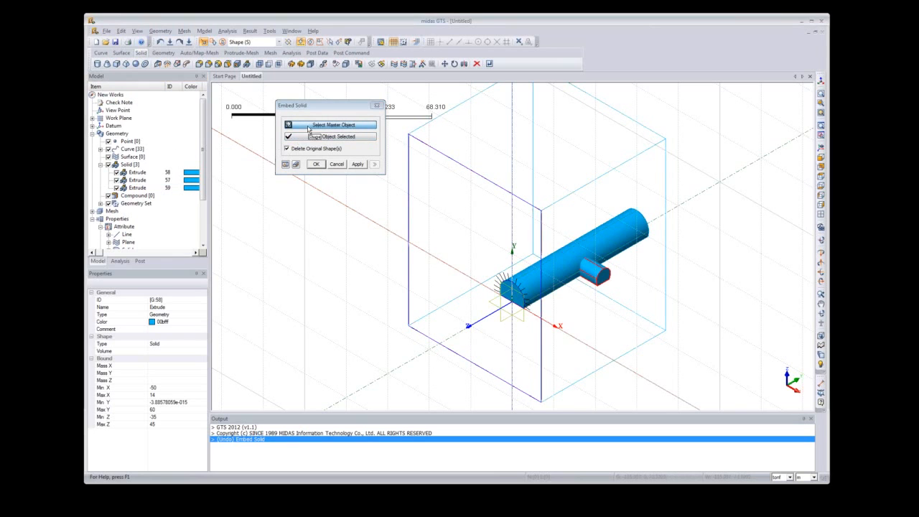
click(137, 189)
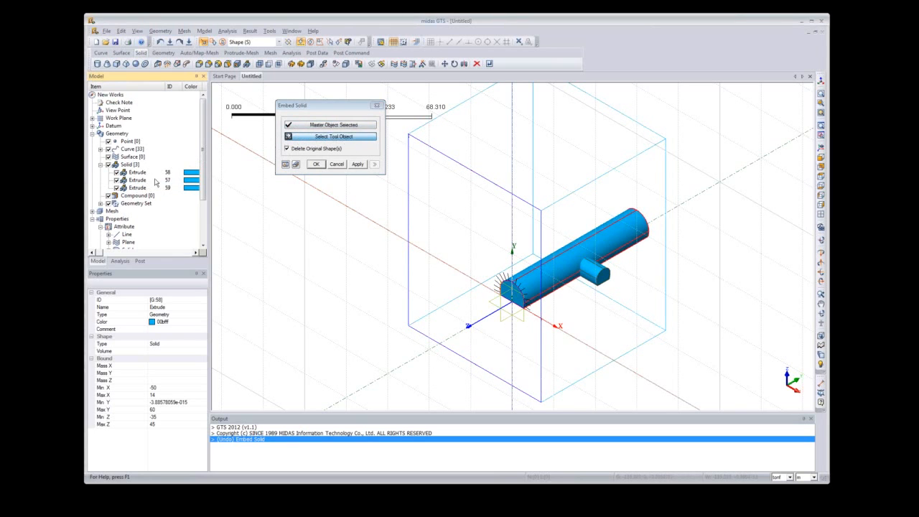
click(140, 181)
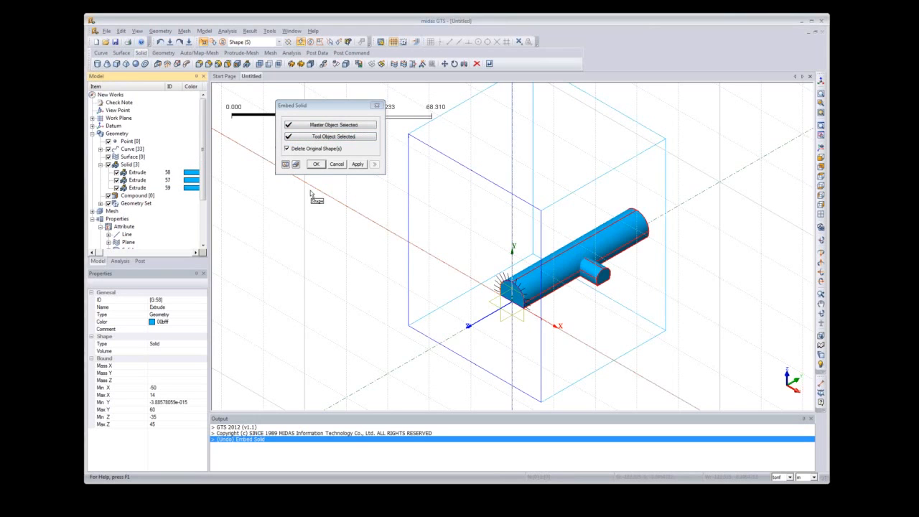
click(286, 164)
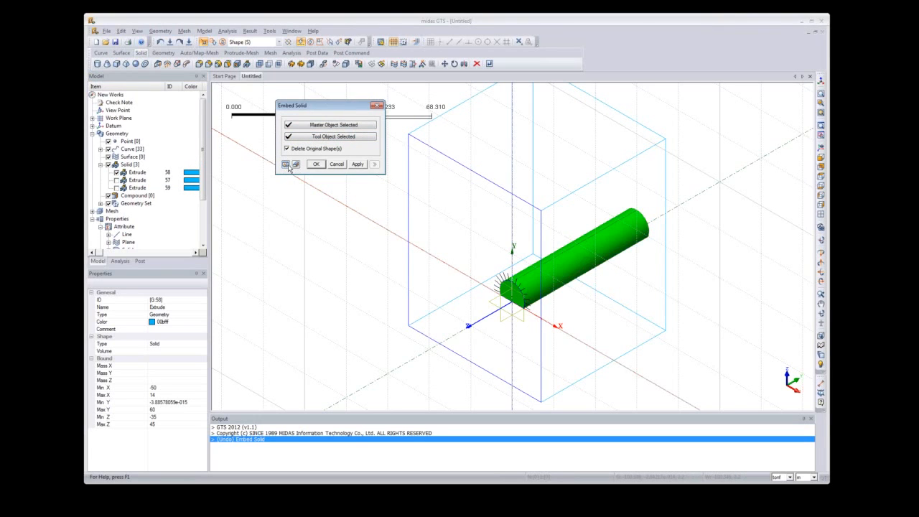
click(337, 165)
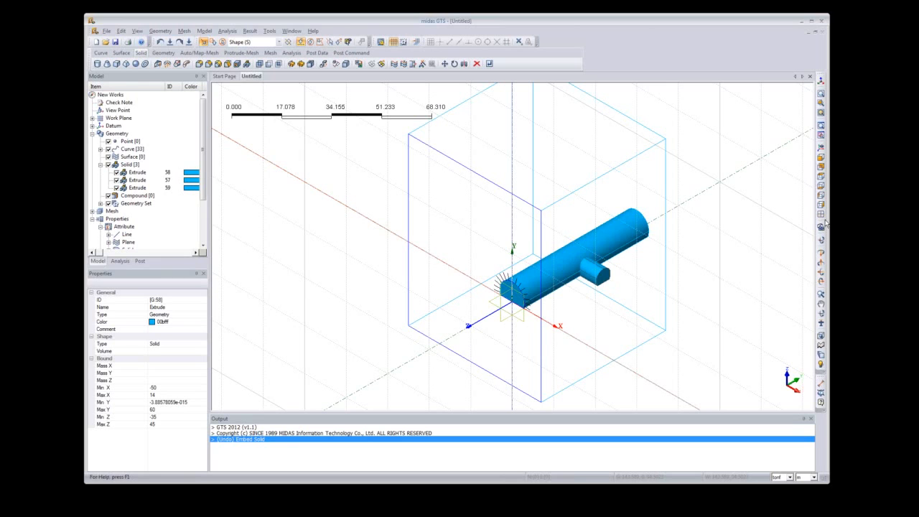
Step: Draw a rectangular face about 19.1 m by 19.5 m around the main tunnel's end and its rock bolts in front view, with Make Face enabled
click(822, 219)
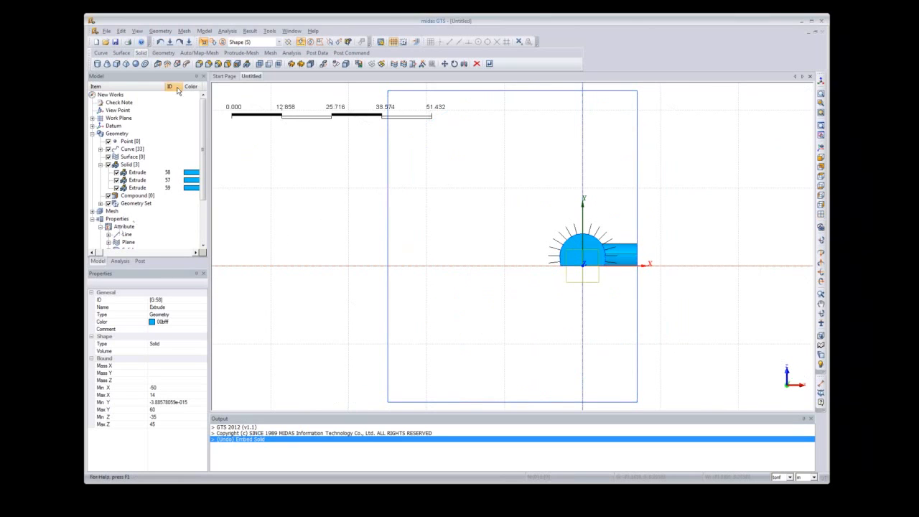
click(100, 52)
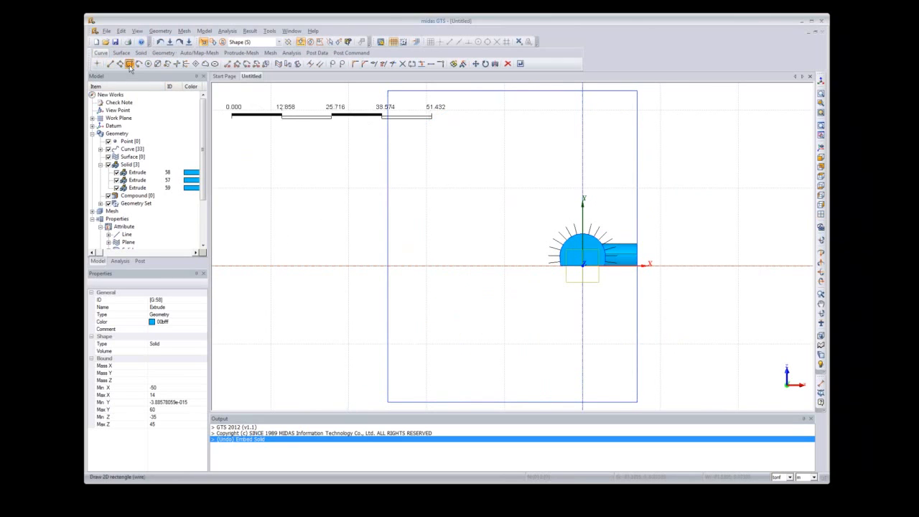
drag(0, 87, 300, 82)
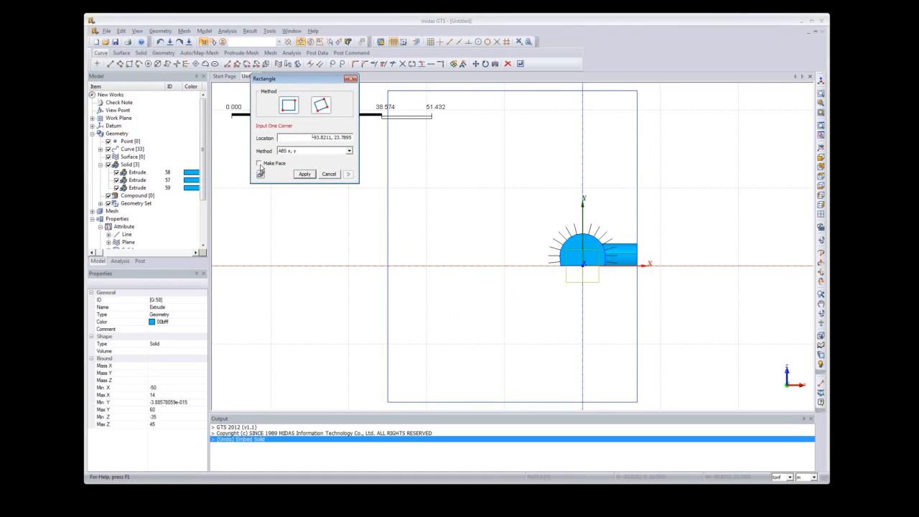
drag(313, 138, 350, 138)
click(619, 290)
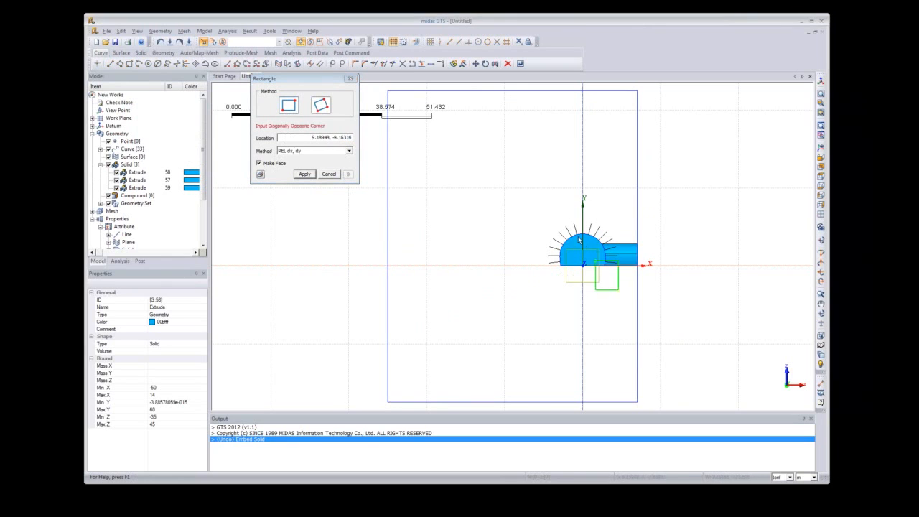
click(543, 215)
click(329, 177)
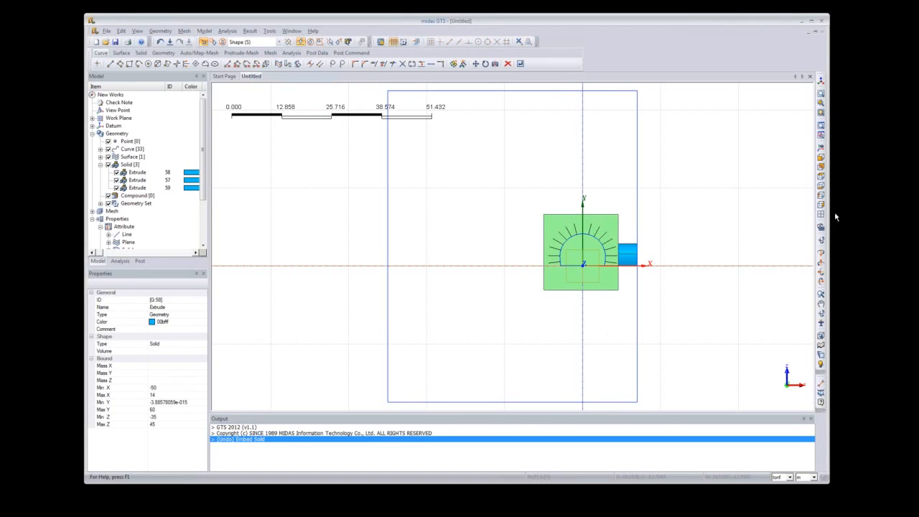
Step: Translate the rectangular face as 29 uniform copies spaced 2 m apart along the main tunnel's longitudinal datum axis, previewing the result first
click(822, 92)
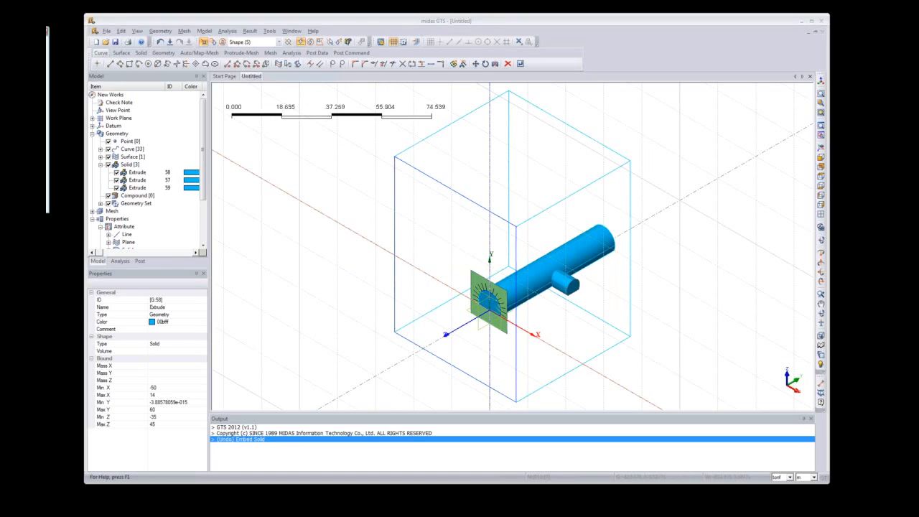
click(348, 41)
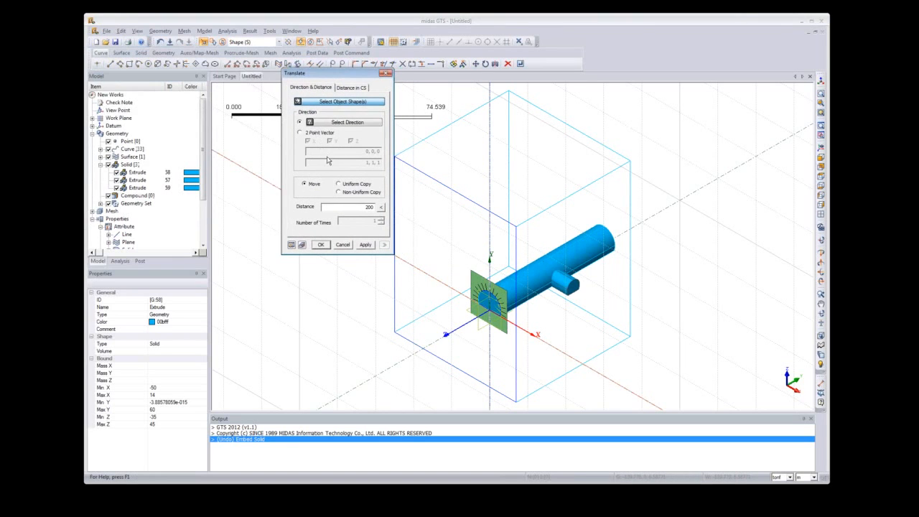
click(339, 185)
click(503, 311)
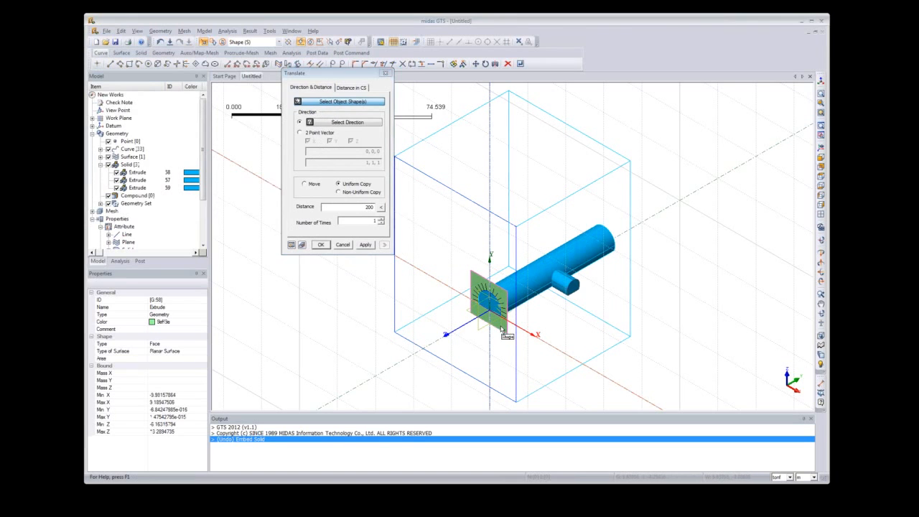
double_click(371, 207)
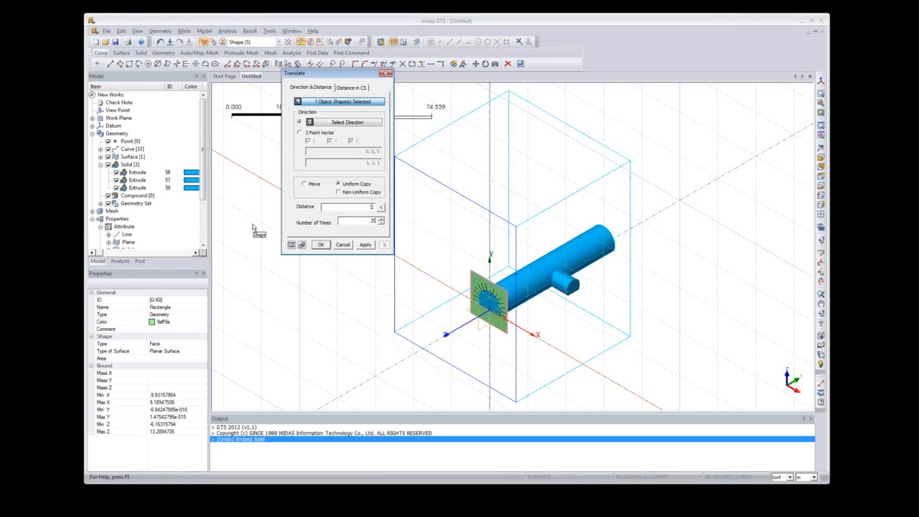
click(292, 246)
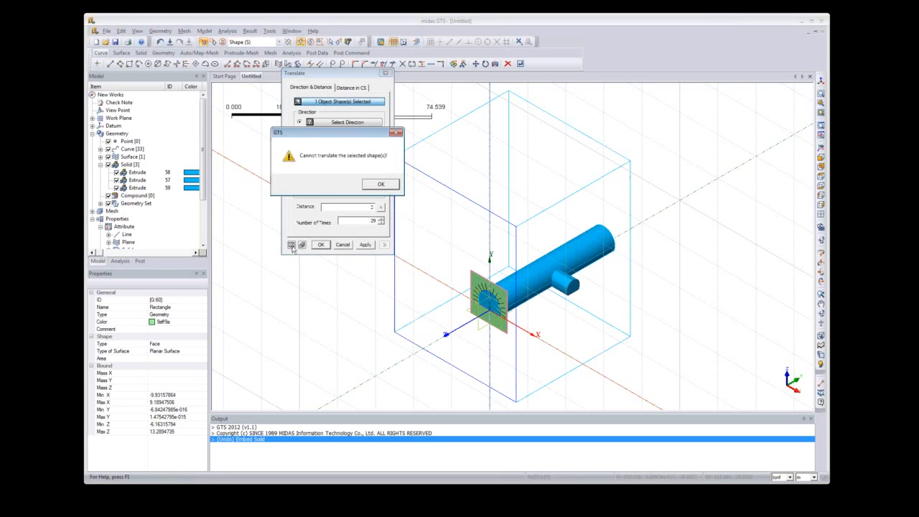
click(378, 187)
click(348, 124)
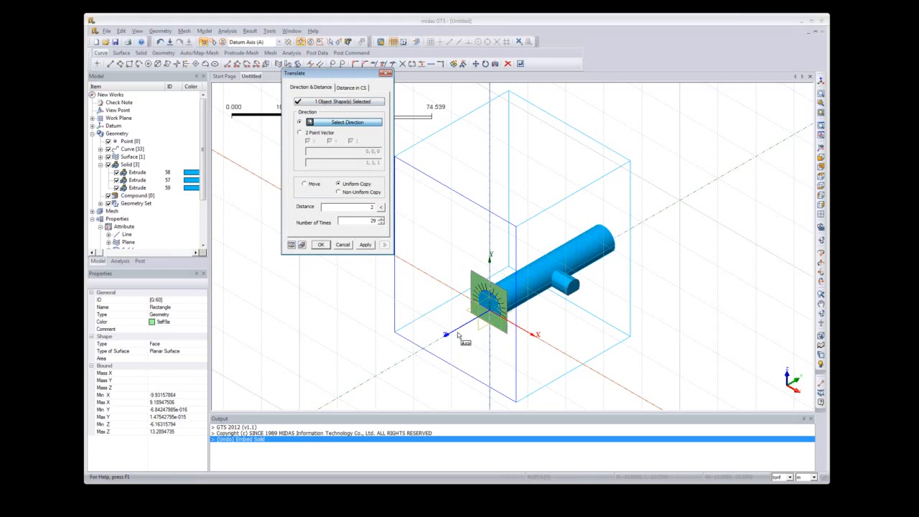
click(458, 329)
click(291, 245)
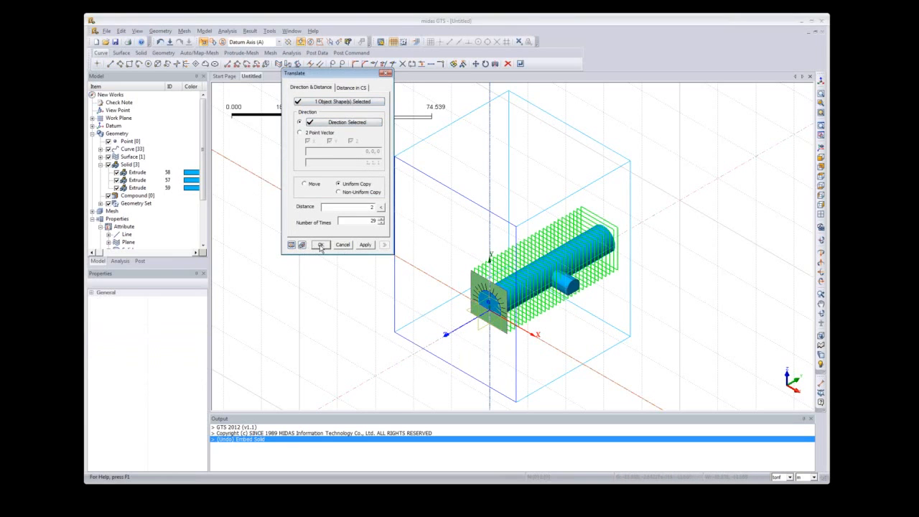
click(321, 245)
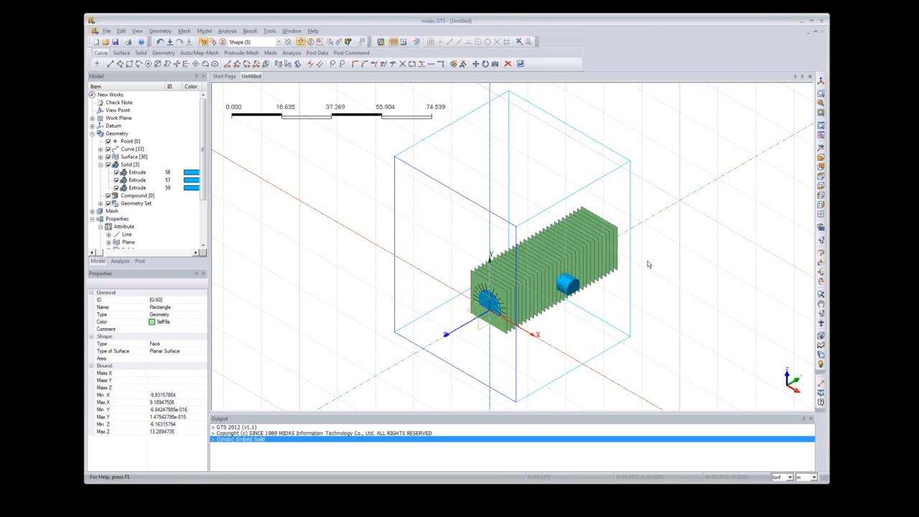
Step: Start Divide Solid by Surface and choose the main tunnel solid, not the ground block, as the solid to divide
click(141, 53)
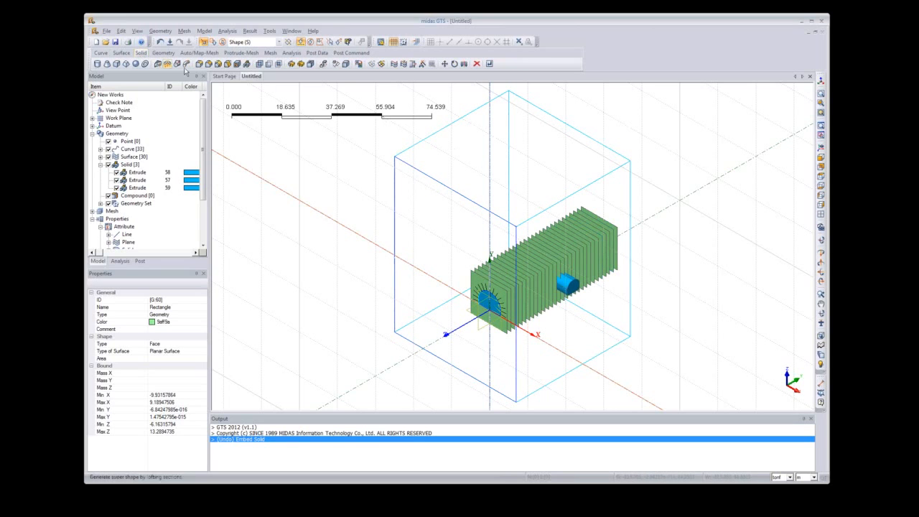
click(301, 64)
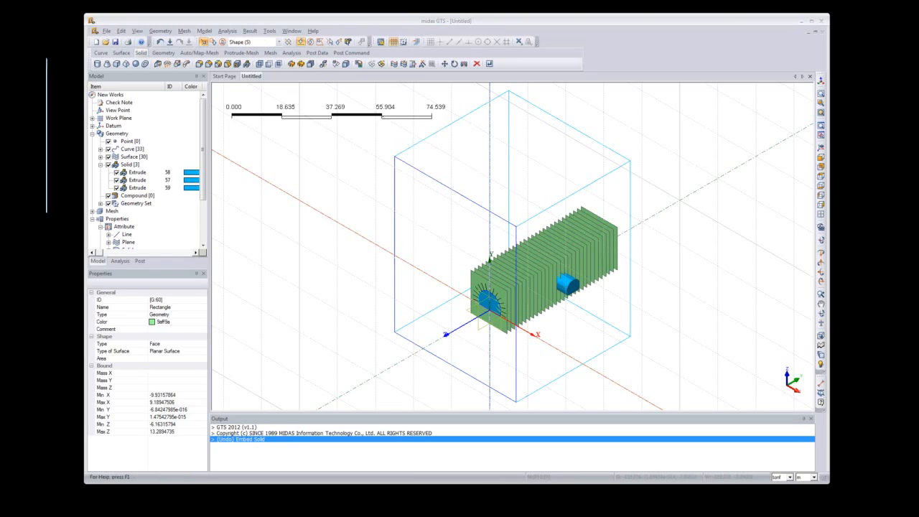
drag(268, 81, 339, 85)
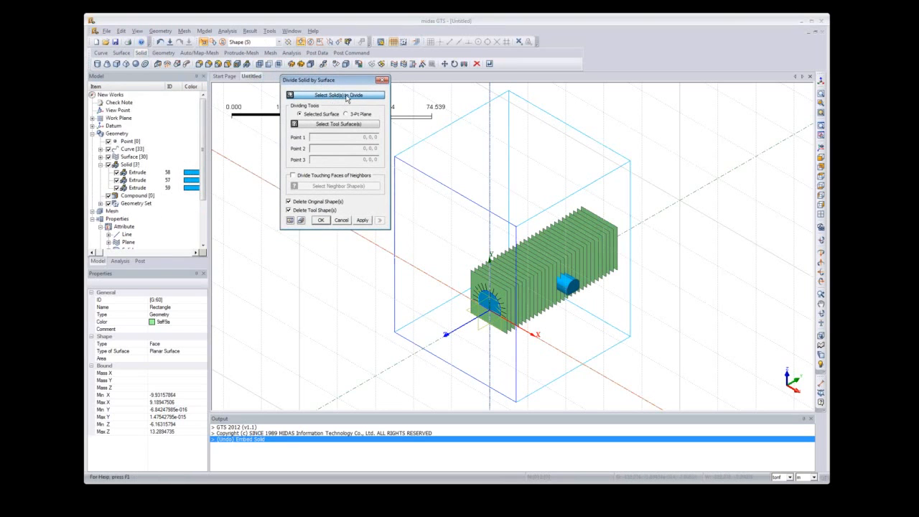
click(493, 306)
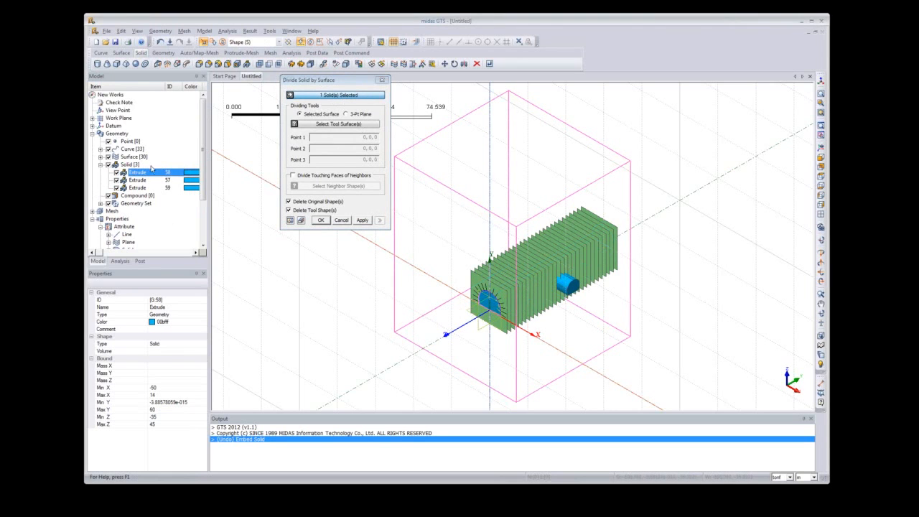
click(330, 95)
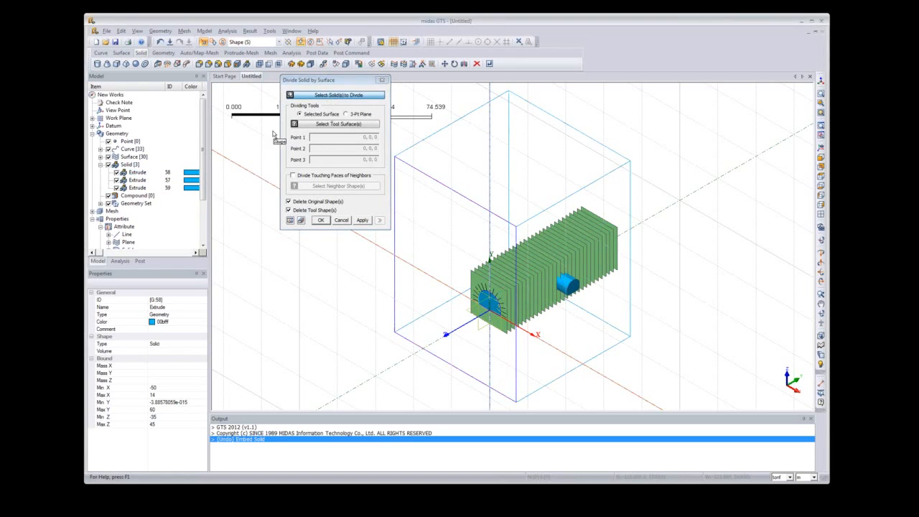
click(136, 189)
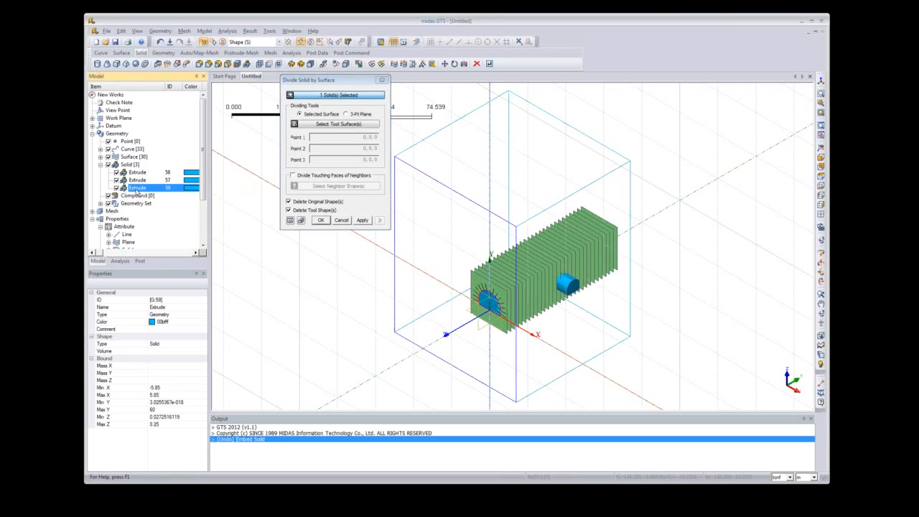
Step: Divide the main tunnel solid with all 30 rectangular faces as tool surfaces, previewing first and deleting the original and tool shapes
click(342, 127)
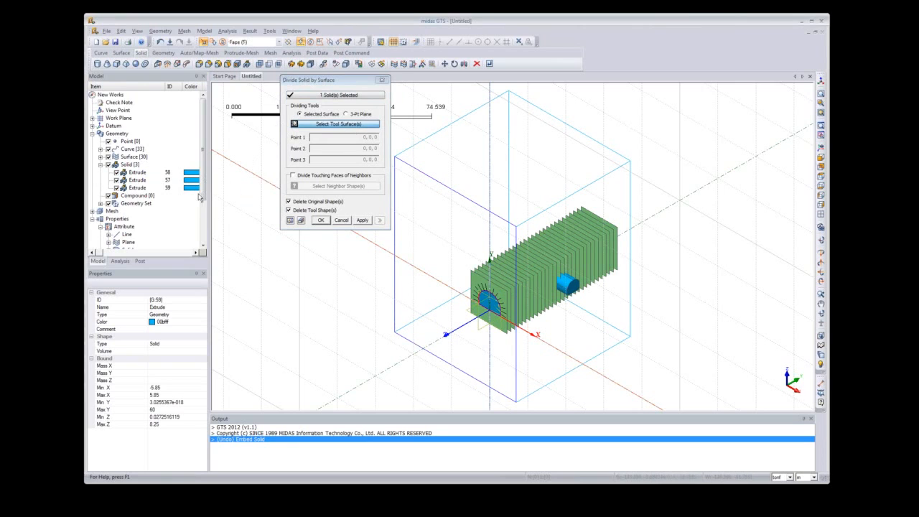
click(100, 165)
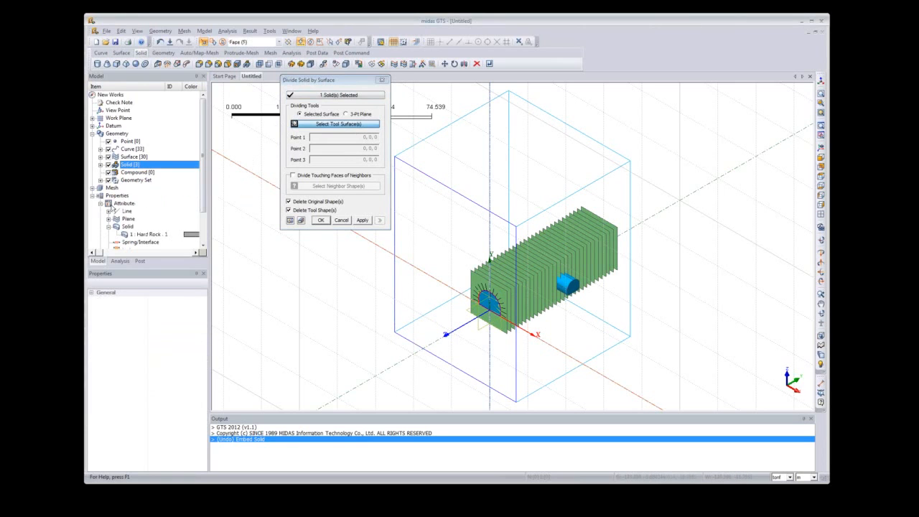
click(100, 156)
click(146, 103)
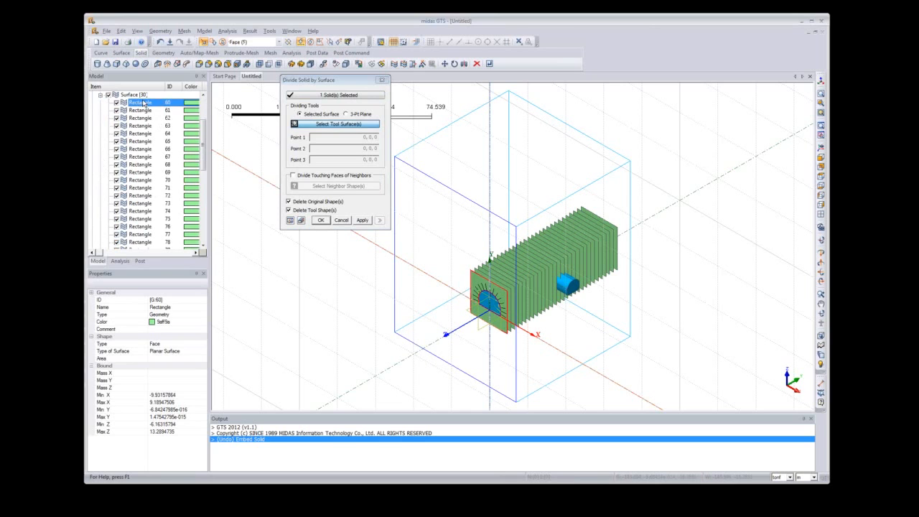
drag(206, 138, 204, 180)
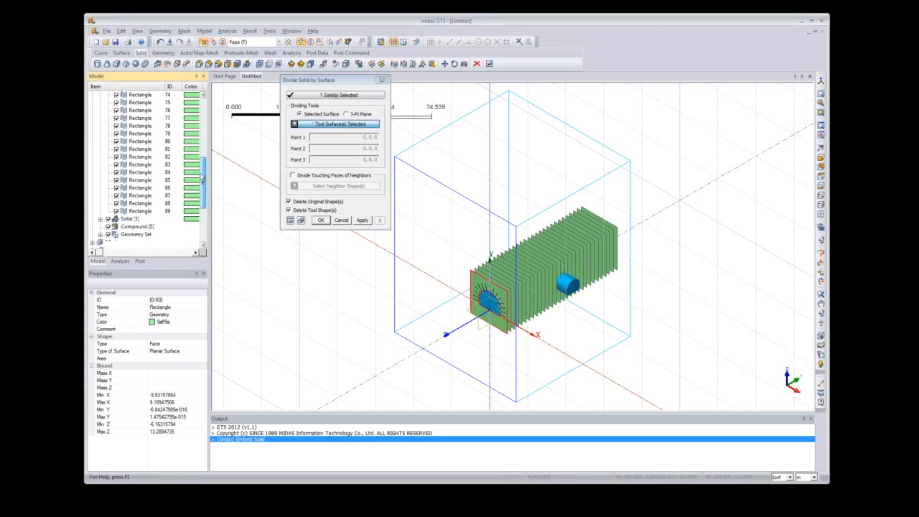
shift+click(140, 211)
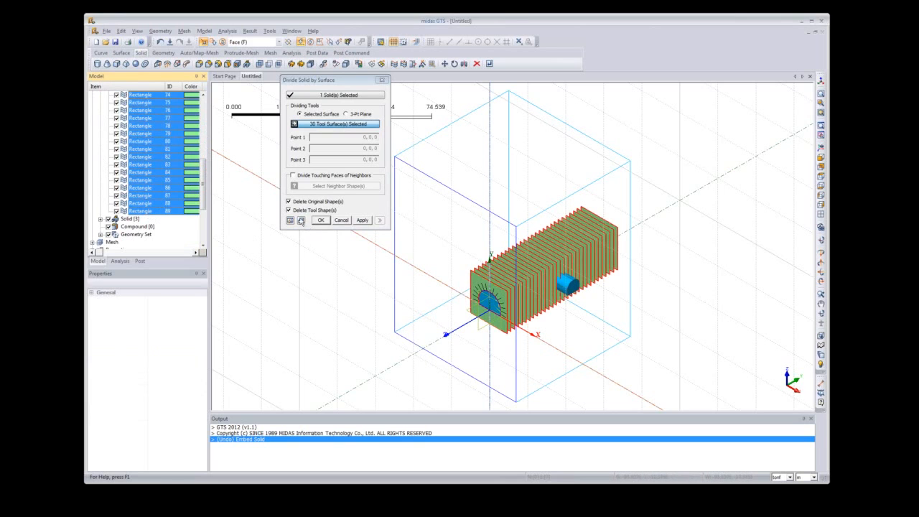
click(322, 220)
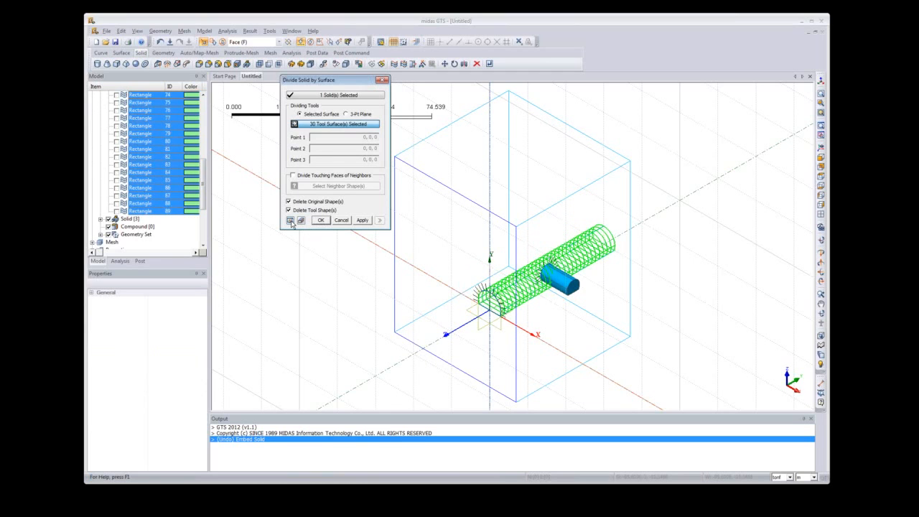
click(322, 220)
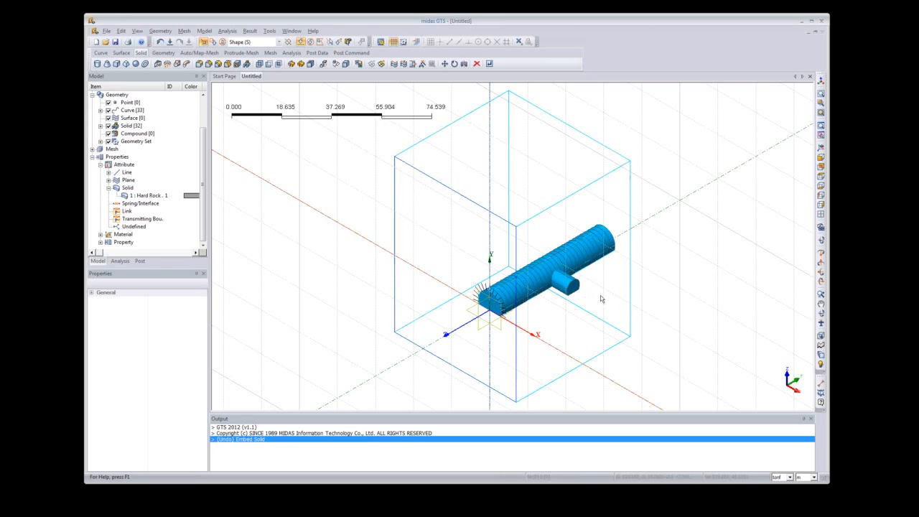
Step: Open the saved GTS model file named 7 in place of the current untitled model
click(109, 44)
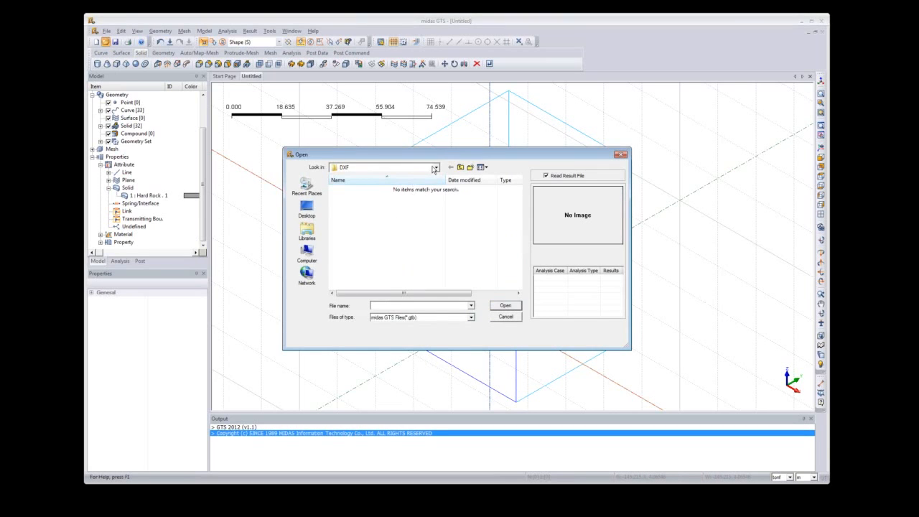
click(434, 169)
click(461, 168)
double_click(340, 216)
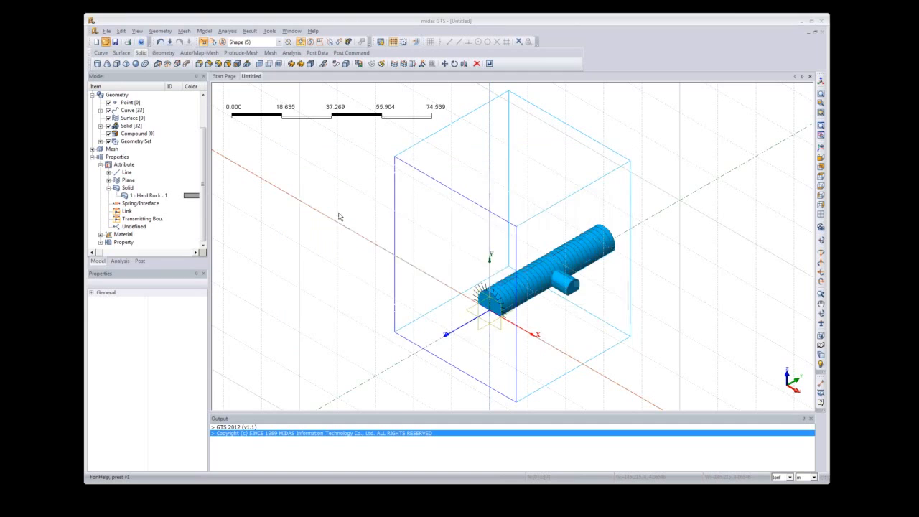
click(462, 272)
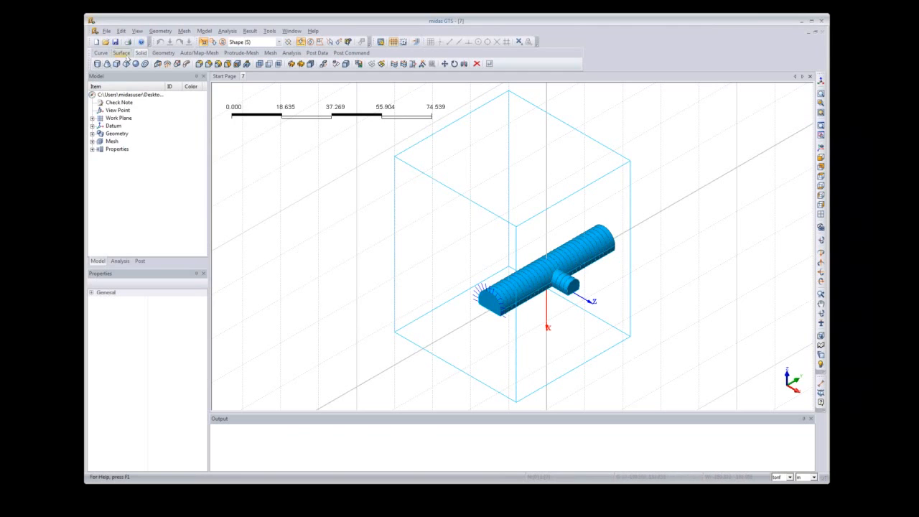
Step: Set up Edge Mesh Size with Linear Grading (Length), SLen 9, ELen 2 and symmetric seeding
click(270, 53)
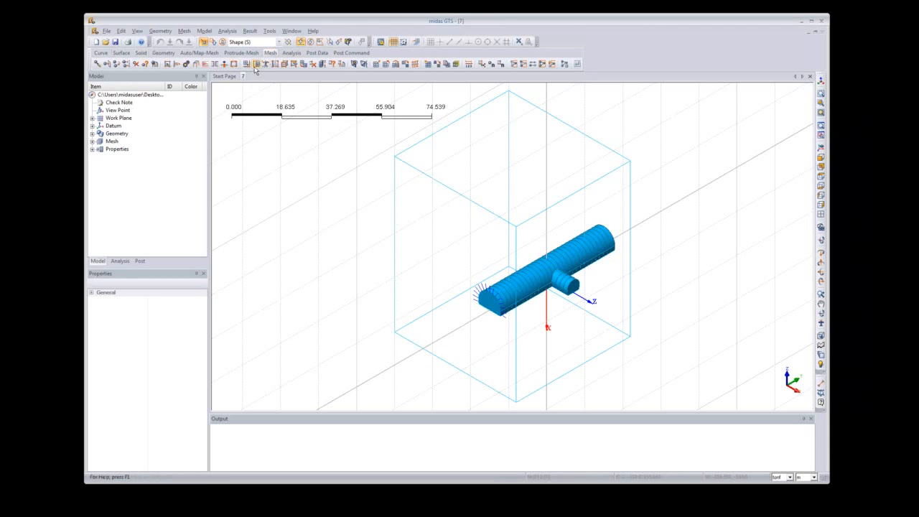
click(199, 53)
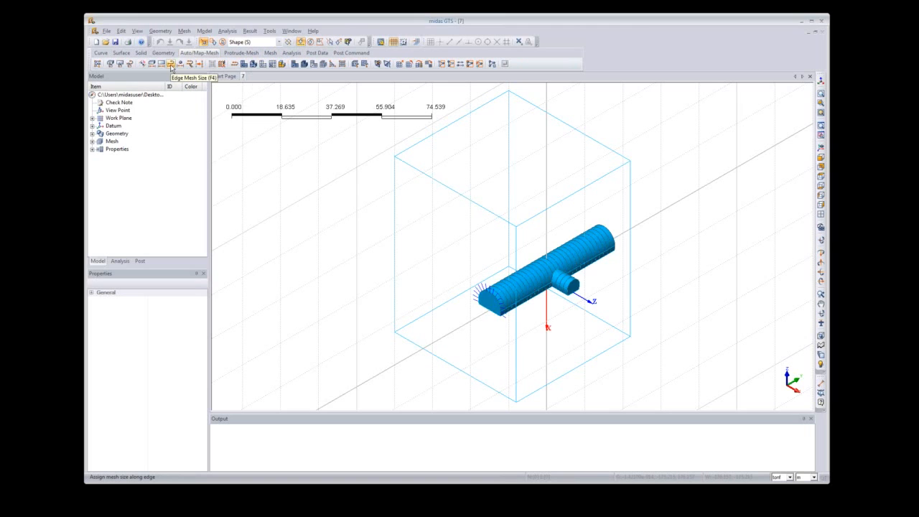
click(171, 65)
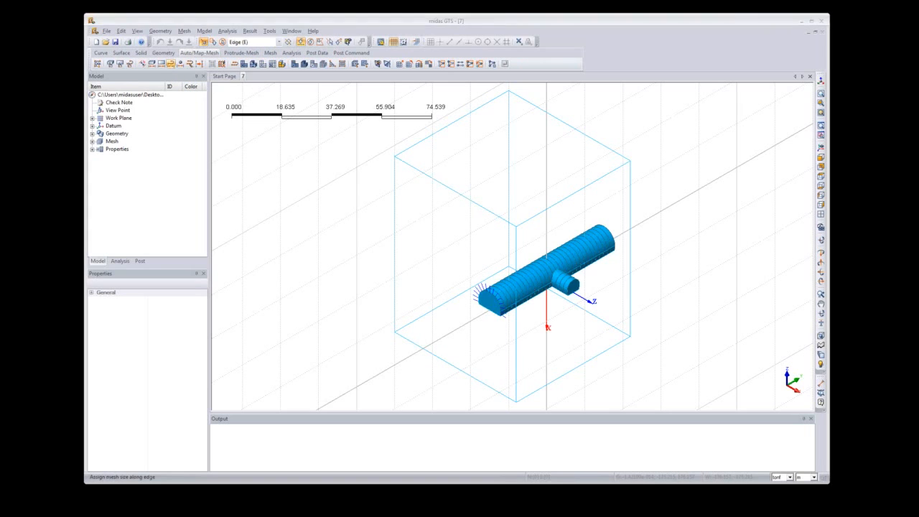
drag(50, 66, 319, 93)
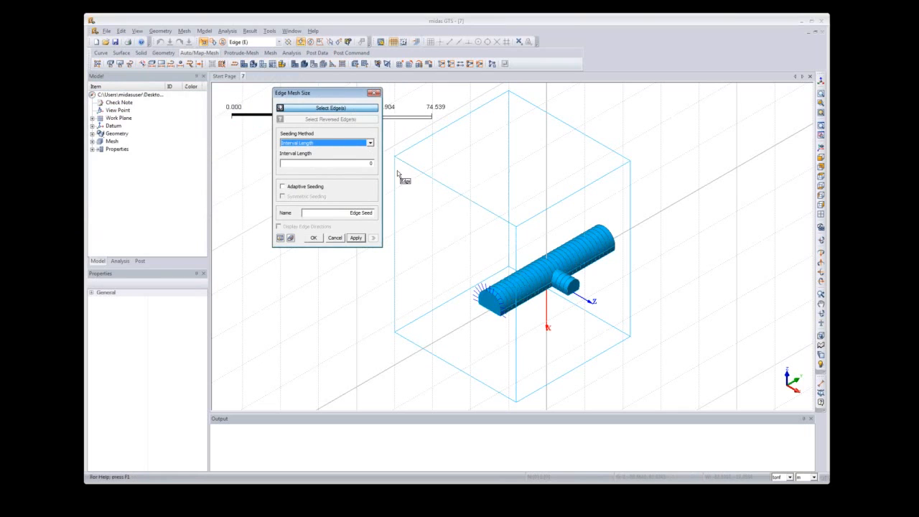
click(370, 144)
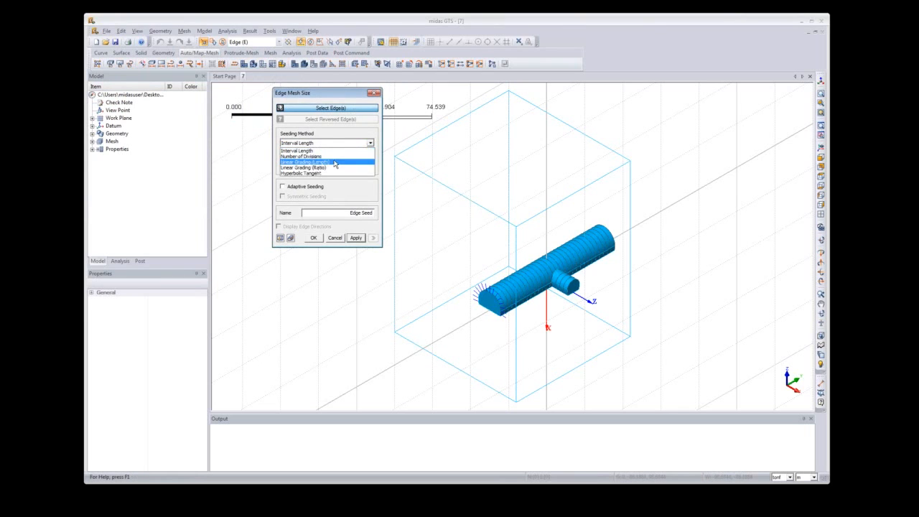
click(332, 163)
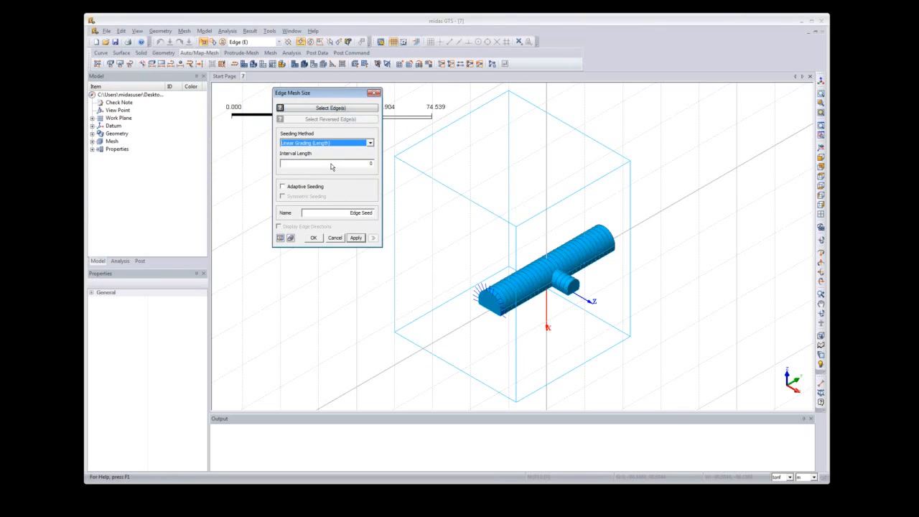
click(320, 155)
double_click(319, 155)
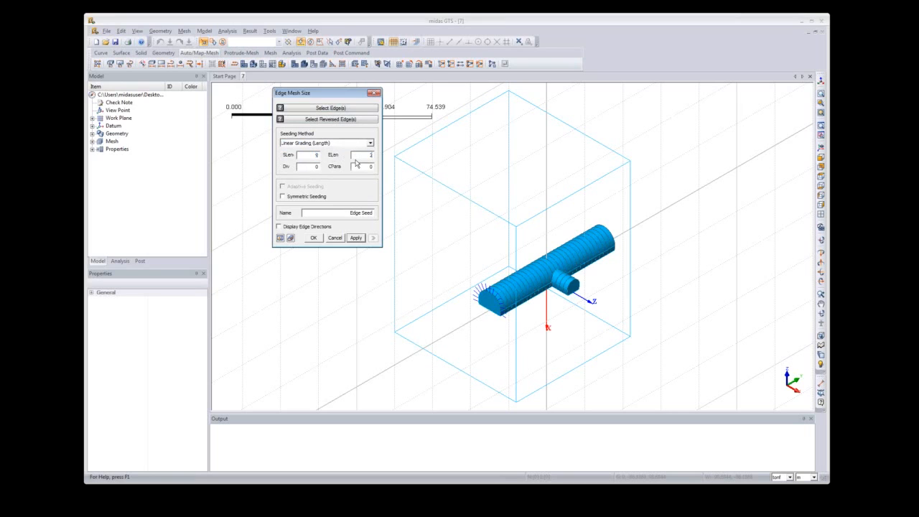
click(283, 197)
Step: Seed the ground block's two vertical edges on the connecting tunnel side with the graded mesh size, previewing the seeds first
click(333, 112)
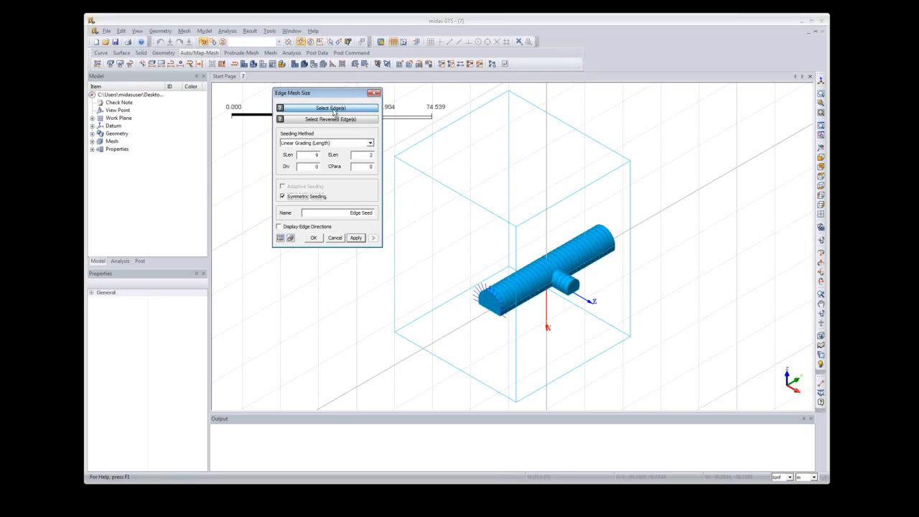
click(517, 345)
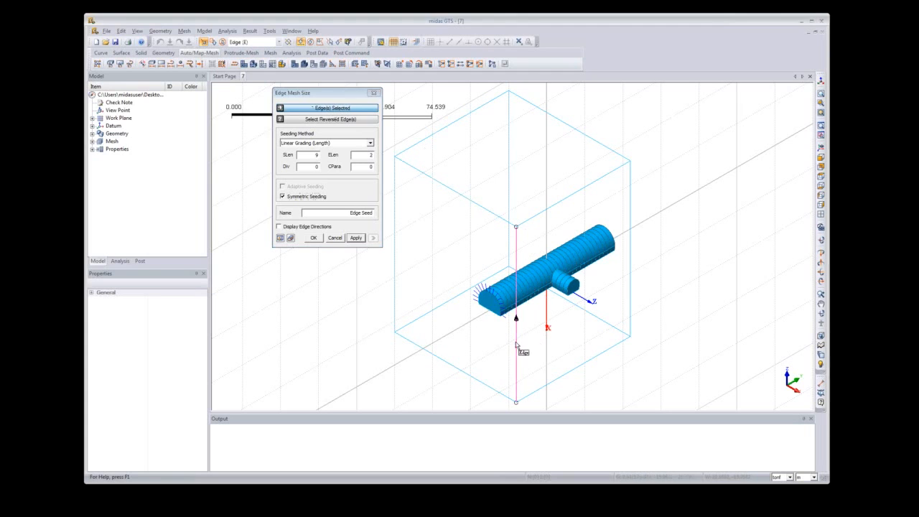
click(631, 264)
click(280, 238)
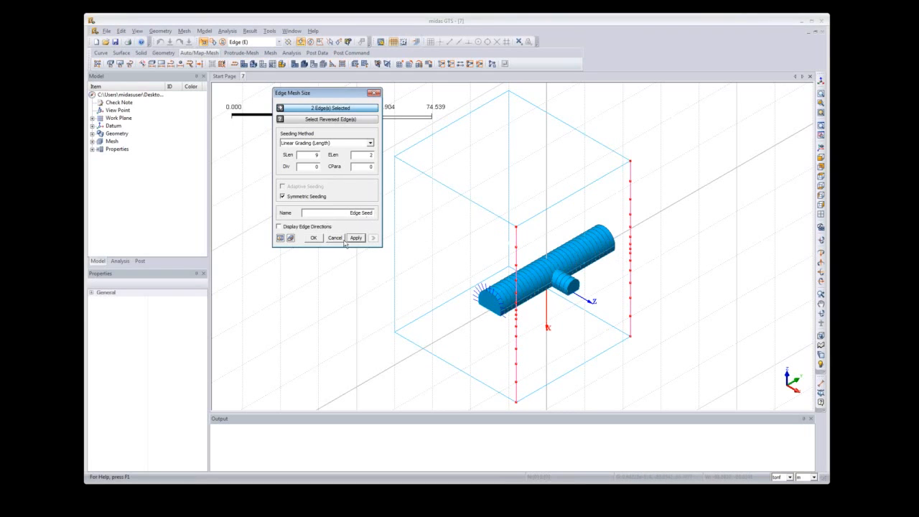
click(314, 238)
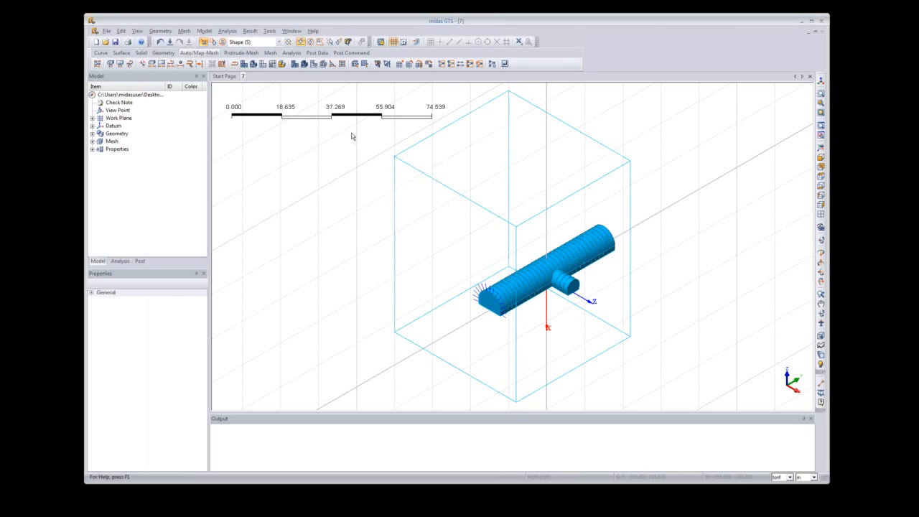
Step: Auto-mesh all 30 main tunnel solids with element size 2 and the Hard Rock attribute, previewing the seeds first
click(254, 64)
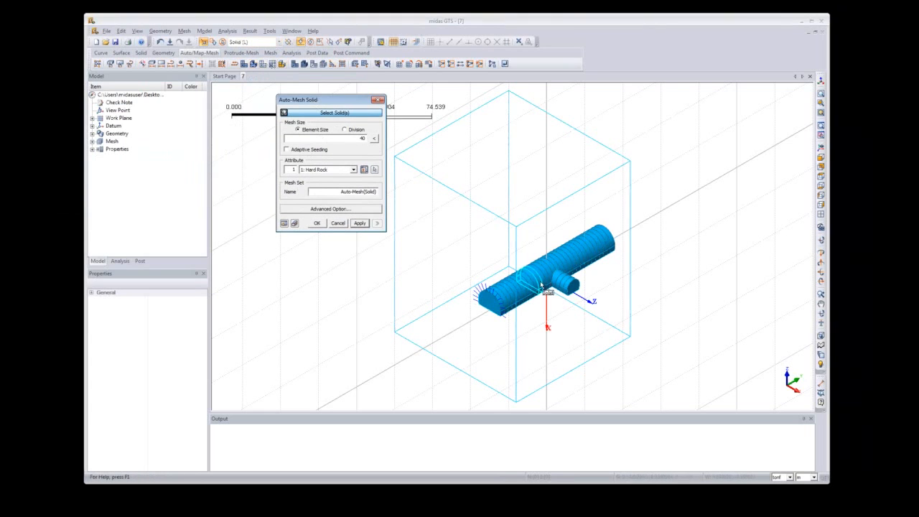
click(481, 270)
click(92, 142)
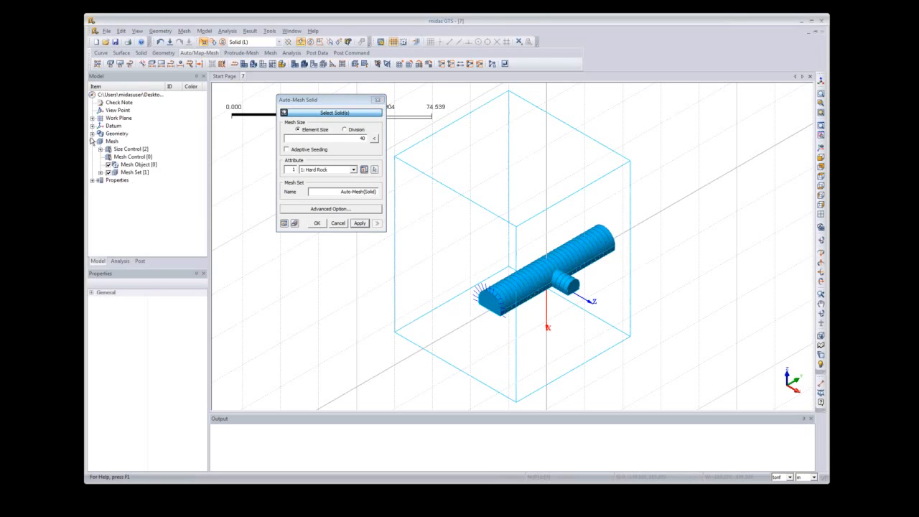
click(92, 133)
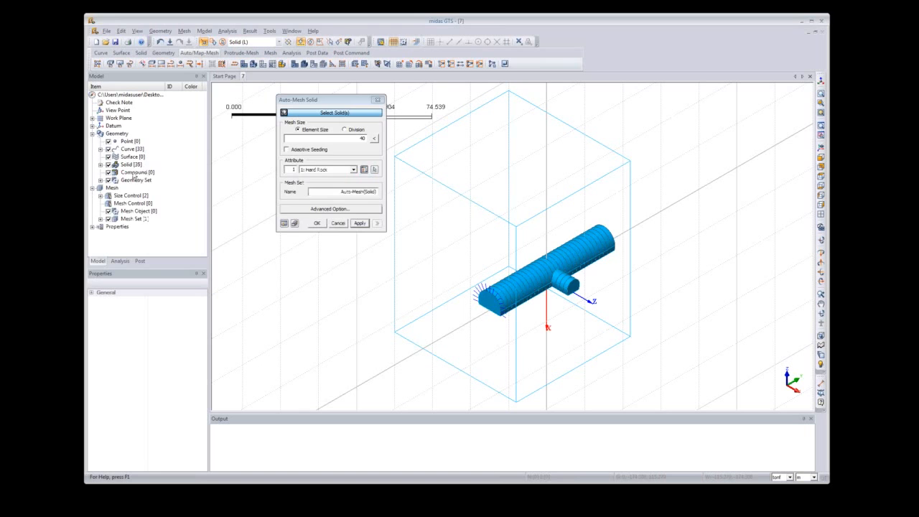
click(101, 165)
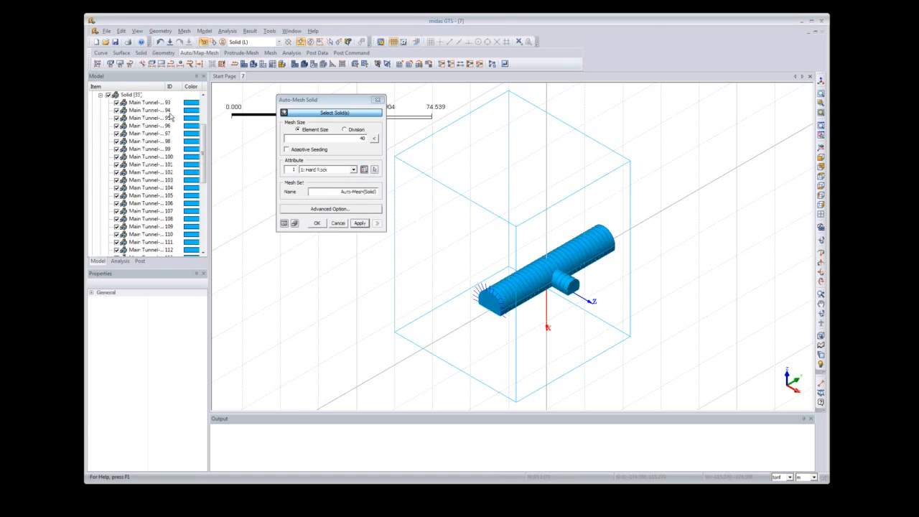
click(153, 105)
drag(204, 133, 202, 181)
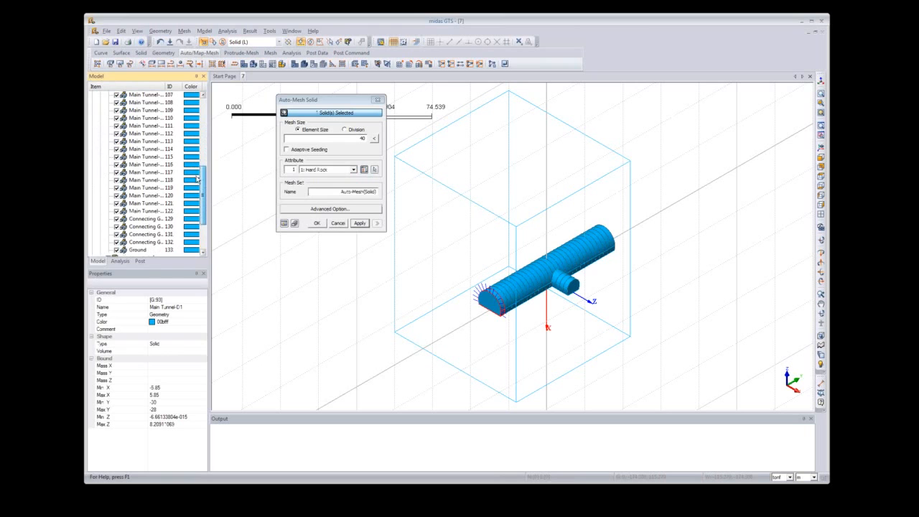
shift+click(154, 211)
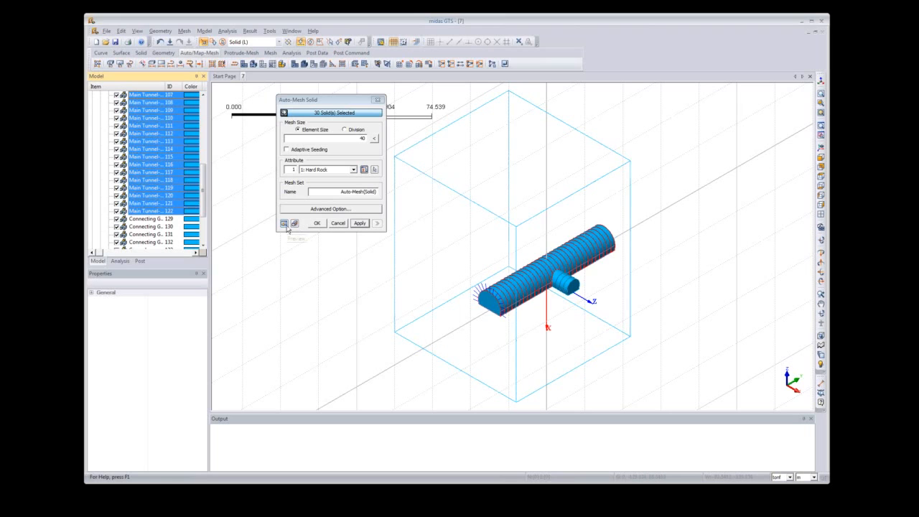
double_click(362, 138)
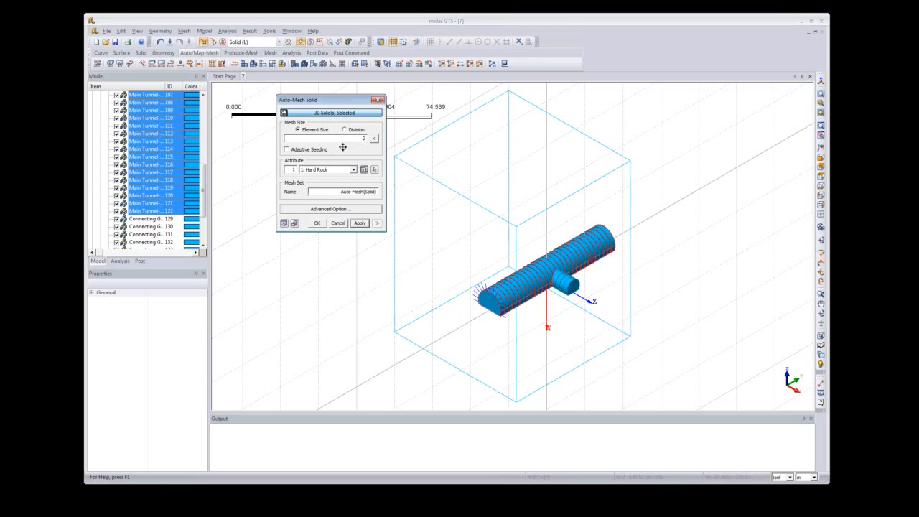
click(351, 170)
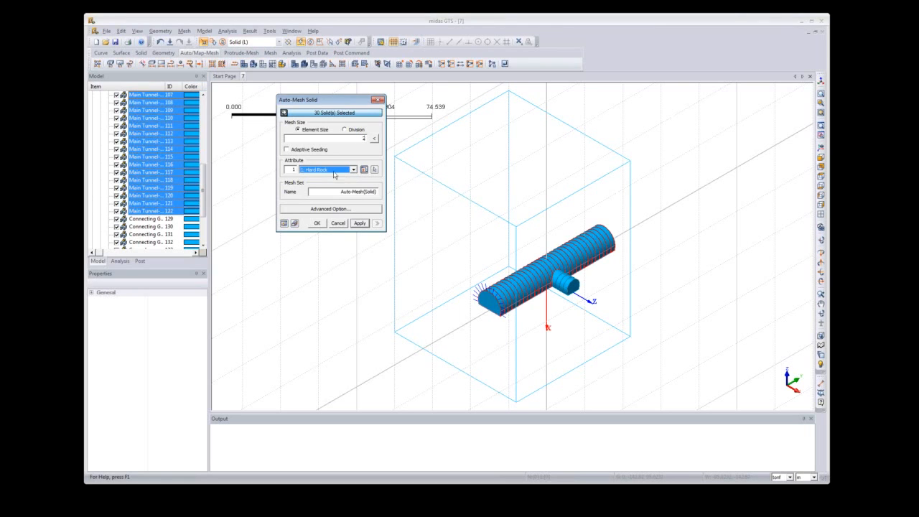
click(284, 224)
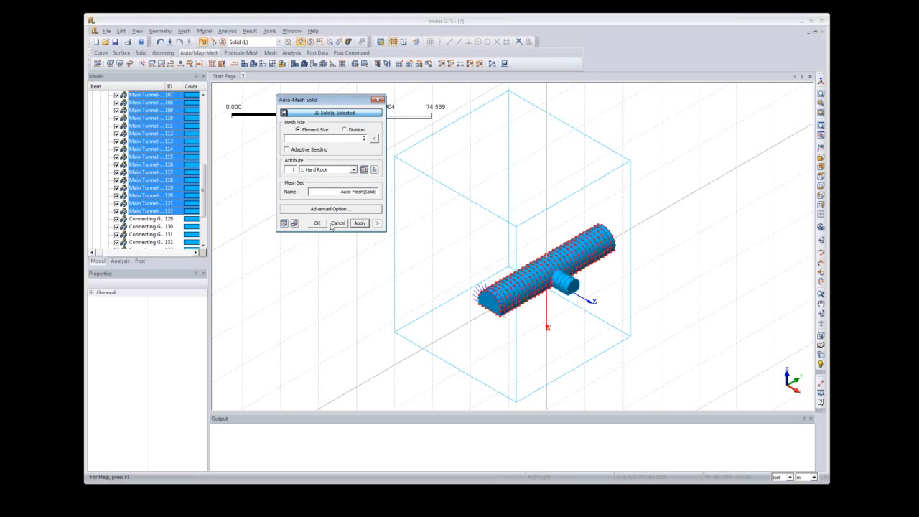
click(359, 223)
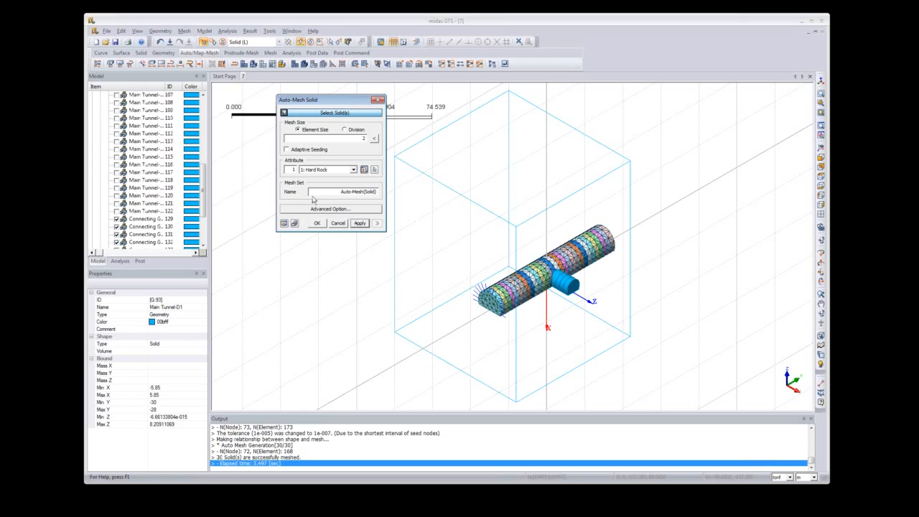
Step: Auto-mesh the four connecting gallery solids with element size 2 and the Hard Rock attribute, previewing the seeds first
drag(201, 194, 204, 214)
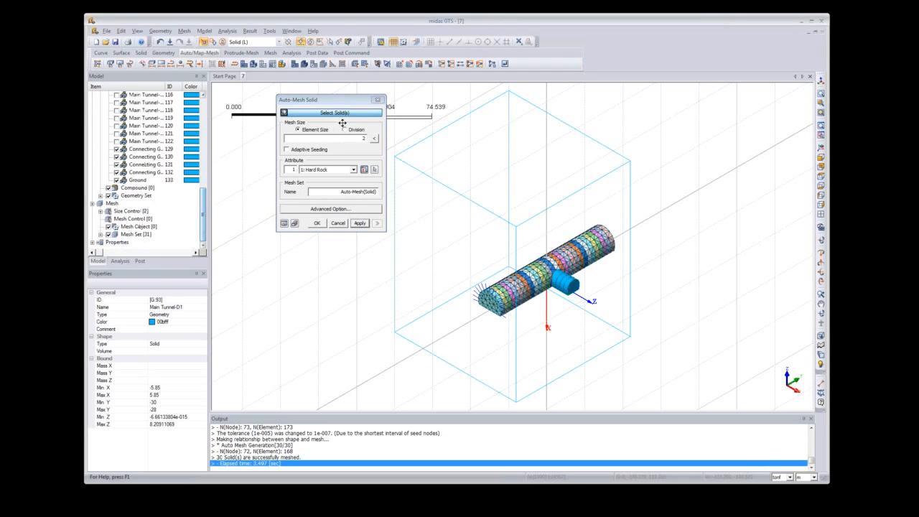
click(146, 149)
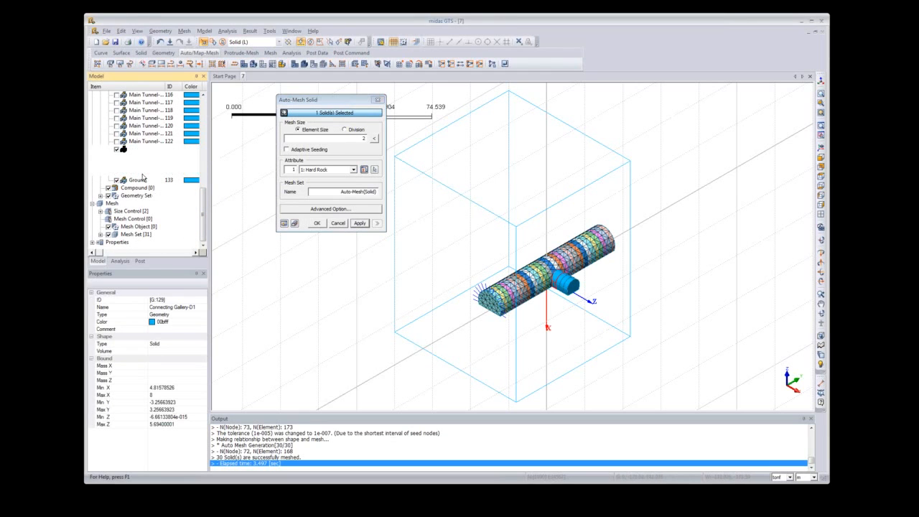
shift+click(142, 174)
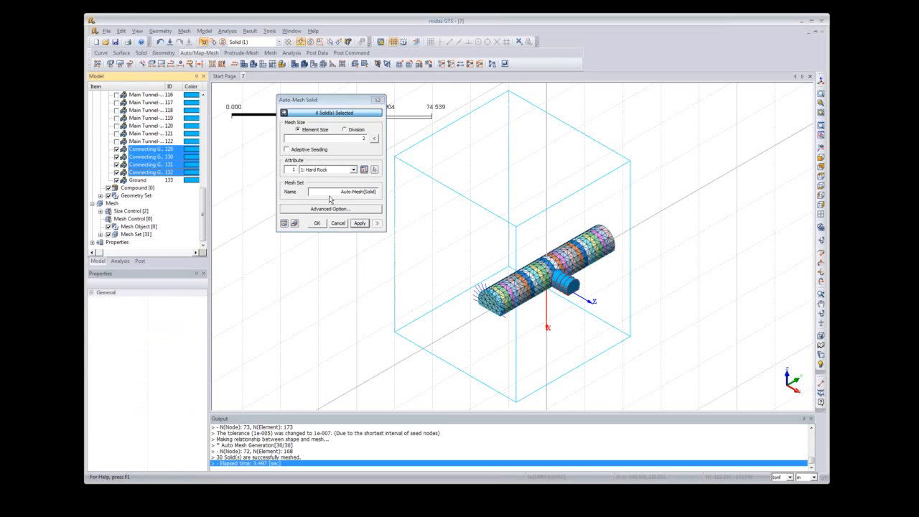
click(283, 224)
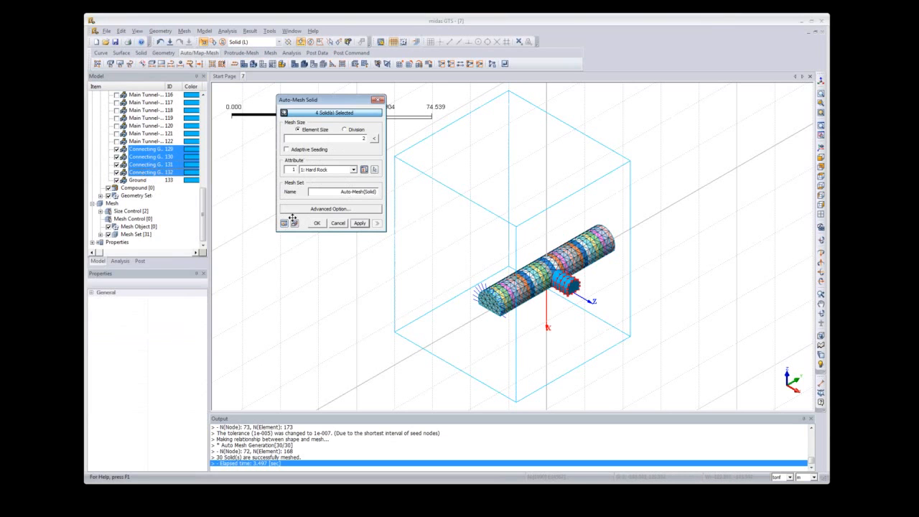
click(317, 223)
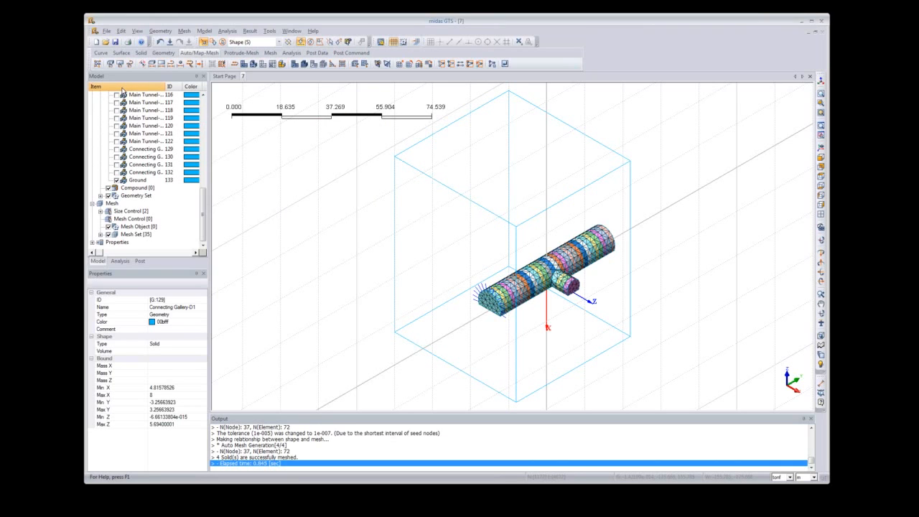
Step: Open the saved model file 8 without saving changes to 7, and hide the work plane grid
click(105, 42)
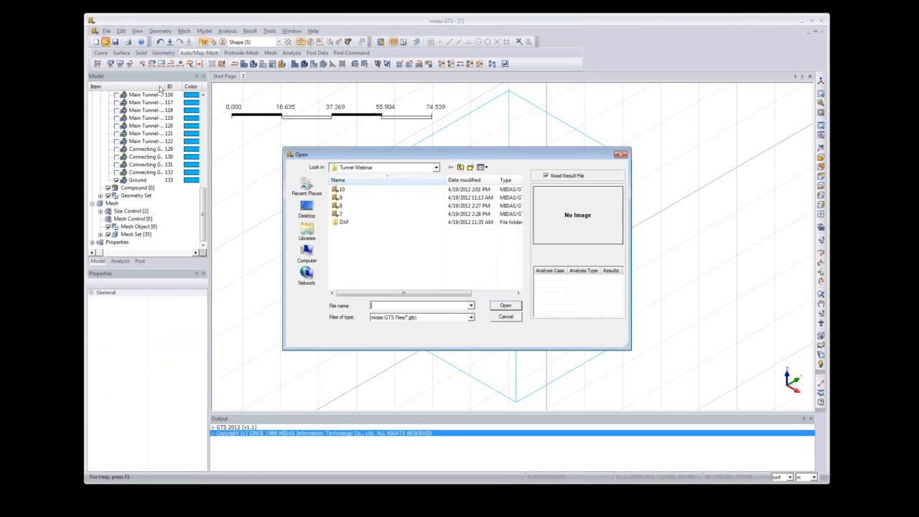
click(342, 206)
double_click(344, 208)
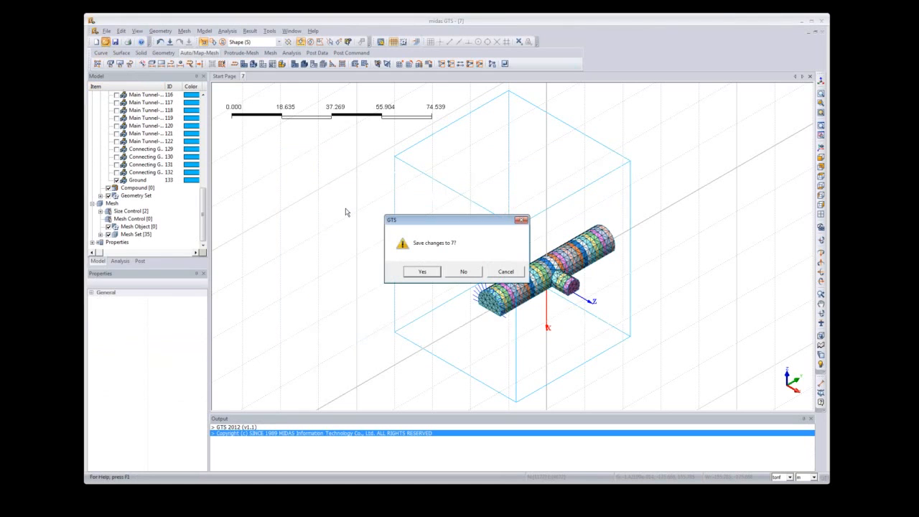
click(466, 275)
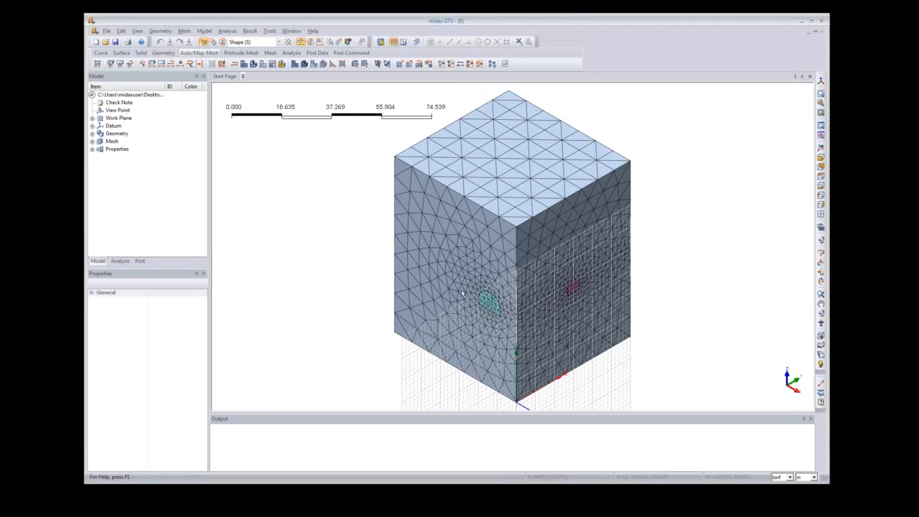
click(394, 42)
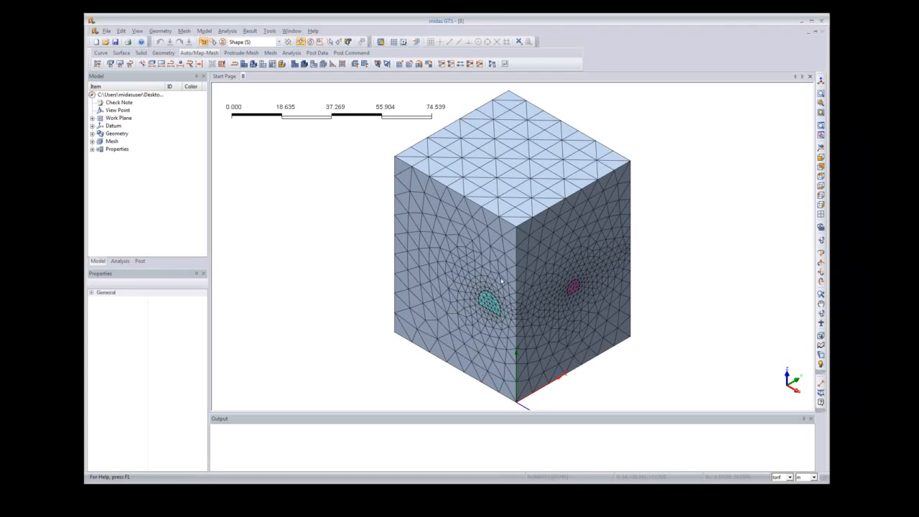
Step: Look through the model's mesh sets and hide the Ground mesh set, leaving the tunnel meshes displayed
click(92, 141)
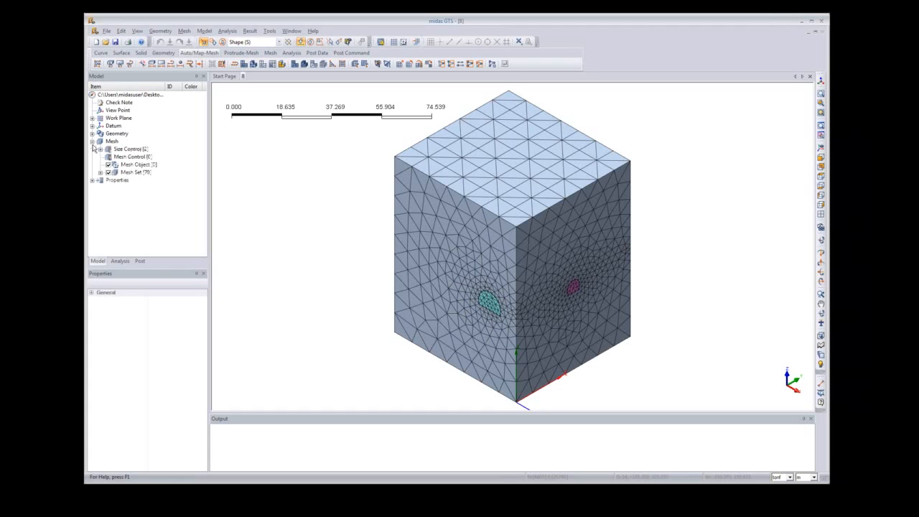
click(100, 173)
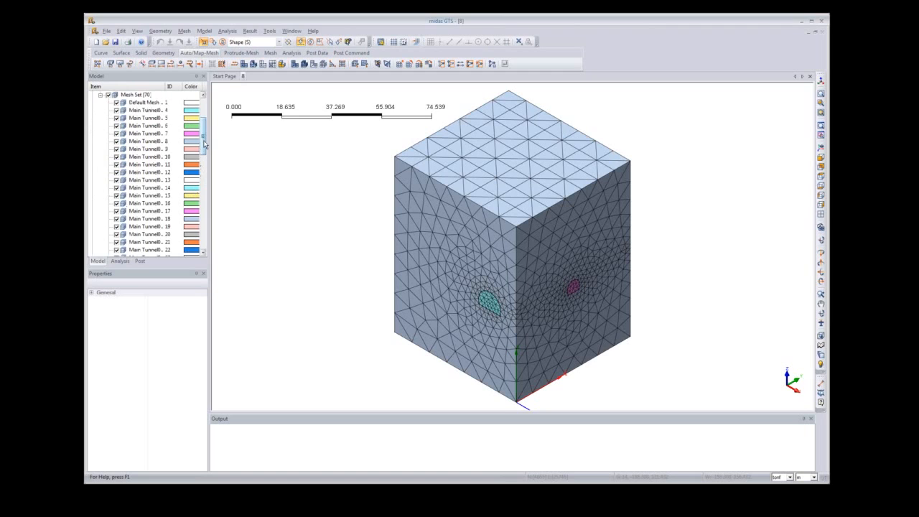
drag(203, 140, 208, 243)
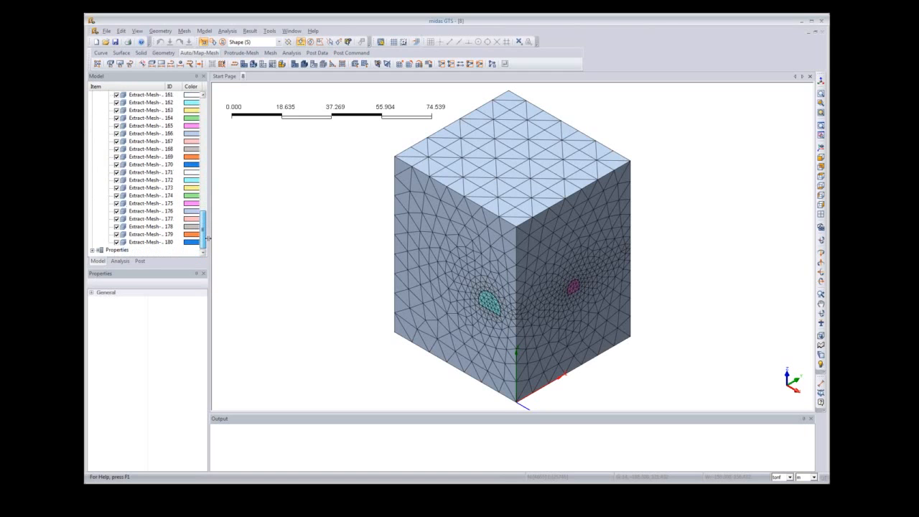
click(189, 229)
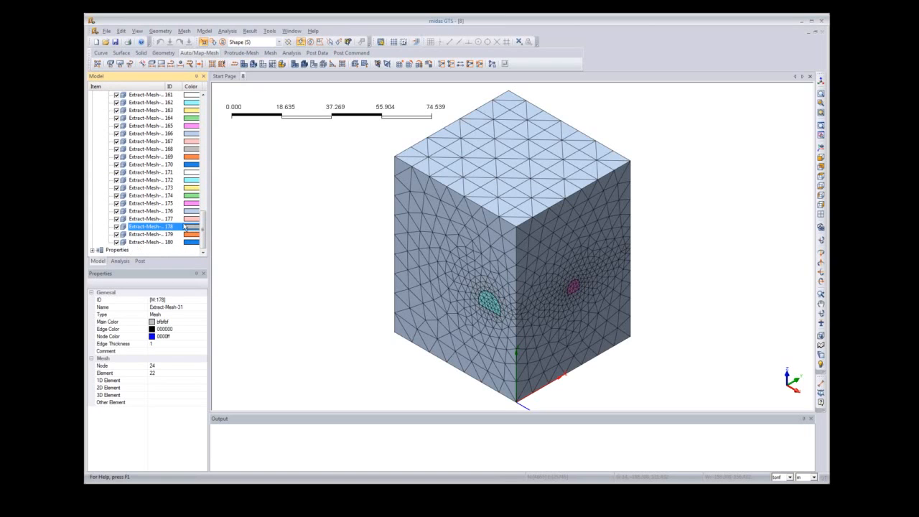
drag(204, 230, 204, 188)
click(117, 157)
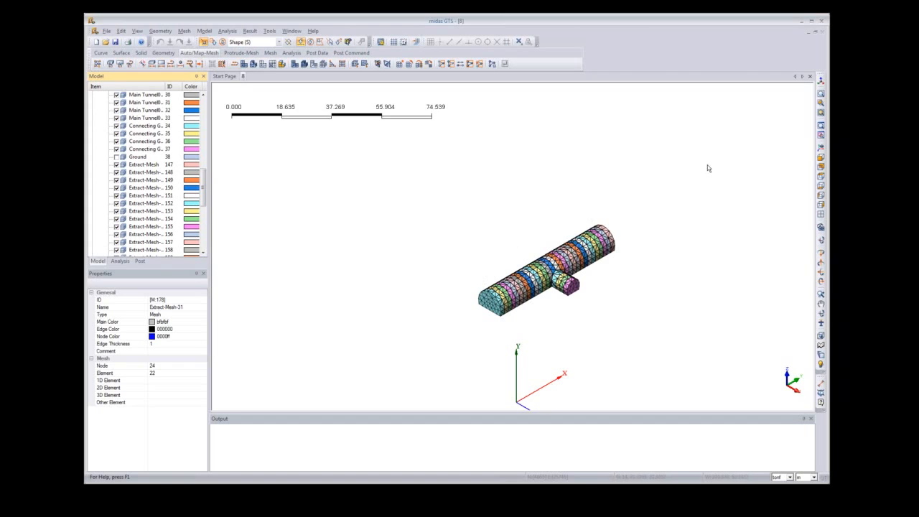
Step: Start Extract Element from shape faces and use the Displayed option for face selection
click(205, 32)
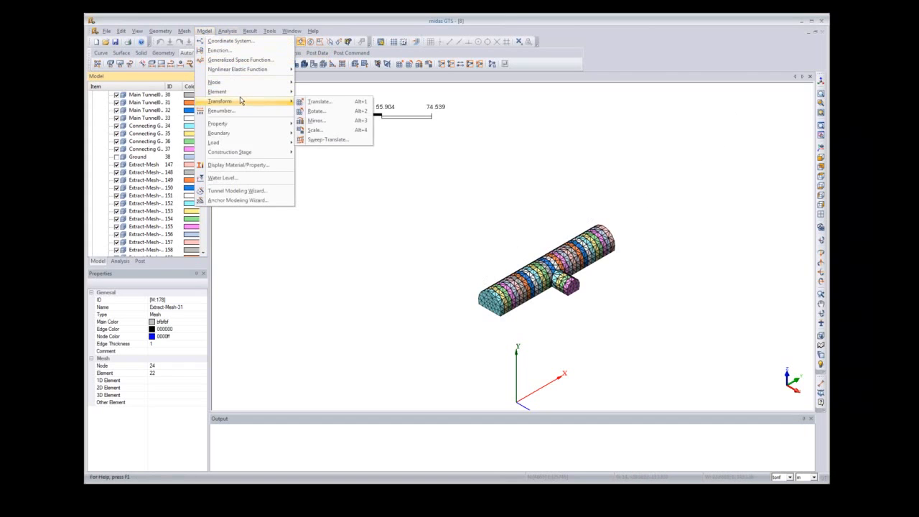
mouse_move(241, 94)
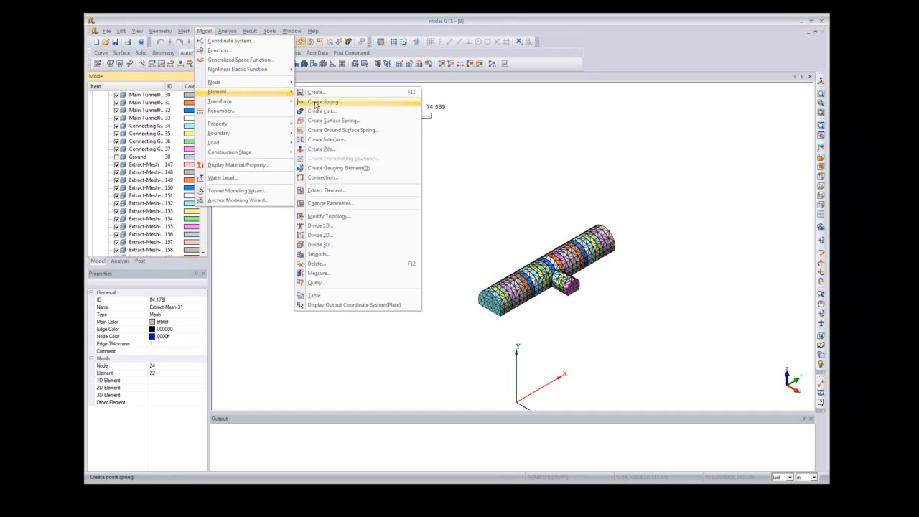
click(328, 192)
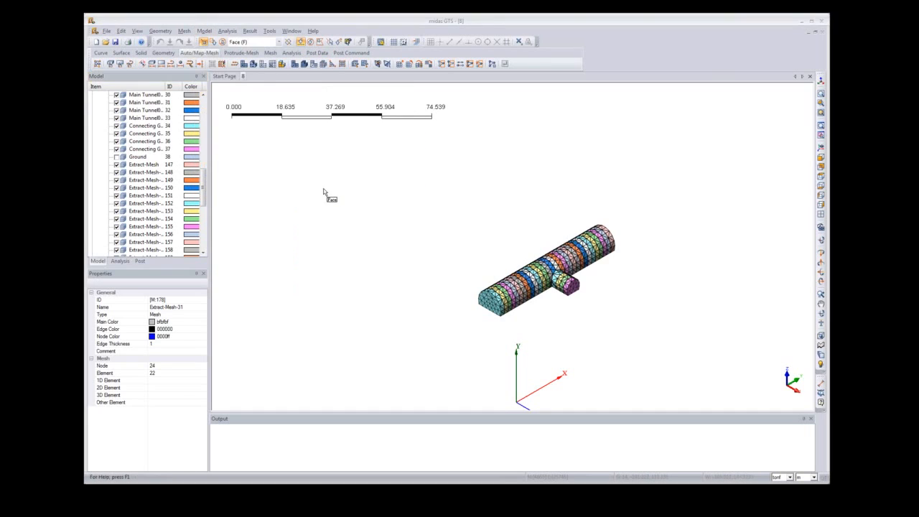
drag(292, 39, 317, 78)
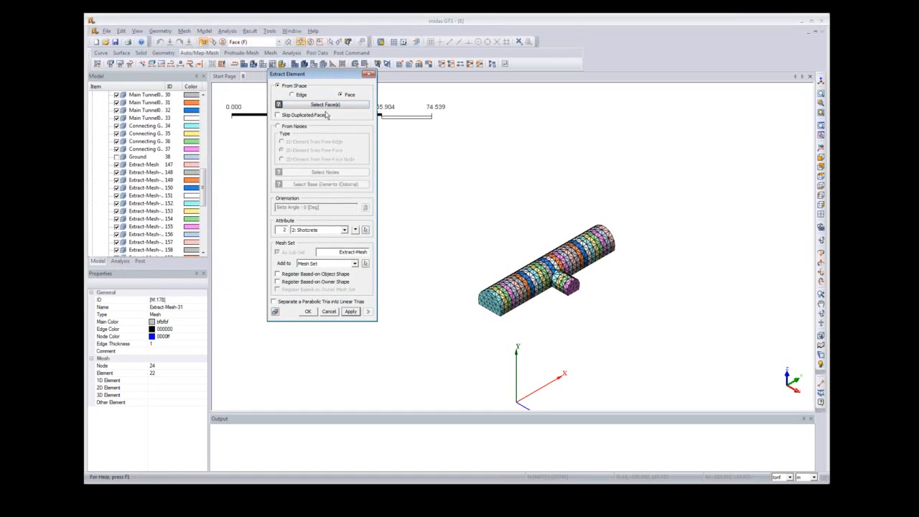
click(324, 105)
drag(319, 75, 259, 83)
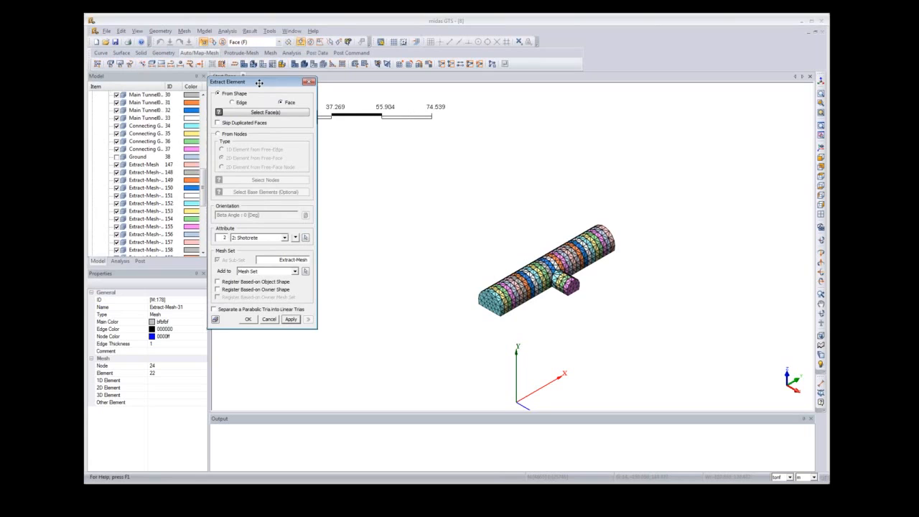
click(349, 42)
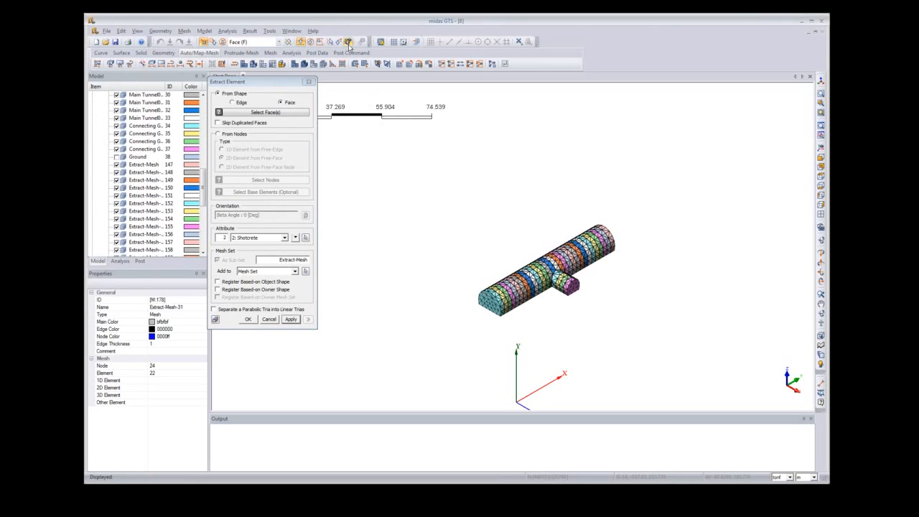
click(259, 42)
click(258, 53)
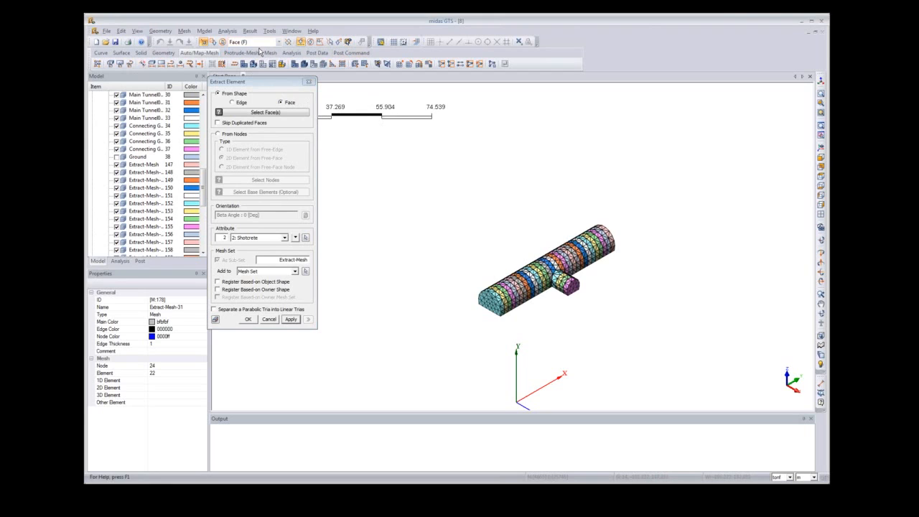
click(244, 112)
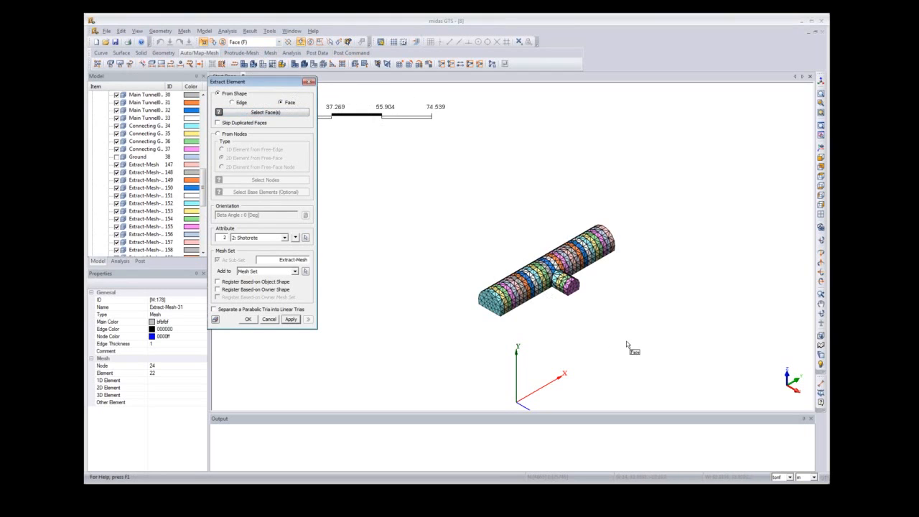
drag(655, 336, 484, 219)
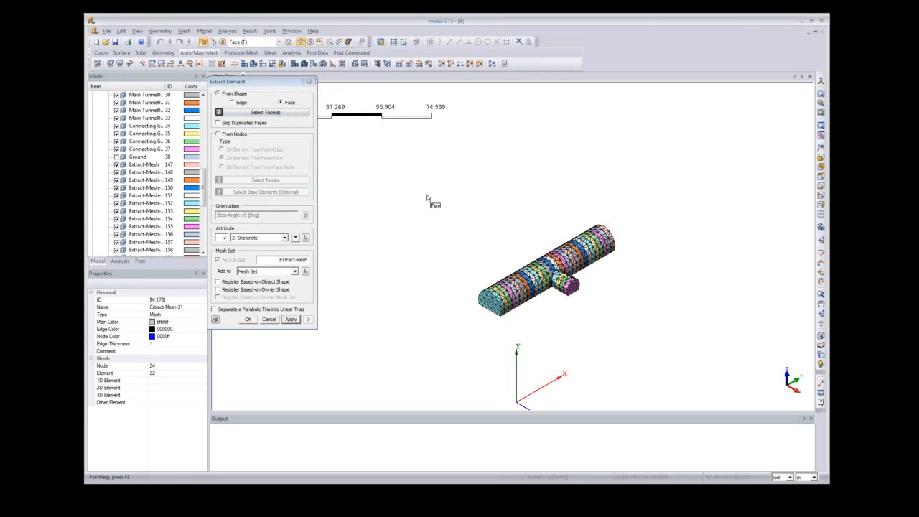
click(232, 103)
drag(668, 357, 448, 204)
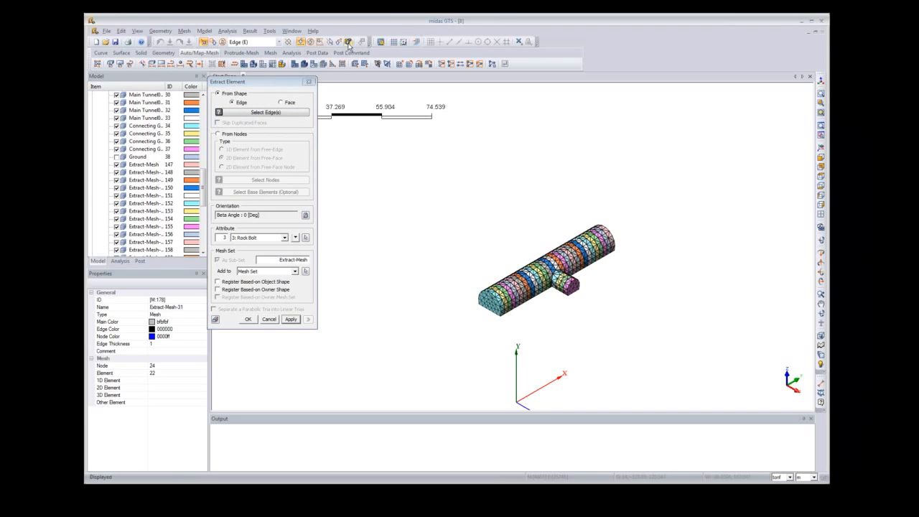
click(264, 42)
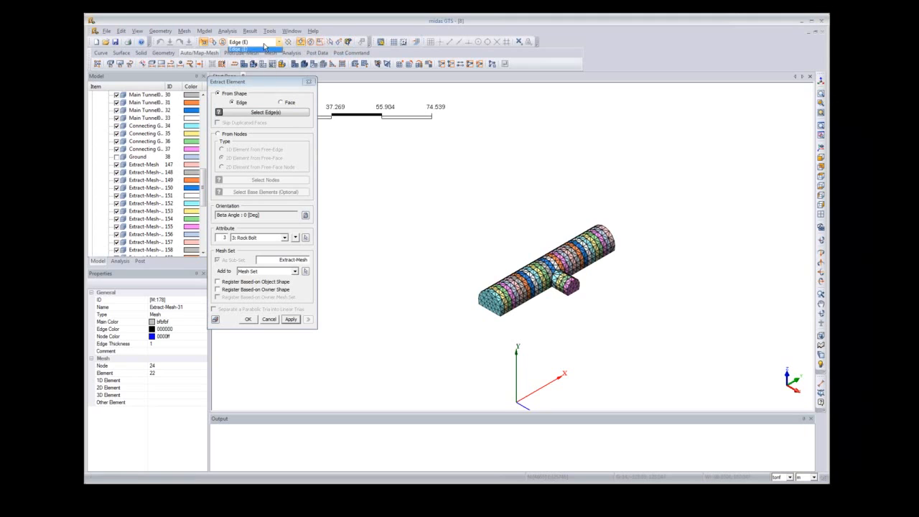
click(265, 47)
drag(257, 81, 224, 85)
click(277, 87)
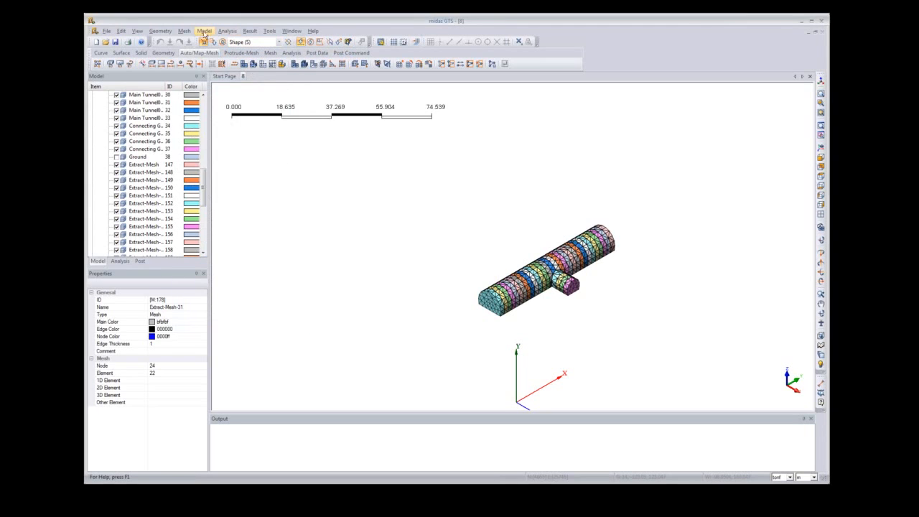
click(204, 31)
mouse_move(239, 93)
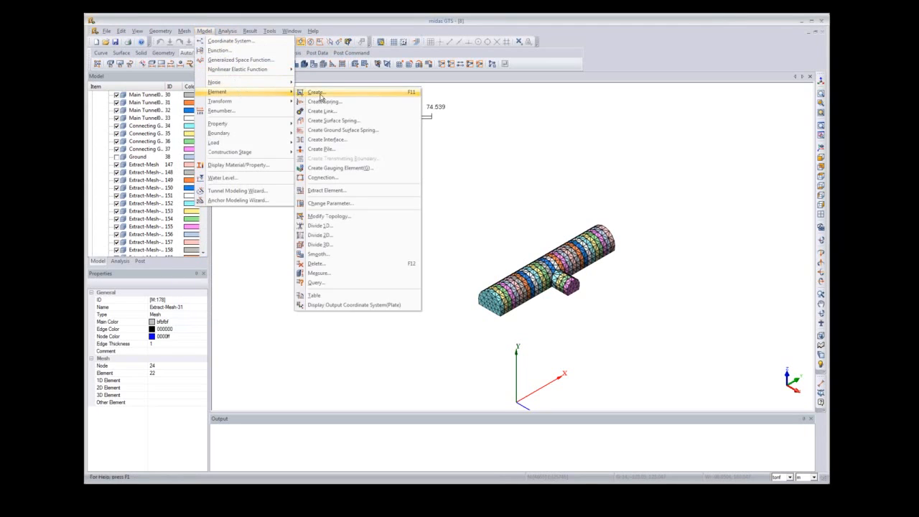
click(327, 191)
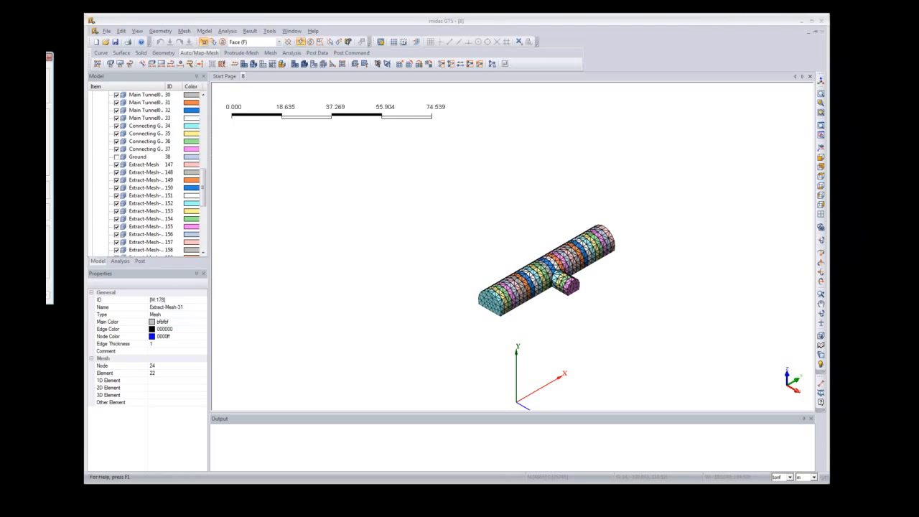
click(261, 104)
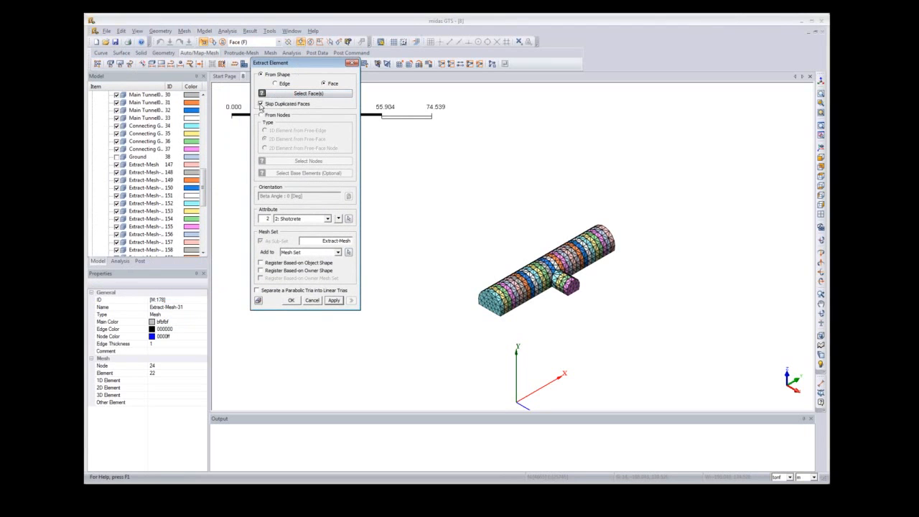
click(495, 319)
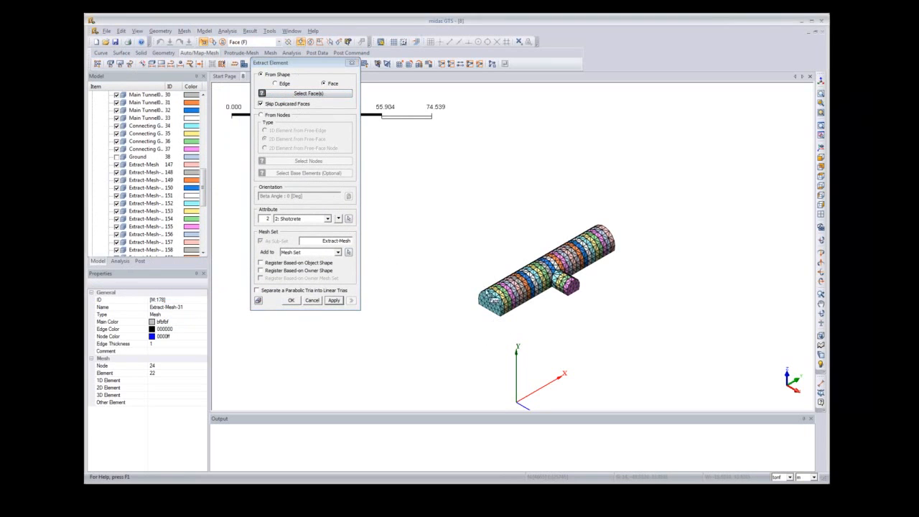
drag(597, 337, 436, 216)
drag(688, 346, 362, 188)
click(277, 85)
click(277, 85)
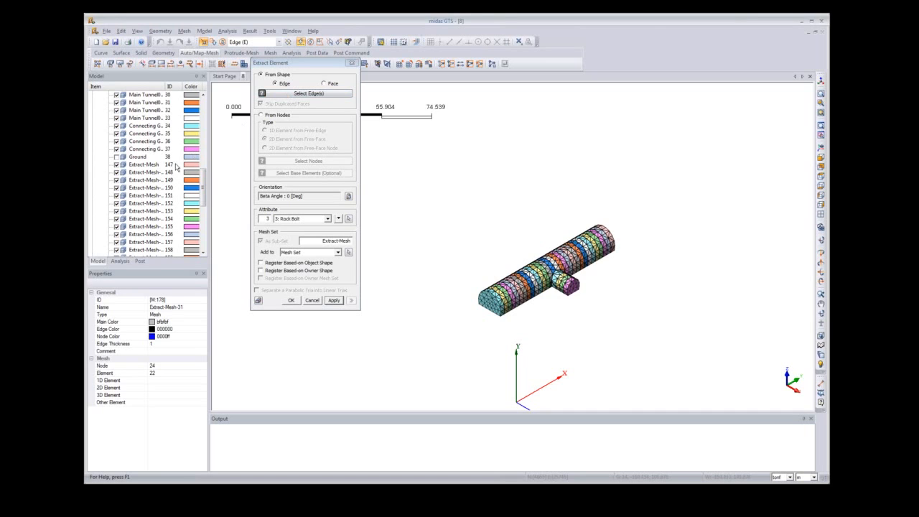
Step: Hide all mesh sets and display all the geometry solids
scroll(204, 183, up, 2)
scroll(204, 183, up, 9)
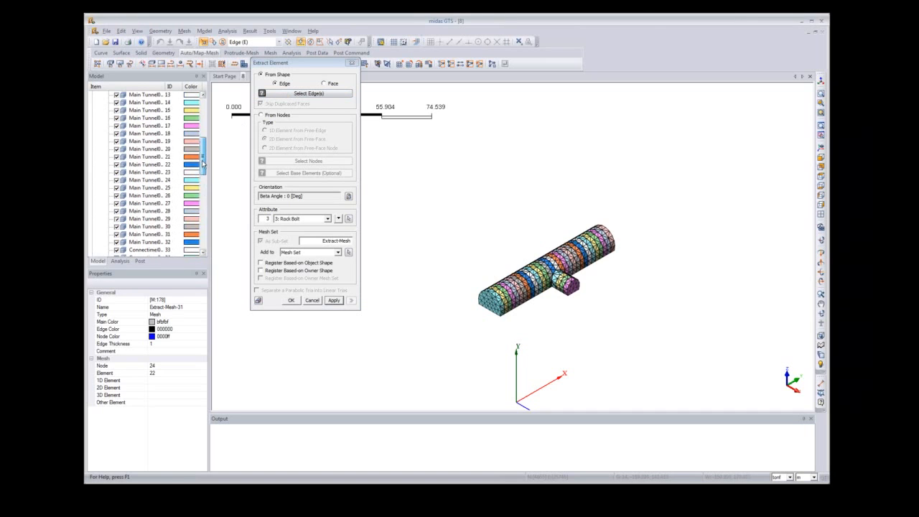
click(108, 142)
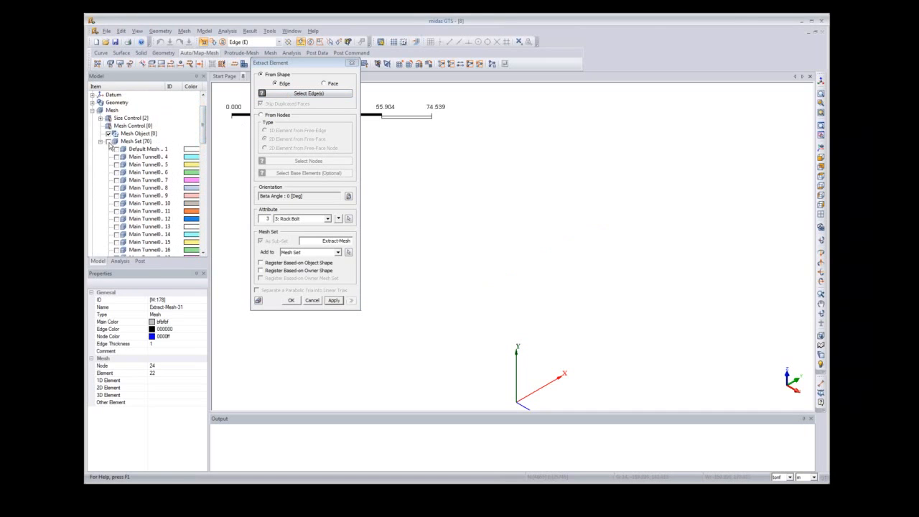
scroll(109, 142, up, 2)
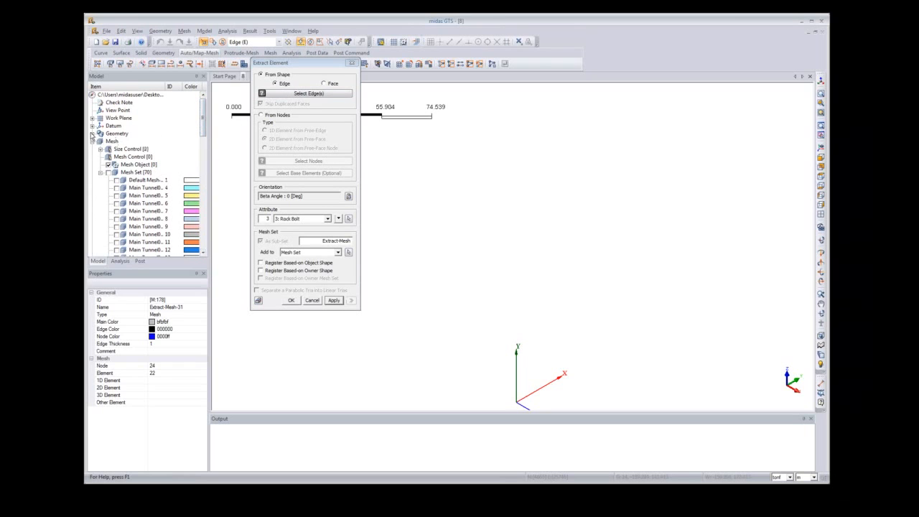
click(92, 133)
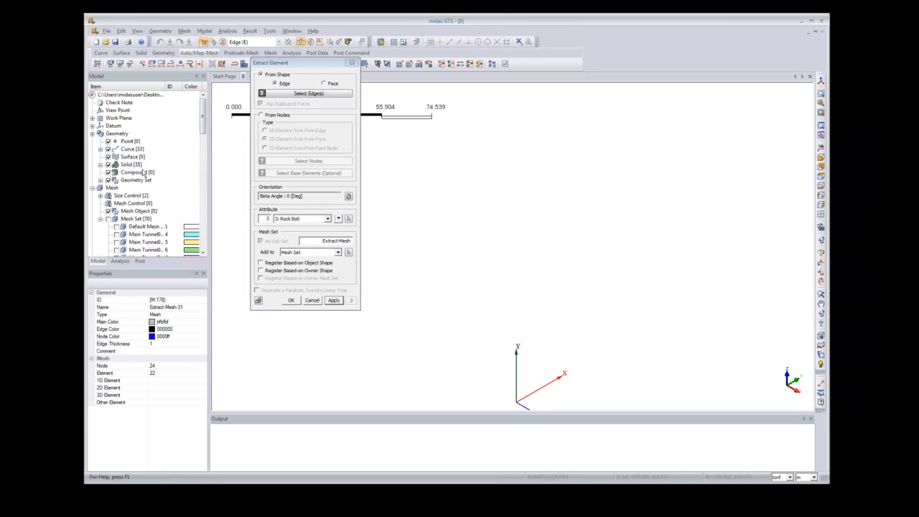
click(100, 164)
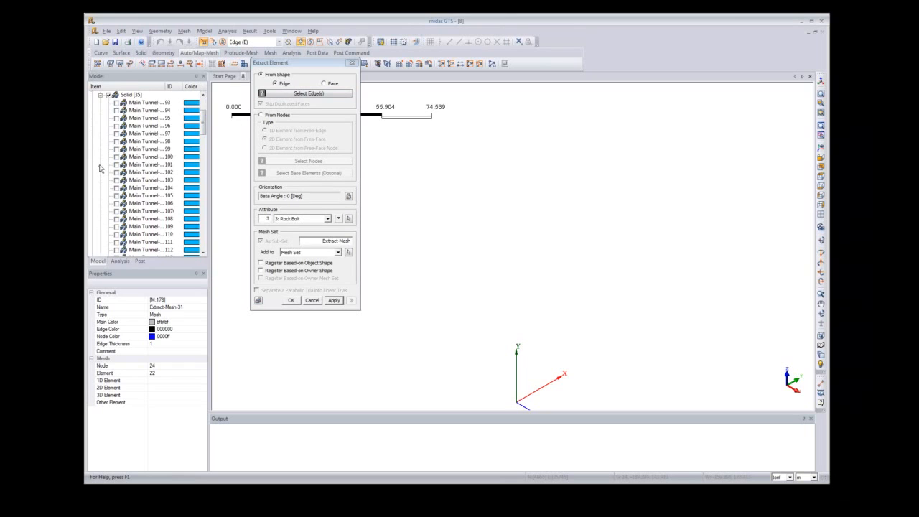
click(108, 96)
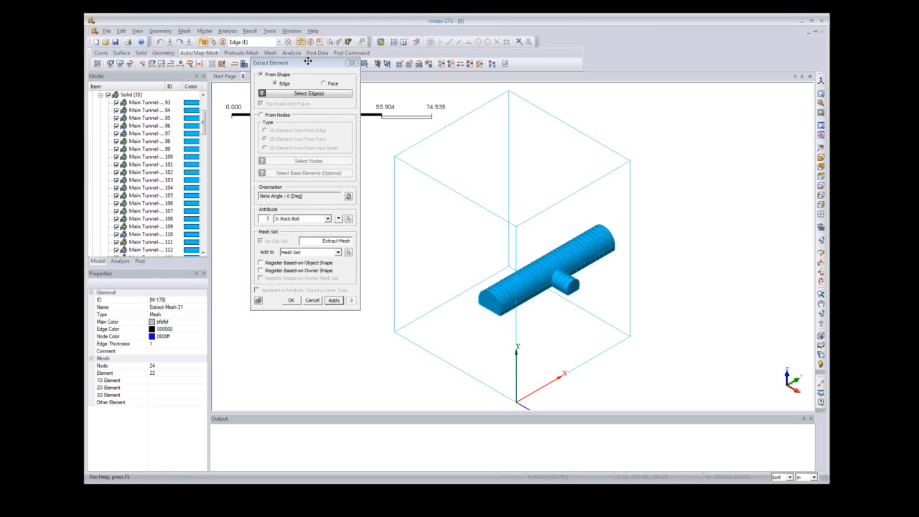
drag(316, 60, 290, 73)
click(349, 41)
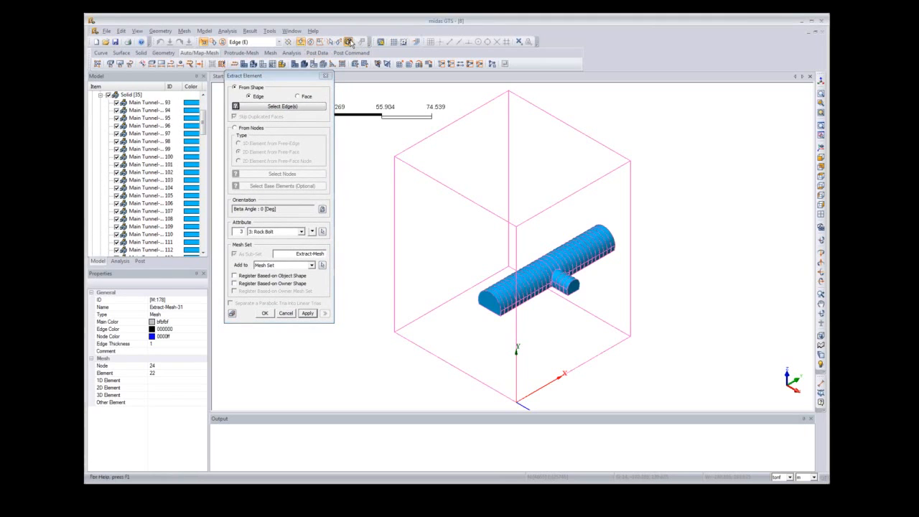
click(326, 77)
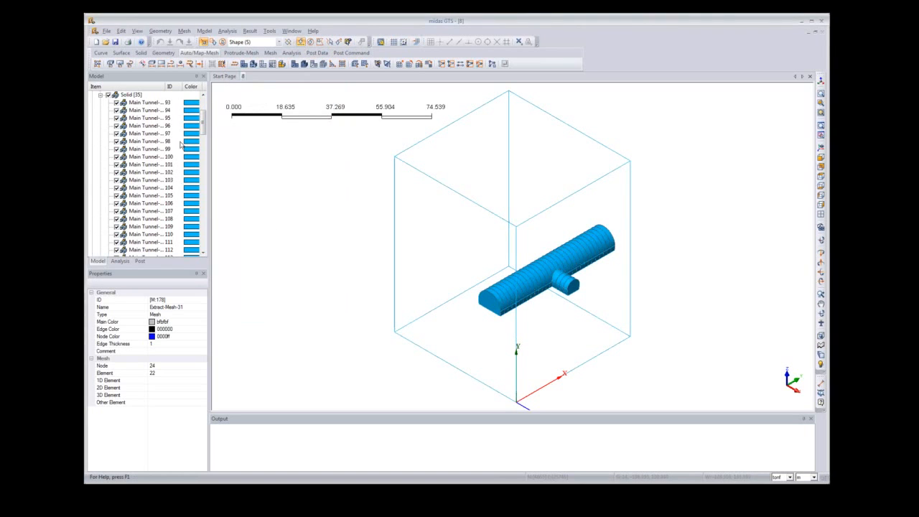
Step: Hide the Ground solid and extract Shotcrete elements from all displayed tunnel faces, skipping duplicated faces and registering based on owner shape
drag(202, 122, 204, 148)
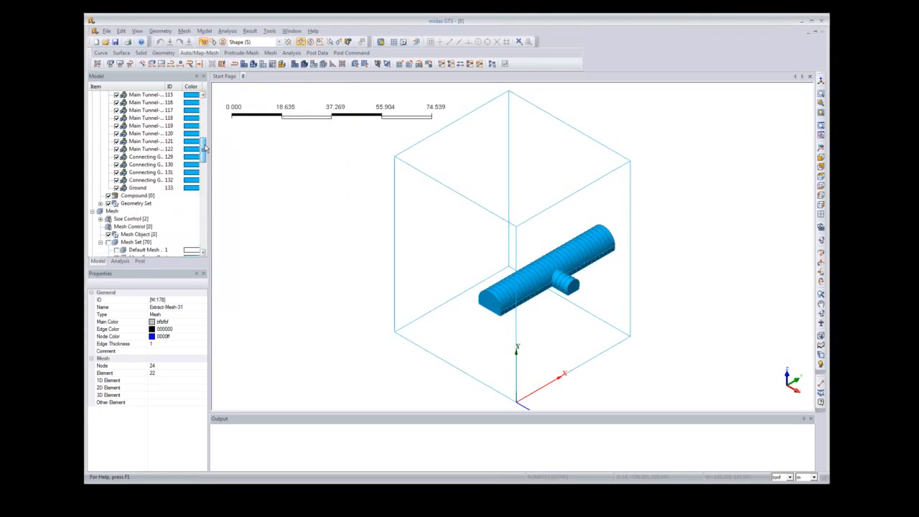
click(117, 188)
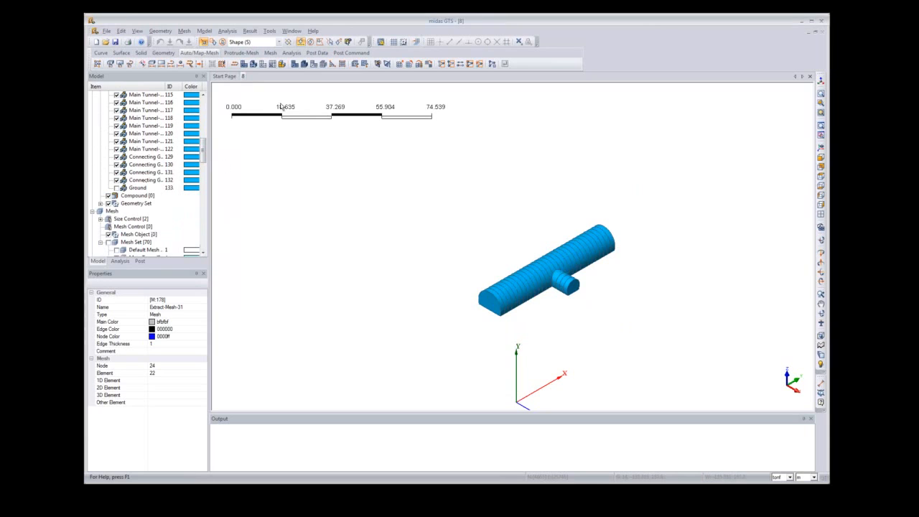
click(204, 31)
mouse_move(257, 93)
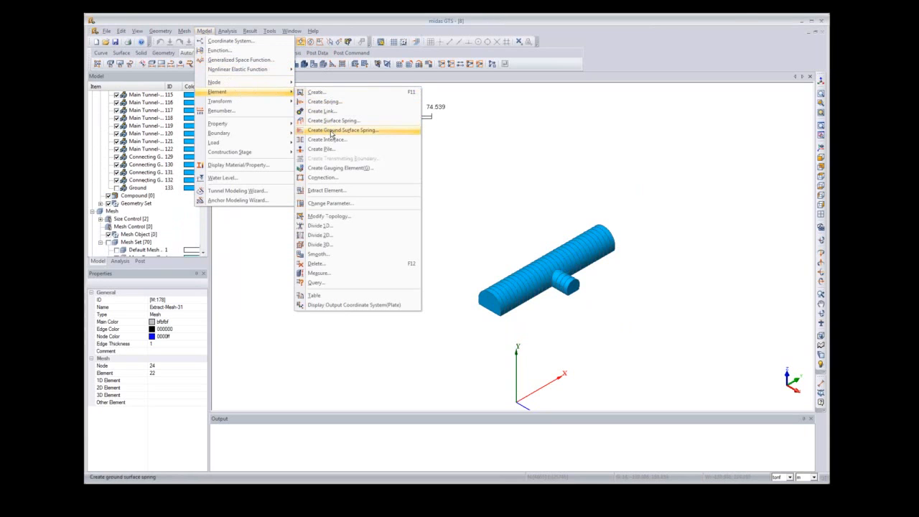
click(335, 192)
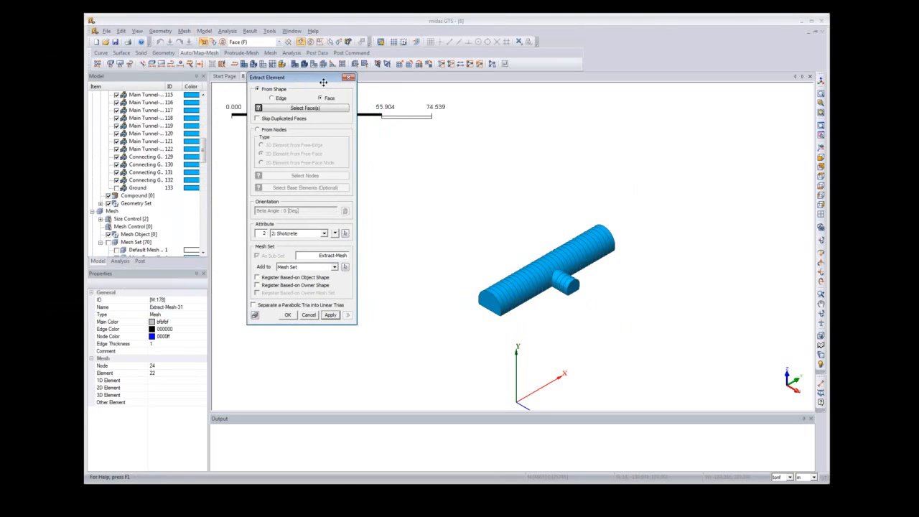
click(348, 42)
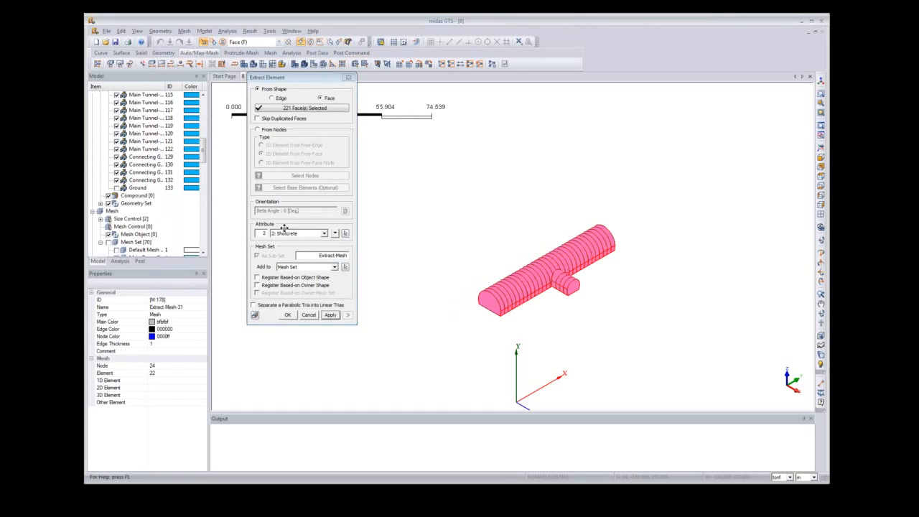
click(257, 119)
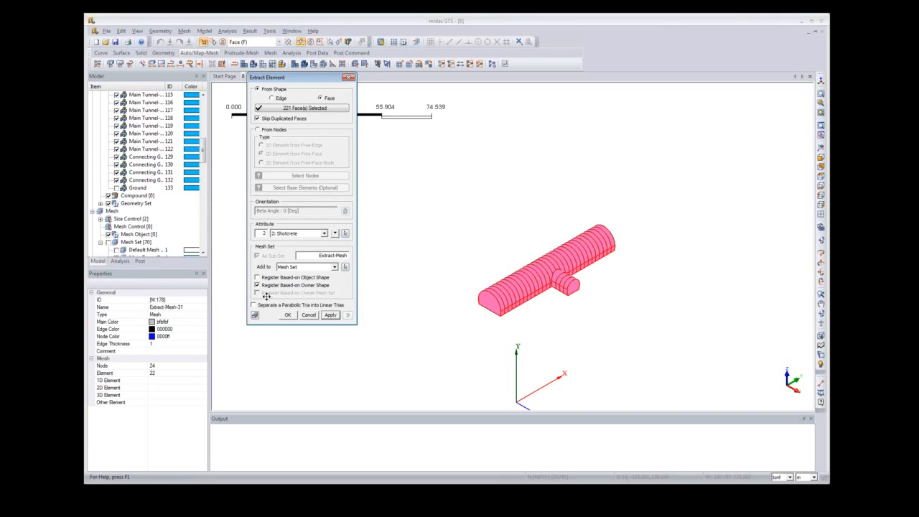
click(287, 315)
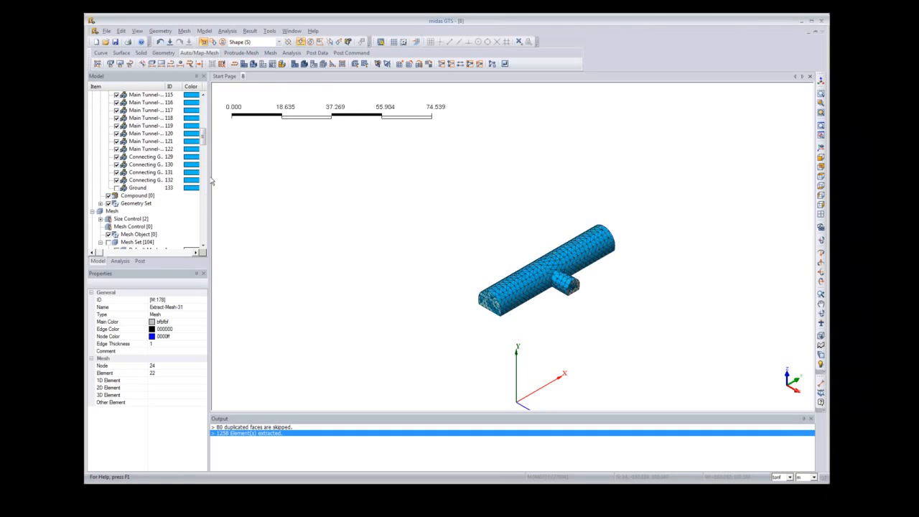
Step: Delete the extracted elements on the connecting tunnel's outer end face, including affected nodes and empty mesh sets
drag(204, 144, 204, 217)
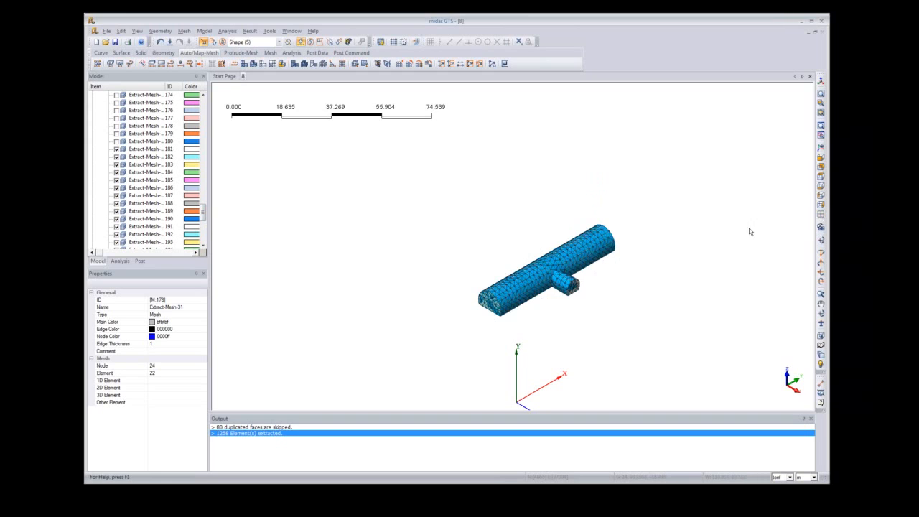
click(821, 158)
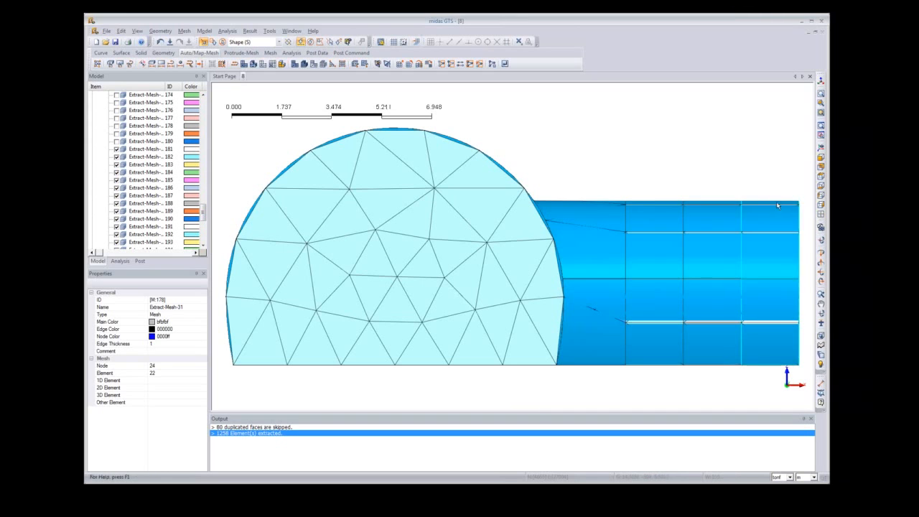
click(205, 31)
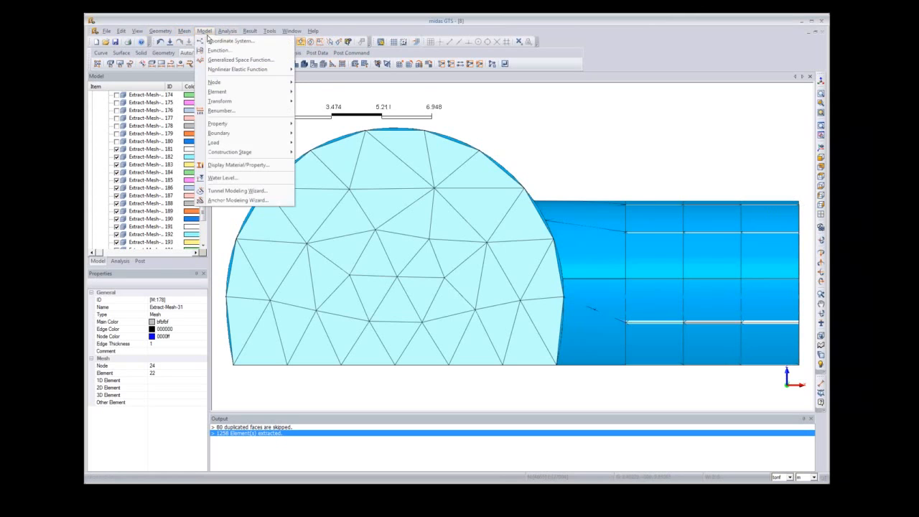
mouse_move(226, 92)
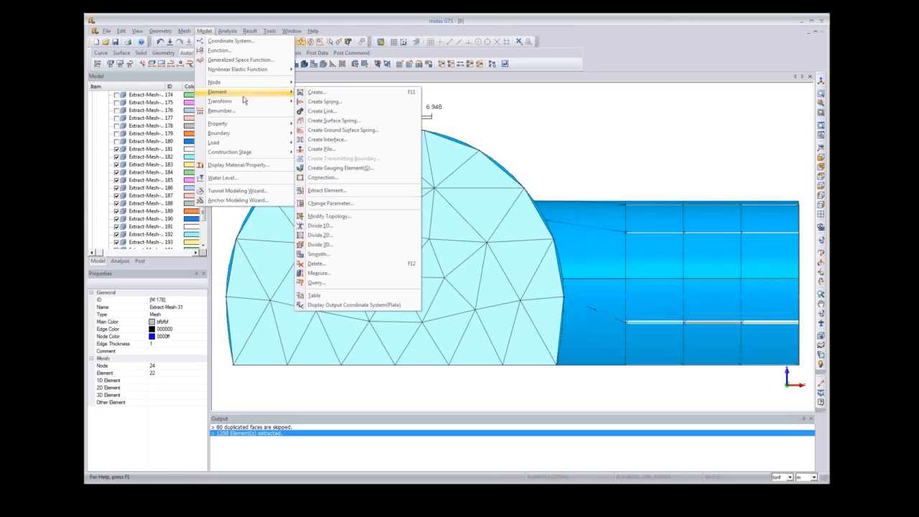
click(346, 271)
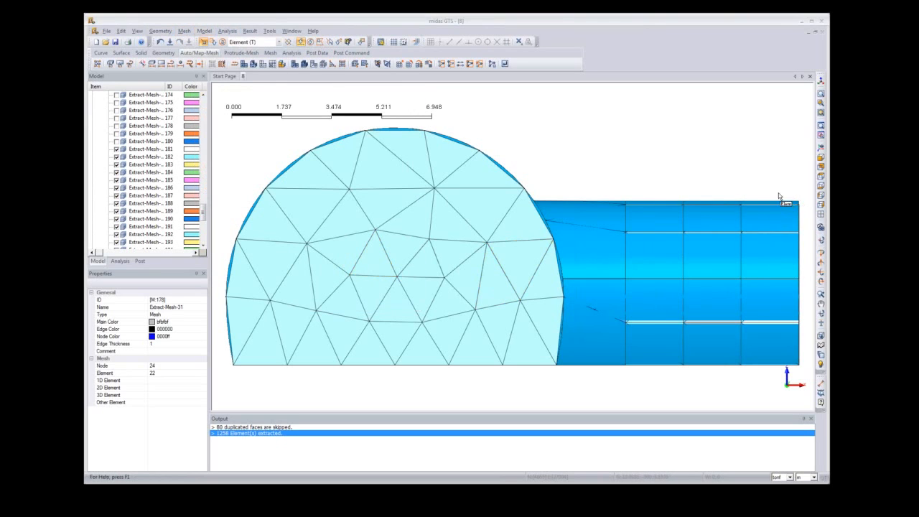
drag(791, 185, 813, 385)
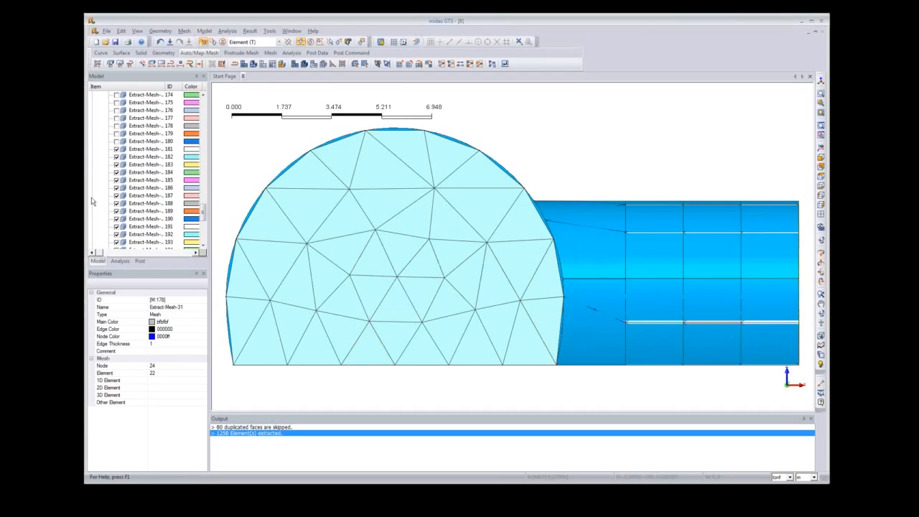
key(Delete)
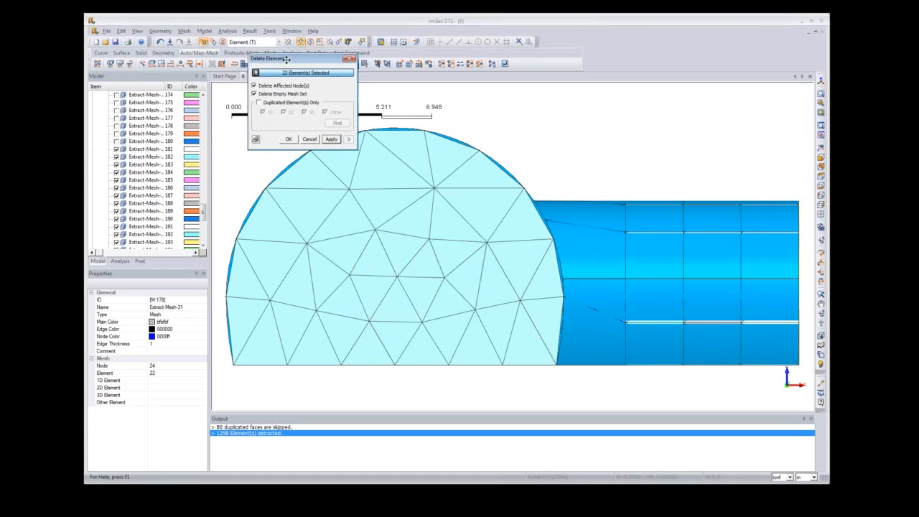
click(290, 141)
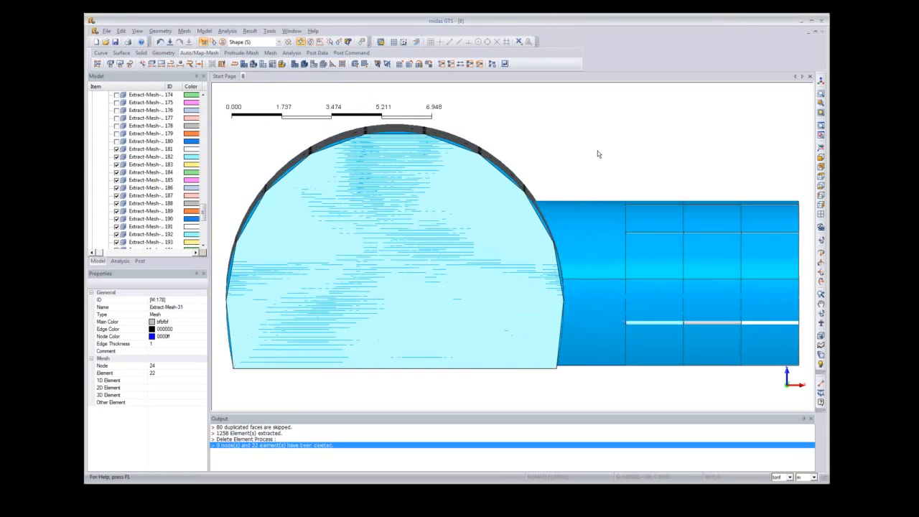
mouse_move(599, 154)
middle_down()
mouse_move(518, 166)
mouse_move(590, 164)
mouse_move(593, 148)
mouse_move(608, 156)
middle_up()
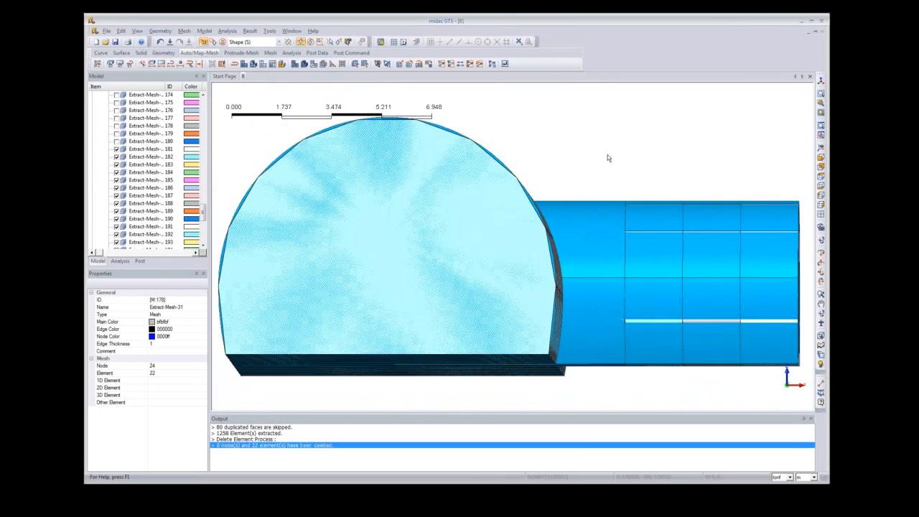
Step: Delete the extracted elements along the bottom of the main and connecting tunnels, including affected nodes and empty mesh sets
click(821, 160)
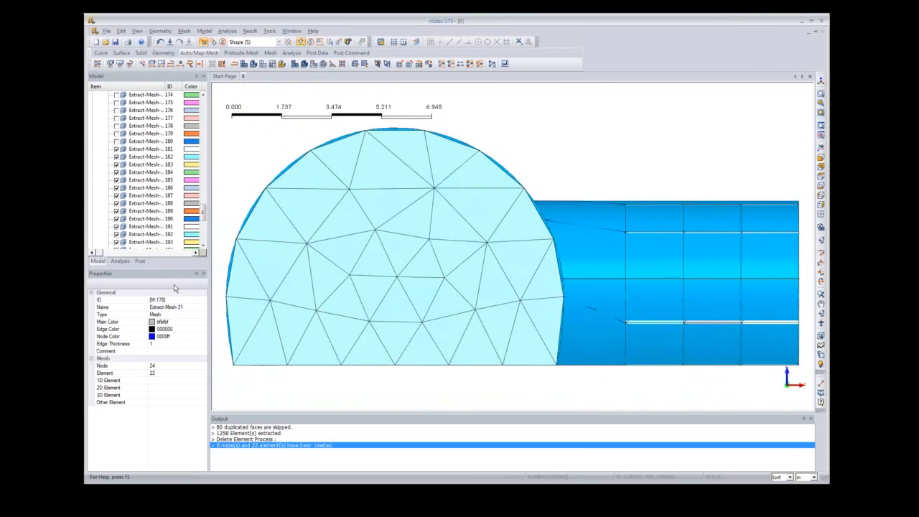
click(204, 31)
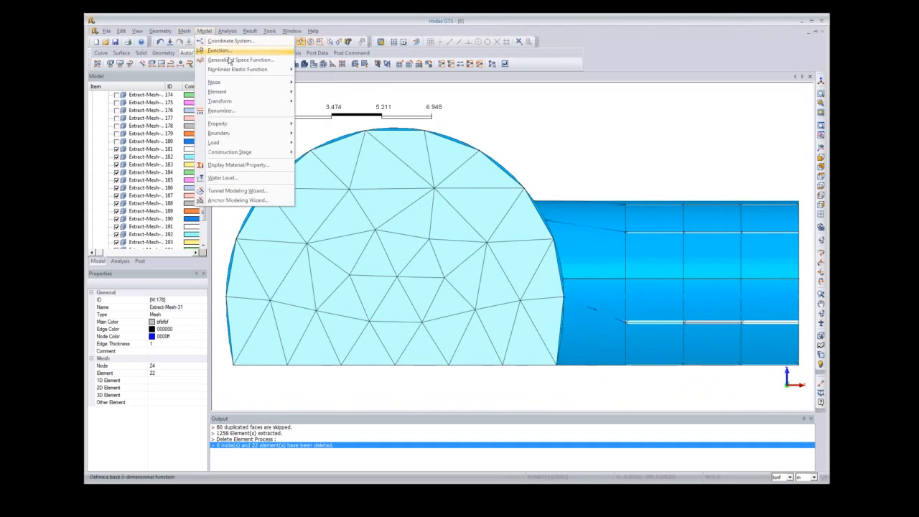
mouse_move(287, 92)
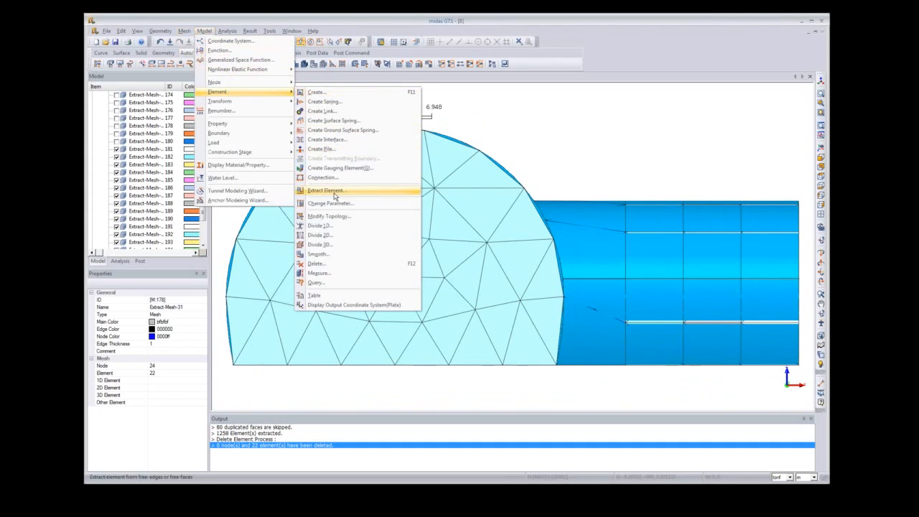
click(330, 264)
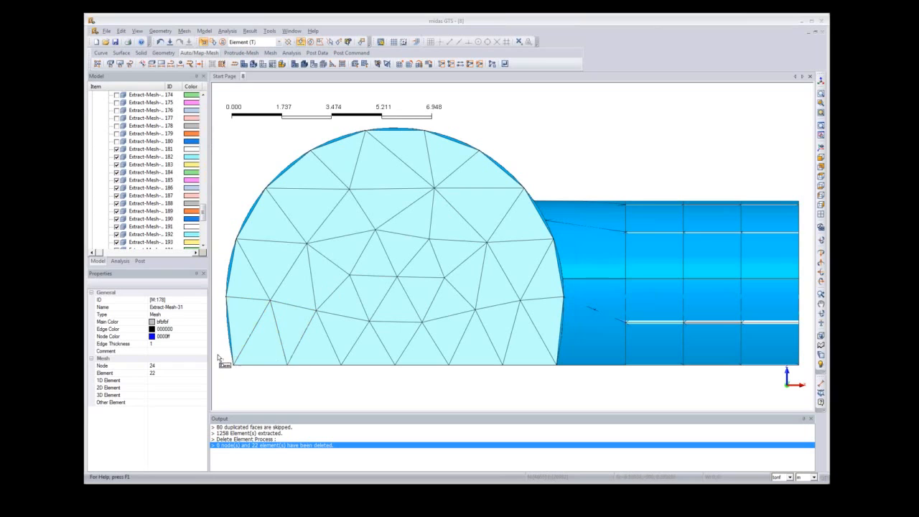
drag(218, 356, 808, 382)
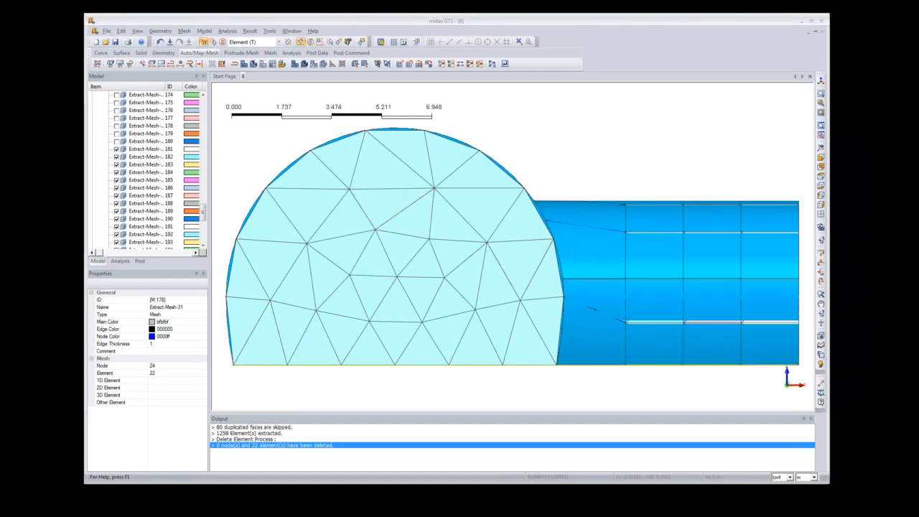
key(Delete)
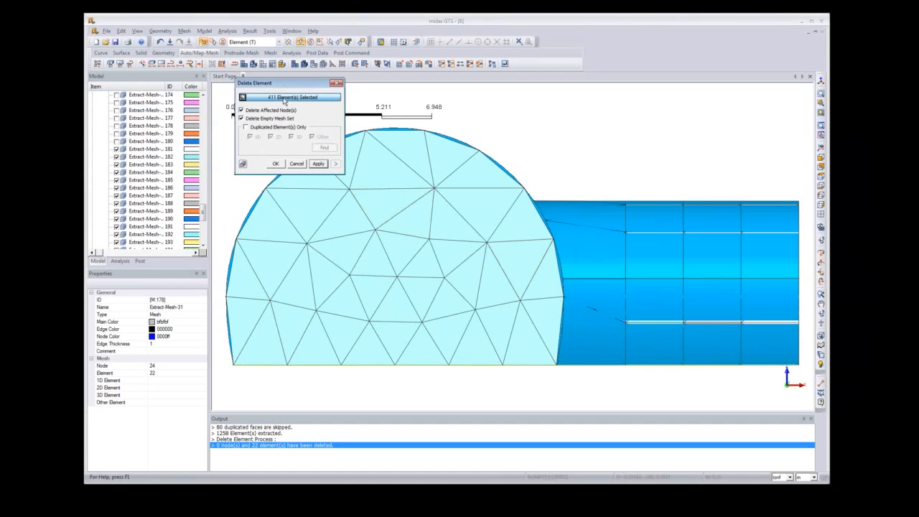
click(275, 163)
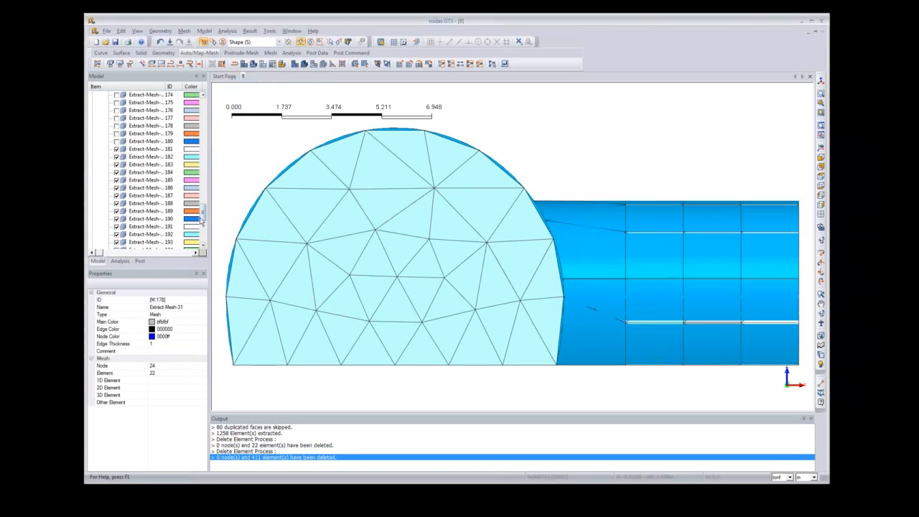
middle_drag(235, 191, 291, 139)
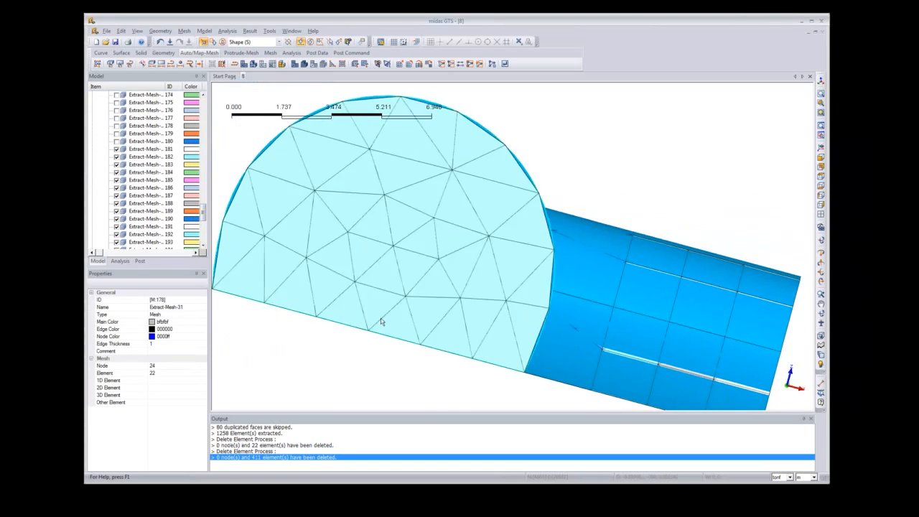
mouse_move(381, 320)
middle_down()
mouse_move(443, 302)
mouse_move(392, 330)
middle_up()
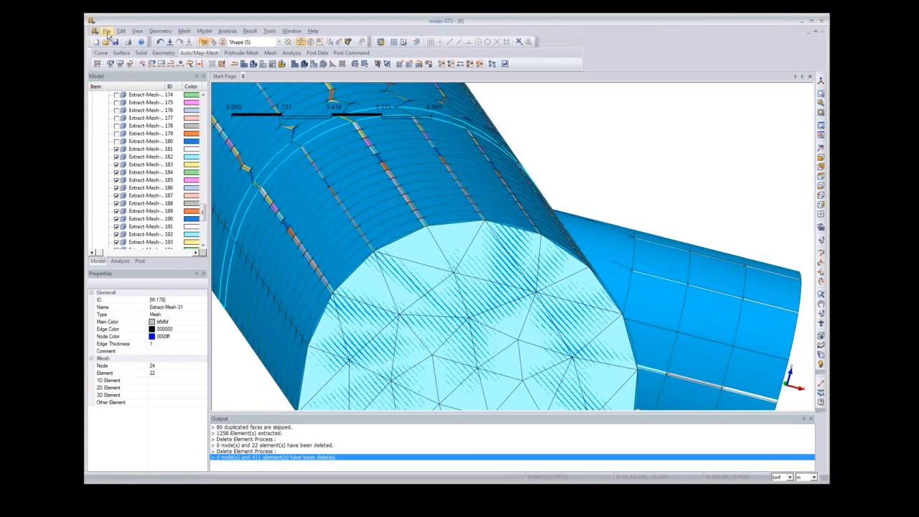
Step: Open project file 9 from the Tunnel Webinar folder without saving the changes to 8, and turn off the grid
click(106, 32)
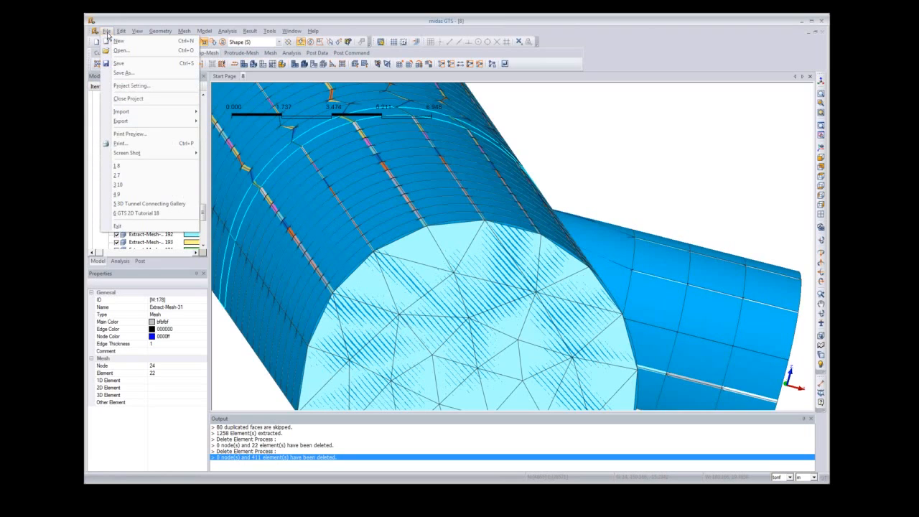
click(119, 51)
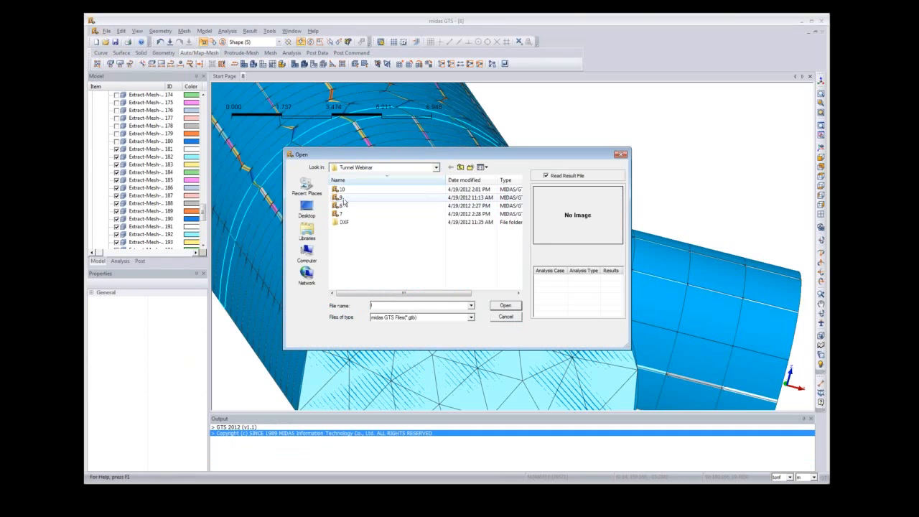
double_click(340, 198)
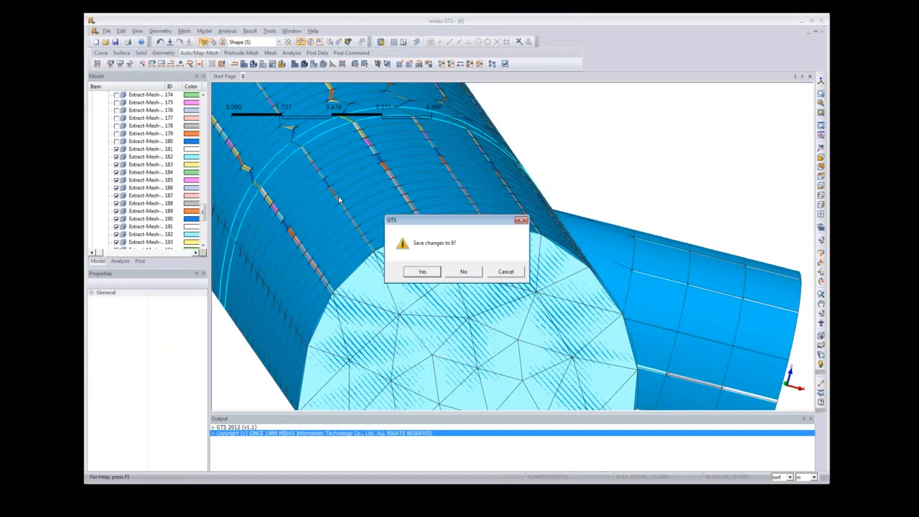
click(464, 272)
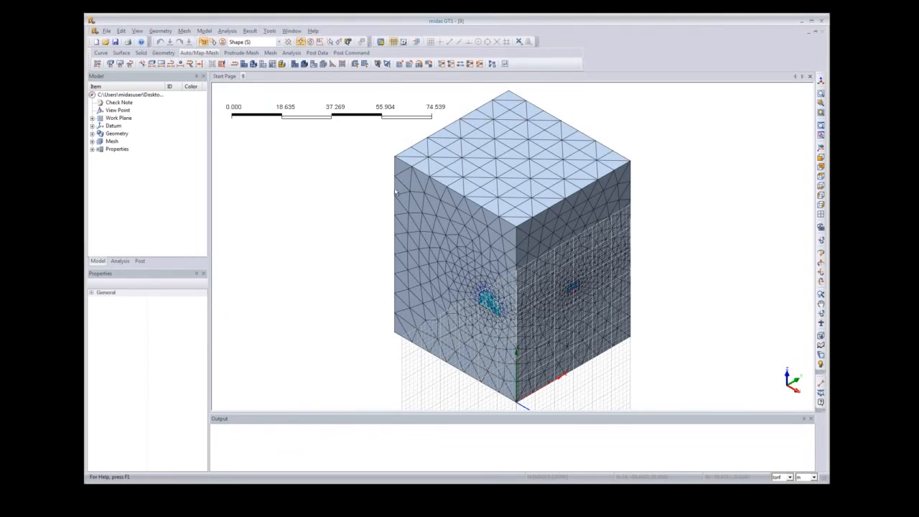
click(393, 42)
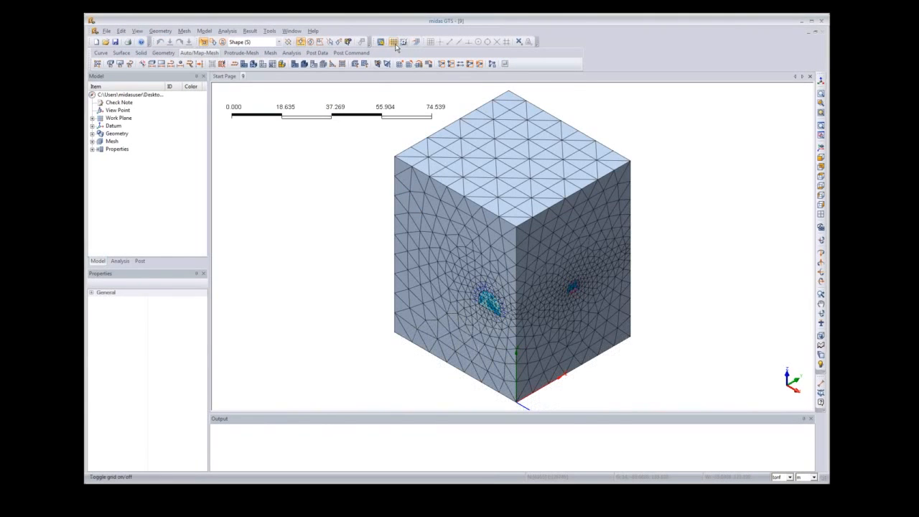
Step: Hide the Ground mesh set so that only the tunnel meshes are displayed
click(92, 142)
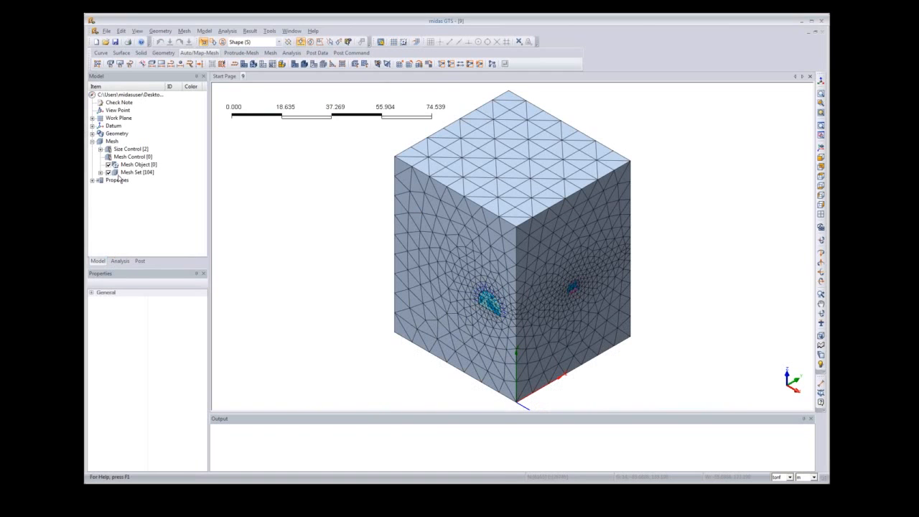
click(100, 172)
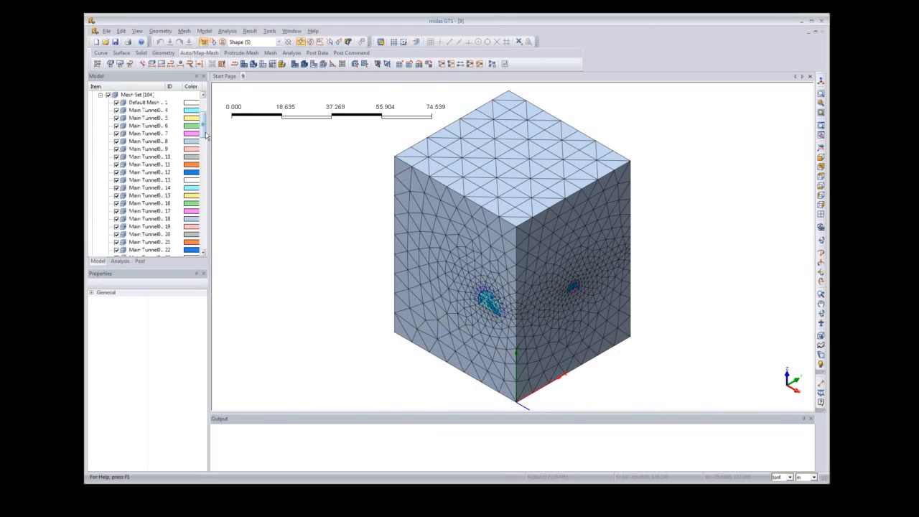
scroll(207, 138, down, 3)
scroll(207, 140, down, 7)
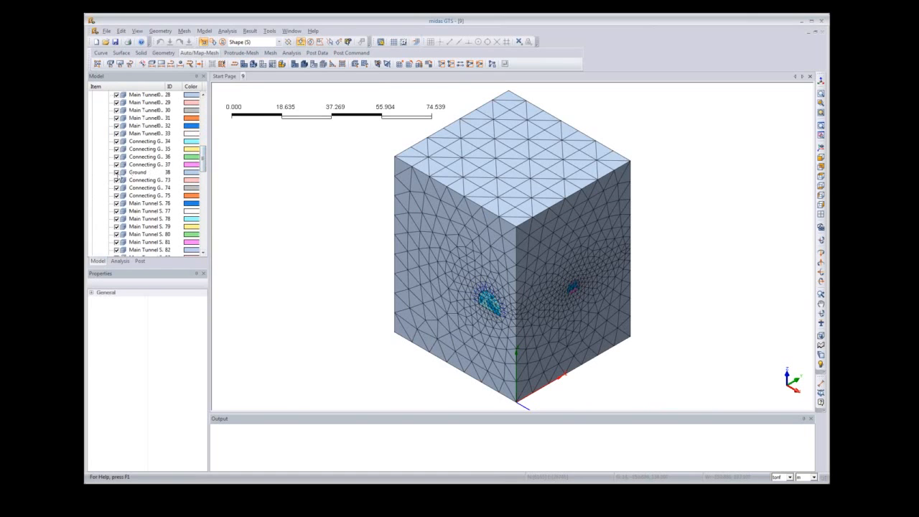
click(116, 172)
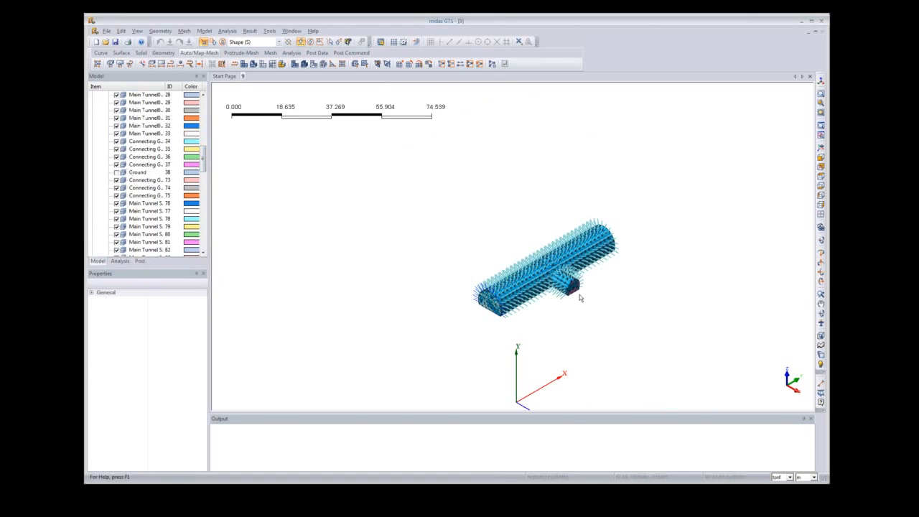
scroll(567, 289, up, 2)
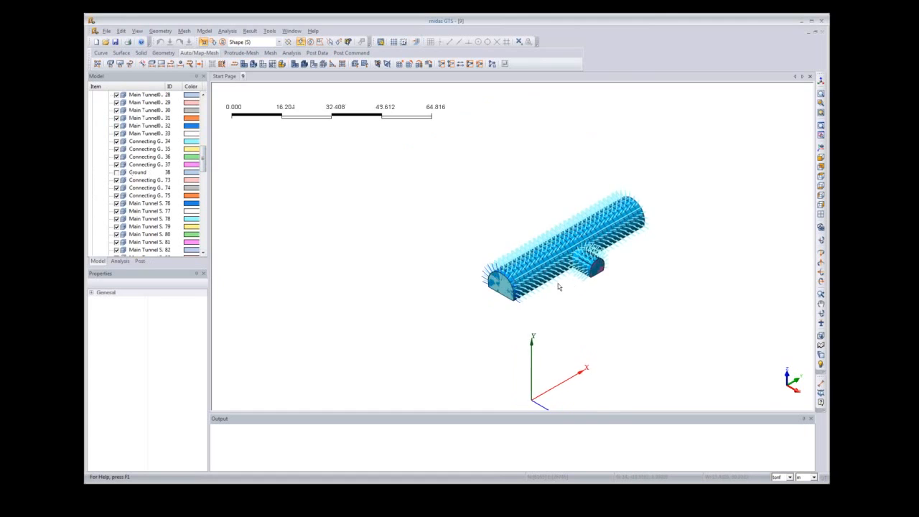
middle_drag(558, 287, 512, 299)
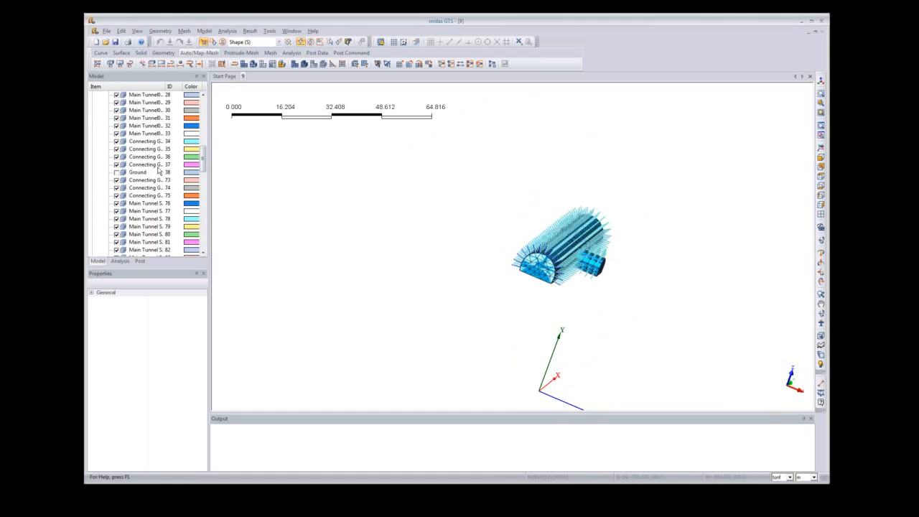
Step: Hide the mesh sets from Connecting Gallery004 (ID 37) back to the default mesh set, without merging any of them
drag(156, 165, 164, 127)
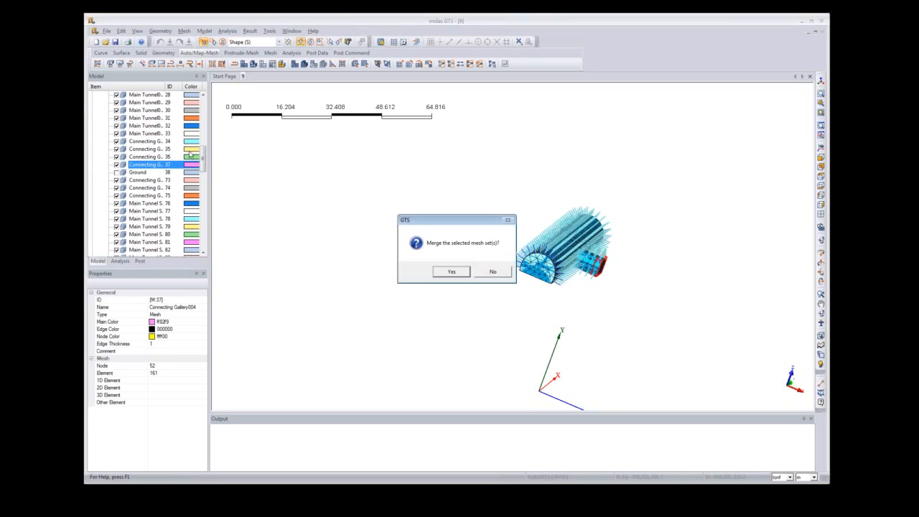
click(505, 275)
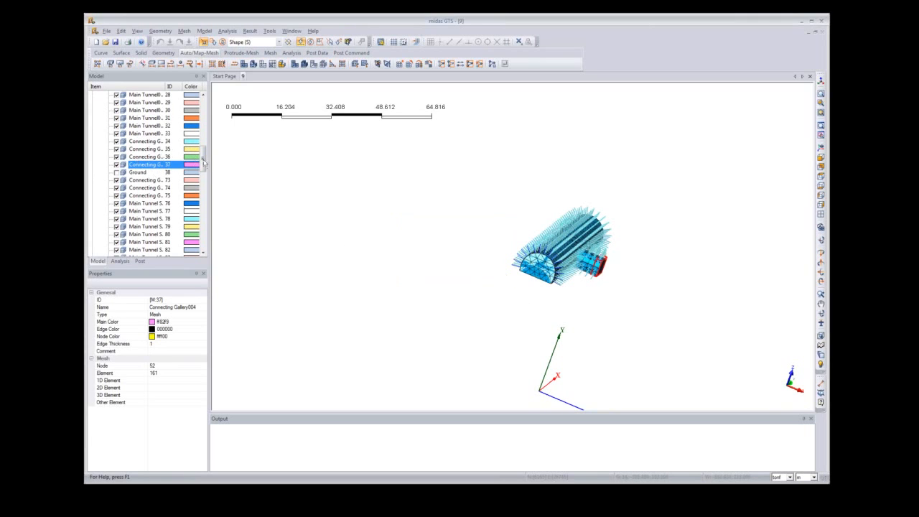
drag(204, 164, 205, 108)
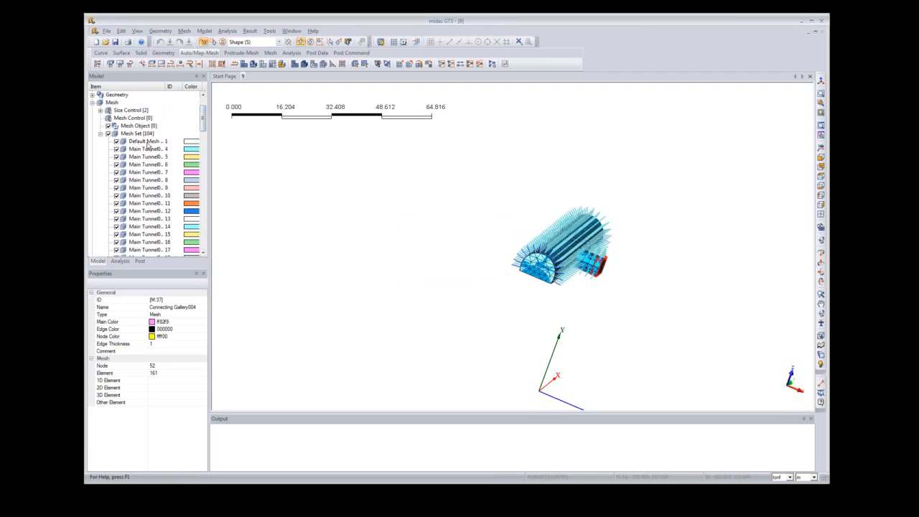
shift+click(147, 143)
click(117, 142)
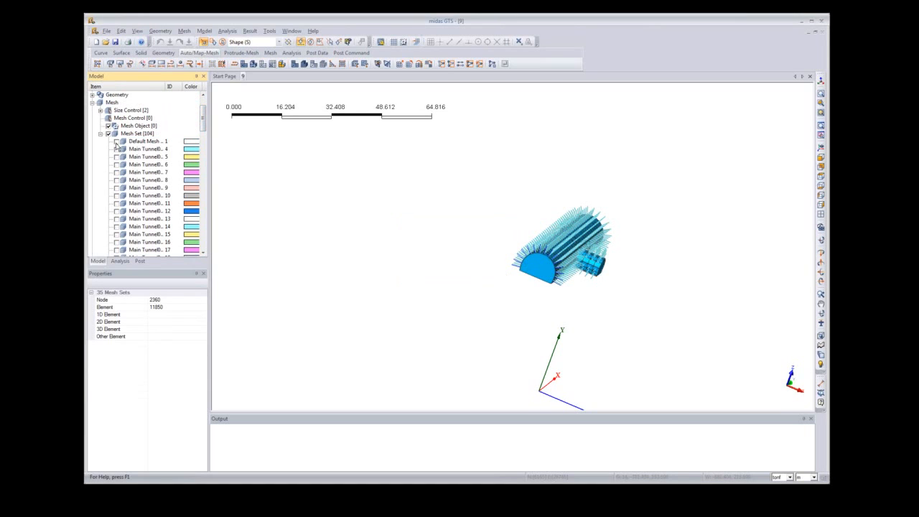
scroll(204, 133, down, 2)
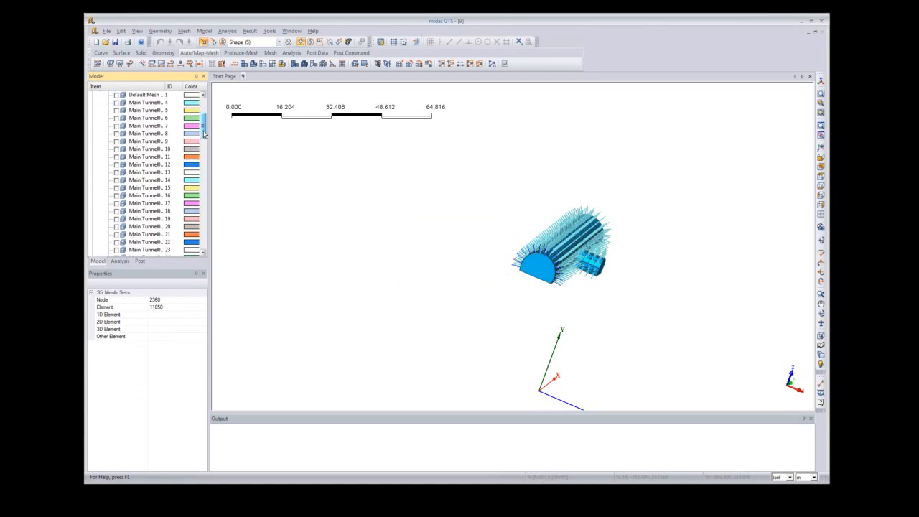
drag(204, 133, 203, 176)
click(146, 127)
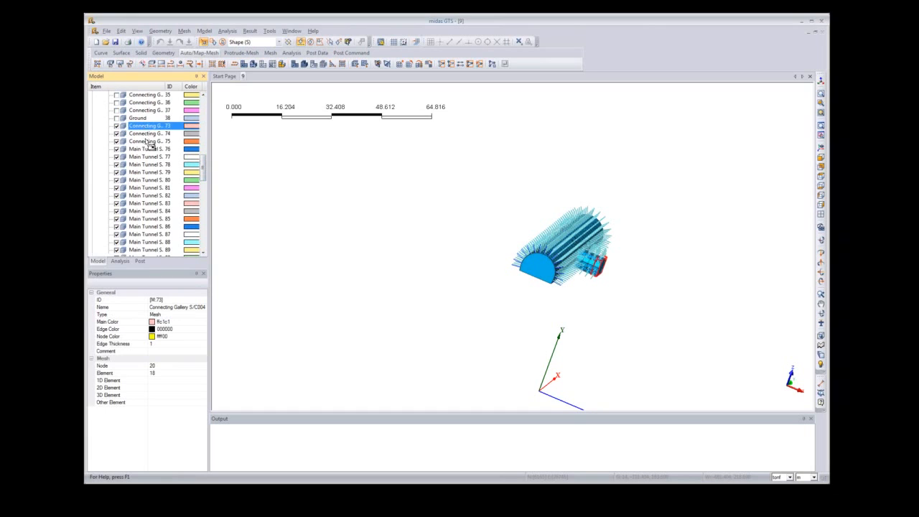
drag(147, 142, 150, 144)
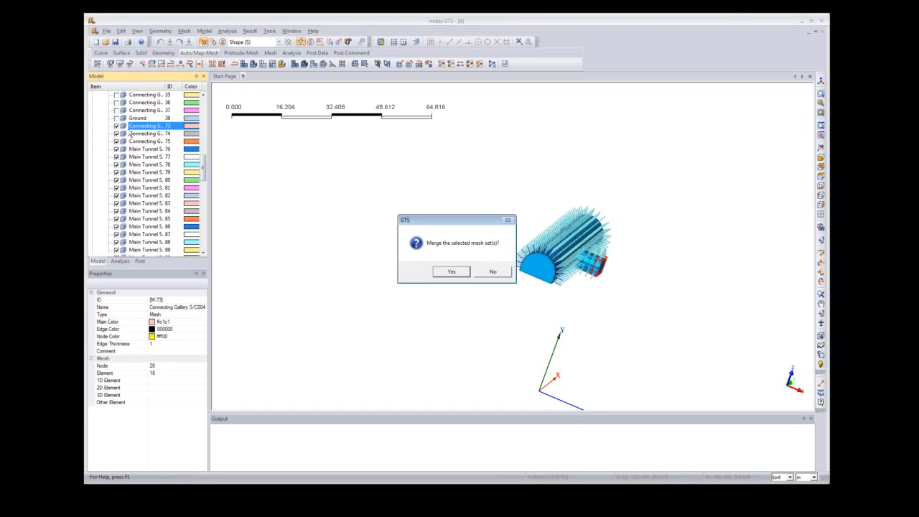
click(509, 274)
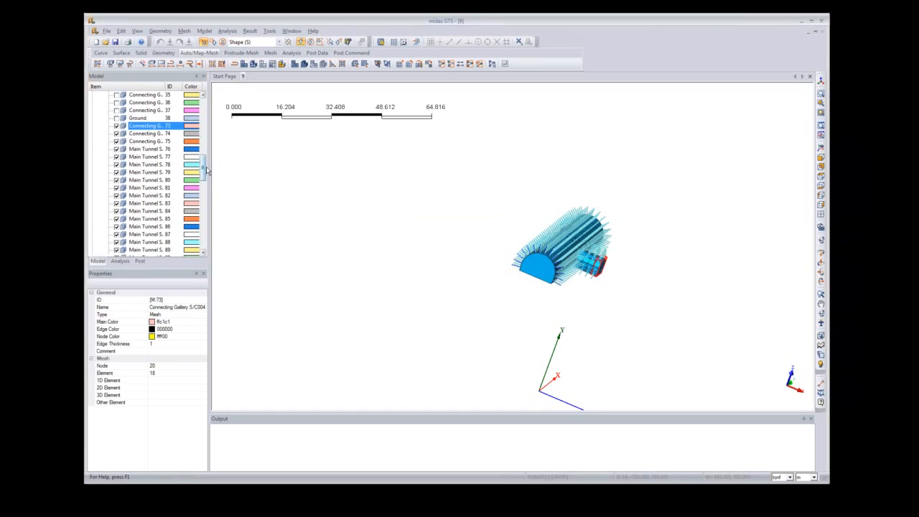
Step: Hide the rock bolt mesh sets, selecting the range from Connecting Gallery R/B004 (ID 146) back to ID 106
drag(204, 174, 205, 207)
click(150, 243)
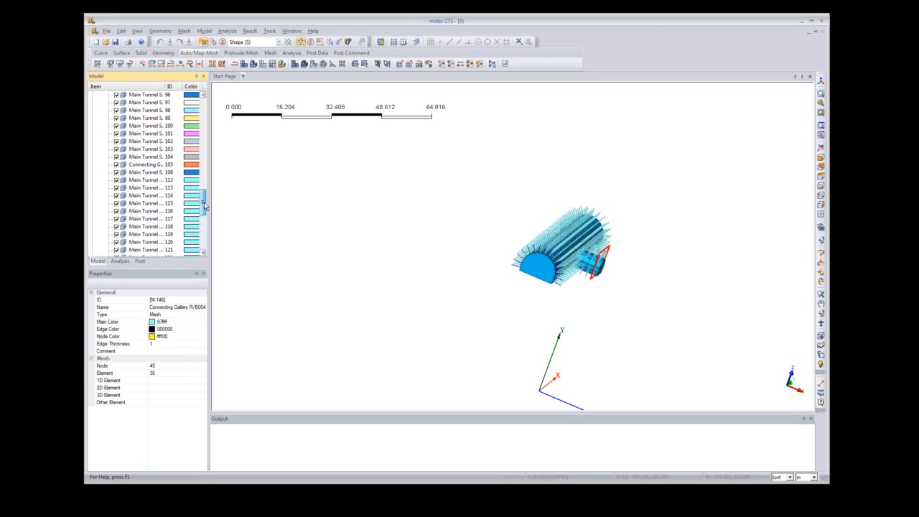
shift+click(144, 180)
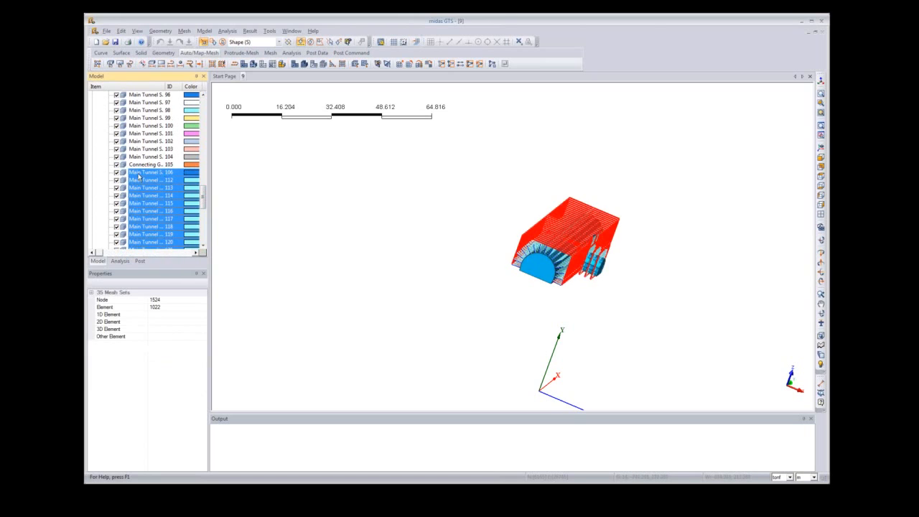
click(118, 179)
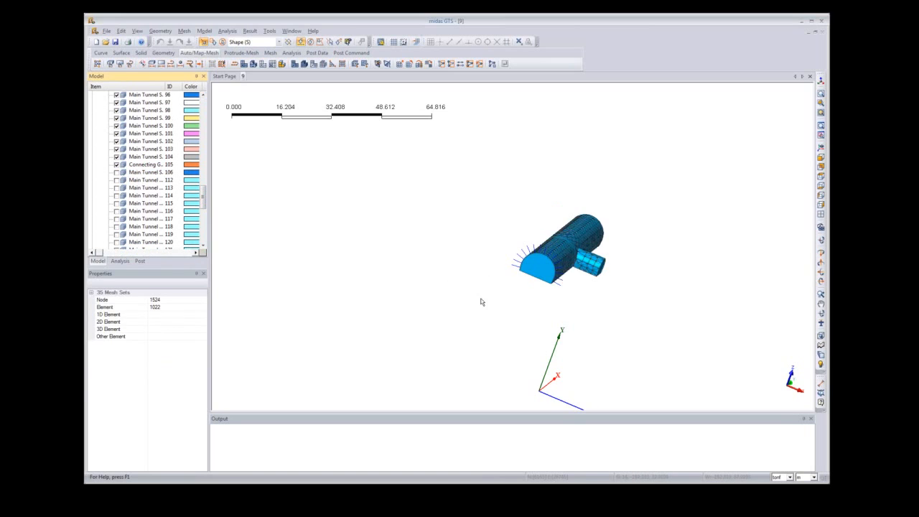
middle_drag(481, 301, 649, 305)
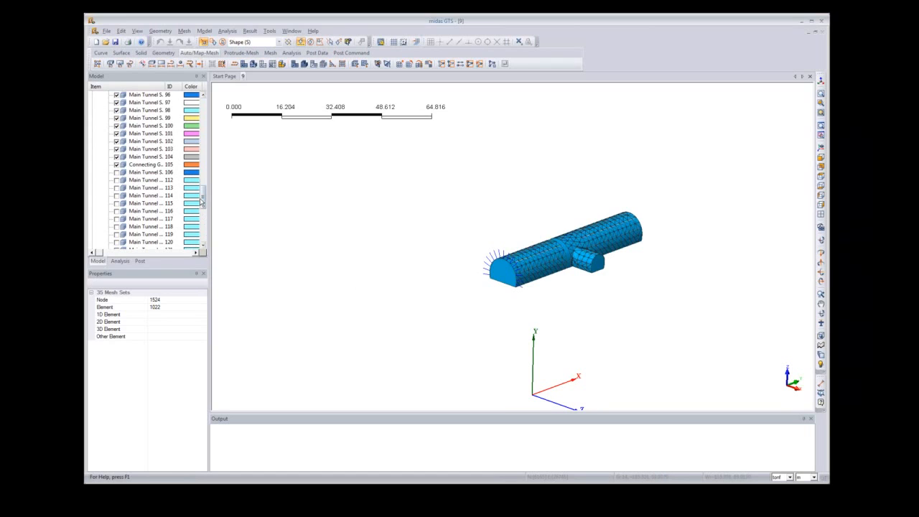
Step: Hide all the geometry solids so that only the shotcrete lining meshes are displayed
drag(204, 201, 205, 108)
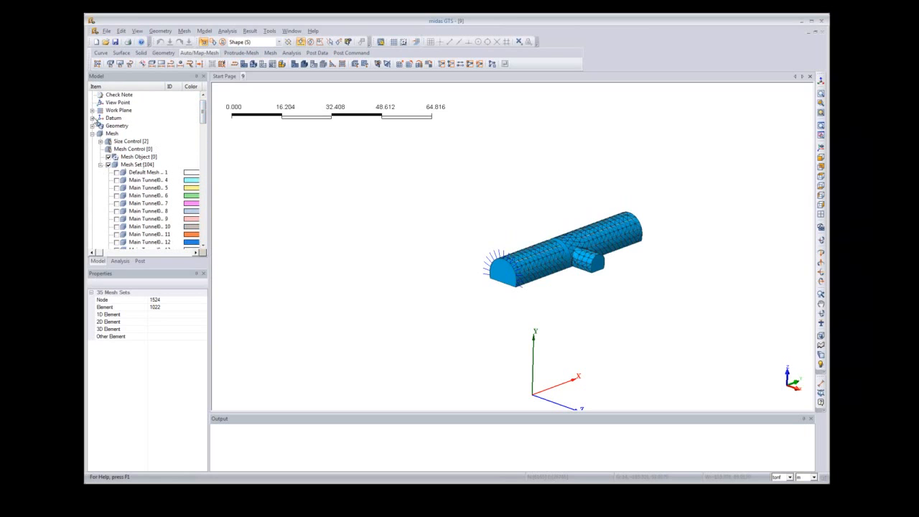
click(92, 125)
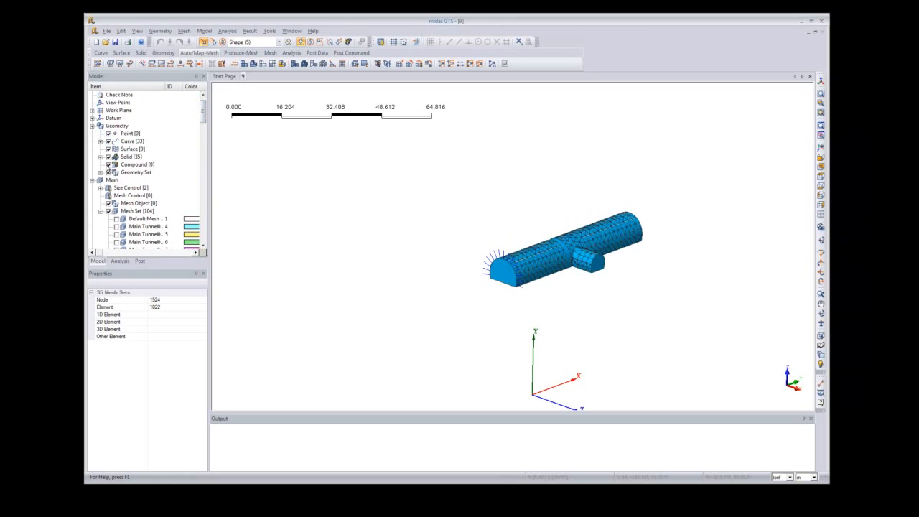
click(108, 157)
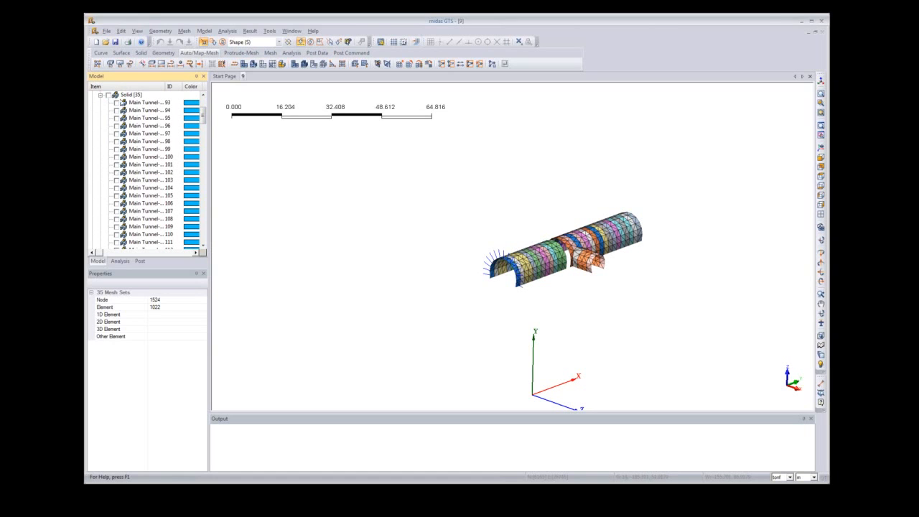
Step: Show all the geometry solids again in isometric view and open the Supports definition for the Common BC set
click(108, 96)
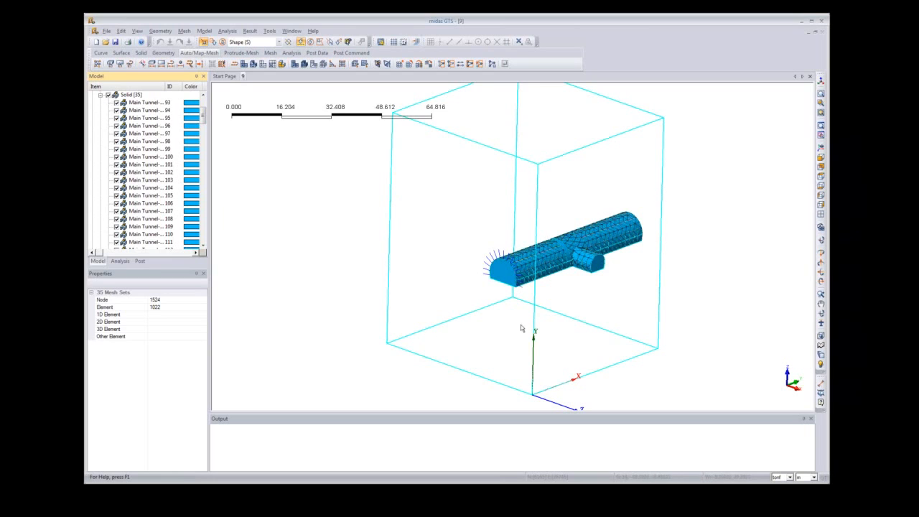
click(821, 81)
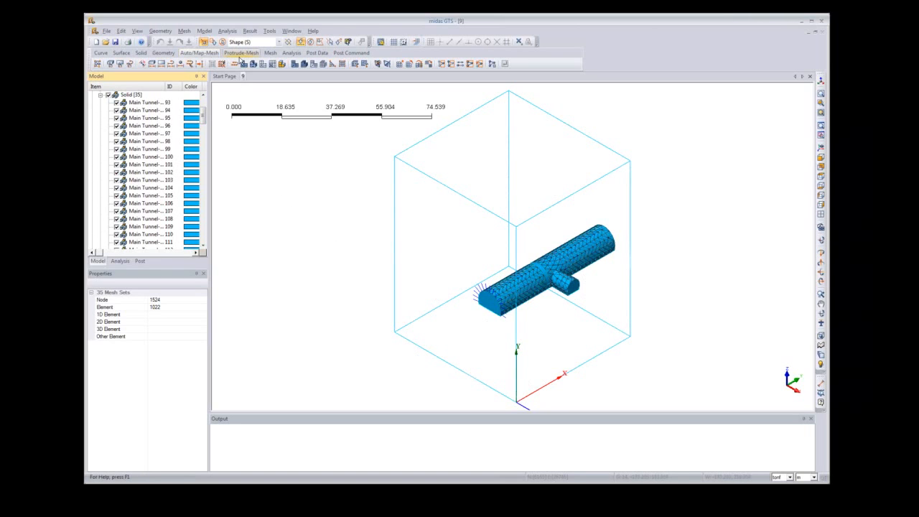
click(295, 54)
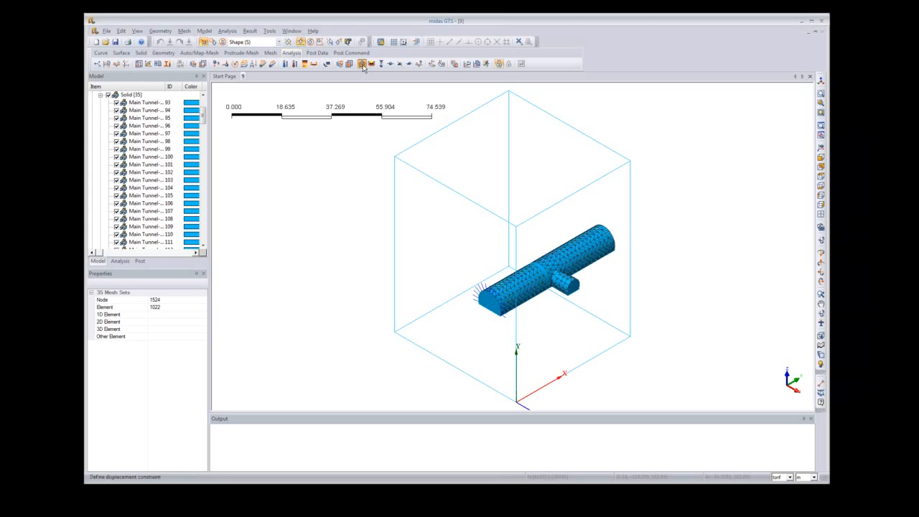
click(362, 64)
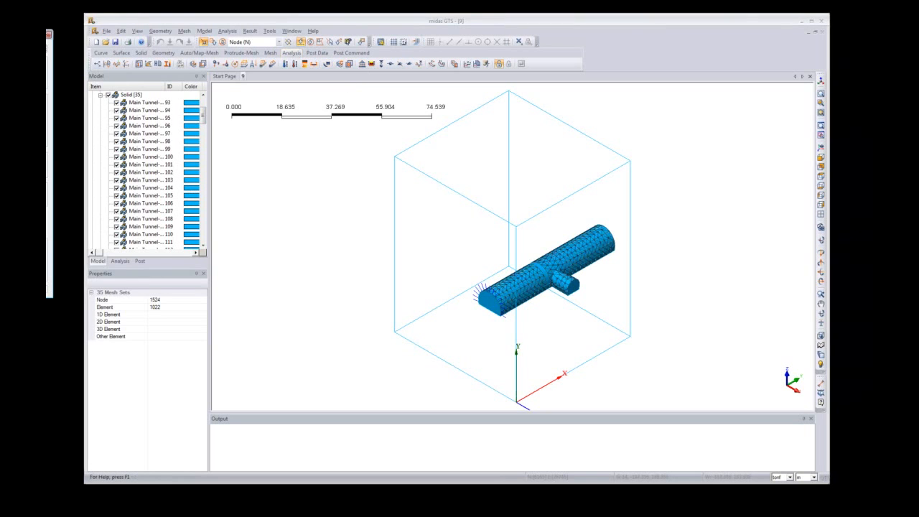
drag(0, 35, 268, 73)
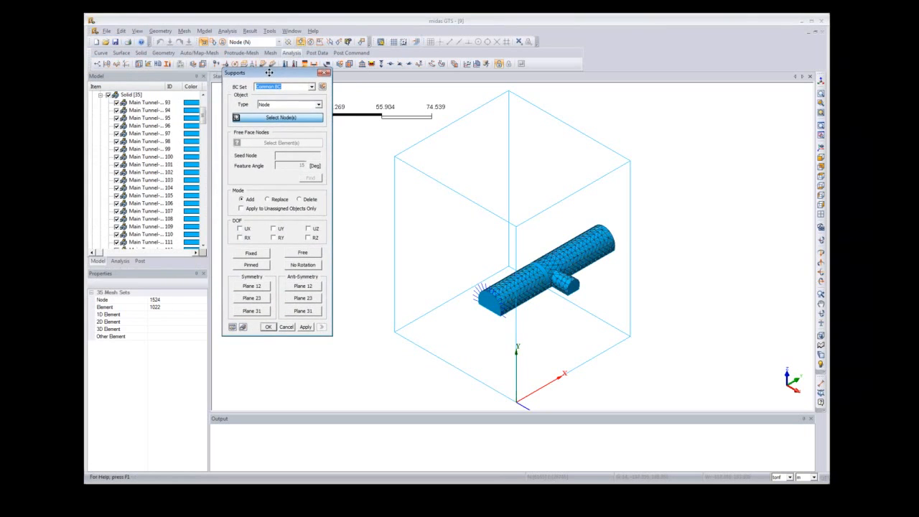
Step: Restrain UX on the nodes of the ground block's face with the connecting gallery opening and of the opposite face, in Common BC
click(287, 118)
click(278, 45)
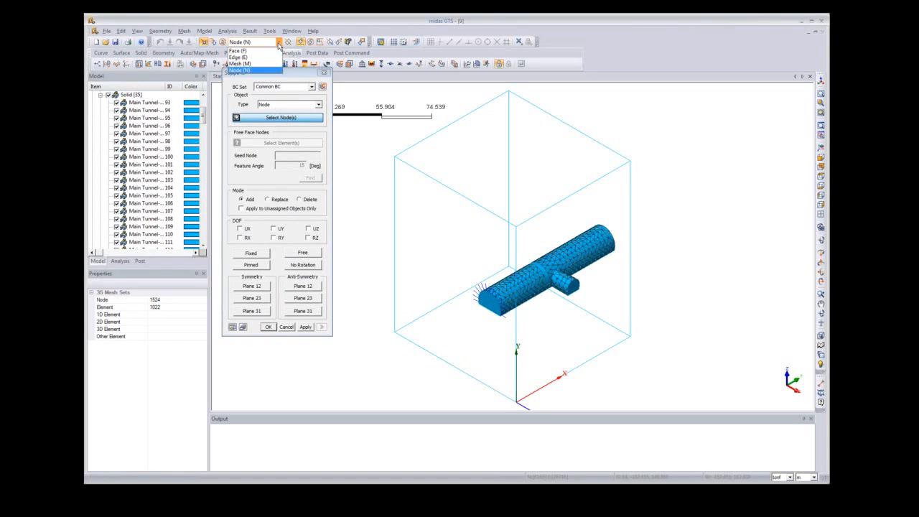
click(251, 54)
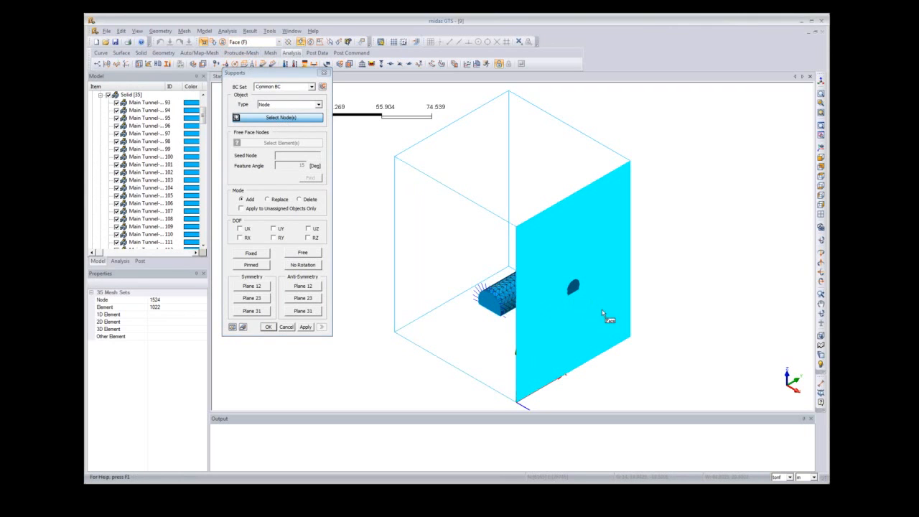
click(604, 315)
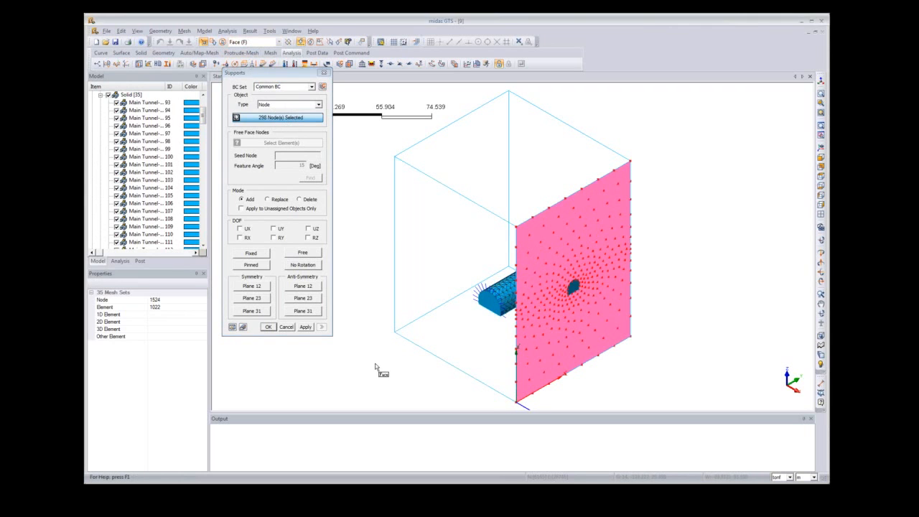
middle_drag(380, 370, 370, 312)
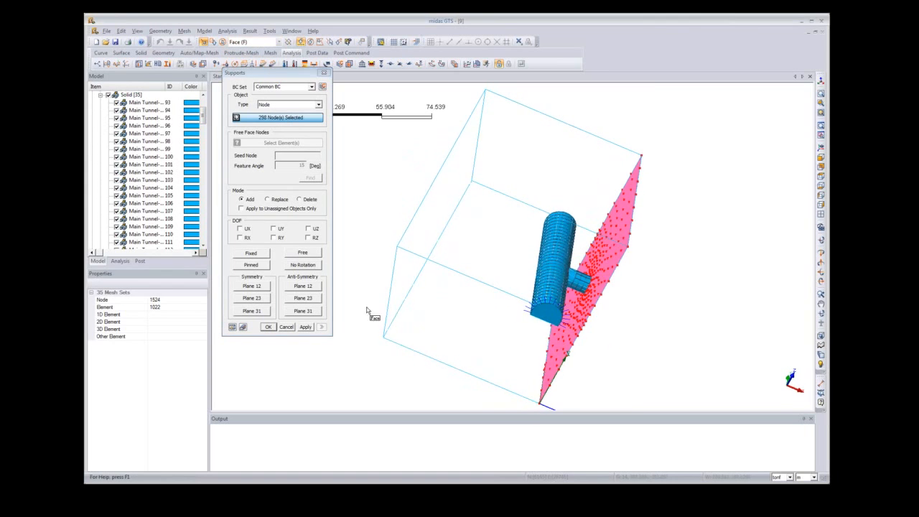
click(460, 199)
middle_drag(653, 332, 541, 296)
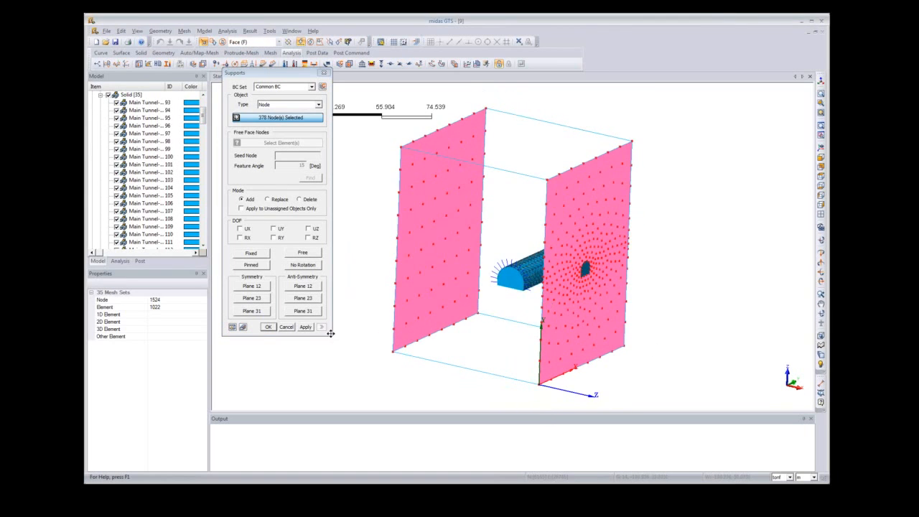
click(239, 229)
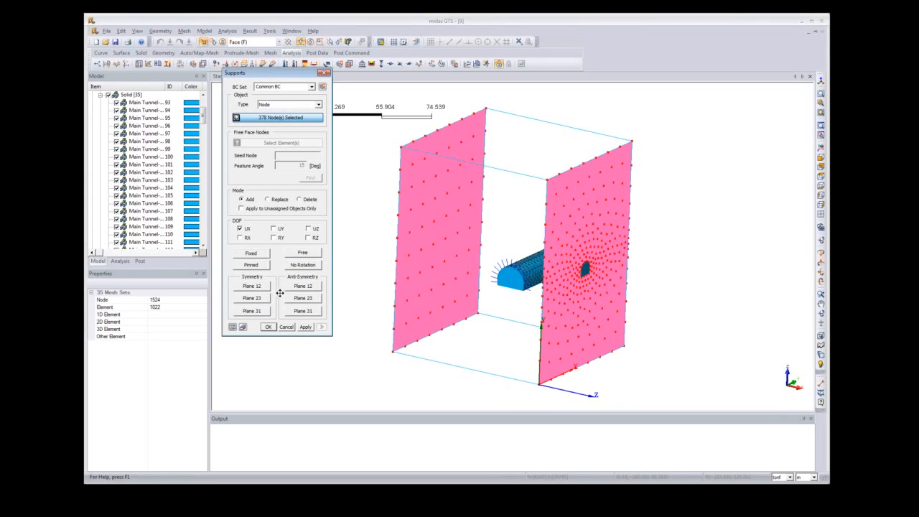
click(305, 328)
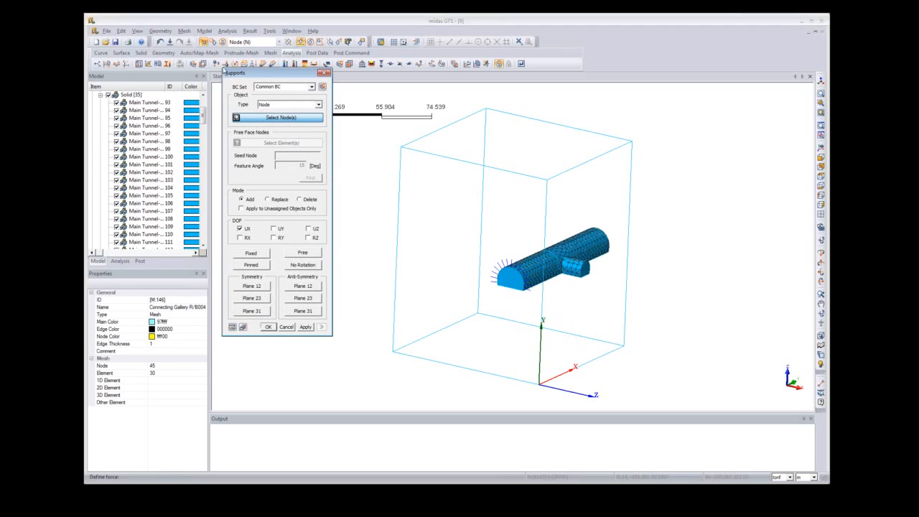
Step: Restrain only UY on the nodes of the ground block's two end faces pierced by the main tunnel, in Common BC
click(251, 42)
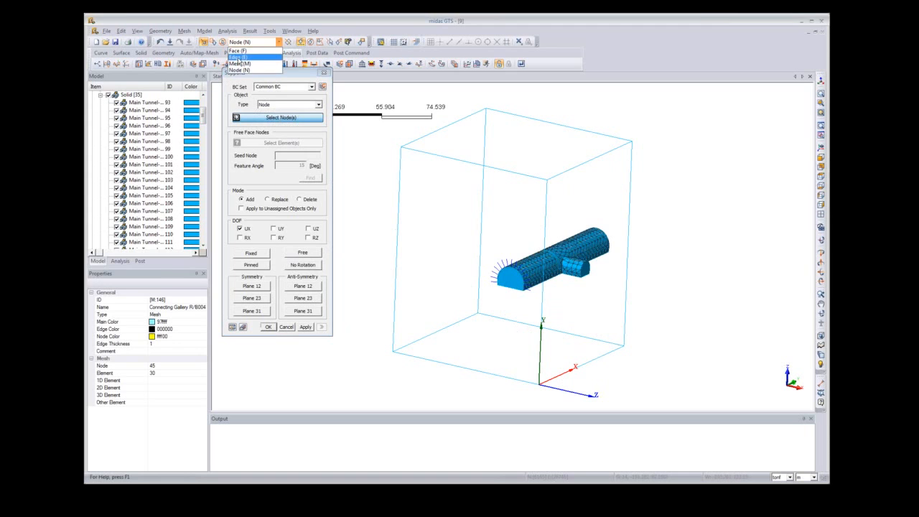
click(238, 50)
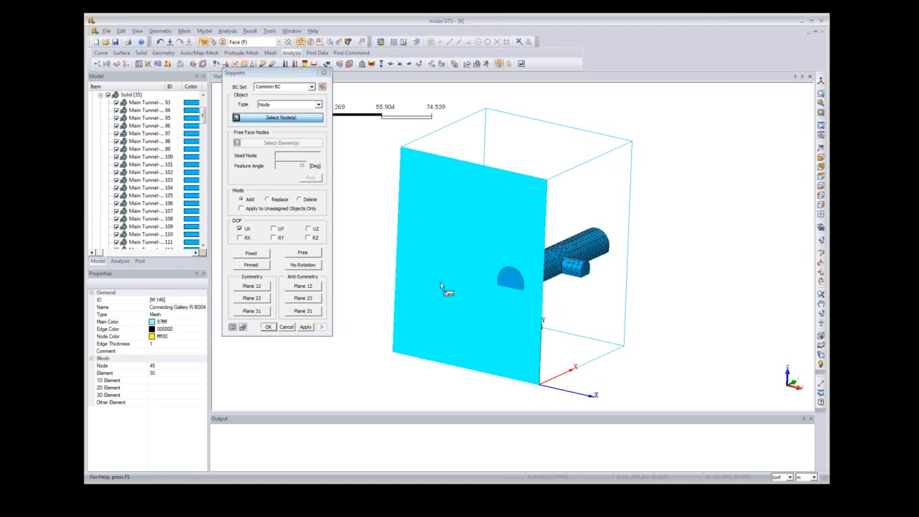
click(466, 258)
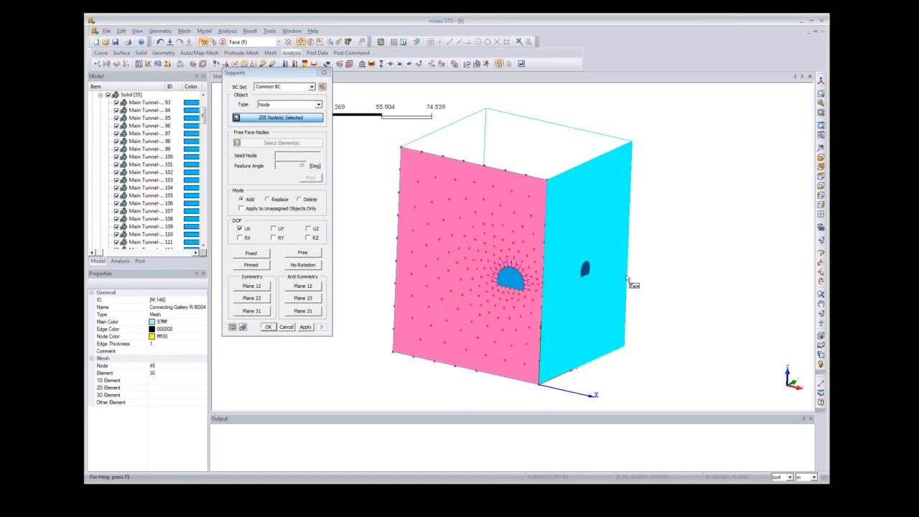
middle_drag(657, 364, 600, 328)
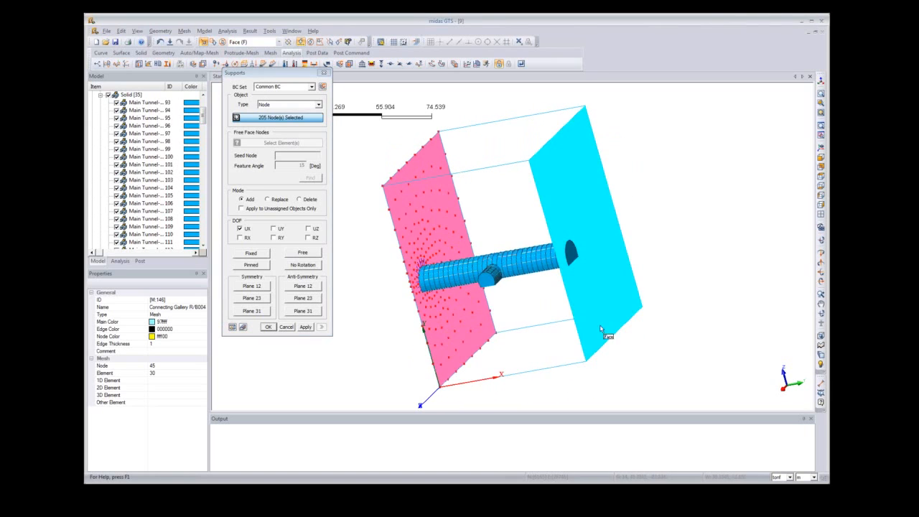
click(601, 329)
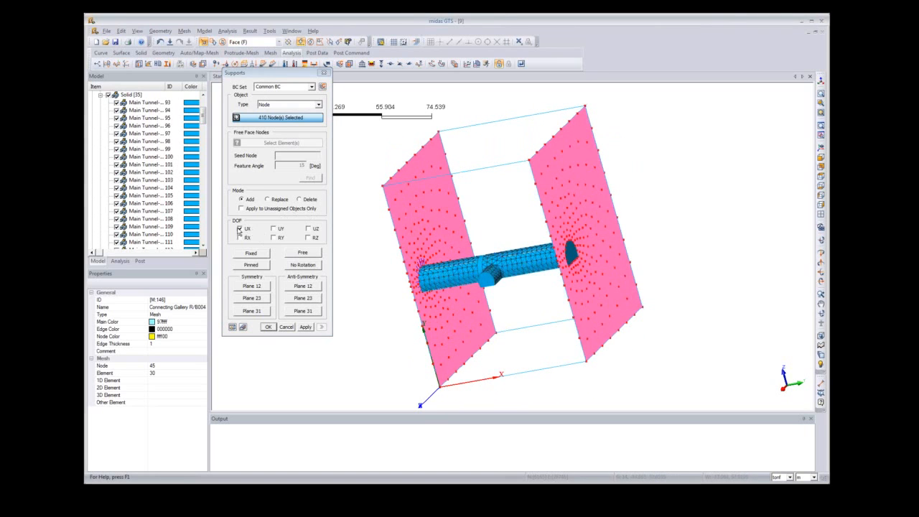
click(239, 228)
click(274, 229)
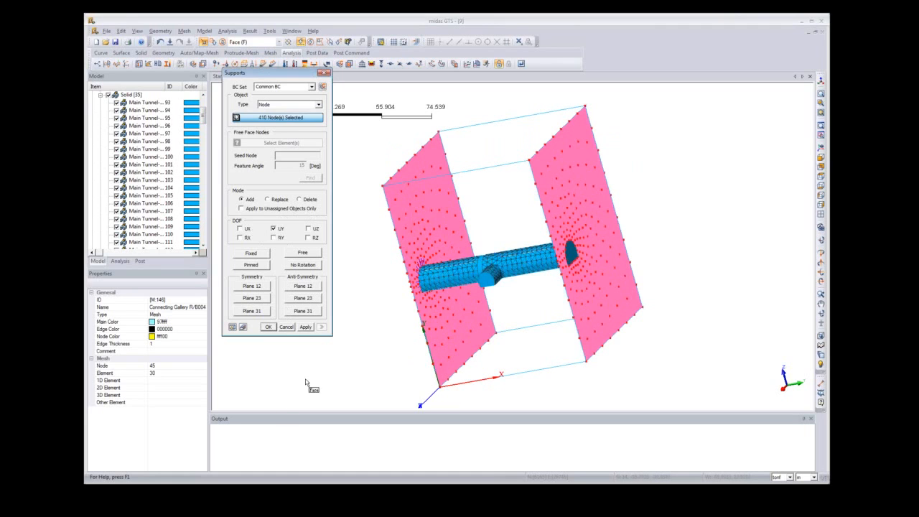
click(304, 328)
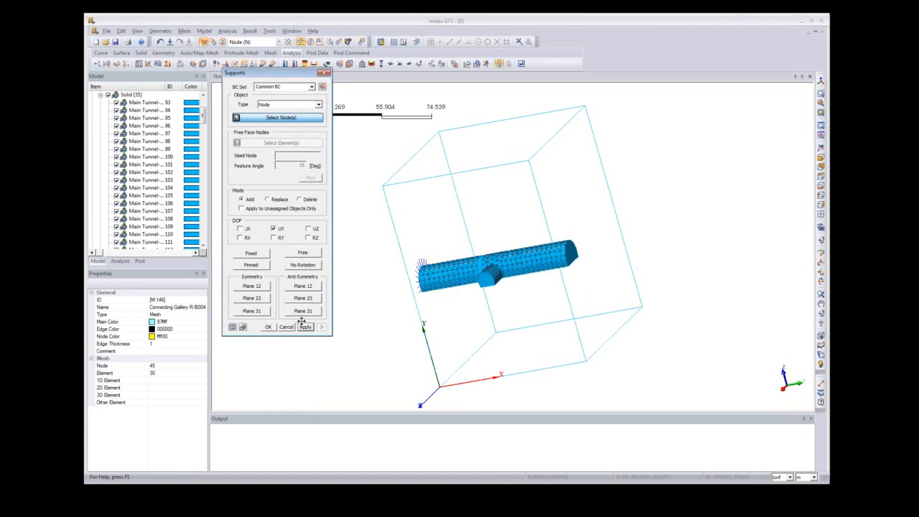
Step: Restrain only UZ on the nodes of the ground block's bottom face in Common BC and finish defining the supports
middle_drag(480, 323, 502, 259)
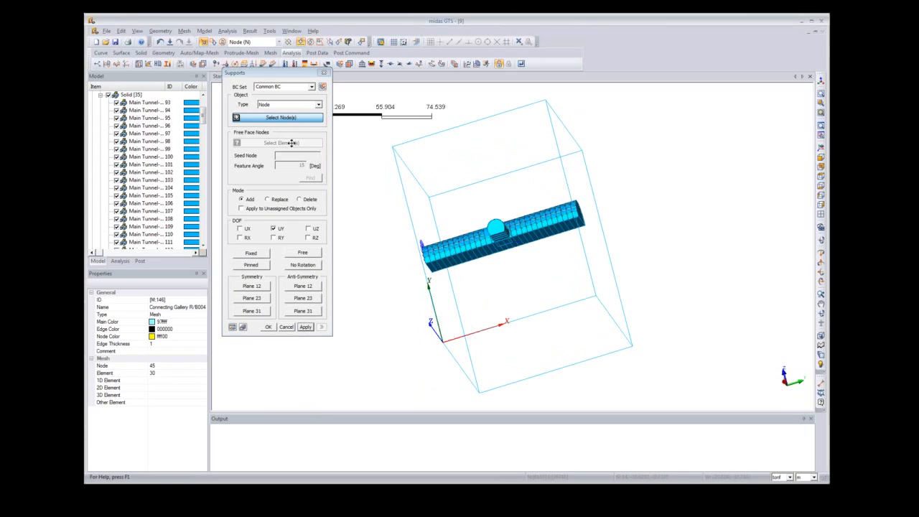
click(278, 42)
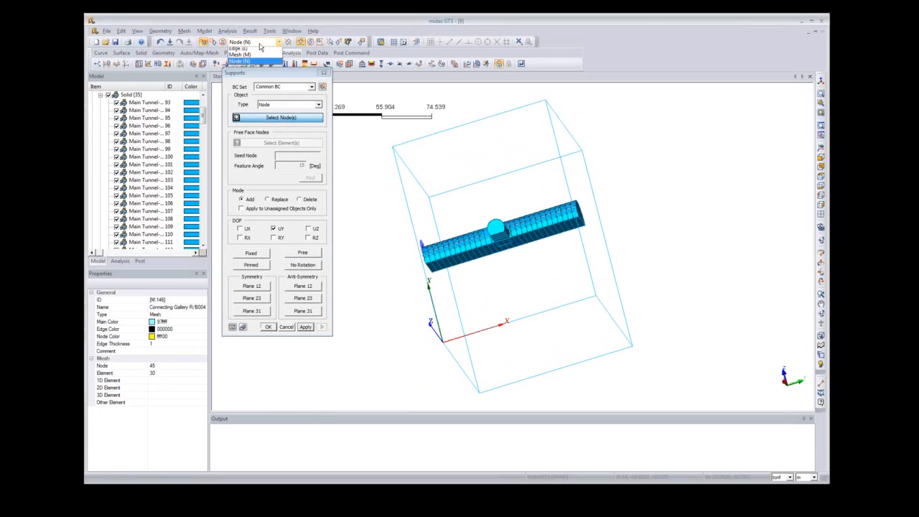
click(250, 55)
click(523, 353)
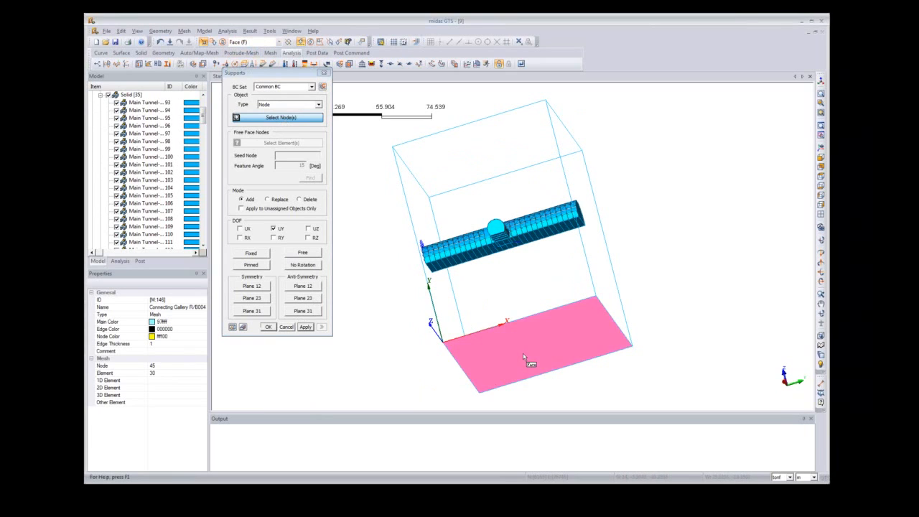
click(274, 229)
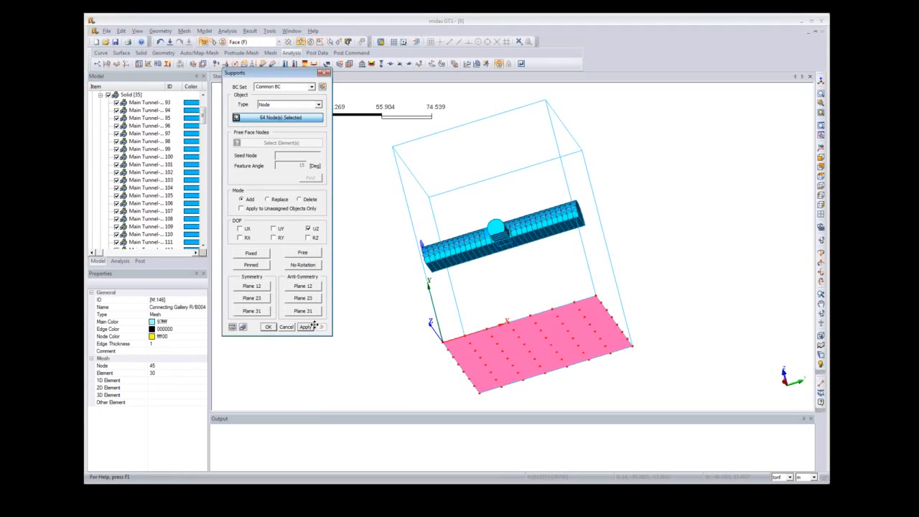
click(269, 327)
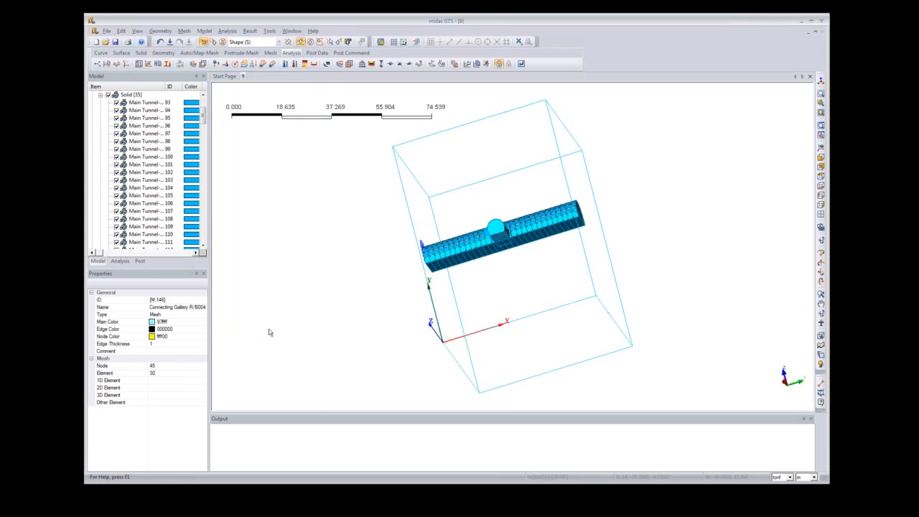
Step: Define the self-weight load in load set Self Weight with a Z factor of -1
middle_drag(320, 247, 424, 298)
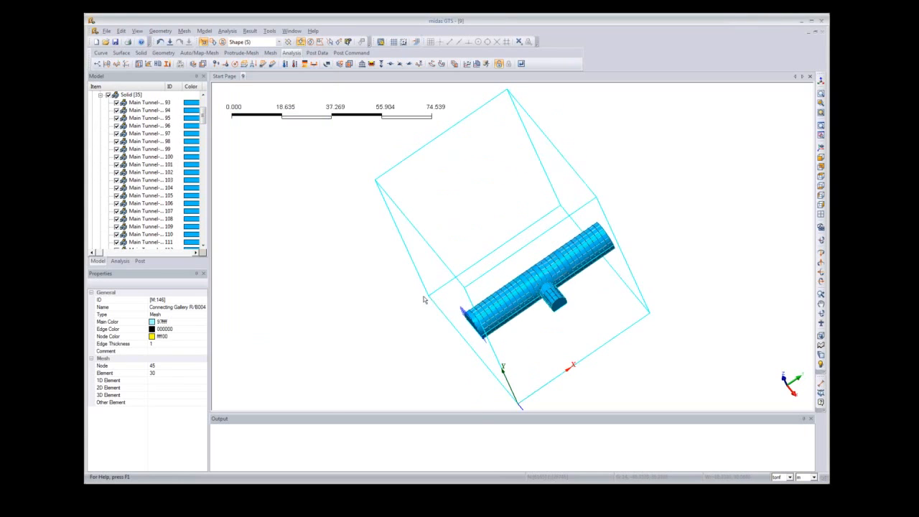
click(822, 82)
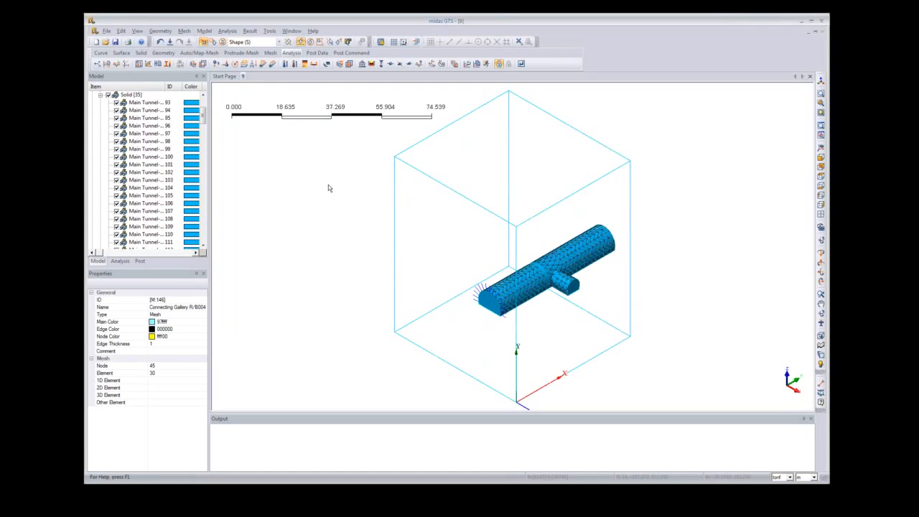
click(215, 64)
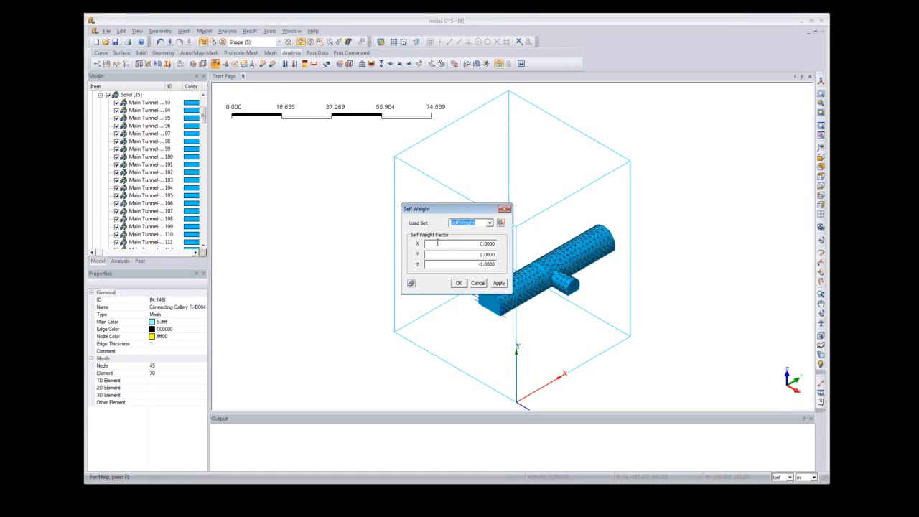
click(476, 264)
click(492, 226)
drag(479, 265, 504, 271)
key(BackSpace)
text(-1)
click(459, 284)
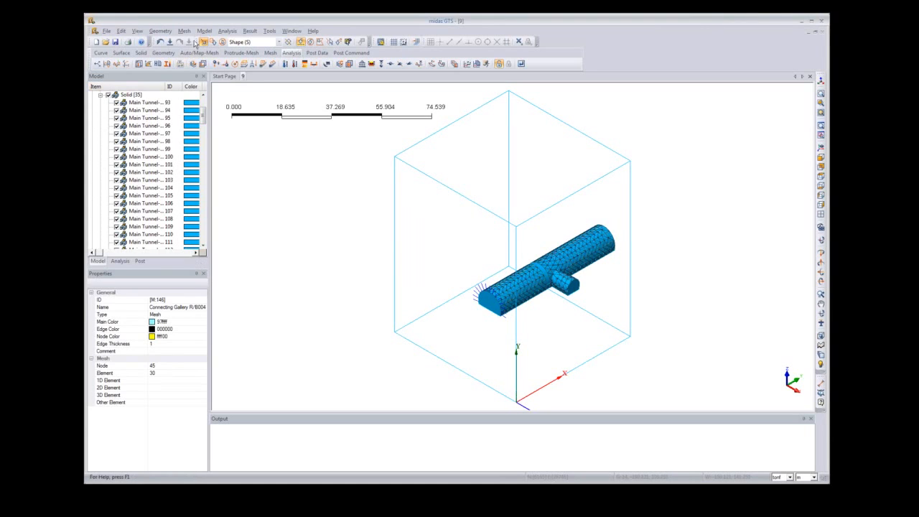
Step: Open the construction Stage Definition Wizard and look over the numbered mesh sets under the Main Tunnel element group
click(203, 32)
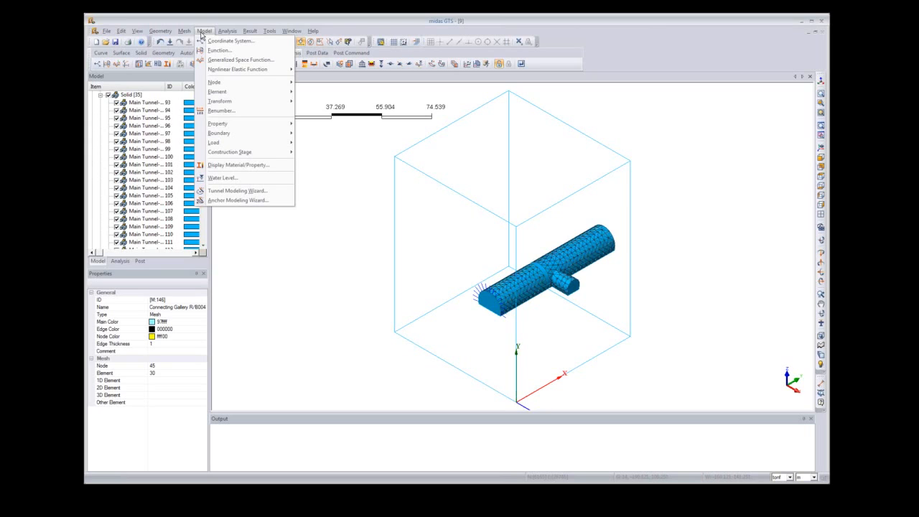
mouse_move(245, 154)
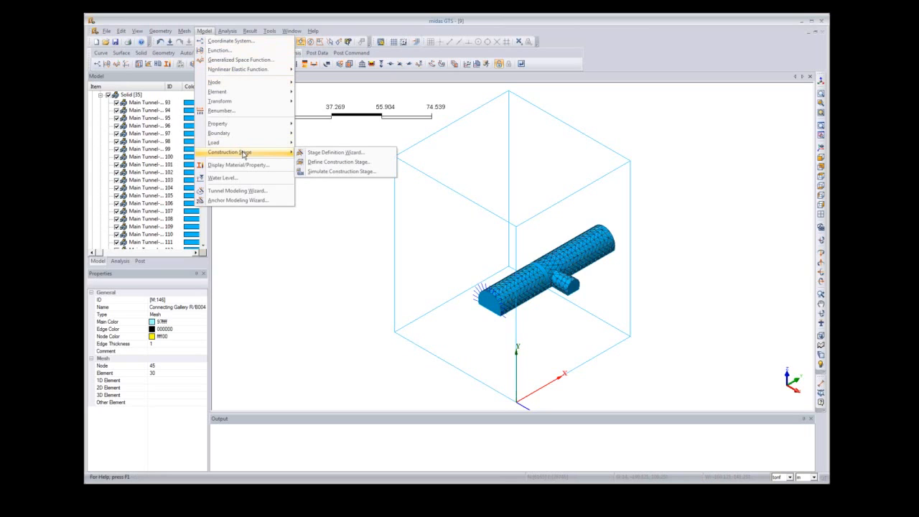
click(366, 157)
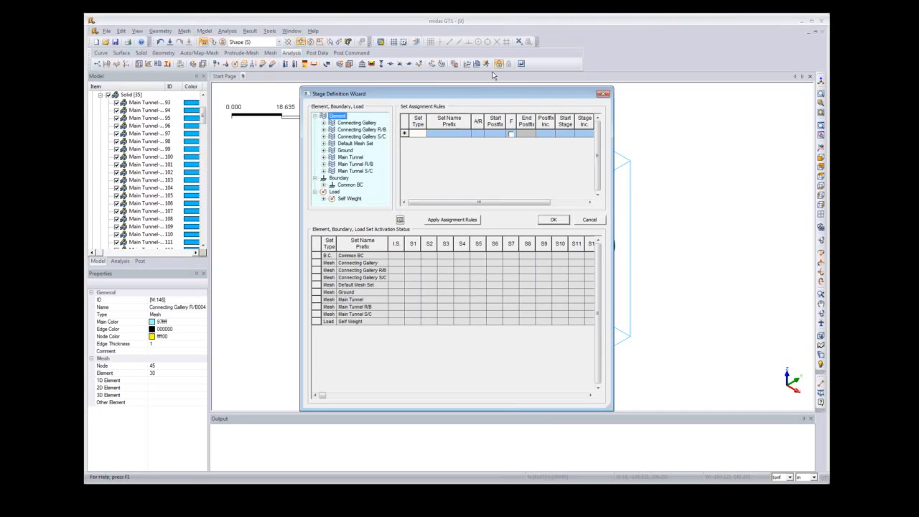
drag(457, 95, 368, 59)
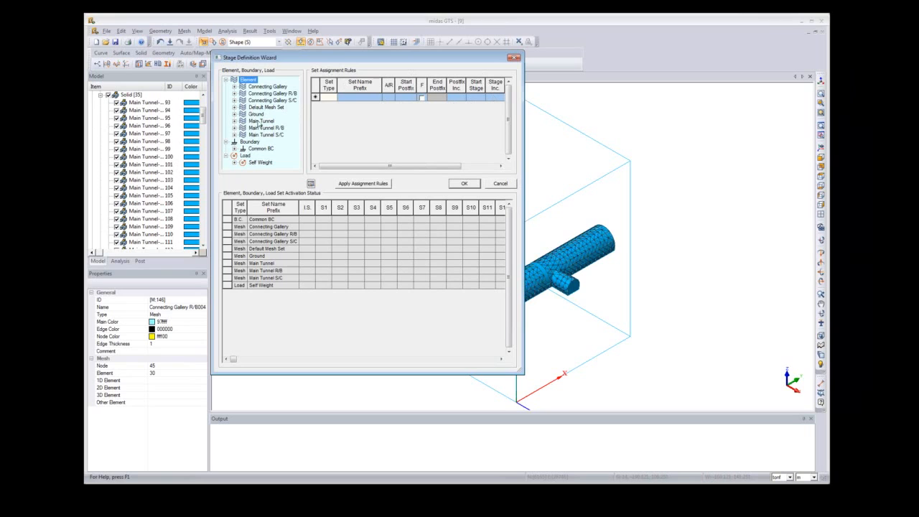
click(235, 122)
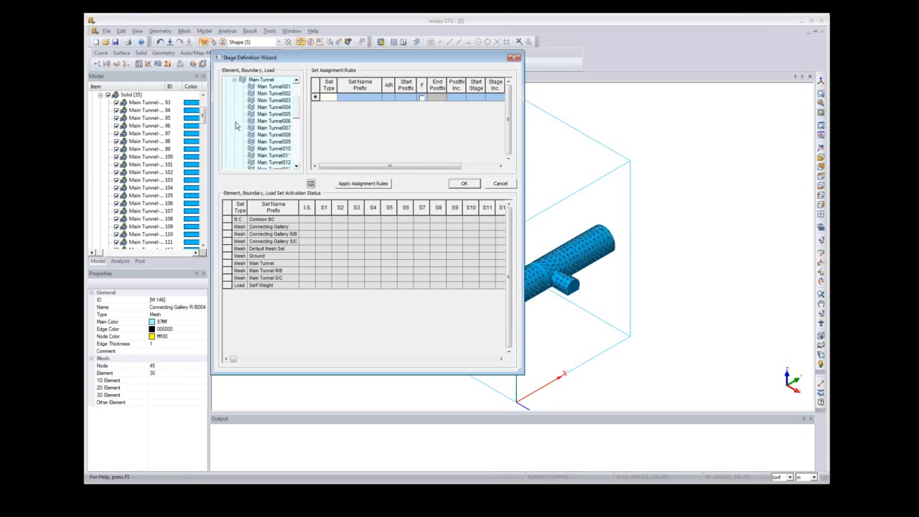
scroll(295, 106, down, 1)
scroll(295, 106, up, 1)
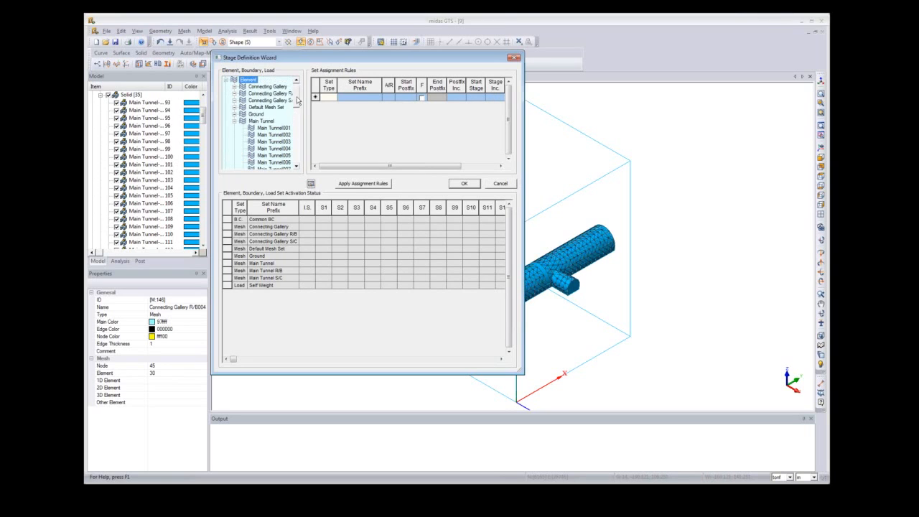
click(235, 121)
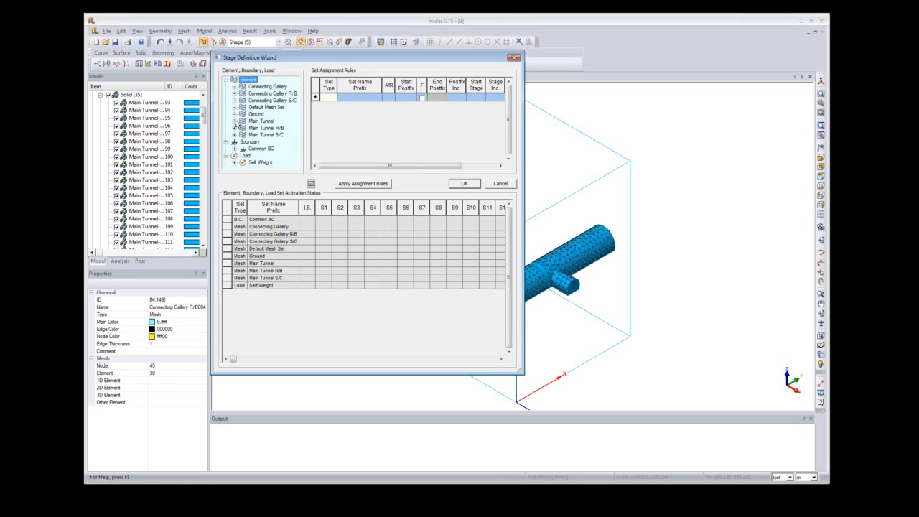
Step: Add and apply an assignment rule that activates the Main Tunnel mesh sets from start stage 1 with a stage increment of 1
double_click(248, 125)
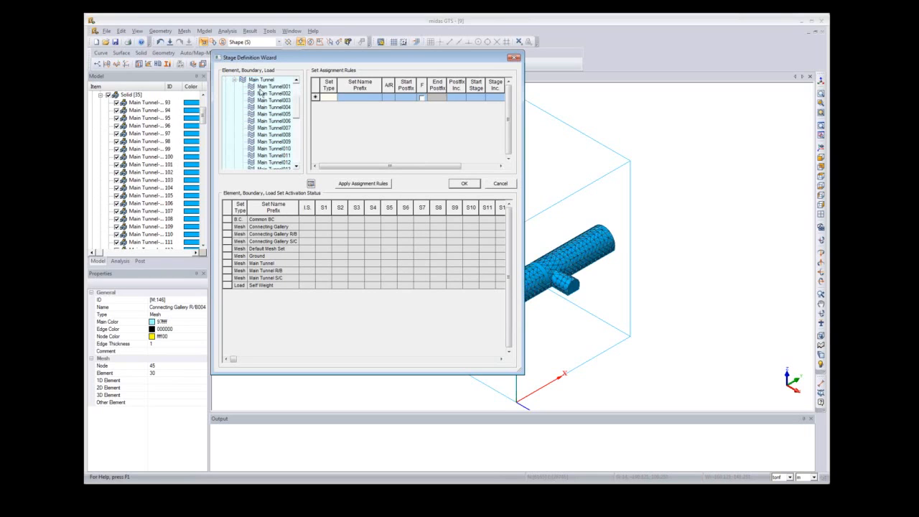
drag(263, 91, 332, 101)
drag(263, 80, 330, 102)
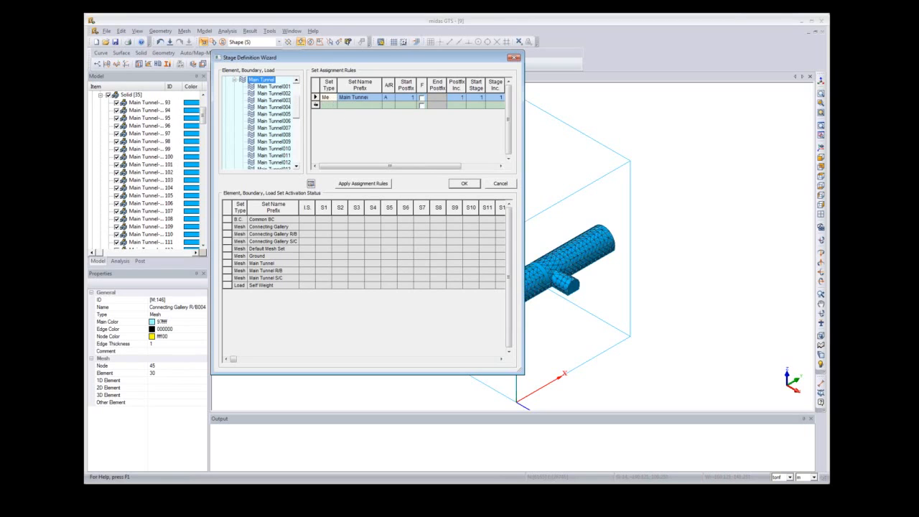
click(386, 100)
click(391, 98)
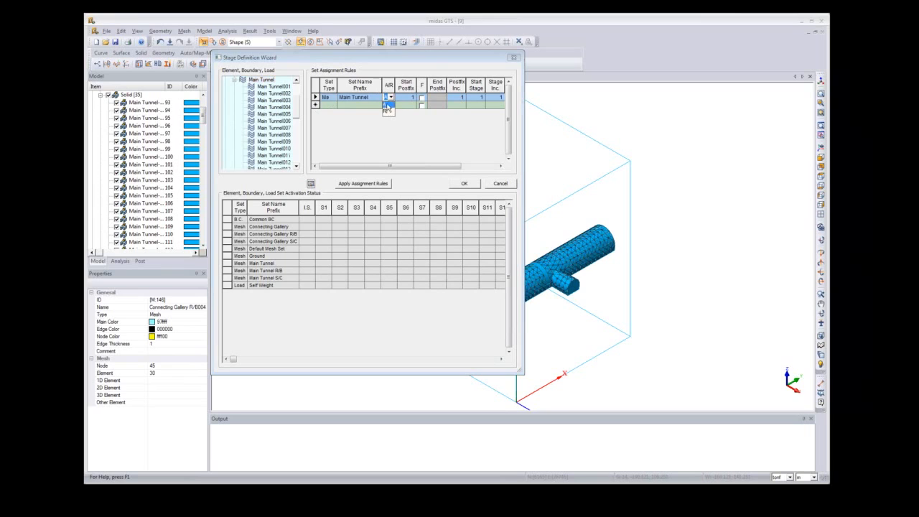
click(387, 105)
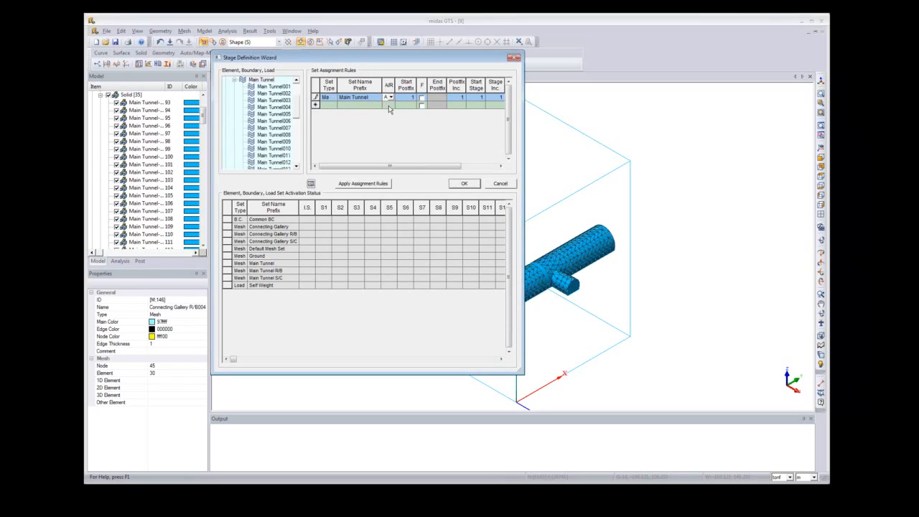
click(476, 102)
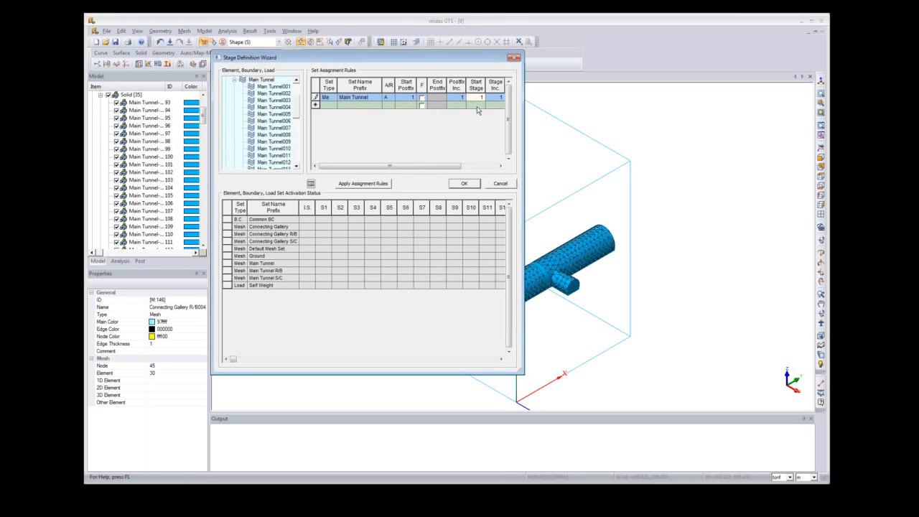
click(499, 99)
click(352, 186)
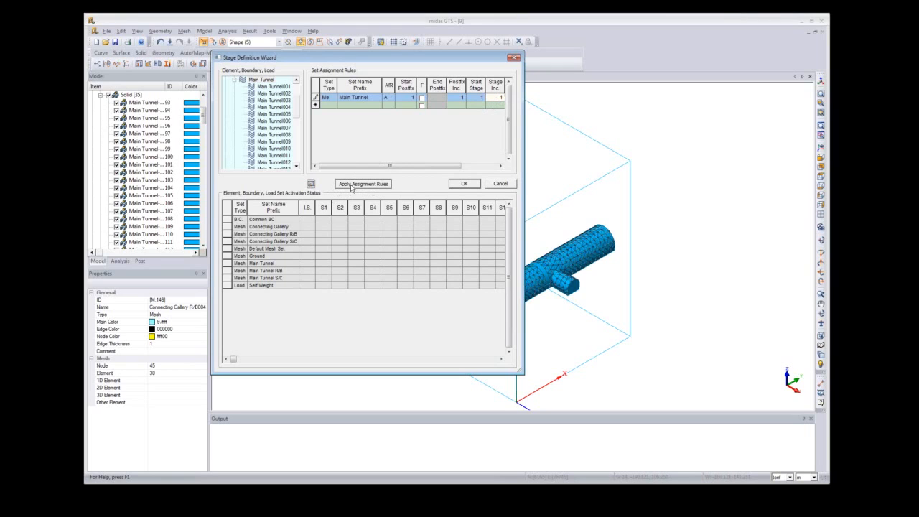
click(351, 186)
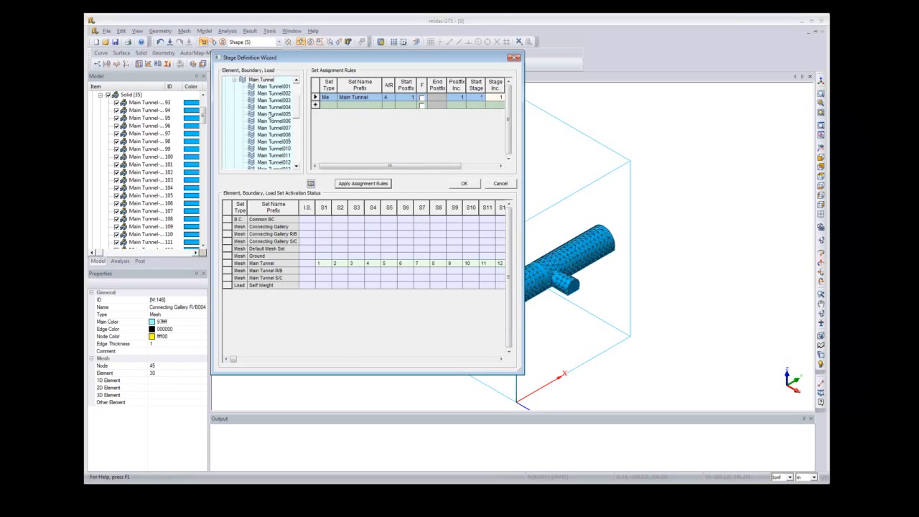
Step: Add and apply a rule that activates the Connecting Gallery R/B sets from start stage 2 with a stage increment of 3
click(235, 81)
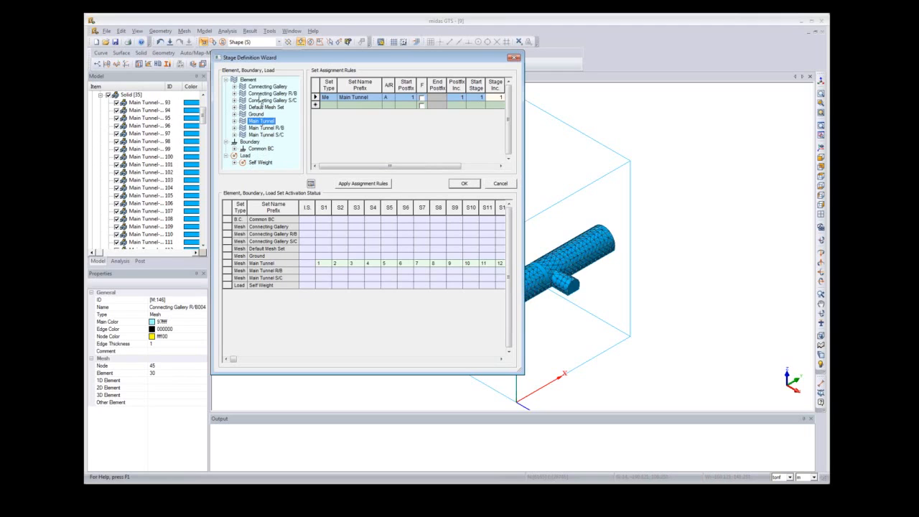
drag(262, 93, 325, 116)
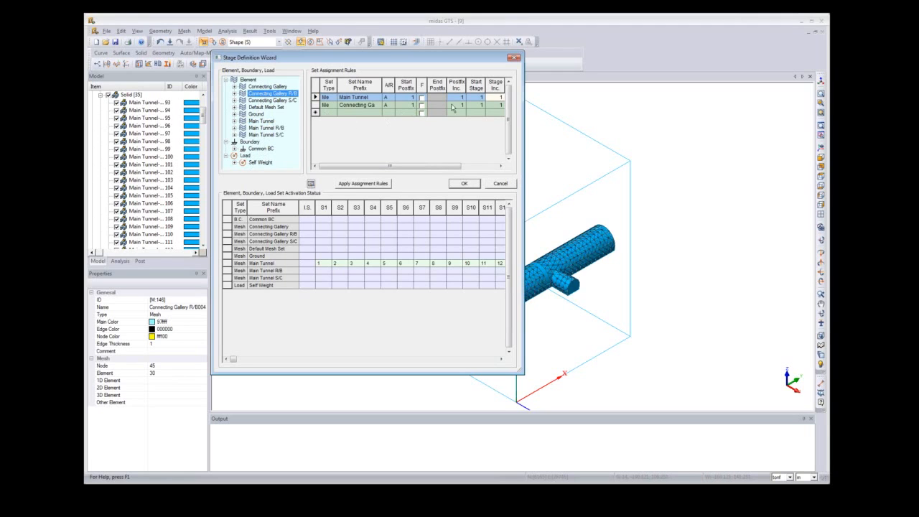
click(477, 105)
text(2)
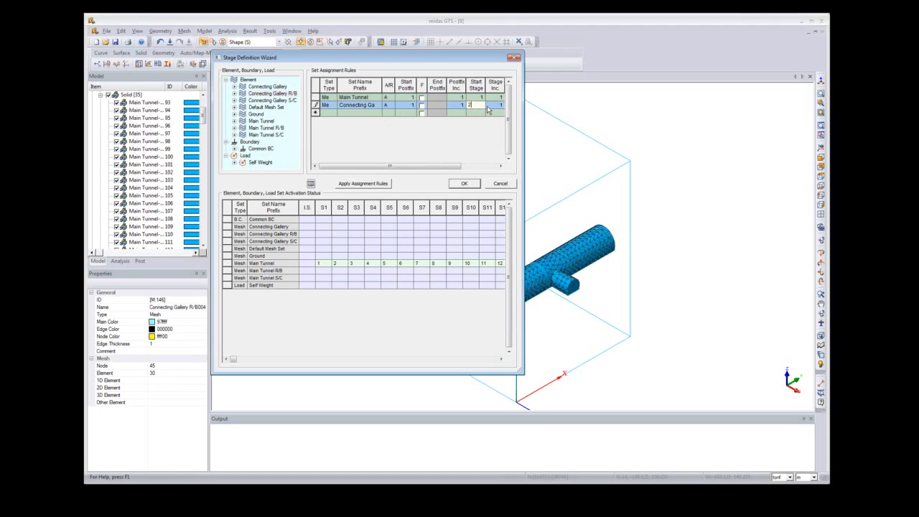
click(495, 107)
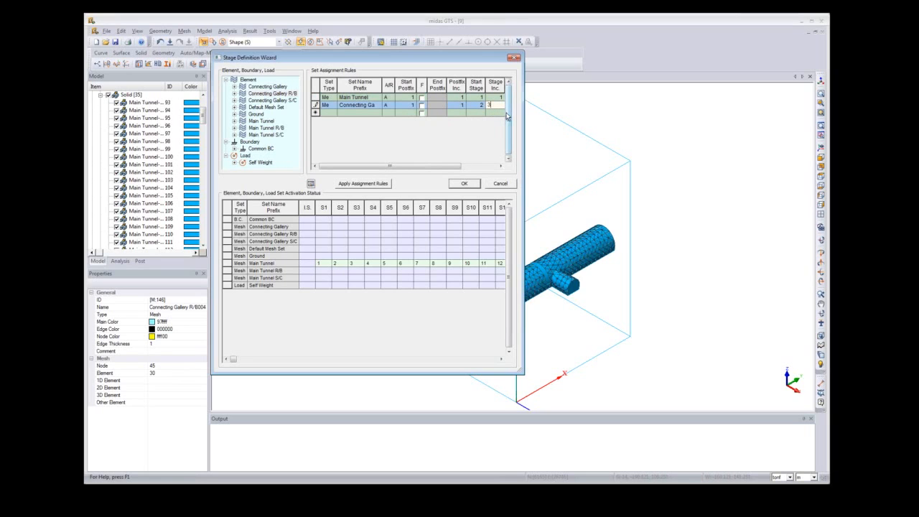
click(354, 185)
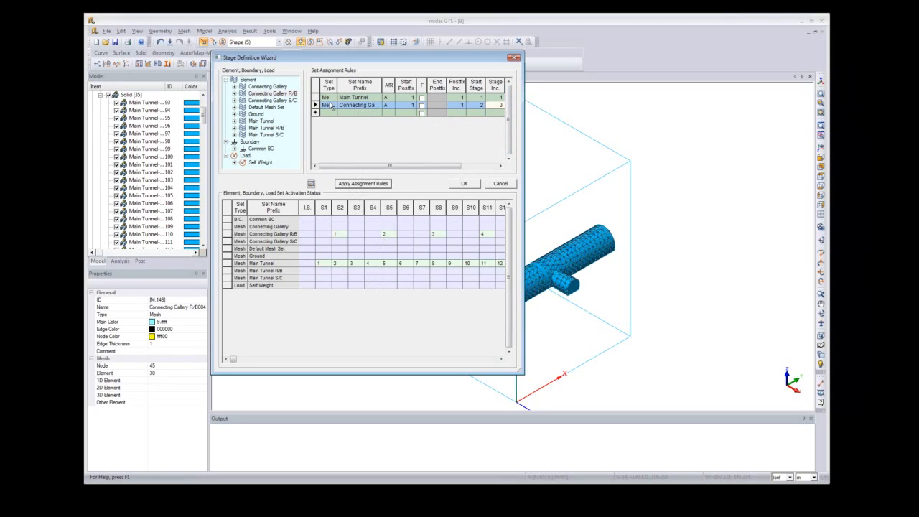
Step: Add and apply a second Main Tunnel rule of type R, with start stage 5 and a stage increment of 1
drag(260, 122, 329, 115)
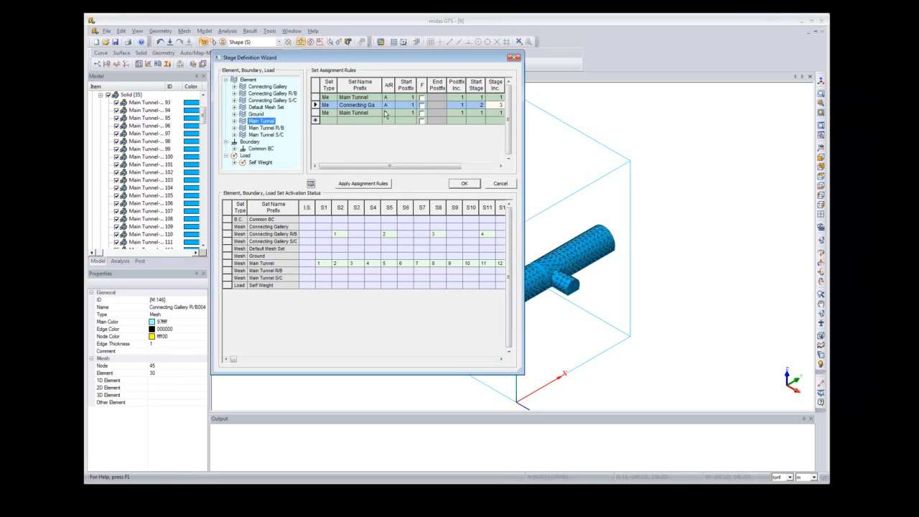
click(389, 113)
click(388, 125)
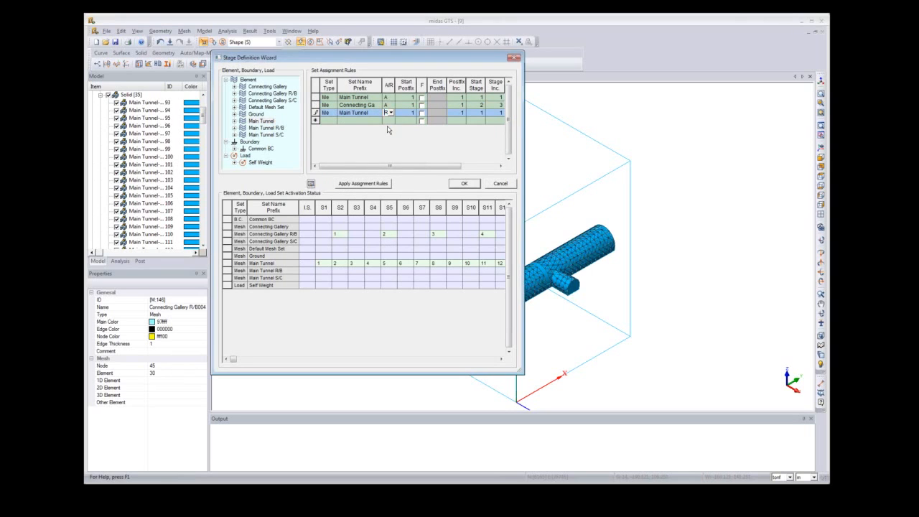
click(480, 113)
click(494, 117)
click(351, 184)
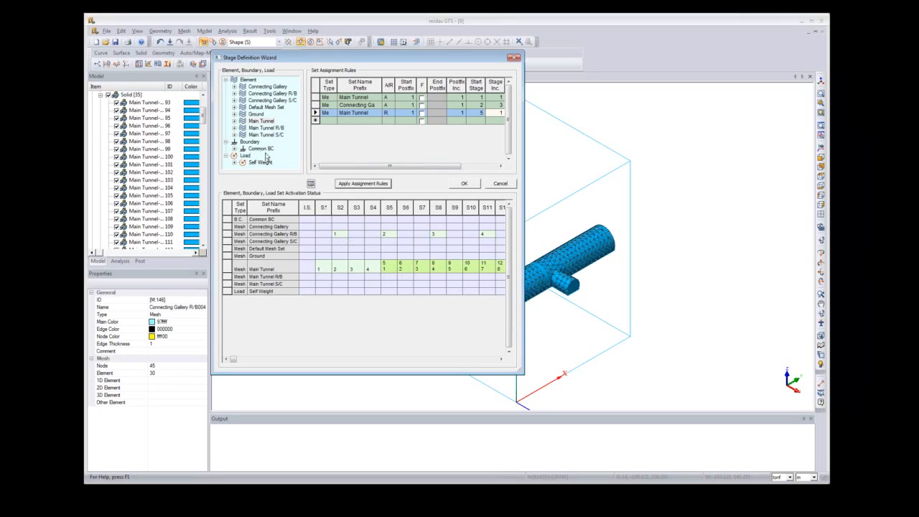
Step: Assign Common BC to stage S1, add Default Mesh Set to the activation status table, and accept the stage definitions
drag(263, 150, 322, 243)
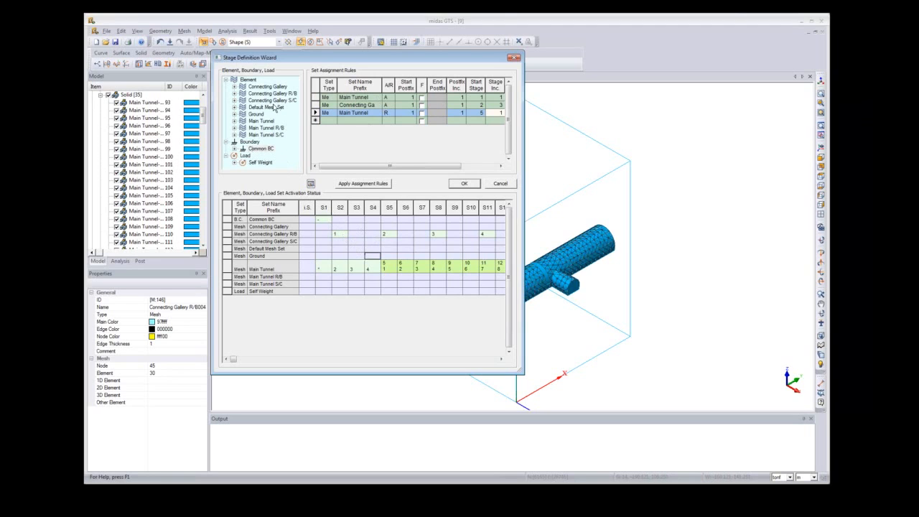
drag(261, 108, 353, 260)
click(464, 184)
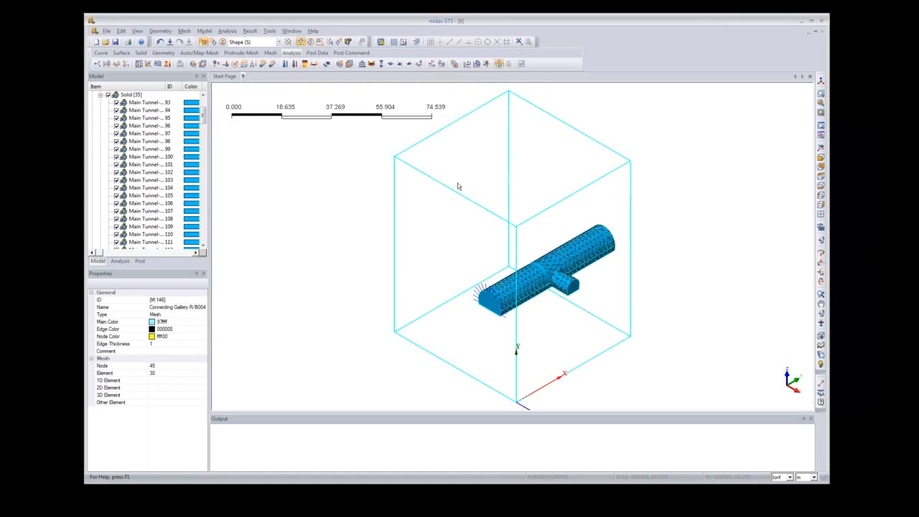
Step: Open Define Construction Stage and look through the list of stages, keeping the IS stage current
click(224, 33)
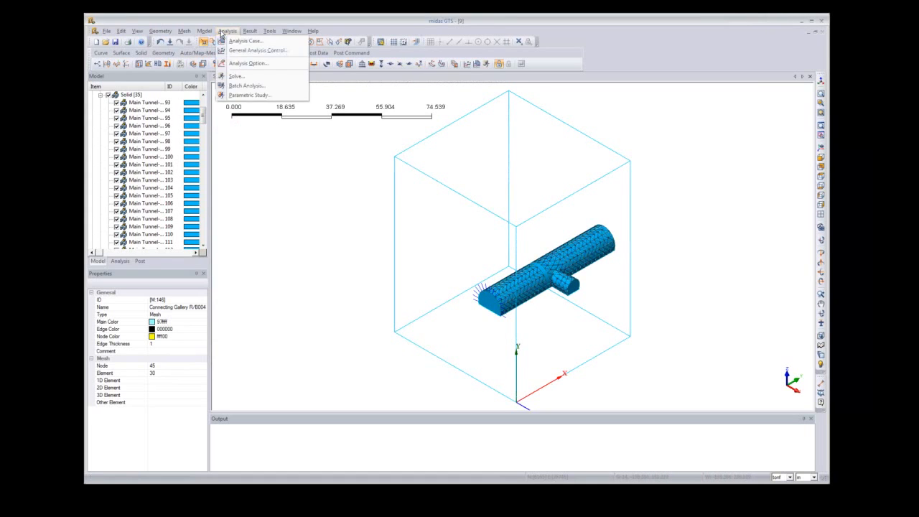
mouse_move(193, 33)
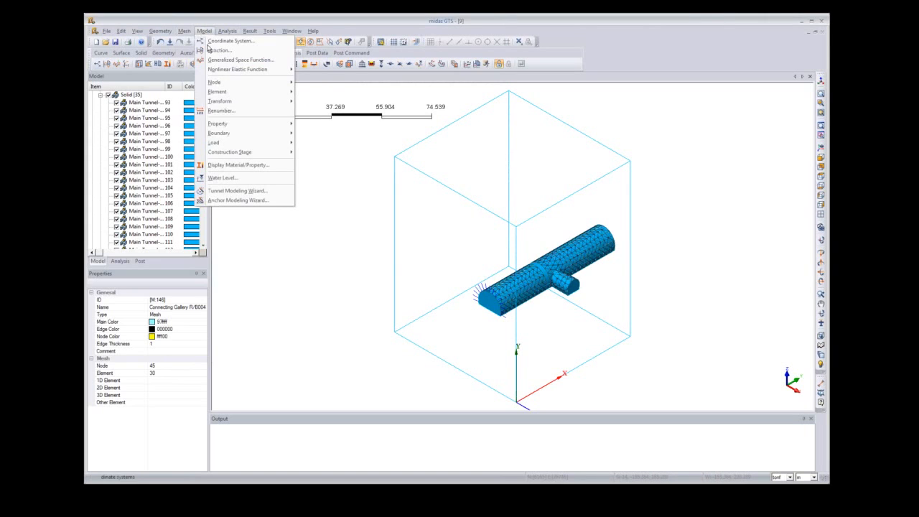
mouse_move(240, 152)
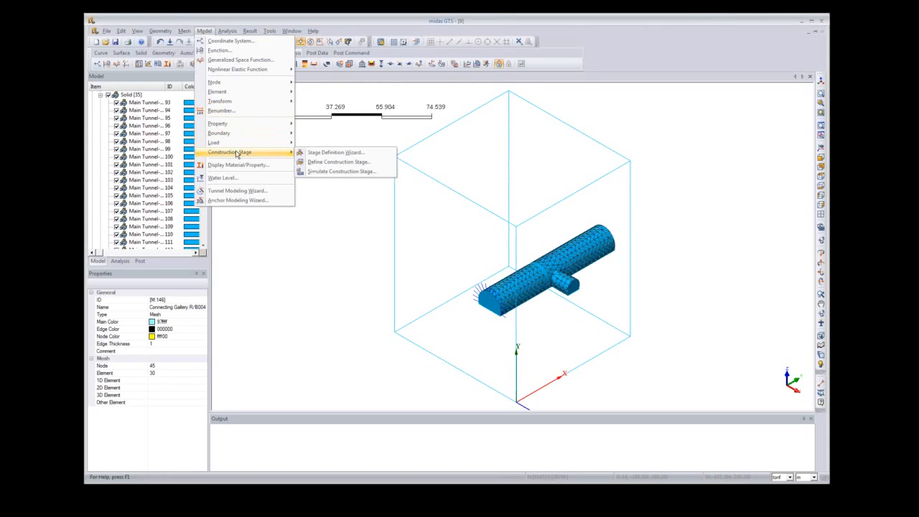
click(328, 165)
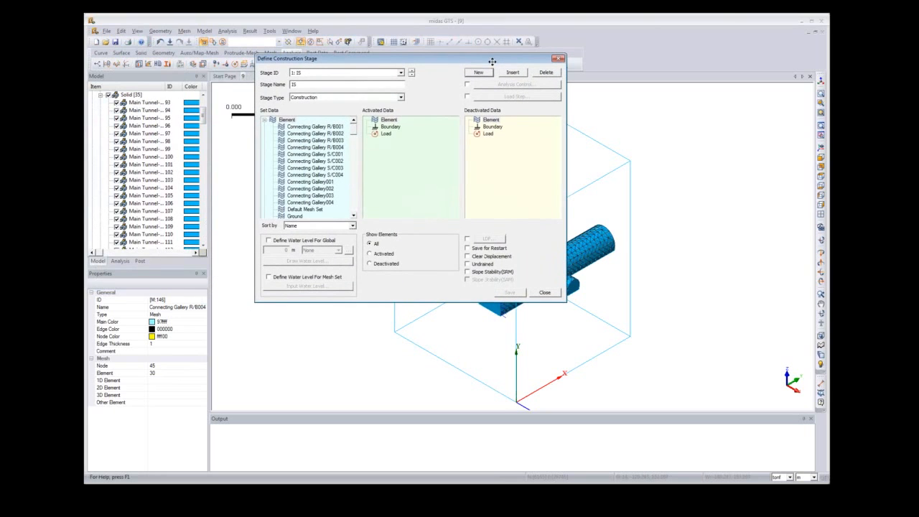
click(401, 73)
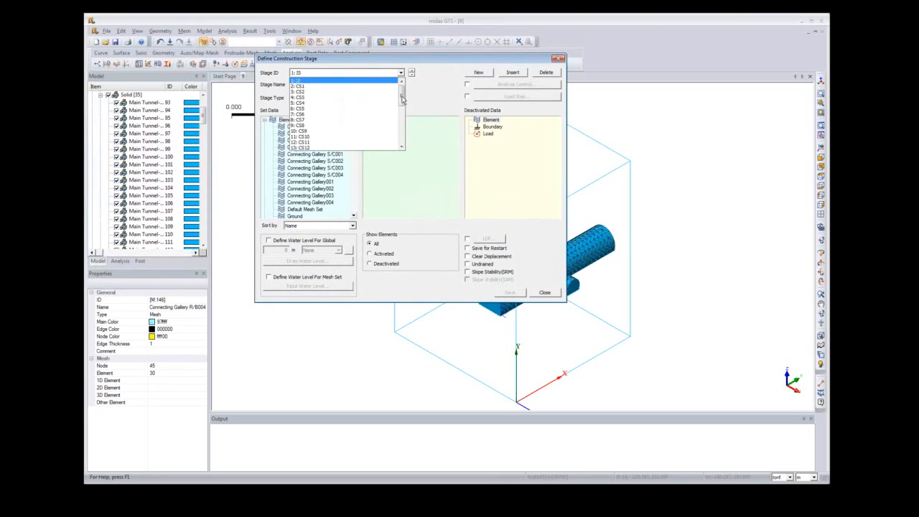
mouse_move(402, 99)
mouse_down()
mouse_move(405, 148)
mouse_move(407, 96)
mouse_up()
click(455, 80)
drag(422, 60, 300, 64)
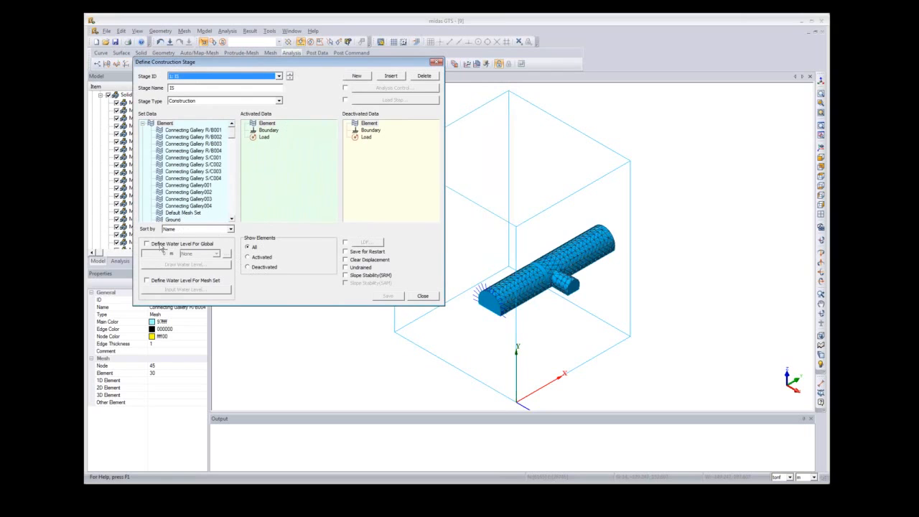
Step: Try the global water level definition for stage IS and switch it off again
click(147, 246)
click(147, 245)
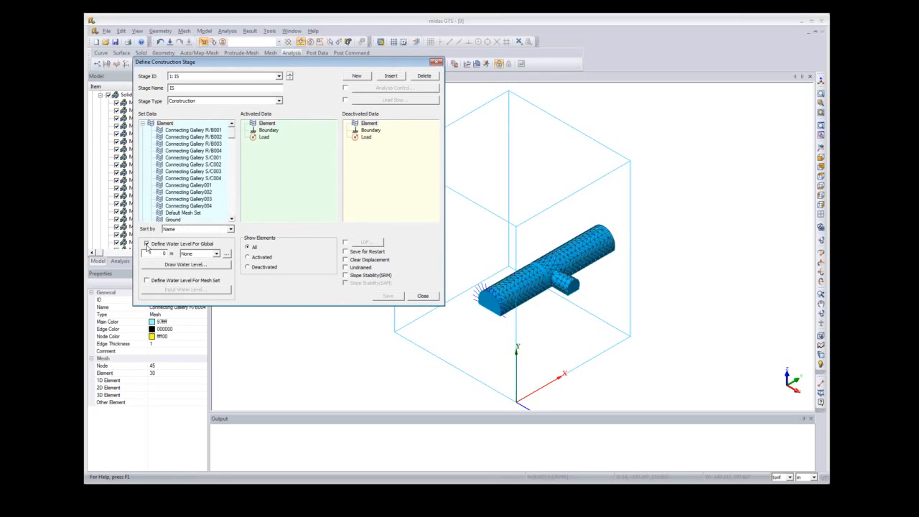
click(147, 245)
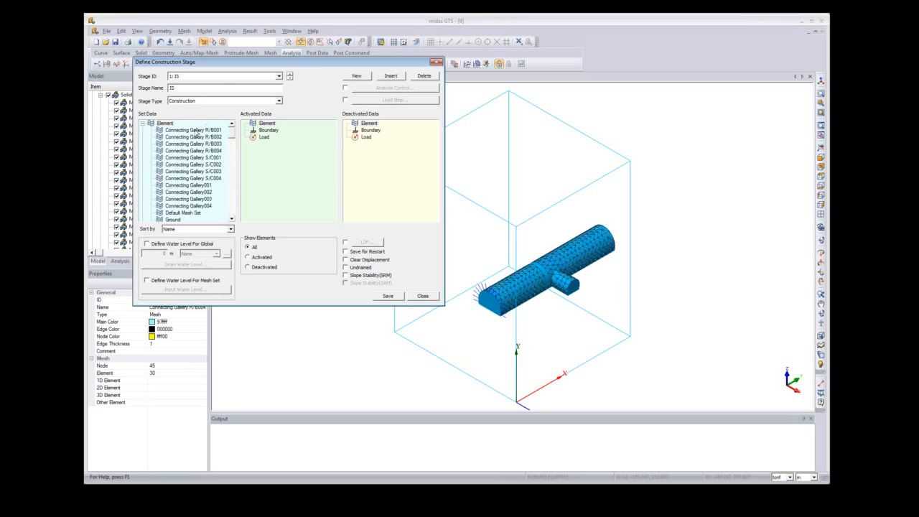
Step: Try moving Connecting Gallery R/B001 between the activated and deactivated data of stage IS, and close the stage definition without saving
click(192, 131)
drag(192, 134, 274, 164)
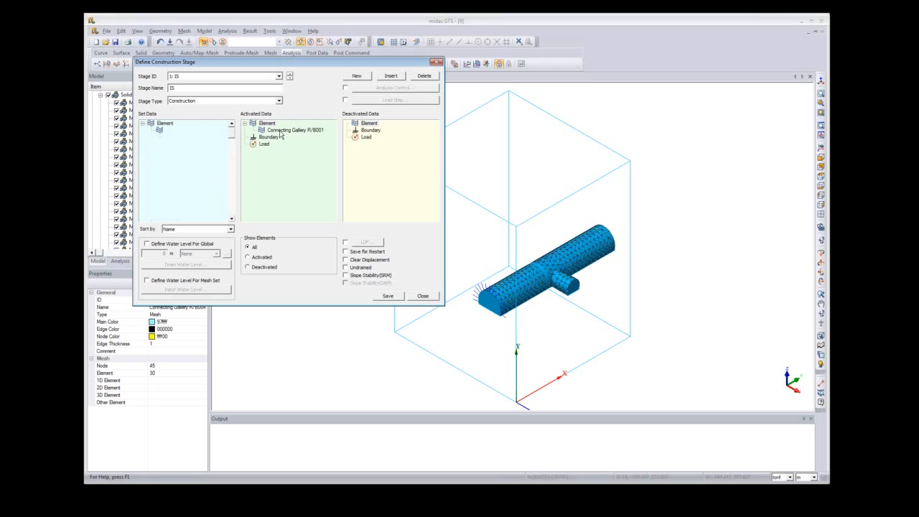
drag(280, 132, 390, 171)
click(209, 132)
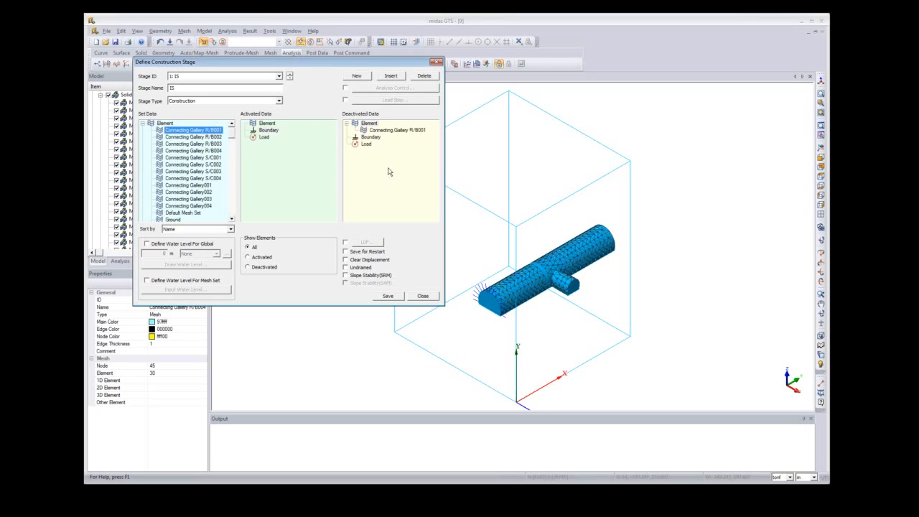
click(392, 130)
drag(392, 130, 309, 154)
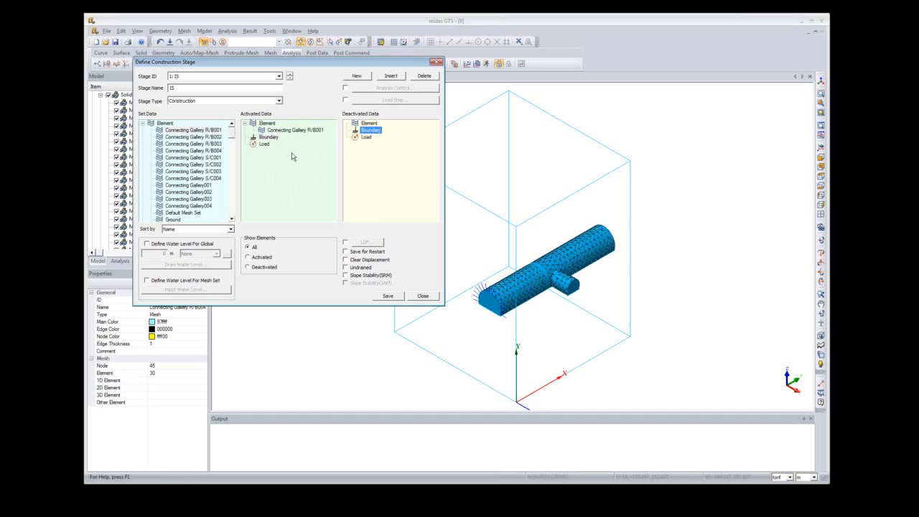
click(432, 297)
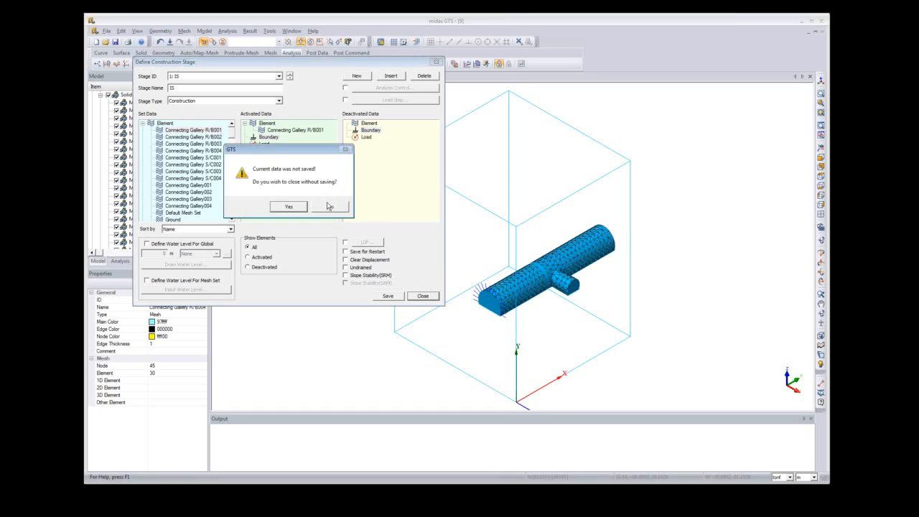
click(329, 208)
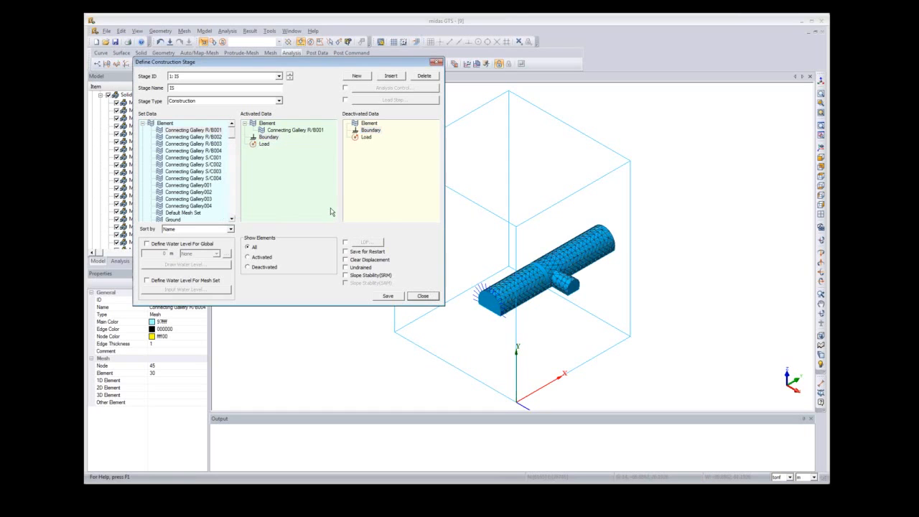
click(436, 62)
click(296, 207)
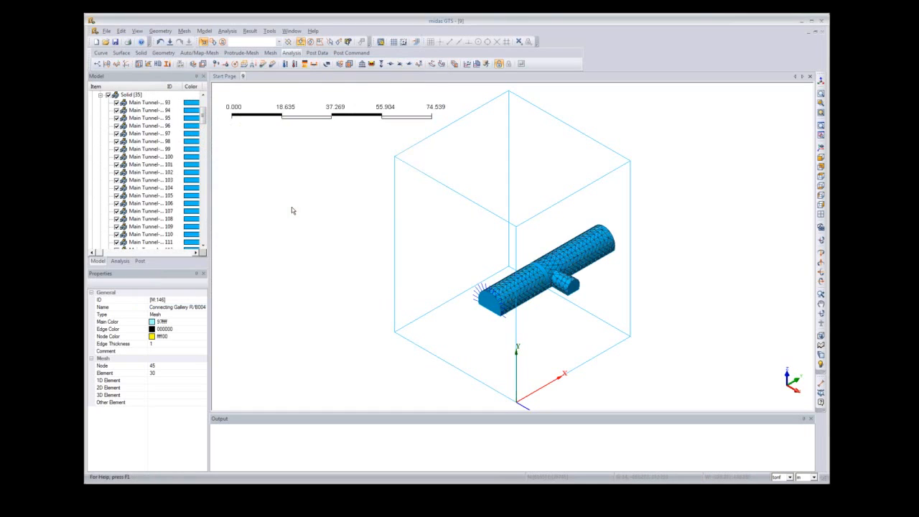
Step: Open project 10 without saving the changes to project 9
click(105, 42)
double_click(337, 192)
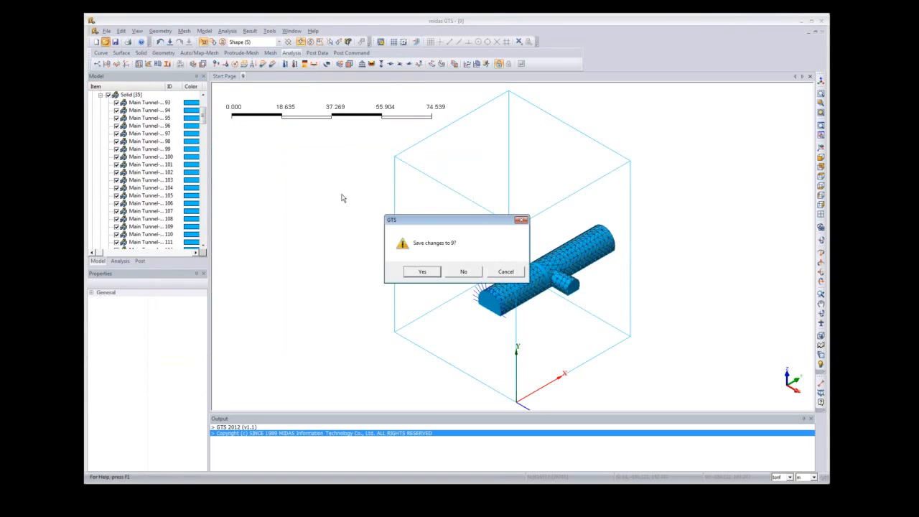
click(457, 275)
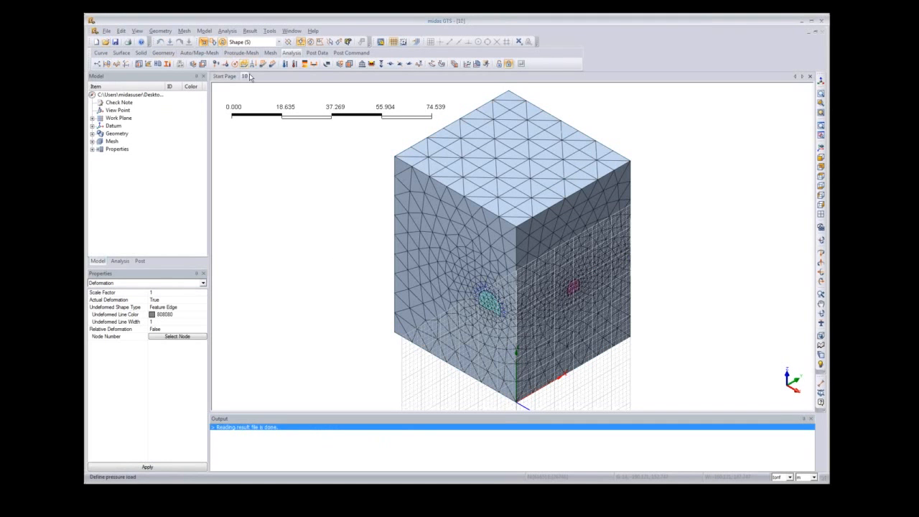
Step: Expand the mesh sets of the model and hide the Ground mesh set to expose the tunnel meshes
mouse_move(678, 24)
mouse_down()
mouse_move(649, 34)
mouse_move(681, 20)
mouse_up()
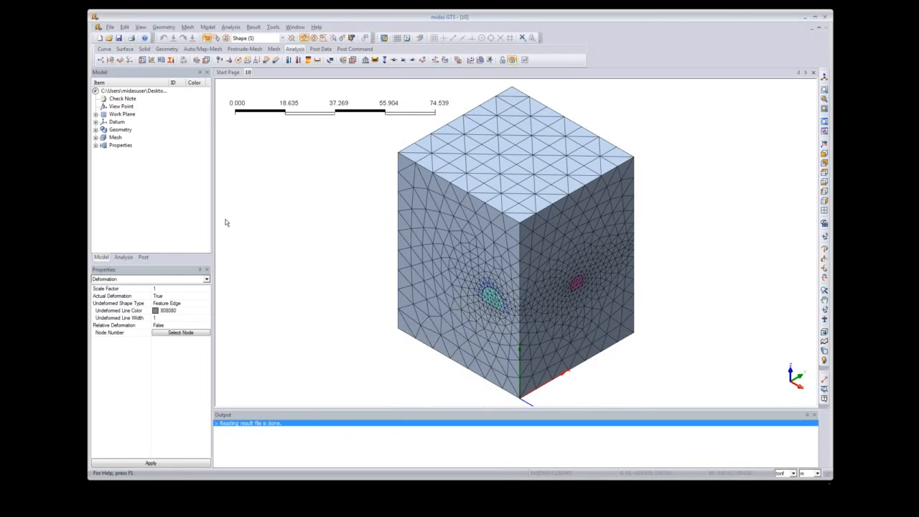
click(96, 138)
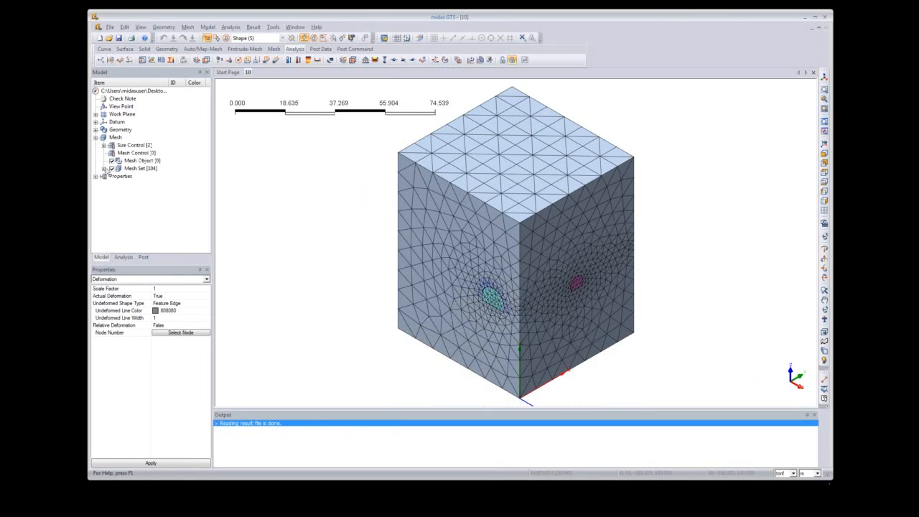
click(104, 168)
drag(208, 135, 208, 166)
click(120, 192)
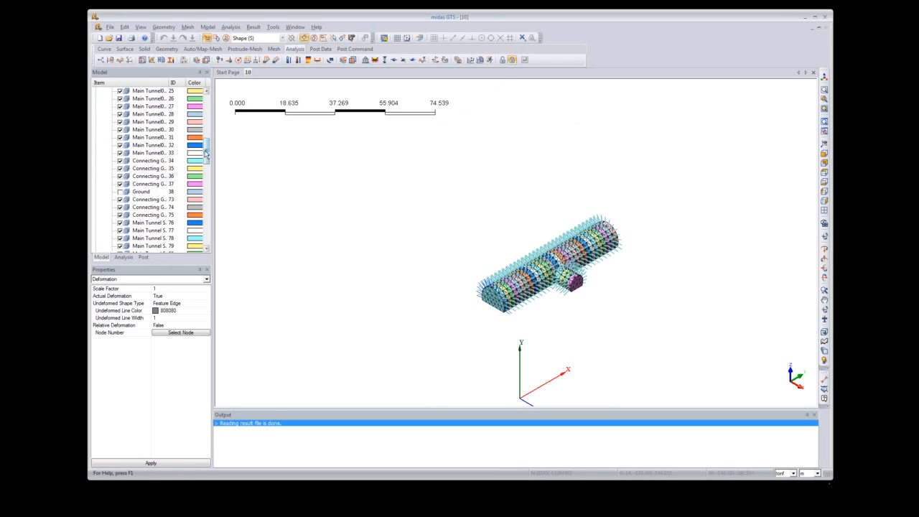
Step: Open Define Construction Stage, keep stage IS current and show only the activated elements
click(207, 27)
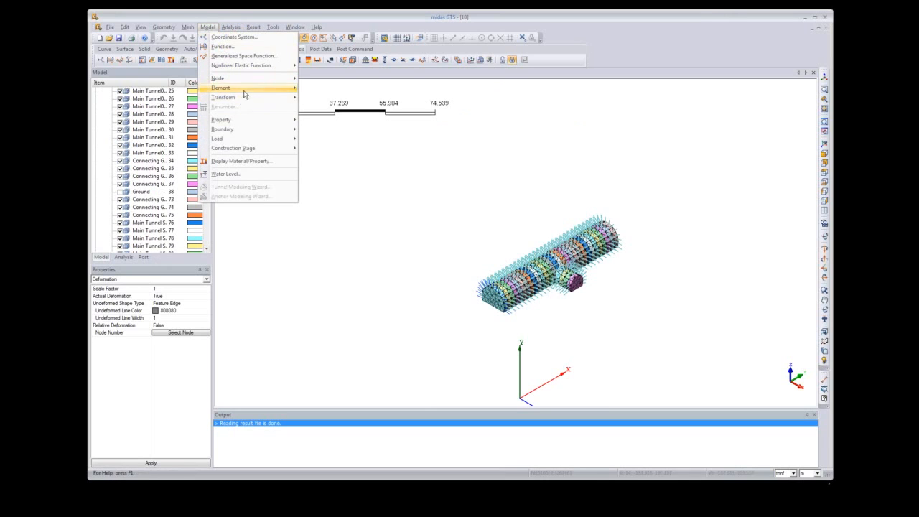
mouse_move(260, 151)
click(327, 158)
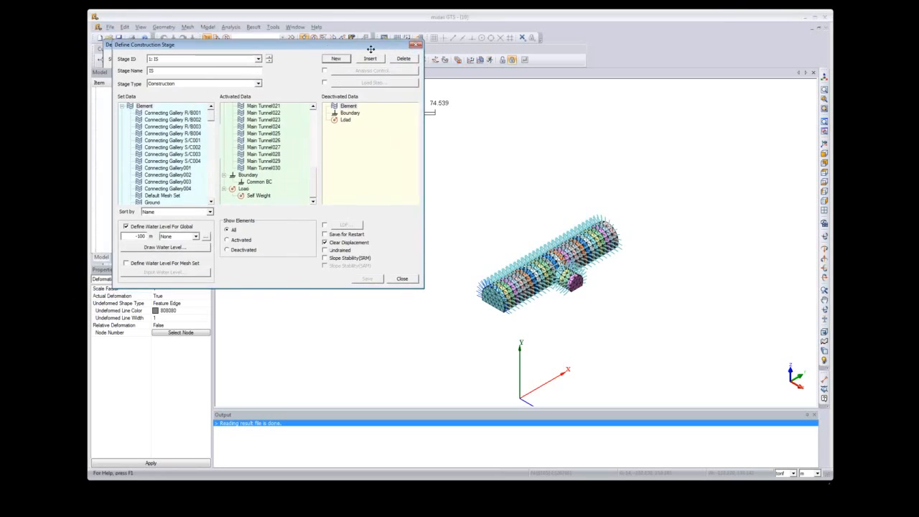
click(295, 55)
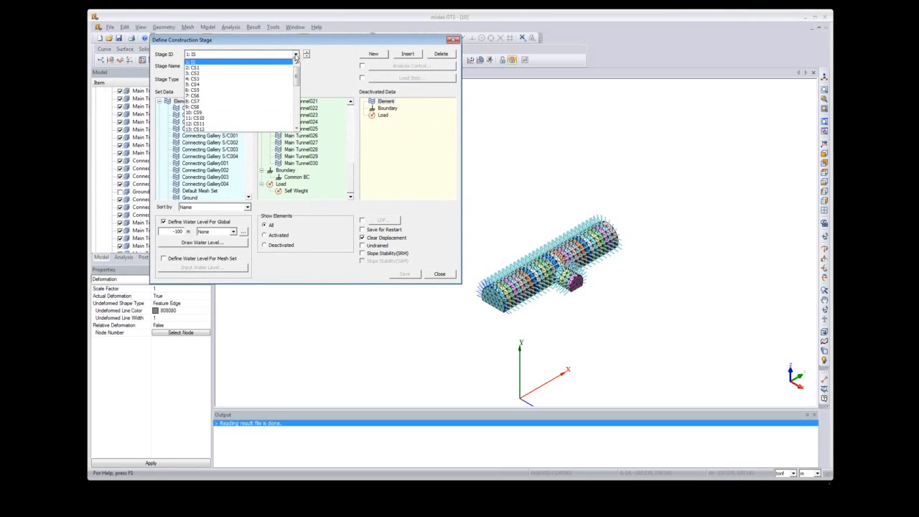
click(244, 64)
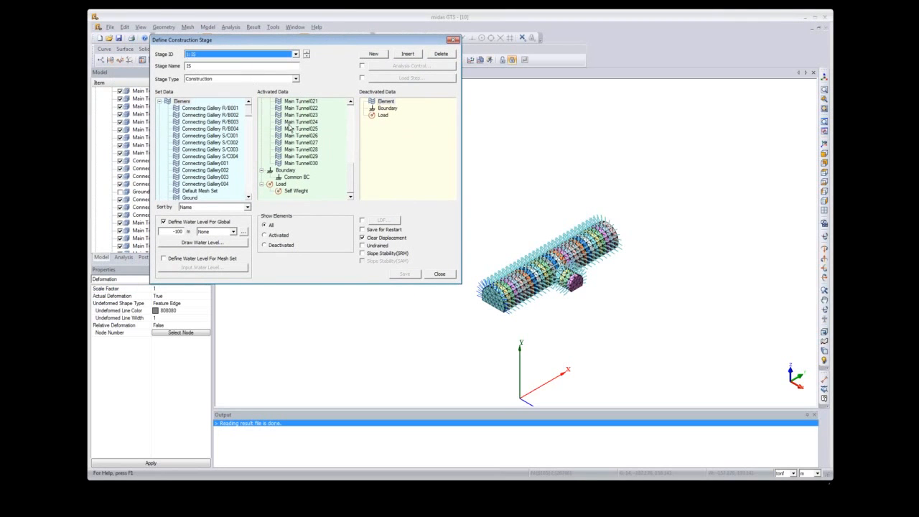
click(280, 236)
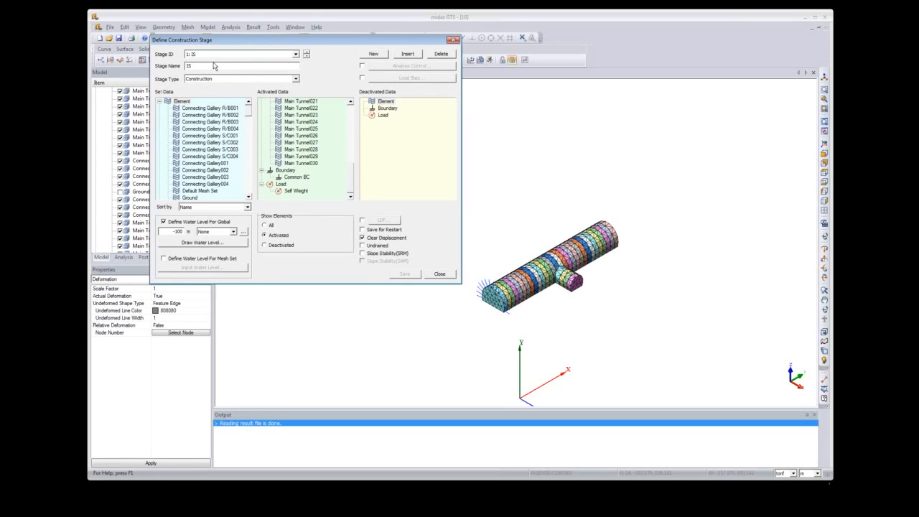
Step: Go through construction stages CS1 and CS2 and examine their activated and deactivated data in the tunnel model
click(277, 54)
click(259, 71)
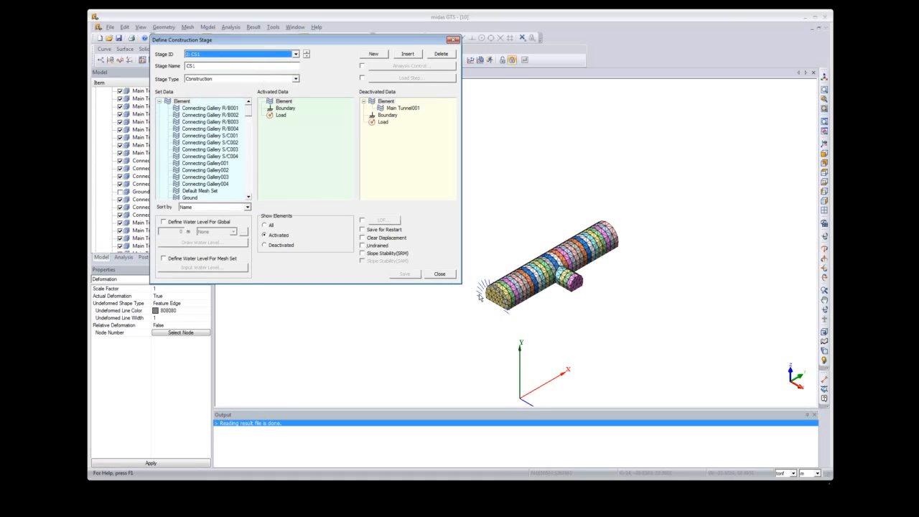
scroll(296, 164, down, 1)
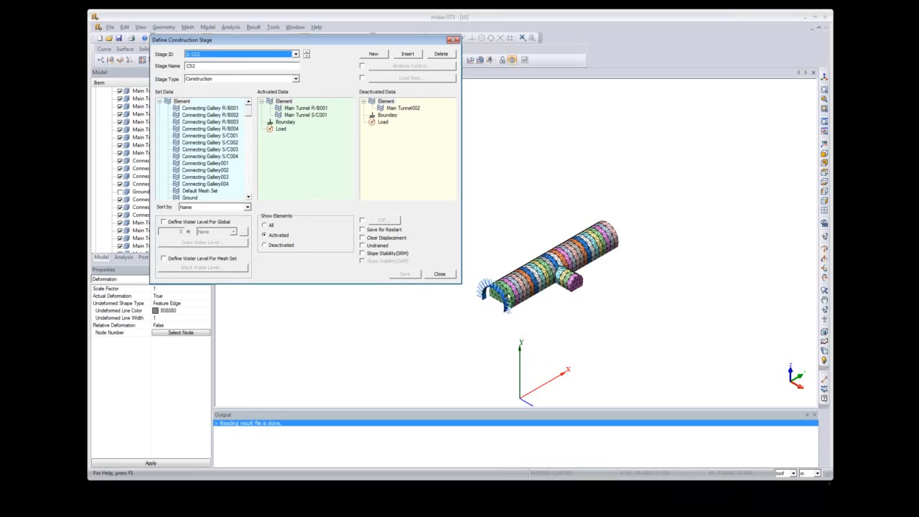
middle_drag(561, 330, 552, 349)
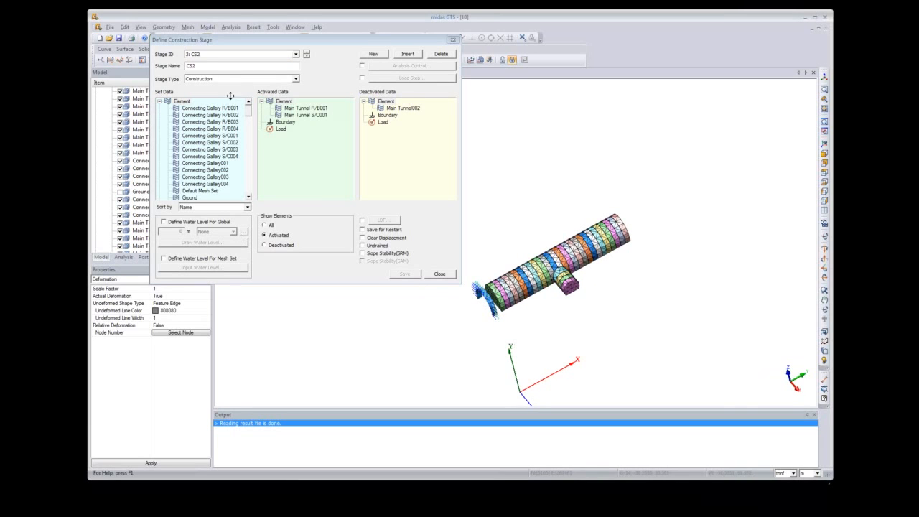
Step: Step through construction stages CS3 to CS8 and examine the excavation and support progress from the tunnel portal
click(295, 54)
click(242, 73)
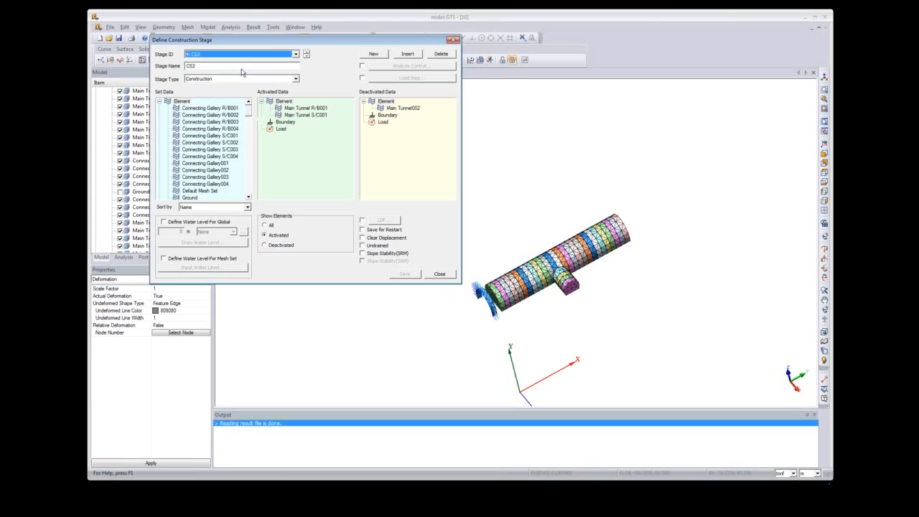
scroll(240, 89, down, 1)
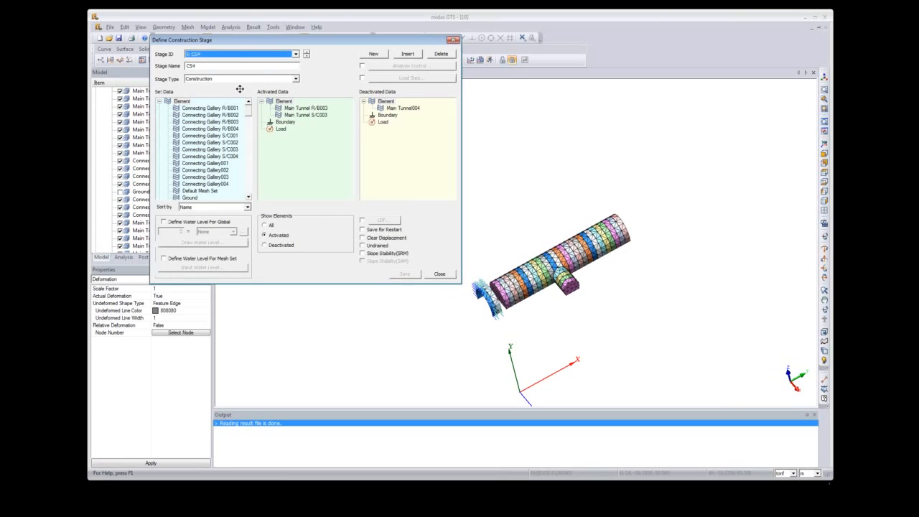
scroll(240, 89, down, 2)
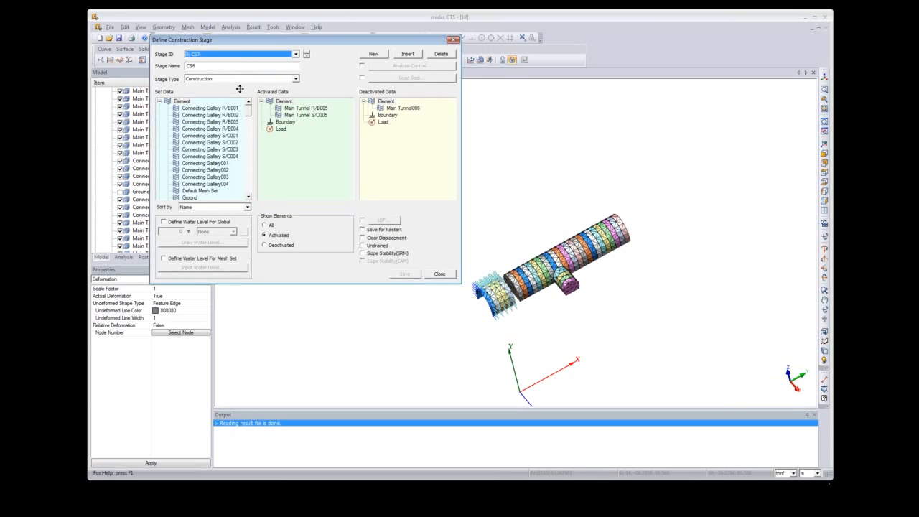
scroll(240, 89, down, 1)
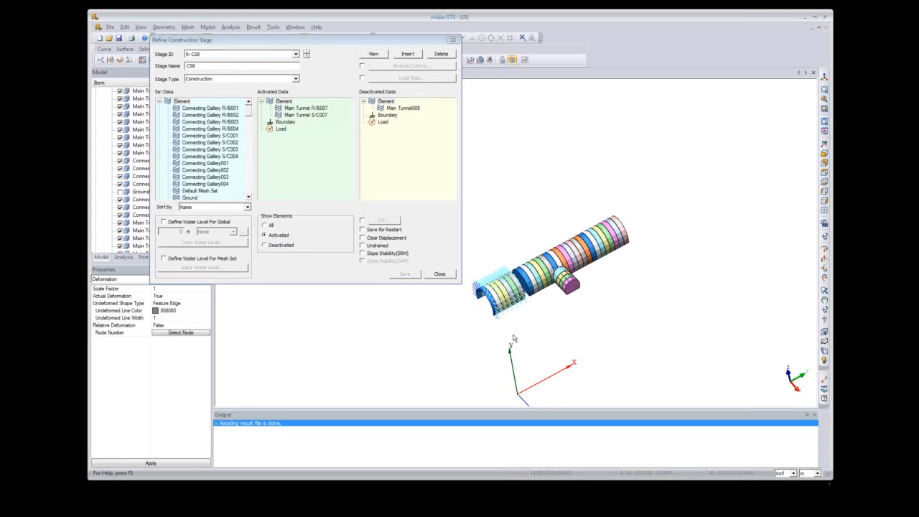
middle_drag(514, 338, 554, 306)
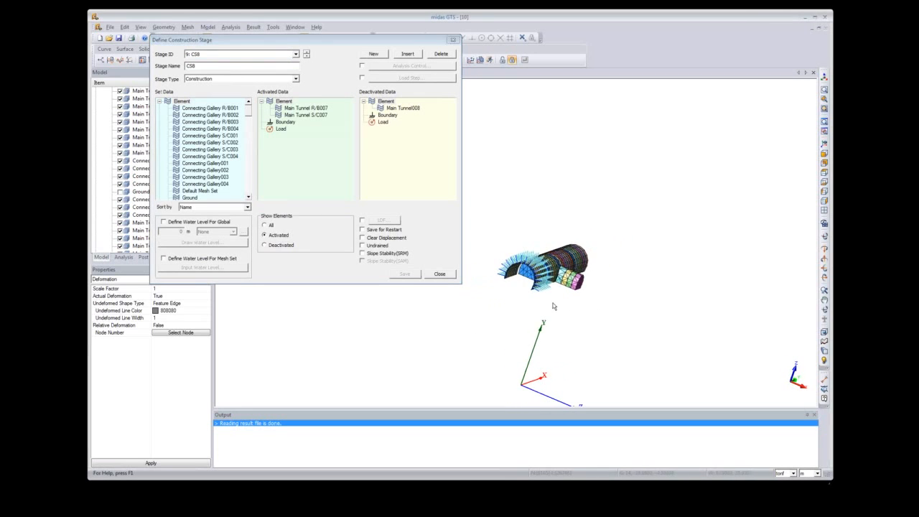
middle_drag(502, 290, 470, 319)
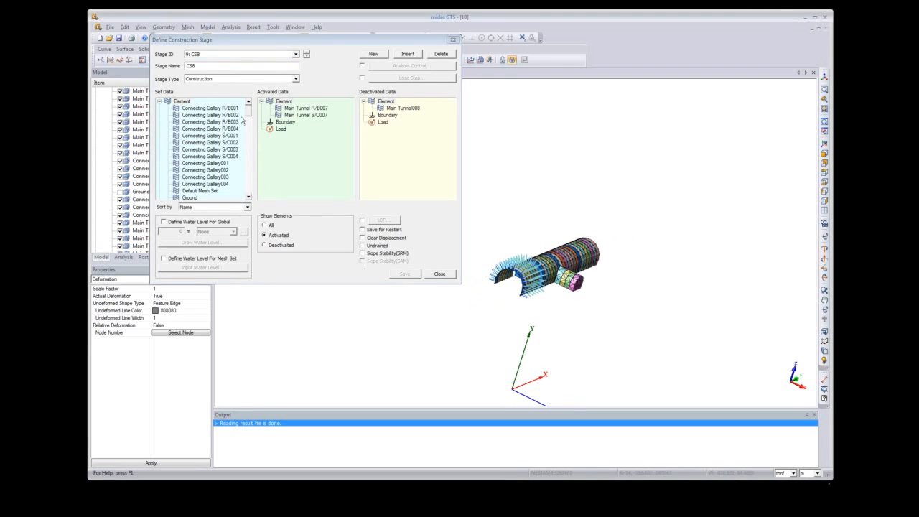
scroll(256, 87, down, 2)
scroll(256, 86, up, 1)
scroll(339, 146, up, 1)
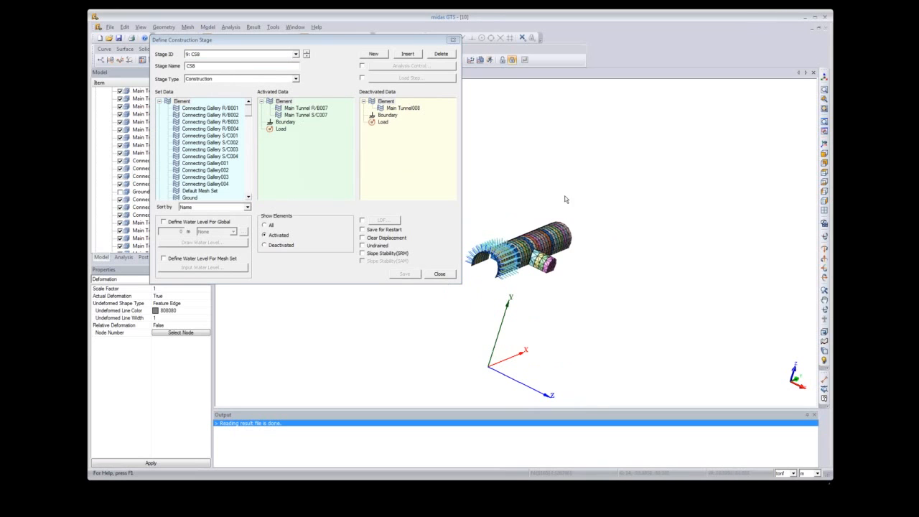
Step: Look over the set data of stage CS8 and close the construction stage definition without changes
drag(306, 39, 278, 44)
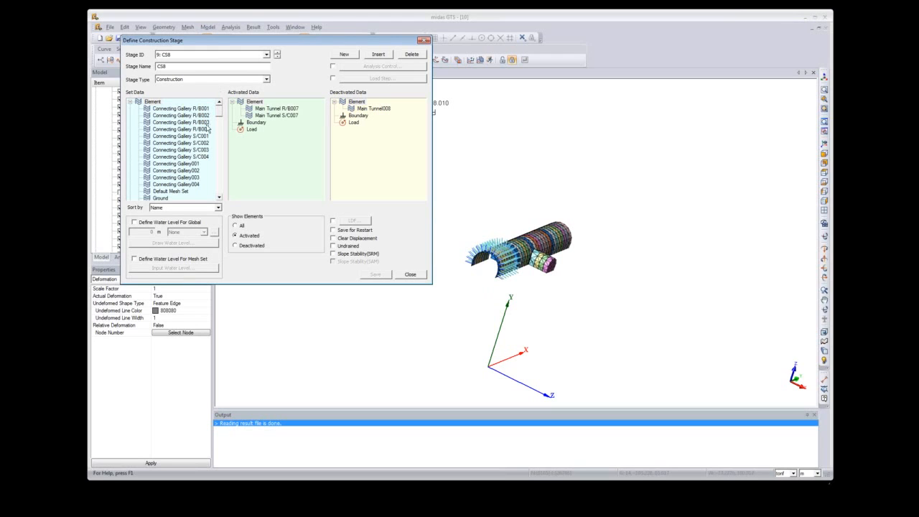
mouse_move(219, 112)
mouse_down()
mouse_move(234, 151)
mouse_move(224, 111)
mouse_up()
click(410, 275)
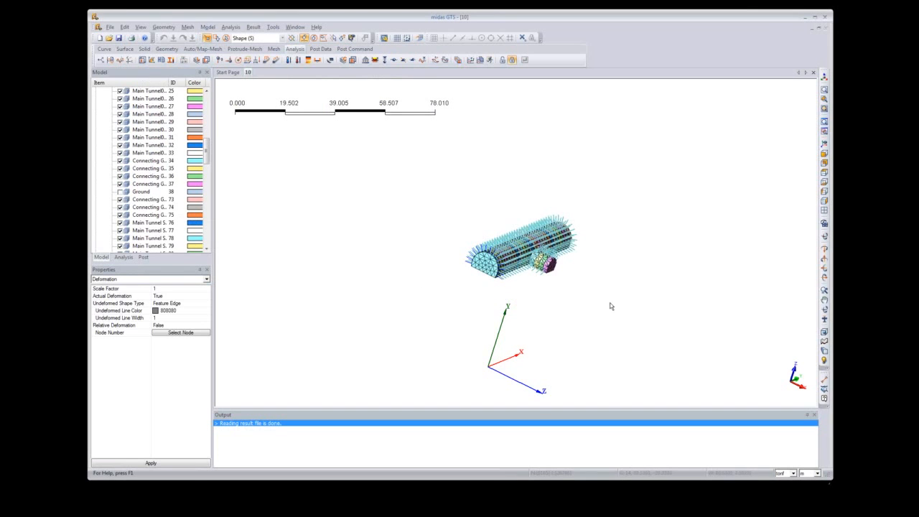
Step: Show the Ground mesh set again and examine the complete model from several angles
mouse_move(610, 304)
middle_down()
mouse_move(541, 287)
mouse_move(501, 294)
mouse_move(533, 304)
middle_up()
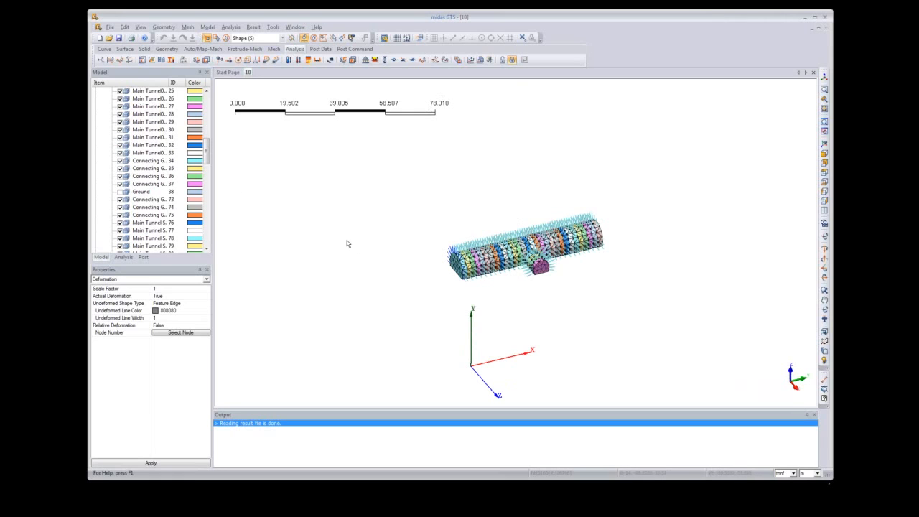
click(120, 191)
middle_drag(402, 234, 441, 238)
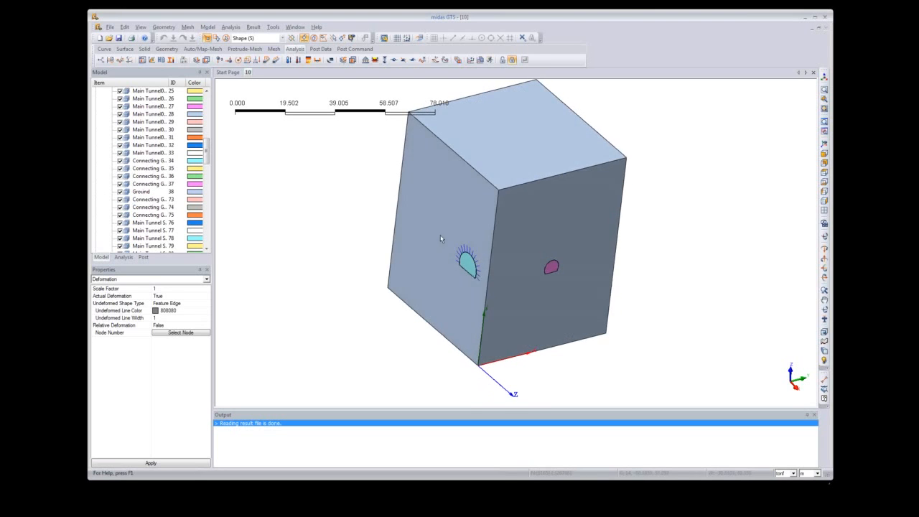
mouse_move(728, 173)
middle_down()
mouse_move(662, 219)
mouse_move(655, 260)
middle_up()
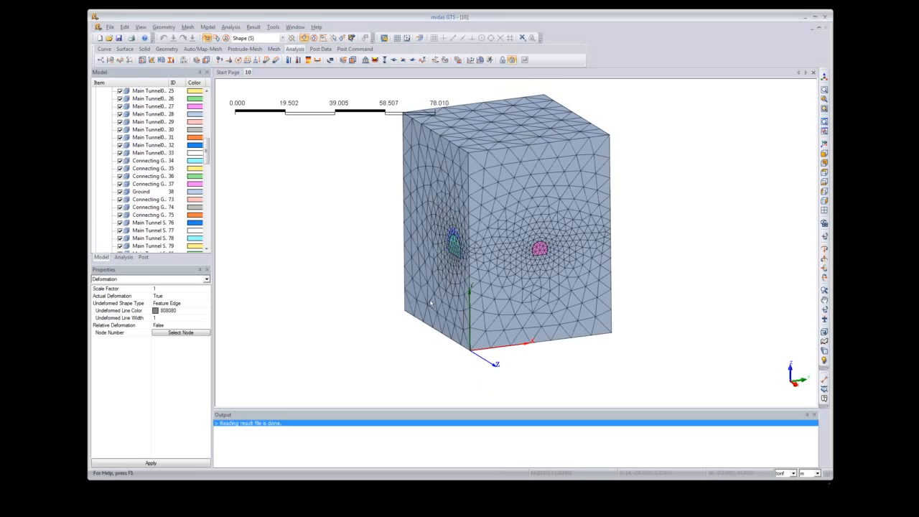
middle_drag(392, 316, 309, 273)
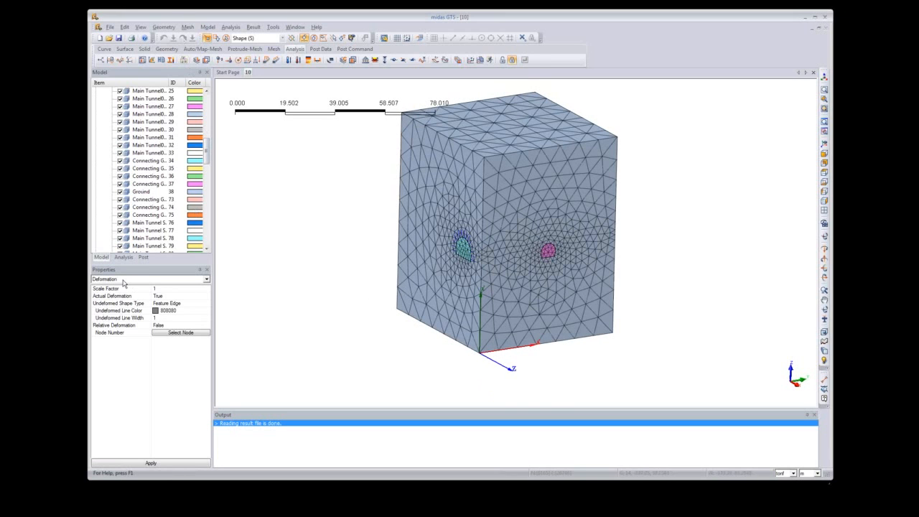
Step: Look through the construction stages listed in the analysis data and collapse the list again
click(125, 257)
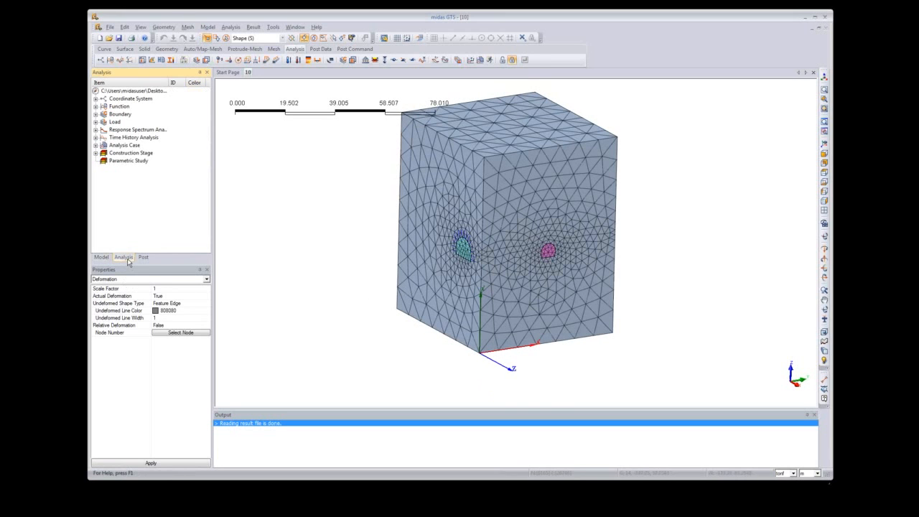
click(96, 153)
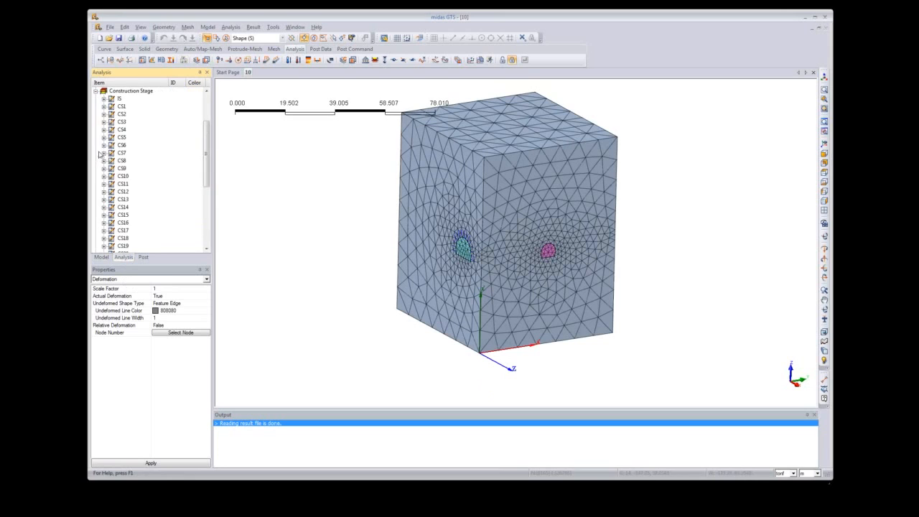
click(95, 91)
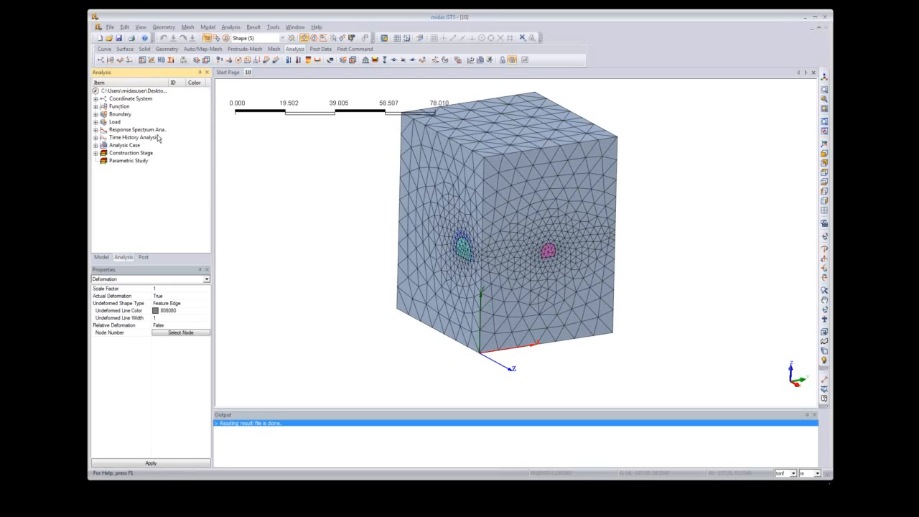
Step: Display the DX(V) displacement result of CS36-Step 001(1) and examine the contours around the main tunnel opening
click(144, 257)
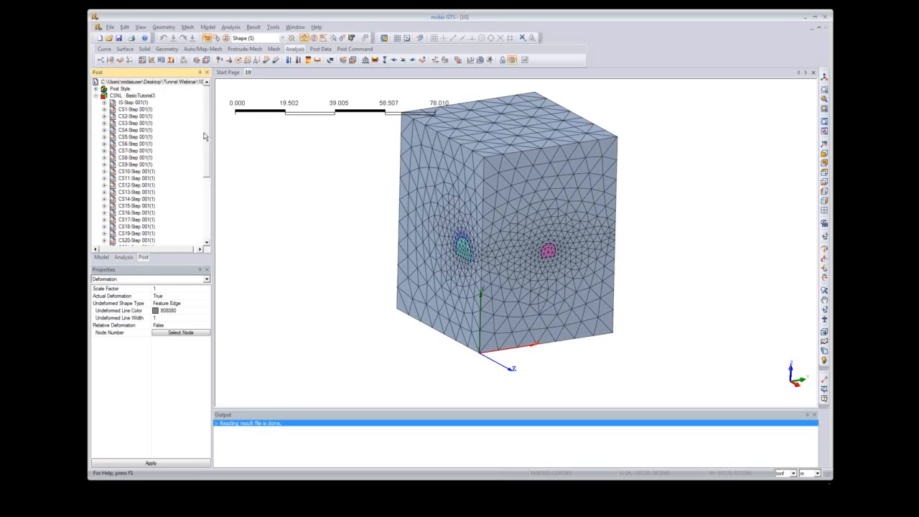
mouse_move(207, 126)
mouse_down()
mouse_move(207, 226)
mouse_move(205, 121)
mouse_up()
drag(208, 119, 209, 223)
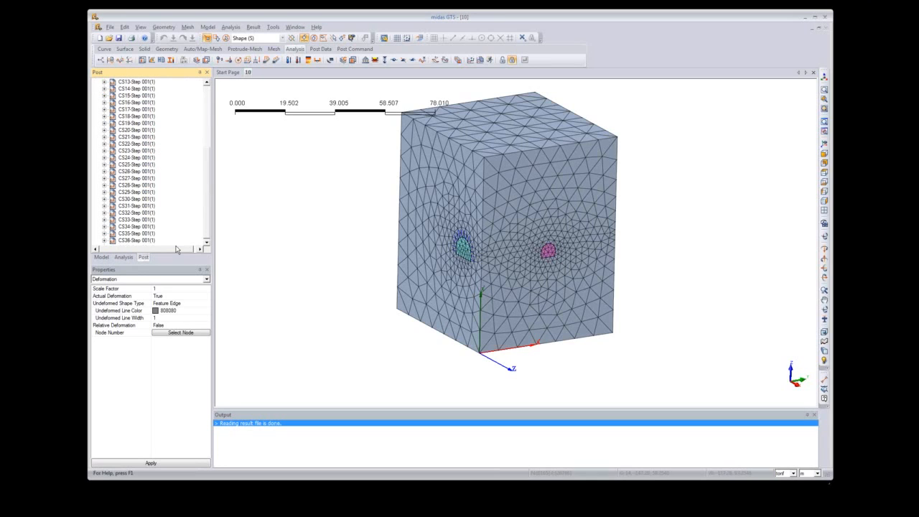
click(105, 246)
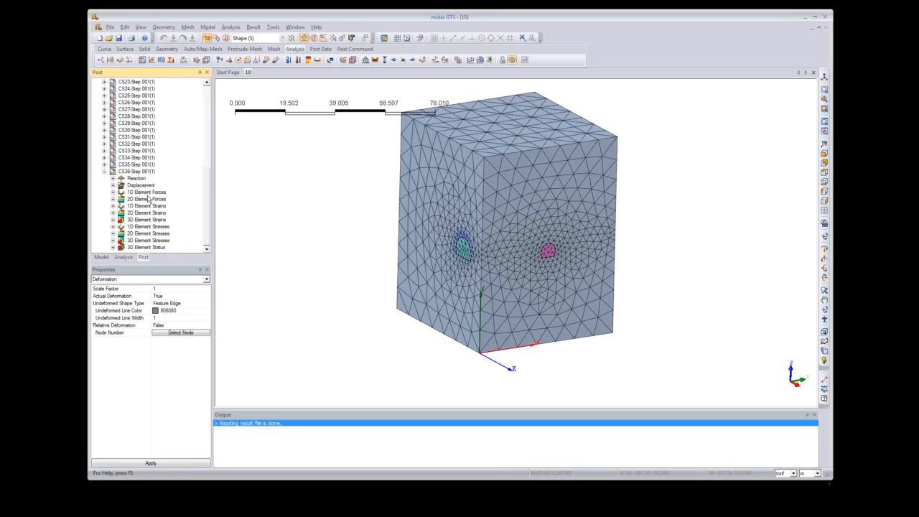
click(113, 185)
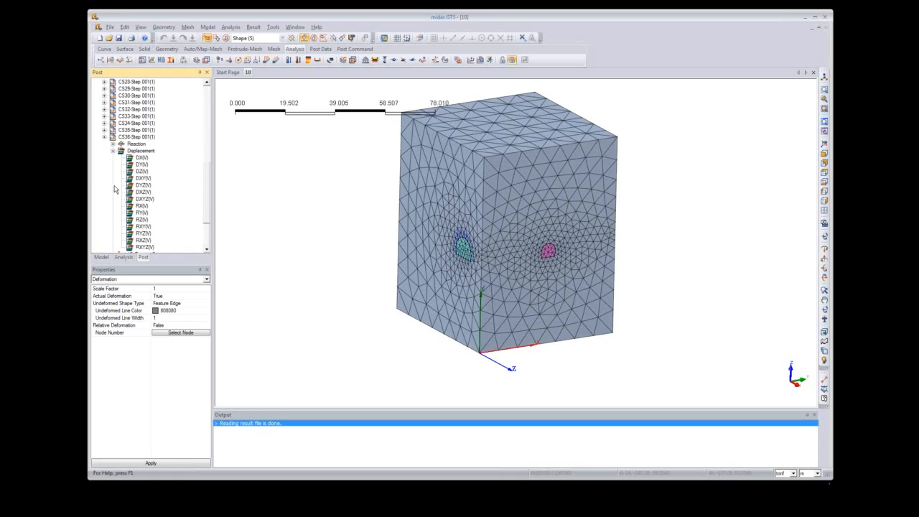
click(141, 158)
double_click(141, 158)
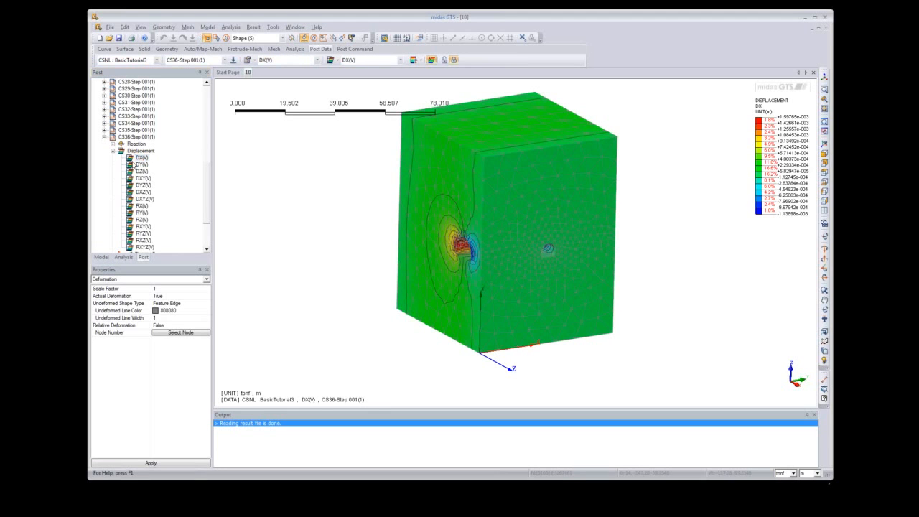
middle_drag(640, 386, 357, 328)
middle_drag(575, 291, 673, 259)
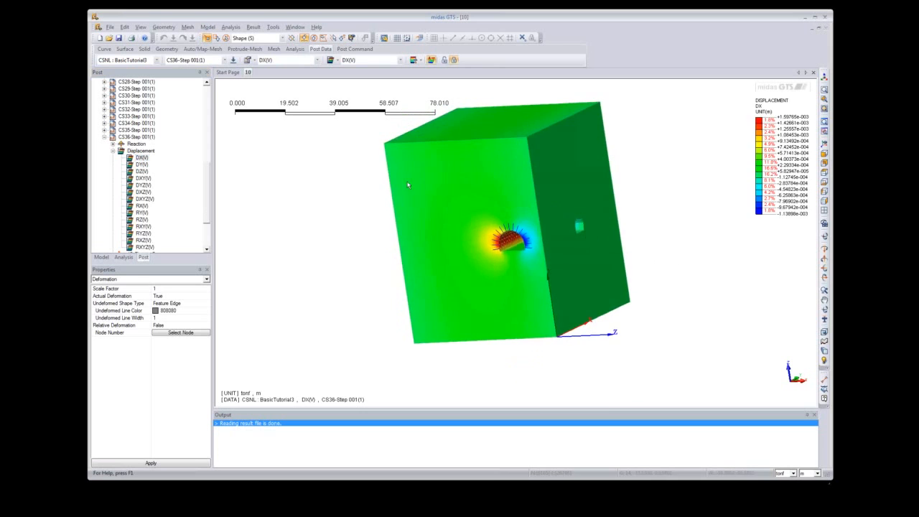
middle_drag(409, 187, 507, 332)
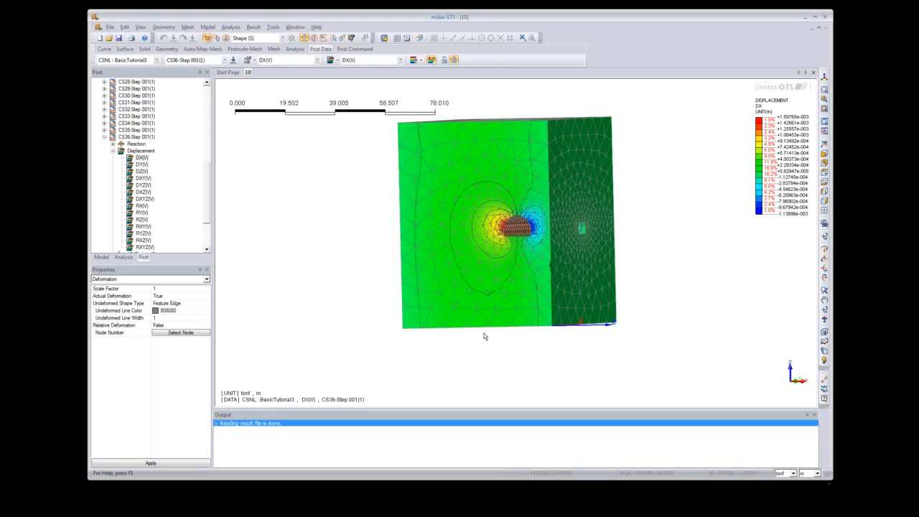
mouse_move(486, 342)
middle_down()
mouse_move(436, 349)
mouse_move(477, 342)
middle_up()
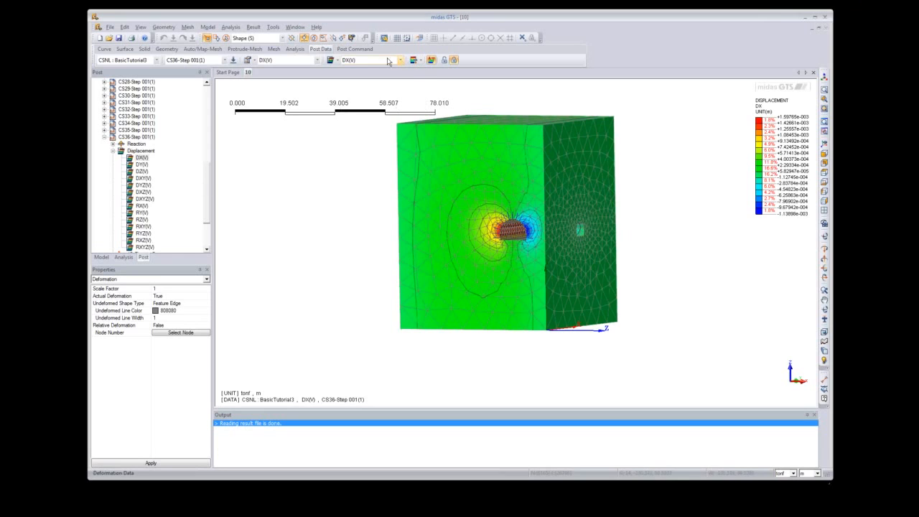
Step: Compare the Band and Gradient contour fills on the DX(V) displacement result, finishing with Gradient
click(355, 49)
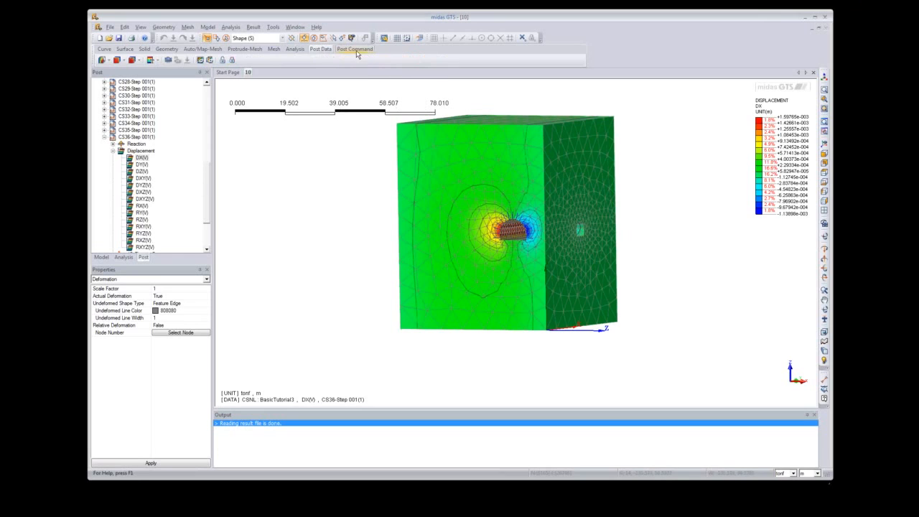
click(124, 61)
click(128, 70)
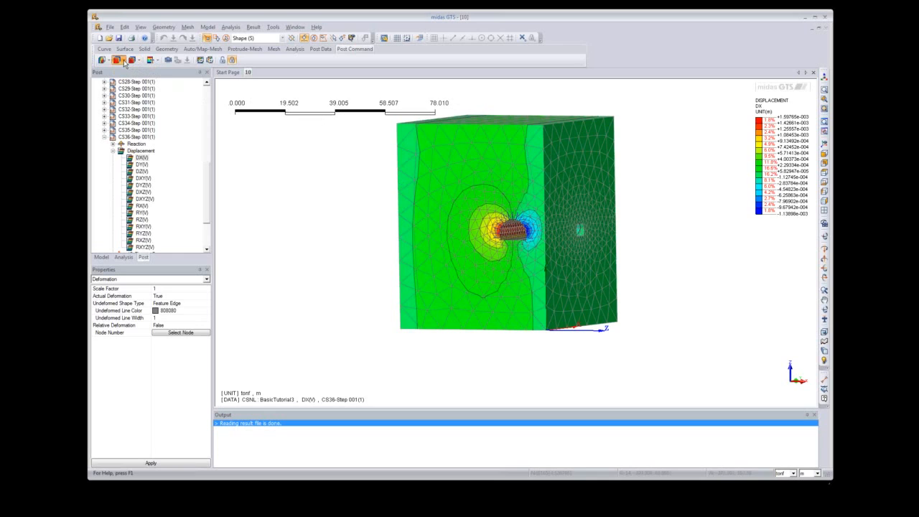
click(125, 62)
click(128, 80)
Step: Compare the No Edge, Mesh Edge and Feature Edge displays on the displacement model, return to Mesh Edge and examine both tunnel openings
click(139, 61)
click(149, 70)
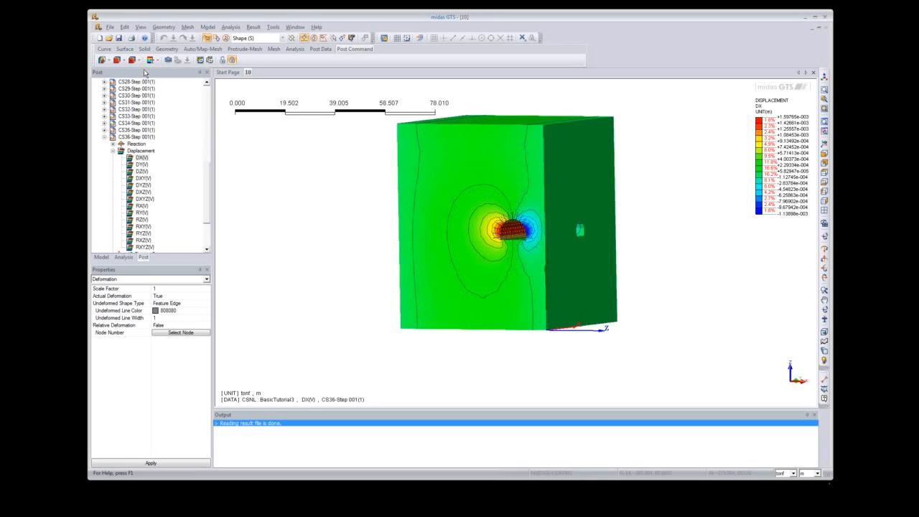
click(139, 62)
click(148, 79)
click(138, 62)
click(155, 88)
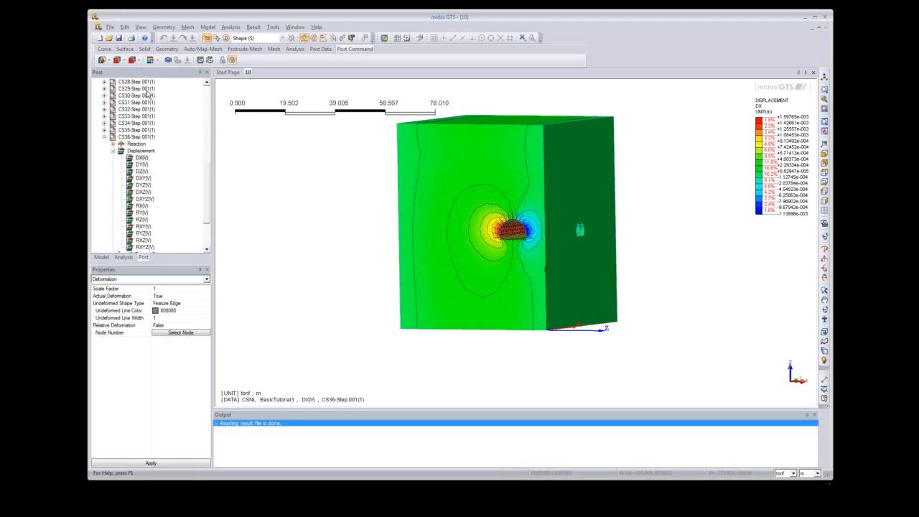
click(139, 61)
click(148, 79)
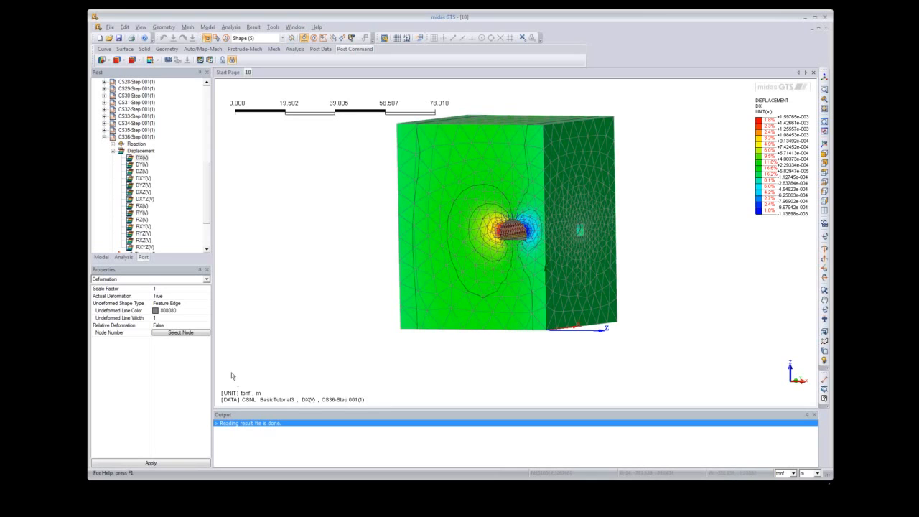
mouse_move(563, 379)
middle_down()
mouse_move(496, 376)
mouse_move(472, 355)
mouse_move(370, 331)
middle_up()
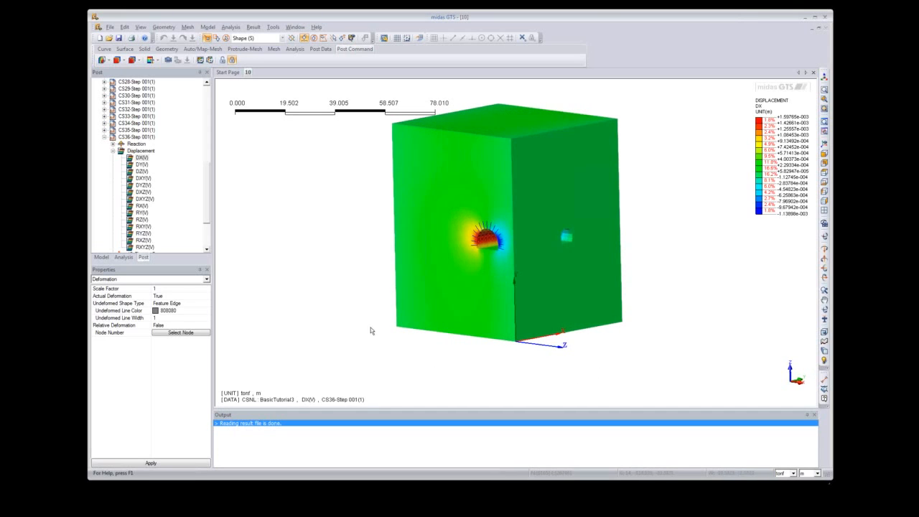
Step: Display the Soil SXX' Center result from the 3D Element Stresses of CS36-Step 001(1) and examine the model
click(113, 158)
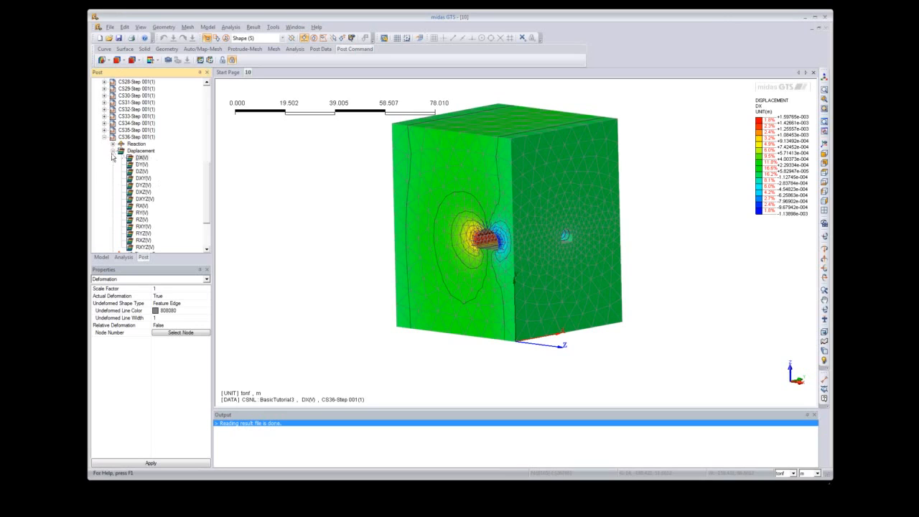
click(113, 151)
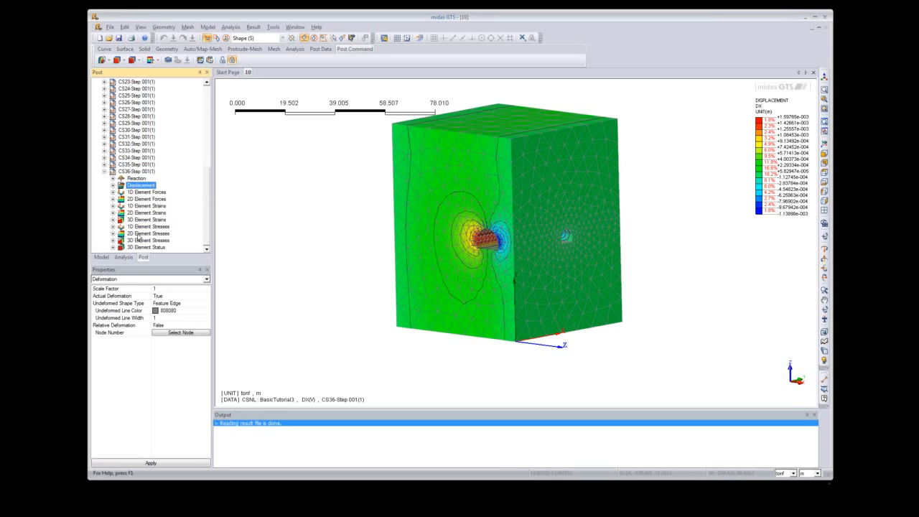
click(112, 241)
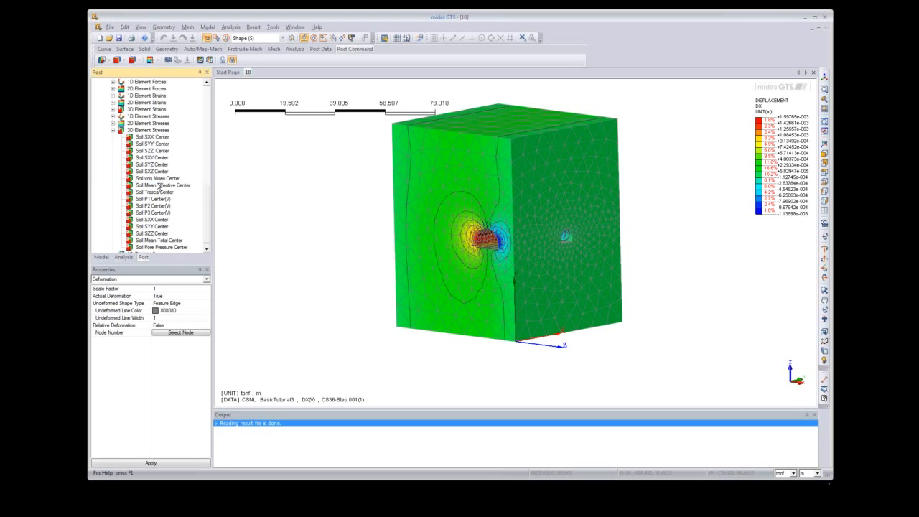
click(159, 137)
double_click(159, 139)
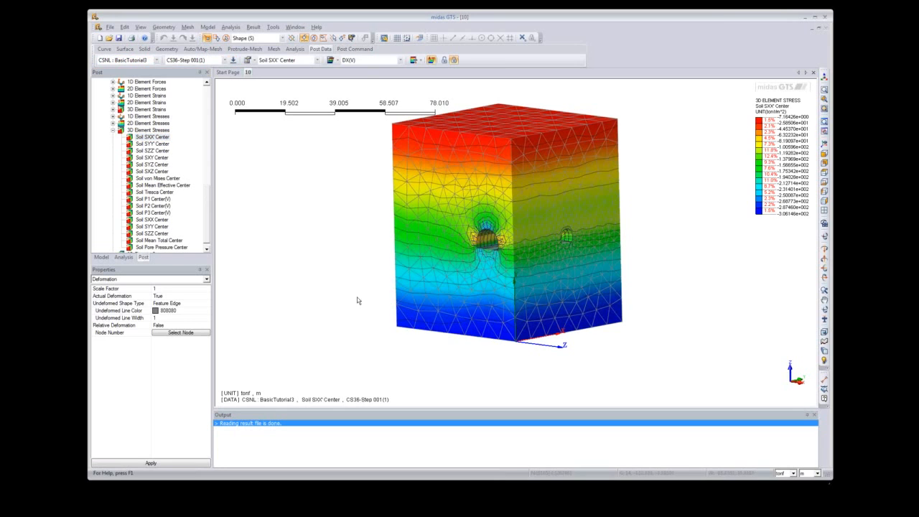
middle_drag(358, 298, 379, 300)
middle_drag(358, 263, 368, 258)
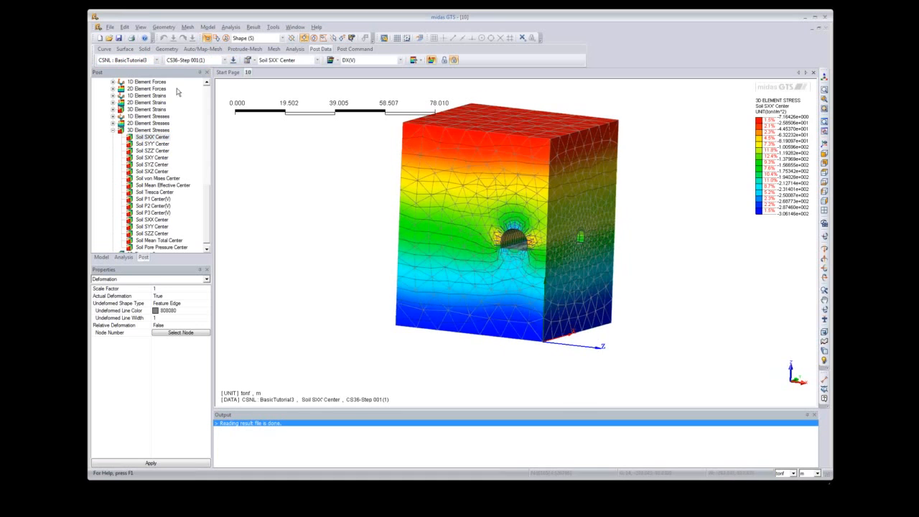
Step: Show the Soil SXX' Center stress contours with the Band fill and examine both tunnel faces
click(355, 49)
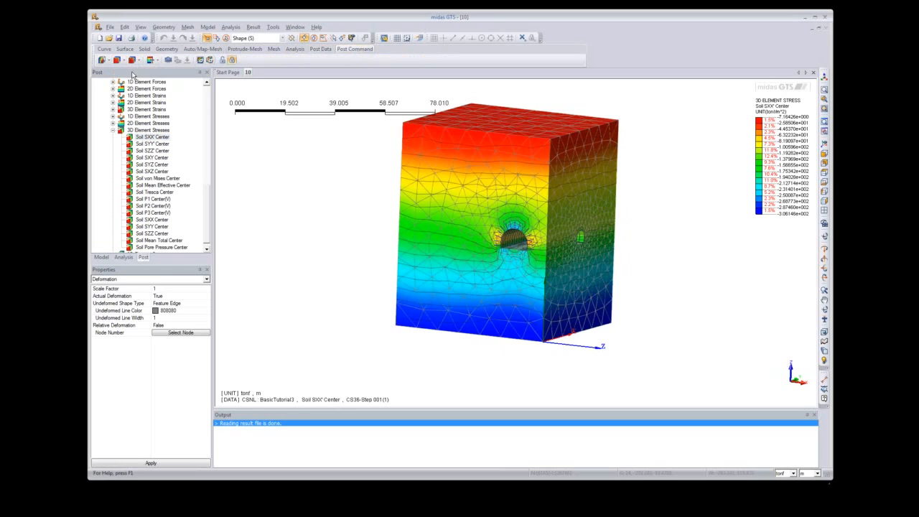
click(132, 75)
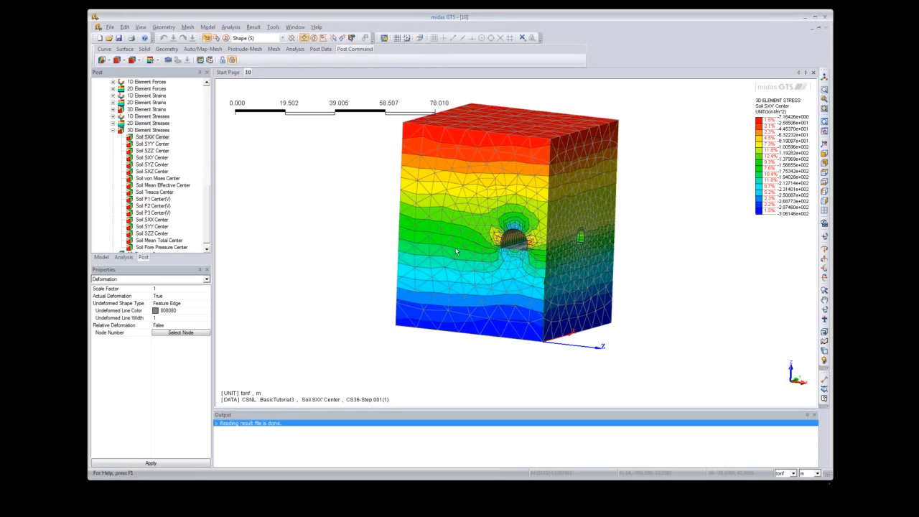
middle_drag(567, 333, 455, 350)
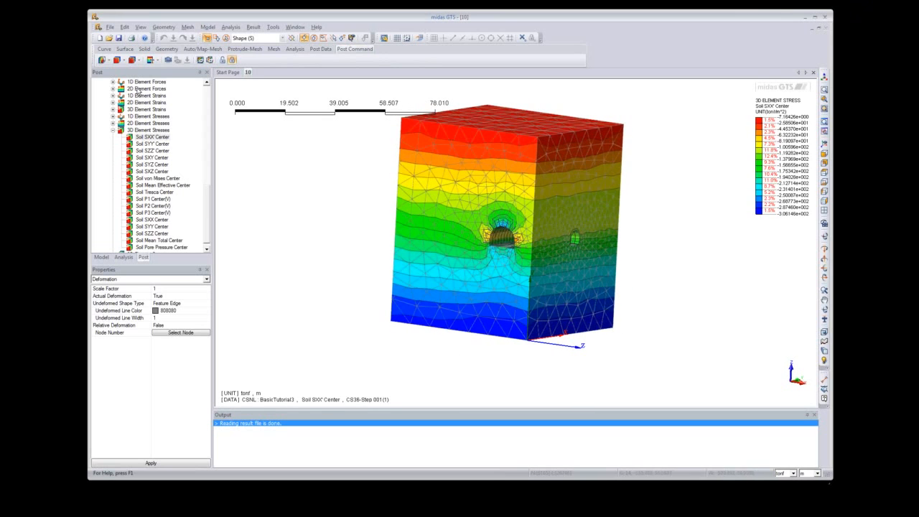
Step: Show the Soil SXX' Center stress on a slice plane through the model
click(108, 61)
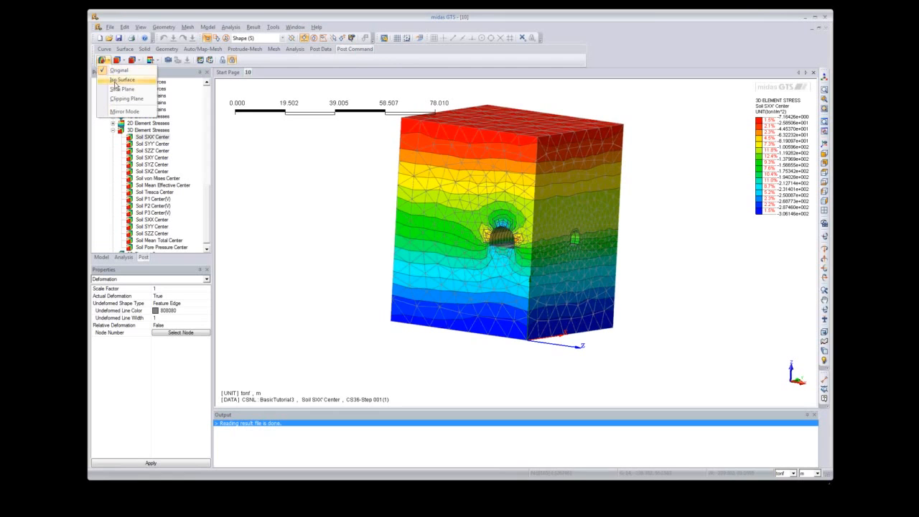
click(121, 89)
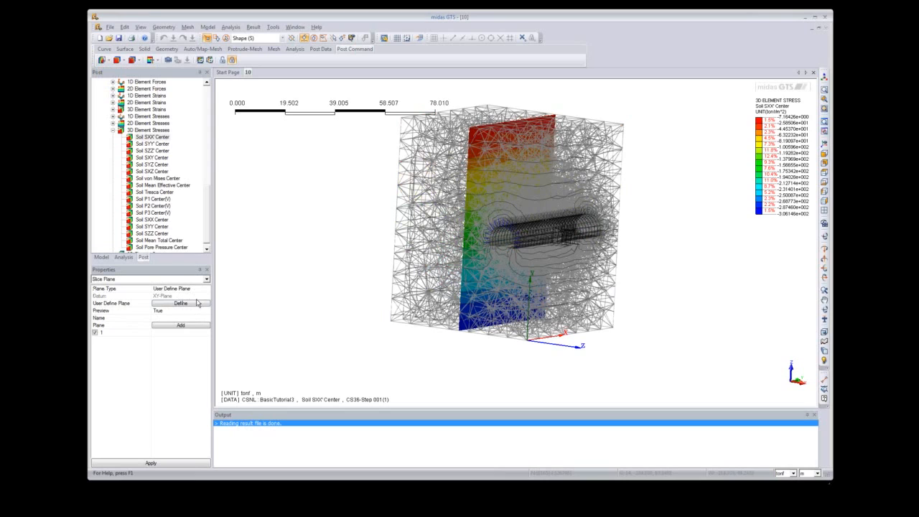
click(206, 280)
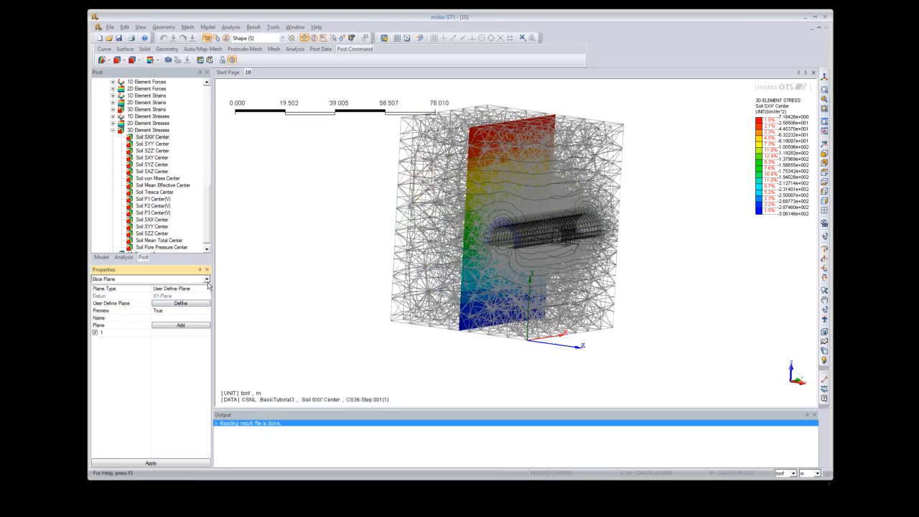
Step: Set the sliced stress result to No Edge with a Gradient contour fill and examine the plane
click(125, 60)
click(138, 60)
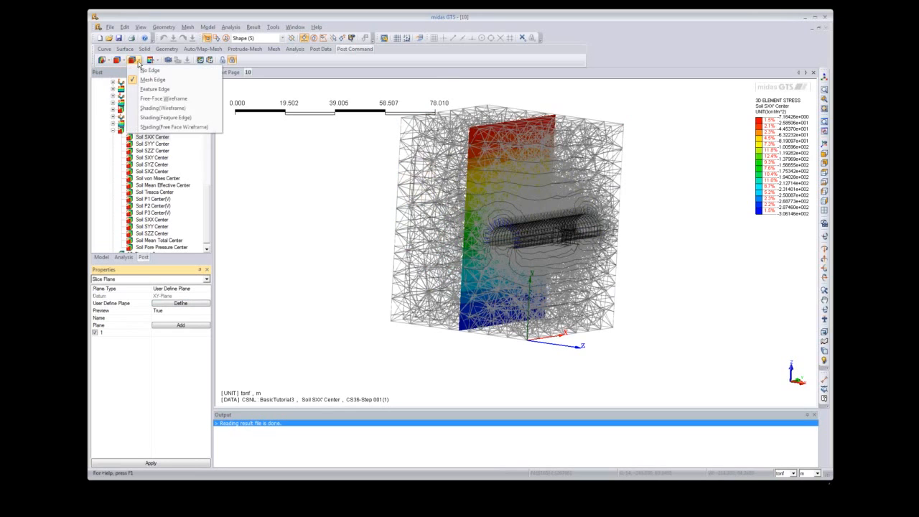
click(149, 76)
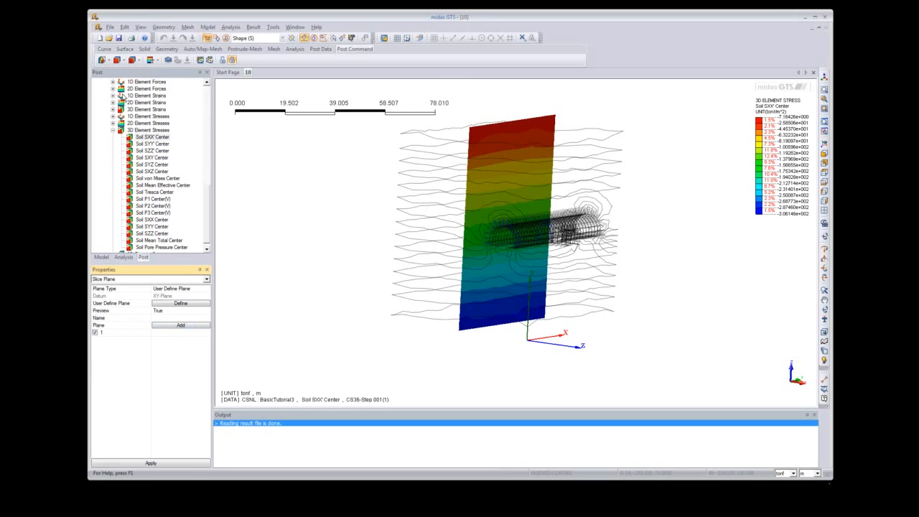
click(123, 61)
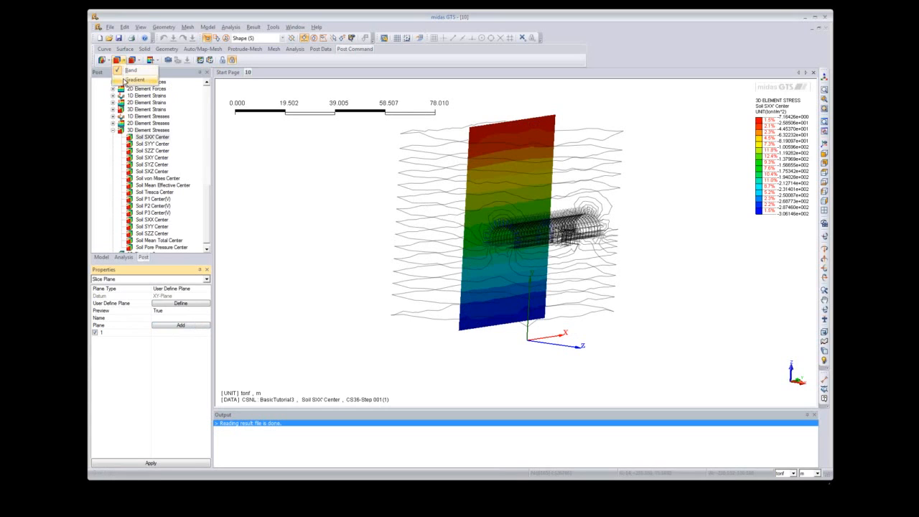
click(134, 79)
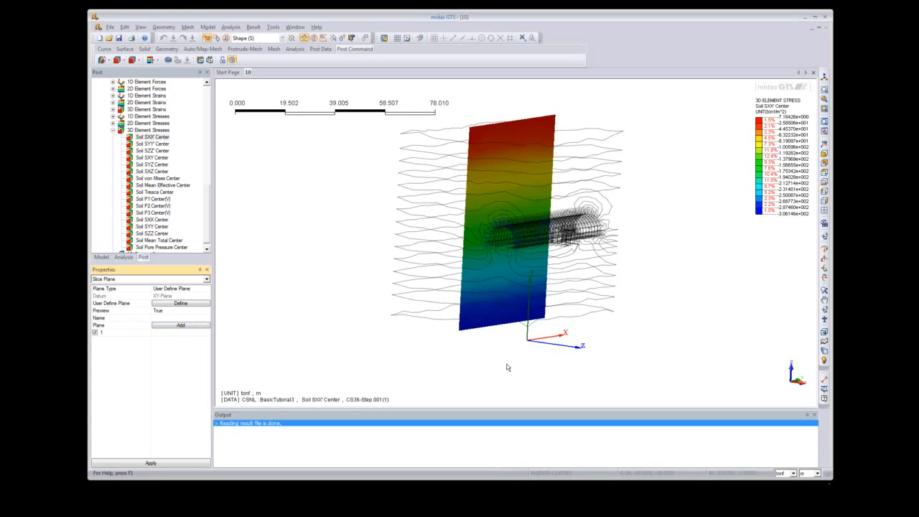
middle_drag(508, 367, 476, 357)
mouse_move(472, 348)
middle_down()
mouse_move(501, 349)
mouse_move(419, 346)
mouse_move(459, 352)
middle_up()
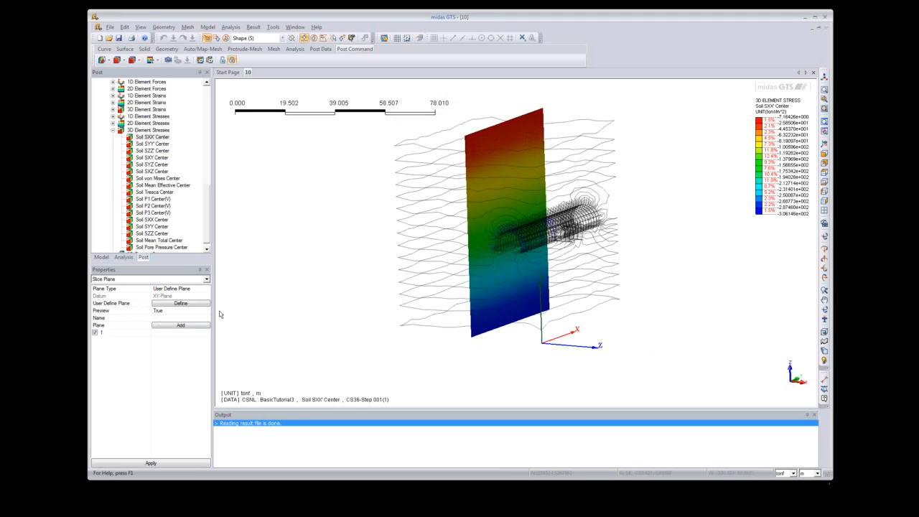
Step: Preview slice planes at X -18, in the Y direction and at Z 5, close the definition and restore the Original model display
click(178, 305)
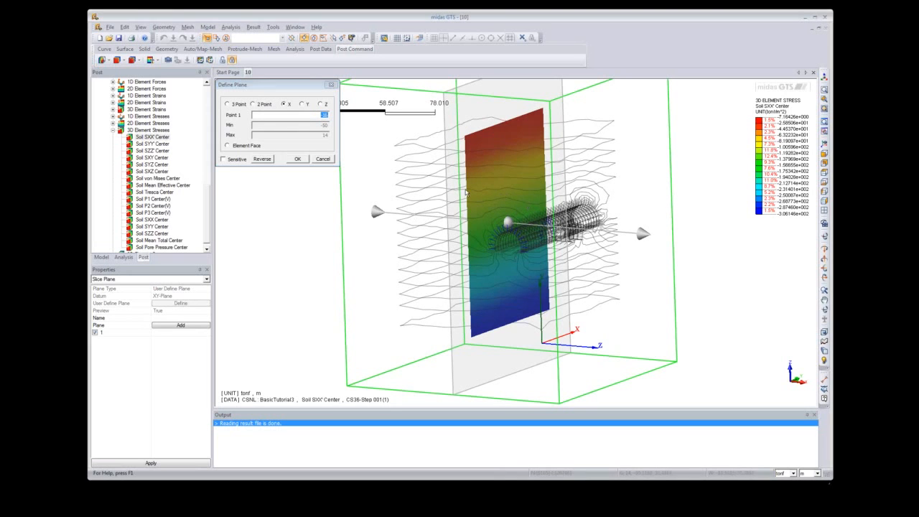
drag(480, 199, 427, 192)
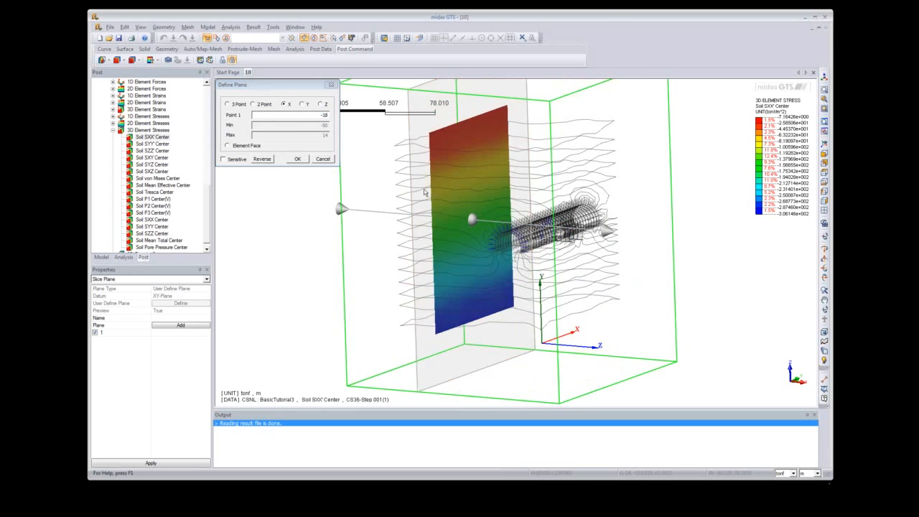
click(302, 105)
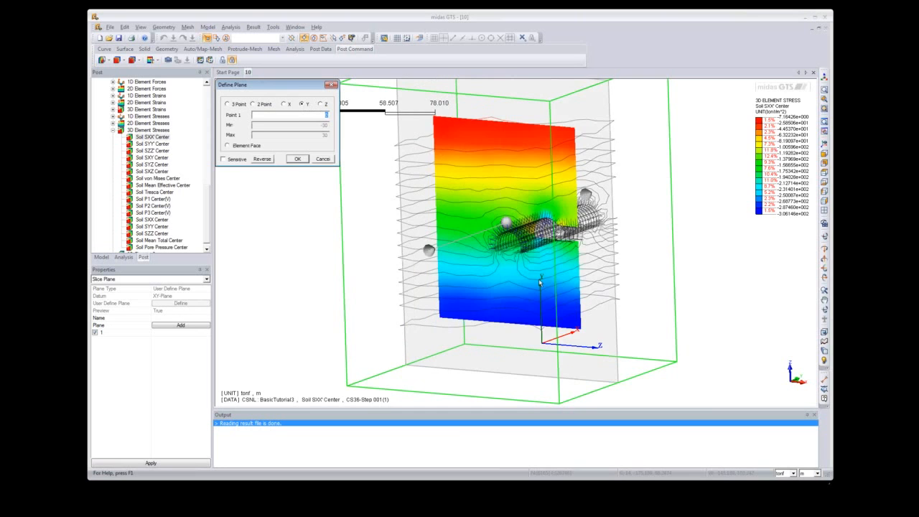
drag(550, 286, 455, 191)
click(321, 104)
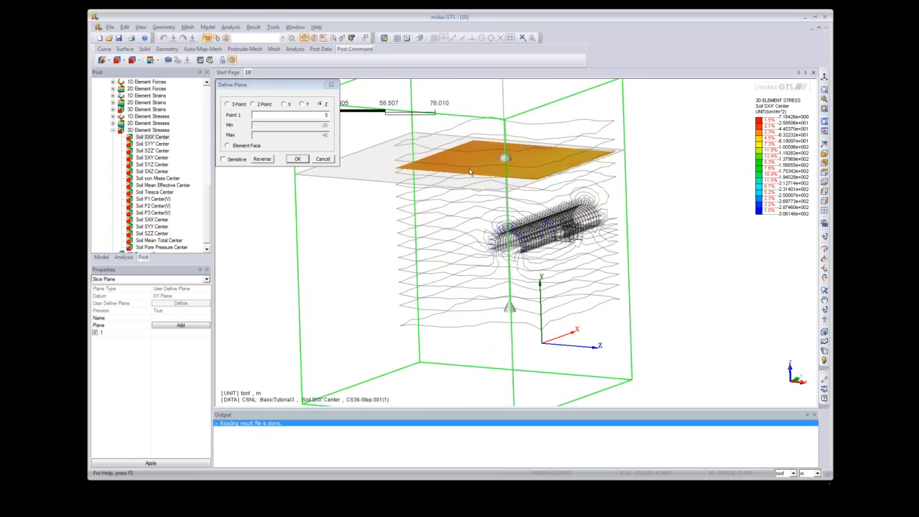
click(331, 84)
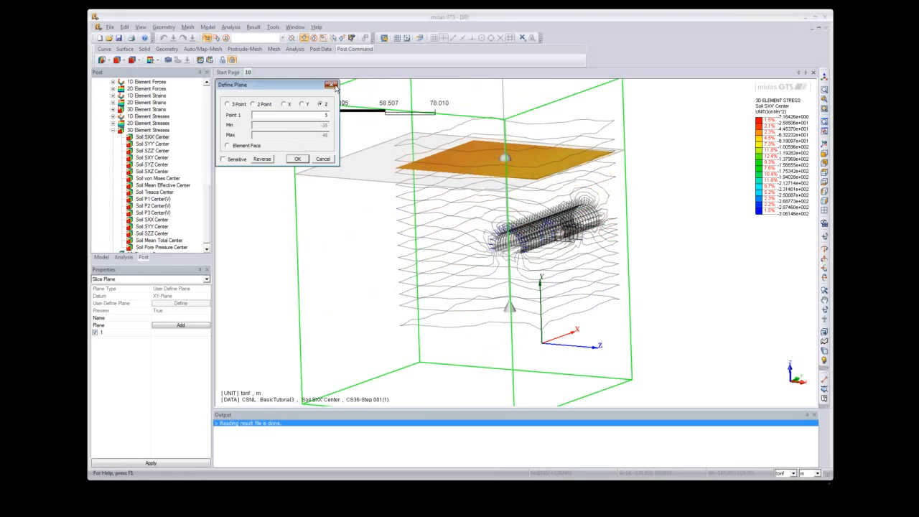
click(106, 60)
click(126, 71)
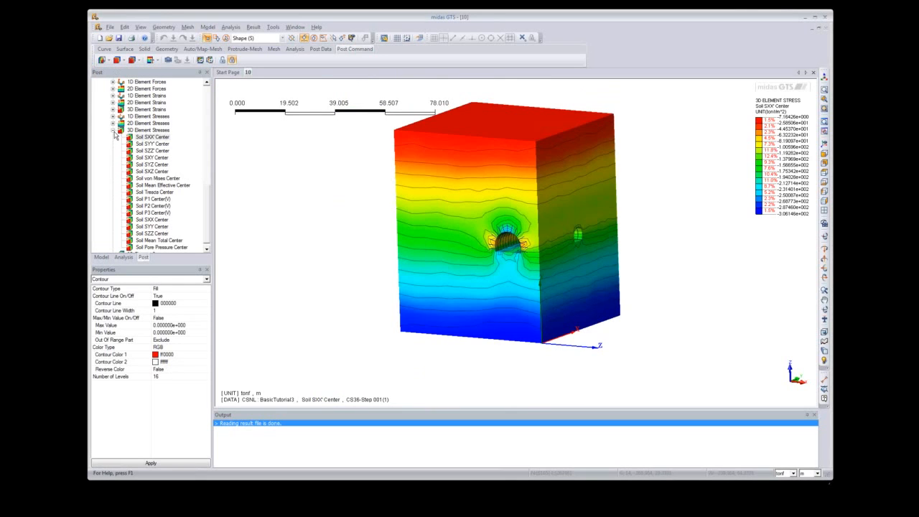
Step: Display the Beam/Truss Fx result from the 1D Element Forces of CS36-Step 001(1) and examine the forces around the tunnels
click(113, 132)
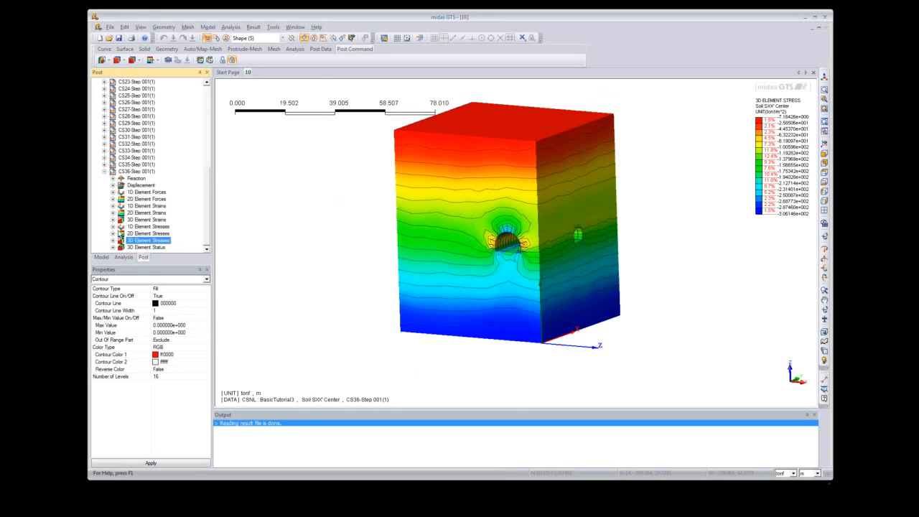
click(113, 227)
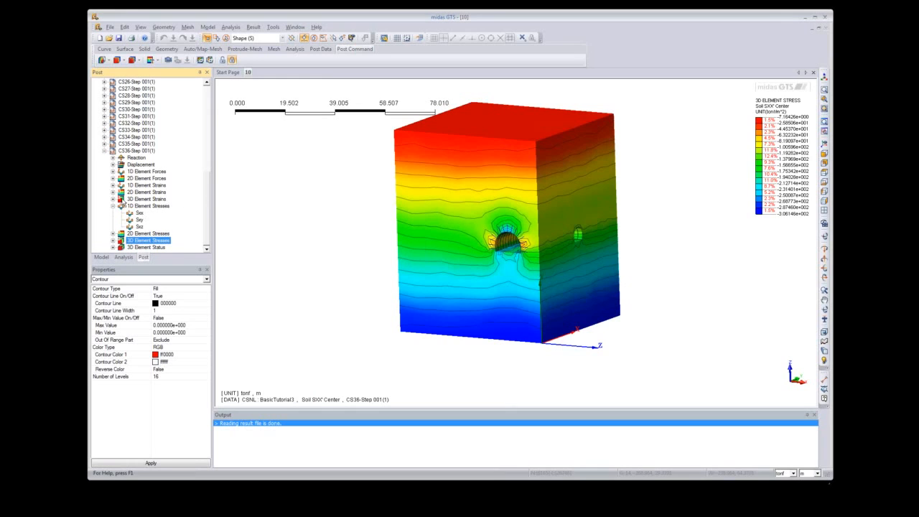
click(113, 172)
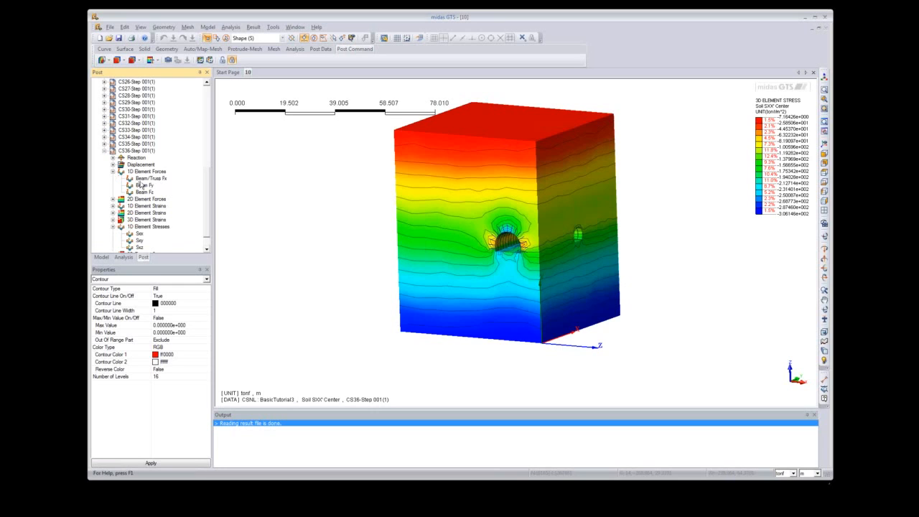
click(149, 180)
double_click(149, 184)
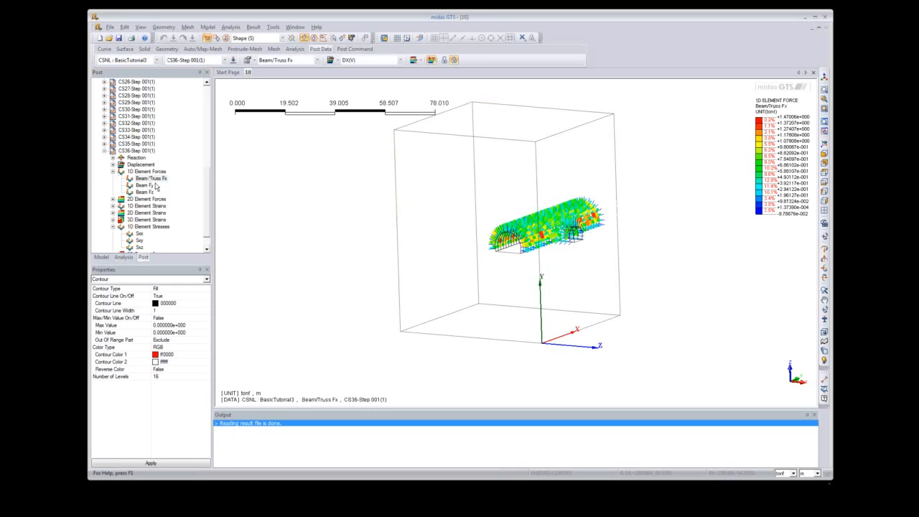
middle_drag(488, 277, 517, 266)
scroll(521, 259, up, 4)
scroll(518, 278, up, 8)
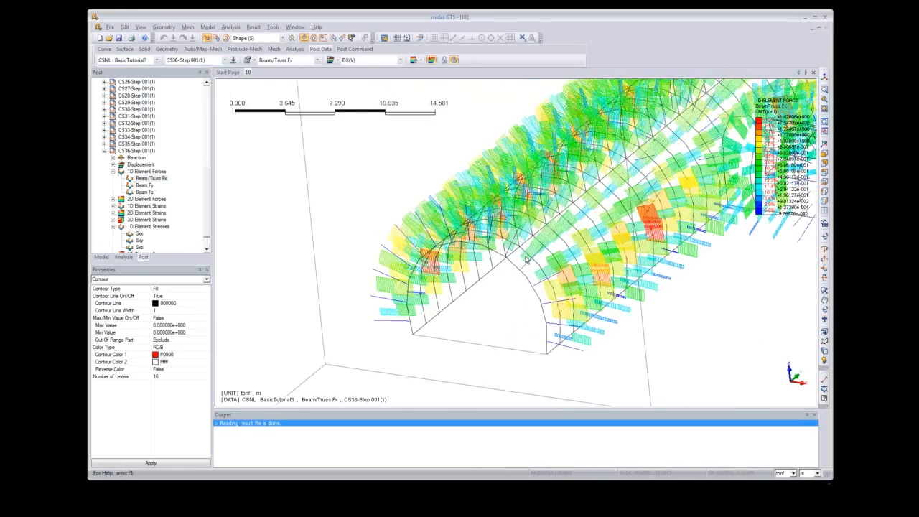
middle_drag(503, 339, 547, 326)
scroll(547, 326, down, 6)
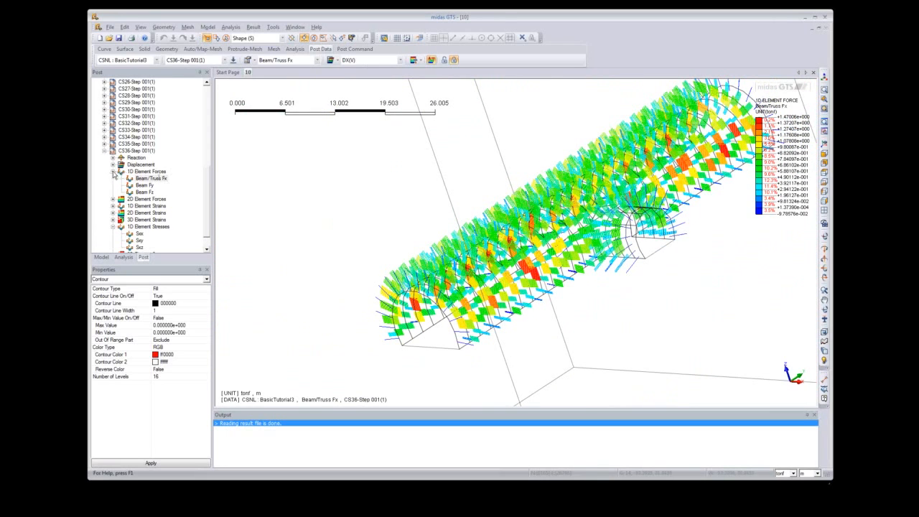
click(139, 174)
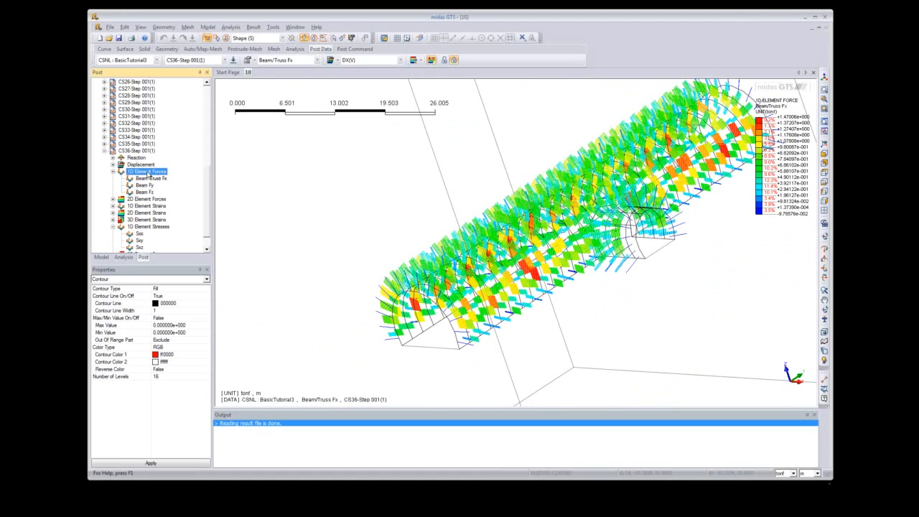
Step: Display the Plate Fxx Center result from the 2D Element Forces of CS36-Step 001(1) and examine the tunnel lining in isometric view
click(112, 171)
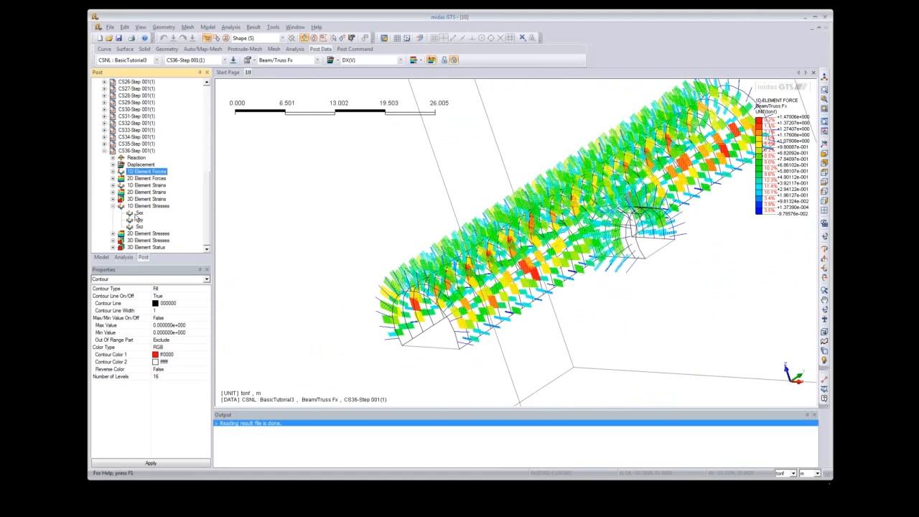
click(113, 178)
click(151, 185)
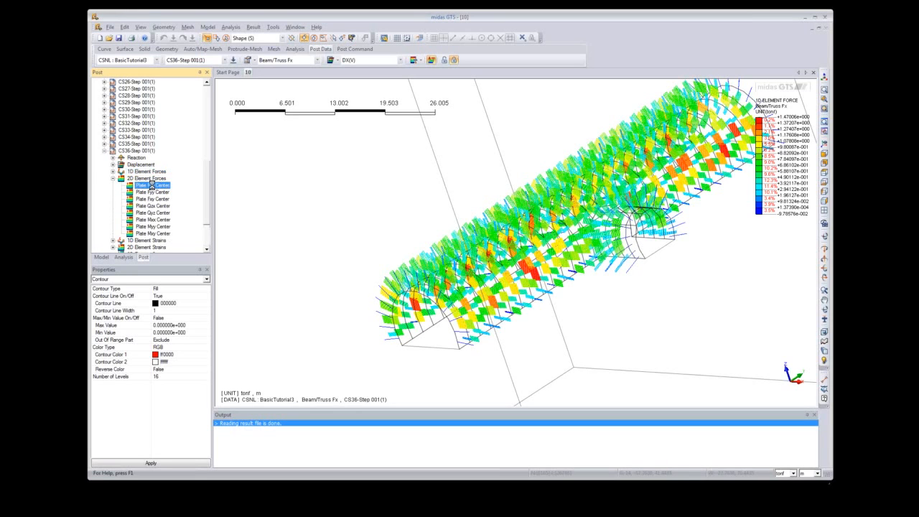
middle_drag(376, 263, 382, 281)
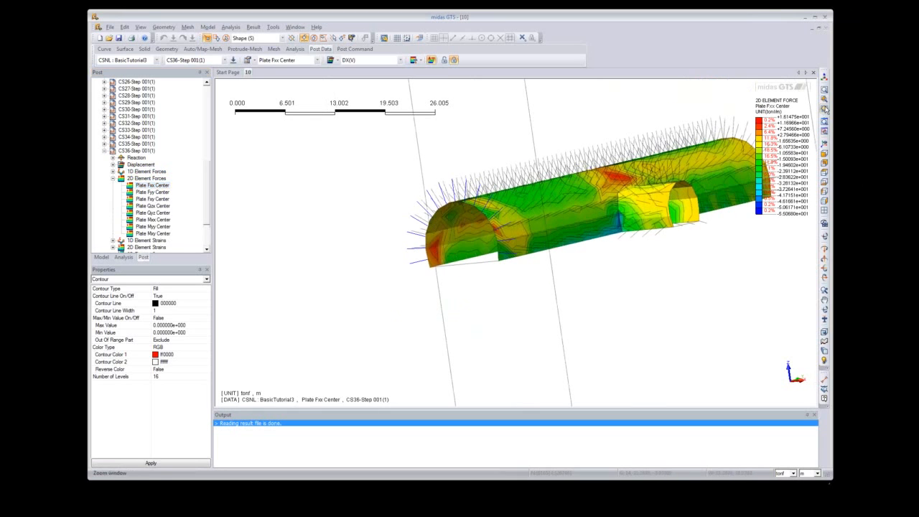
click(825, 144)
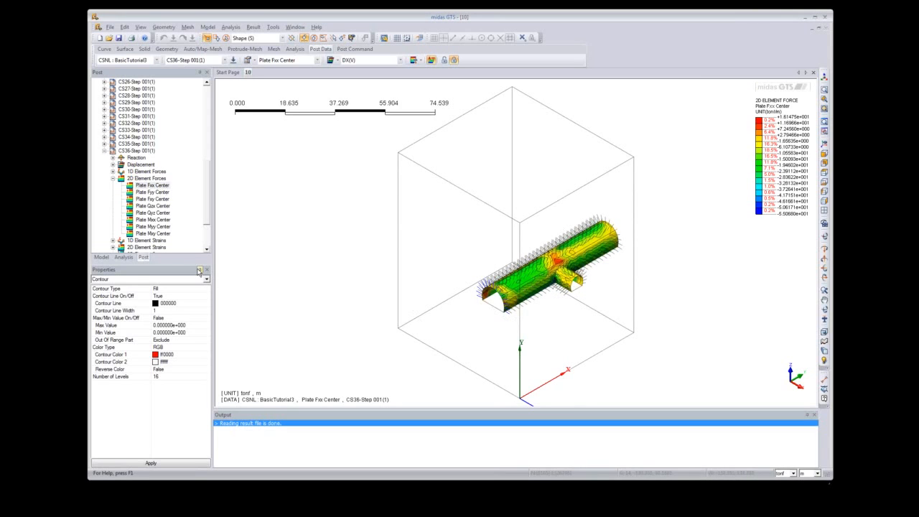
Step: Compare the Plate Fyy, Fxy and Qyz Center results of the tunnel lining and return to Plate Fxx Center
click(149, 192)
click(149, 199)
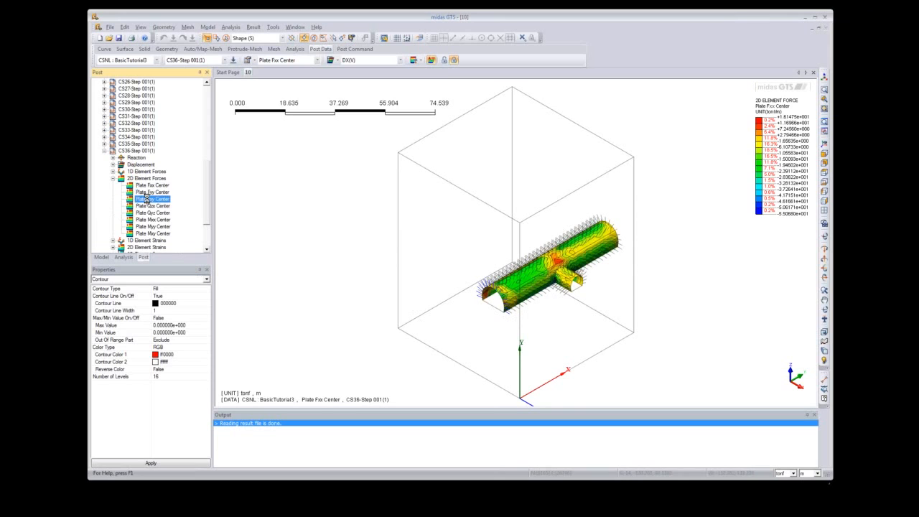
click(148, 212)
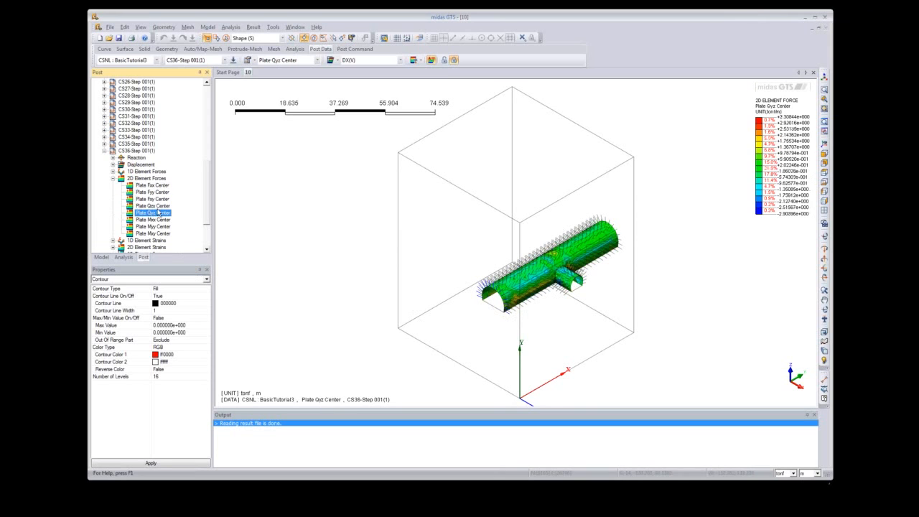
click(155, 191)
click(152, 185)
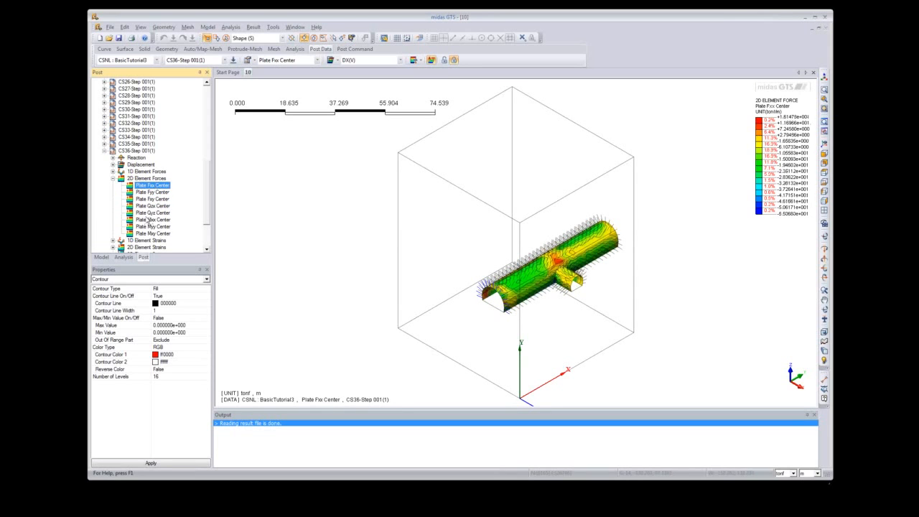